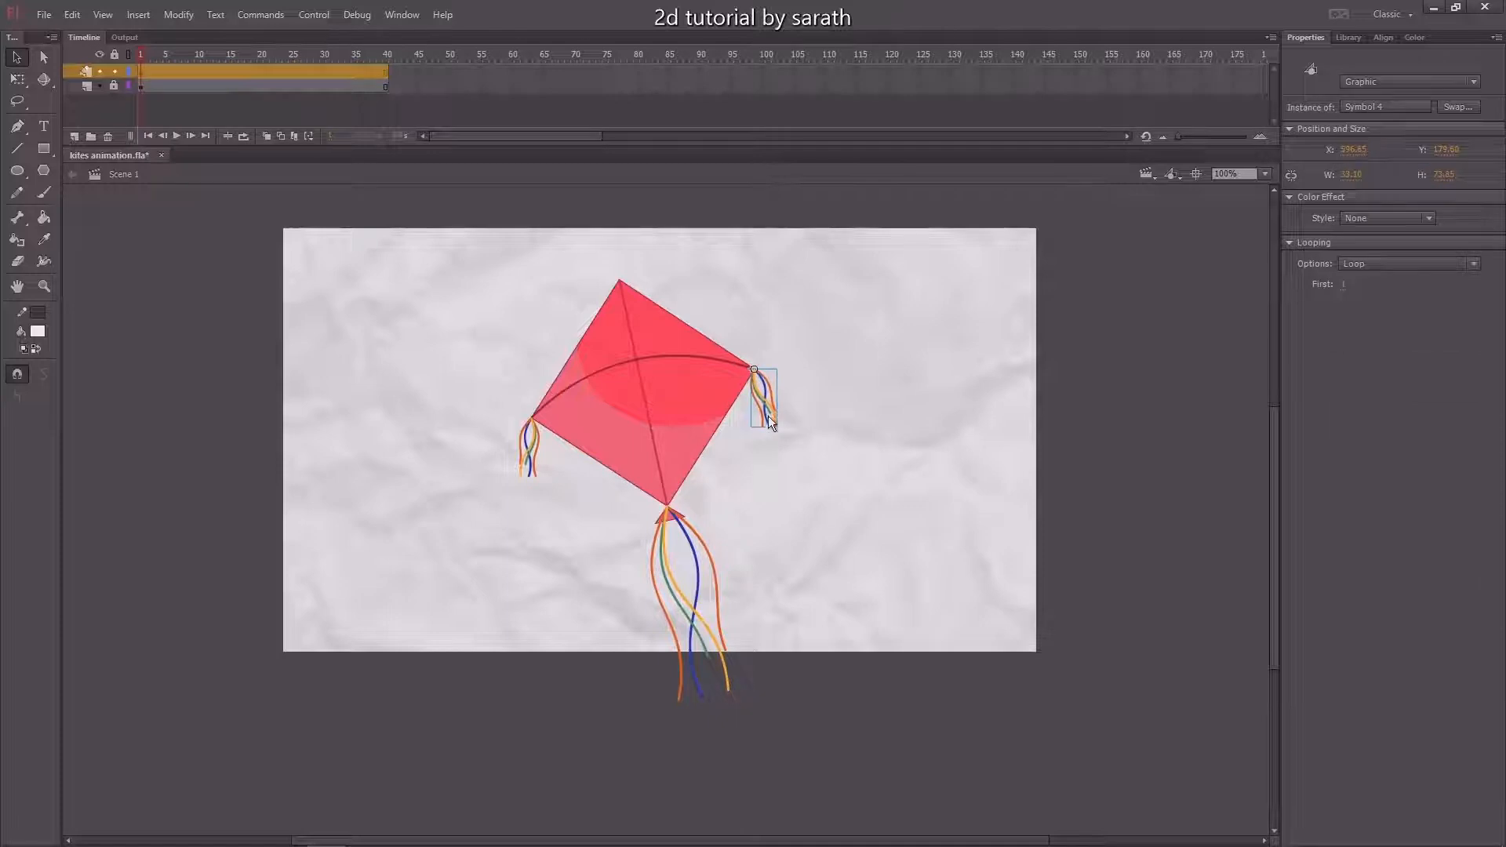
pyautogui.moveTo(768, 415); pyautogui.dragTo(811, 411)
pyautogui.moveTo(530, 456); pyautogui.dragTo(495, 468)
pyautogui.click(691, 530)
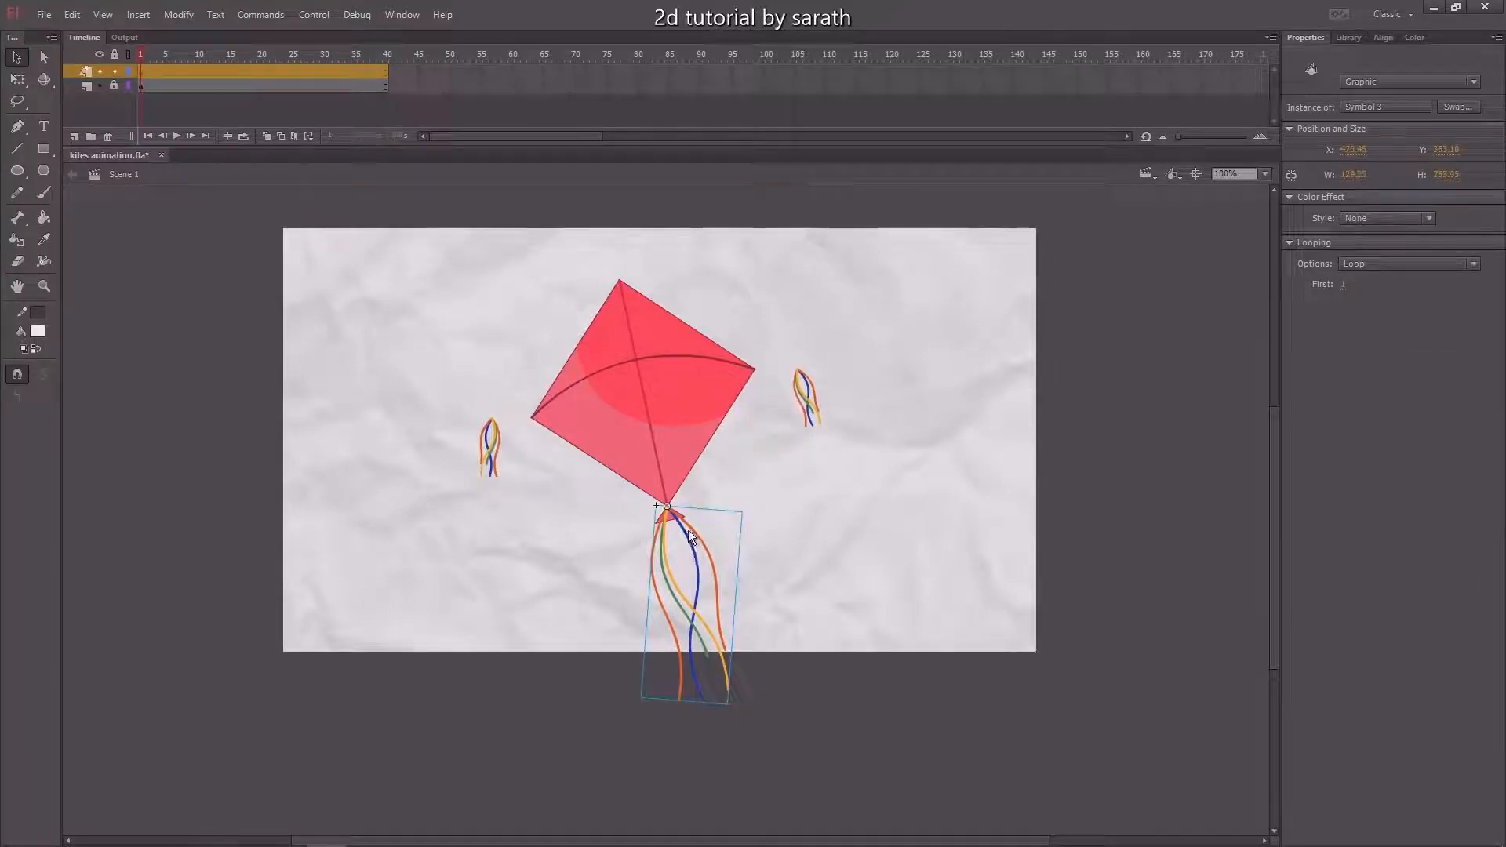
pyautogui.moveTo(670, 543); pyautogui.dragTo(714, 551)
pyautogui.click(673, 452)
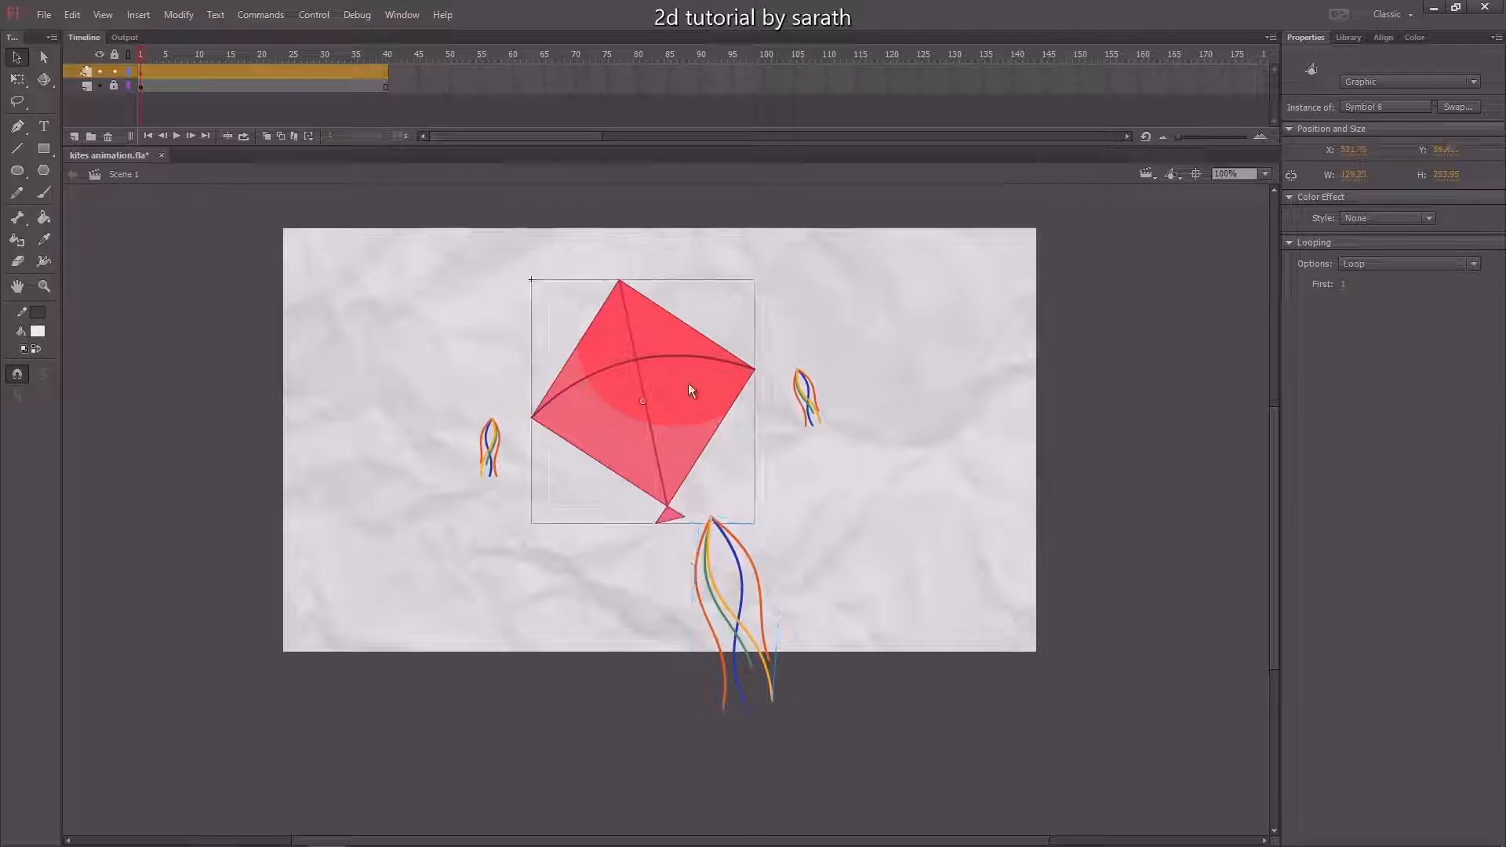
pyautogui.moveTo(689, 383); pyautogui.dragTo(701, 360)
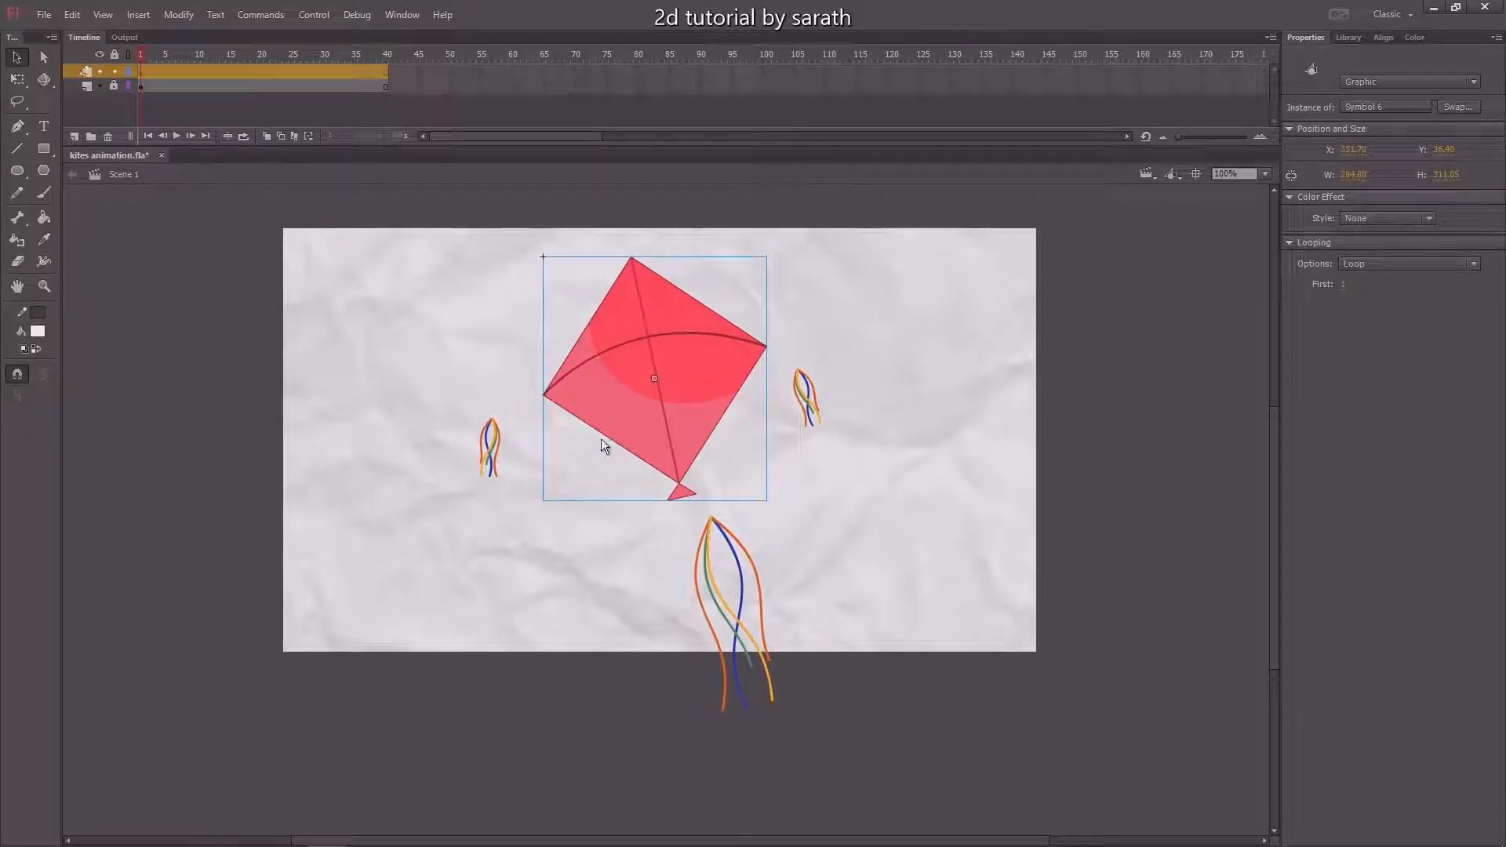
pyautogui.hotkey('ctrl', 'z')
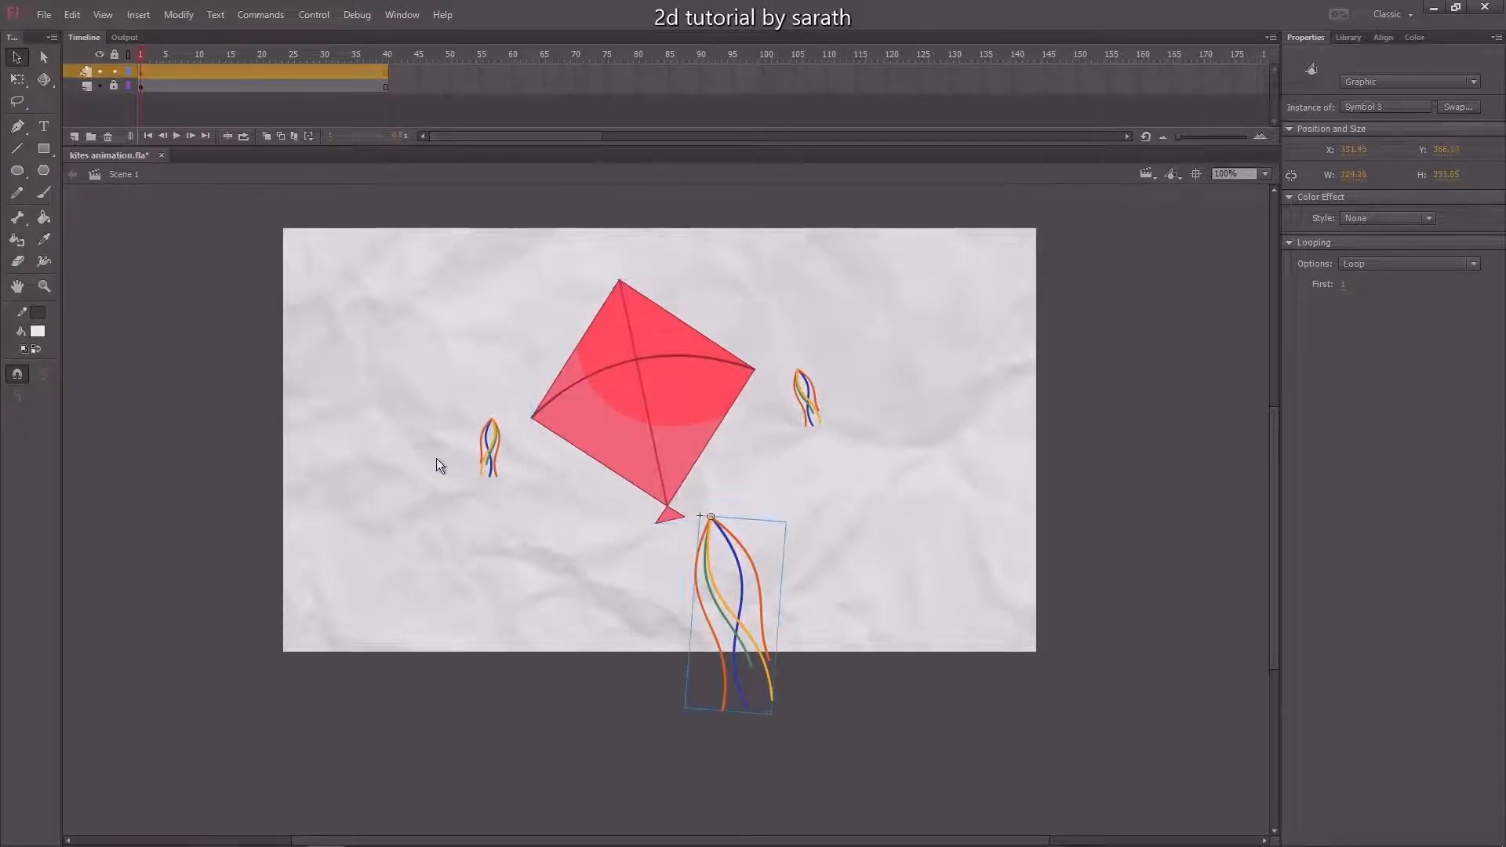
pyautogui.hotkey('ctrl', 'z')
pyautogui.hotkey('ctrl', 'z')
pyautogui.hotkey('ctrl', 'z')
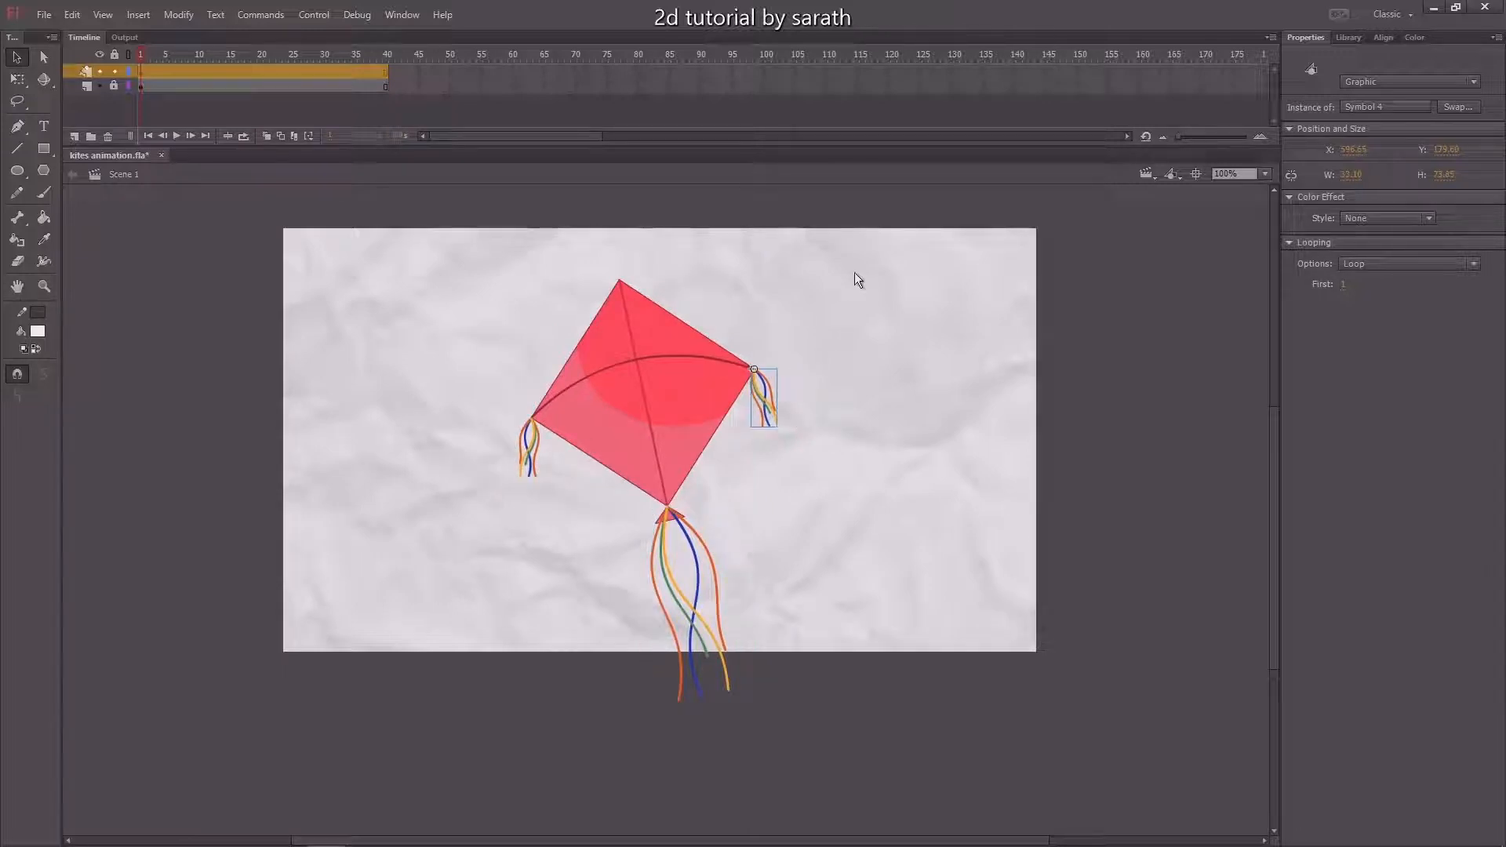
# Convert the kite body and its three tassels together into a single graphic symbol
pyautogui.moveTo(855, 271); pyautogui.dragTo(487, 685)
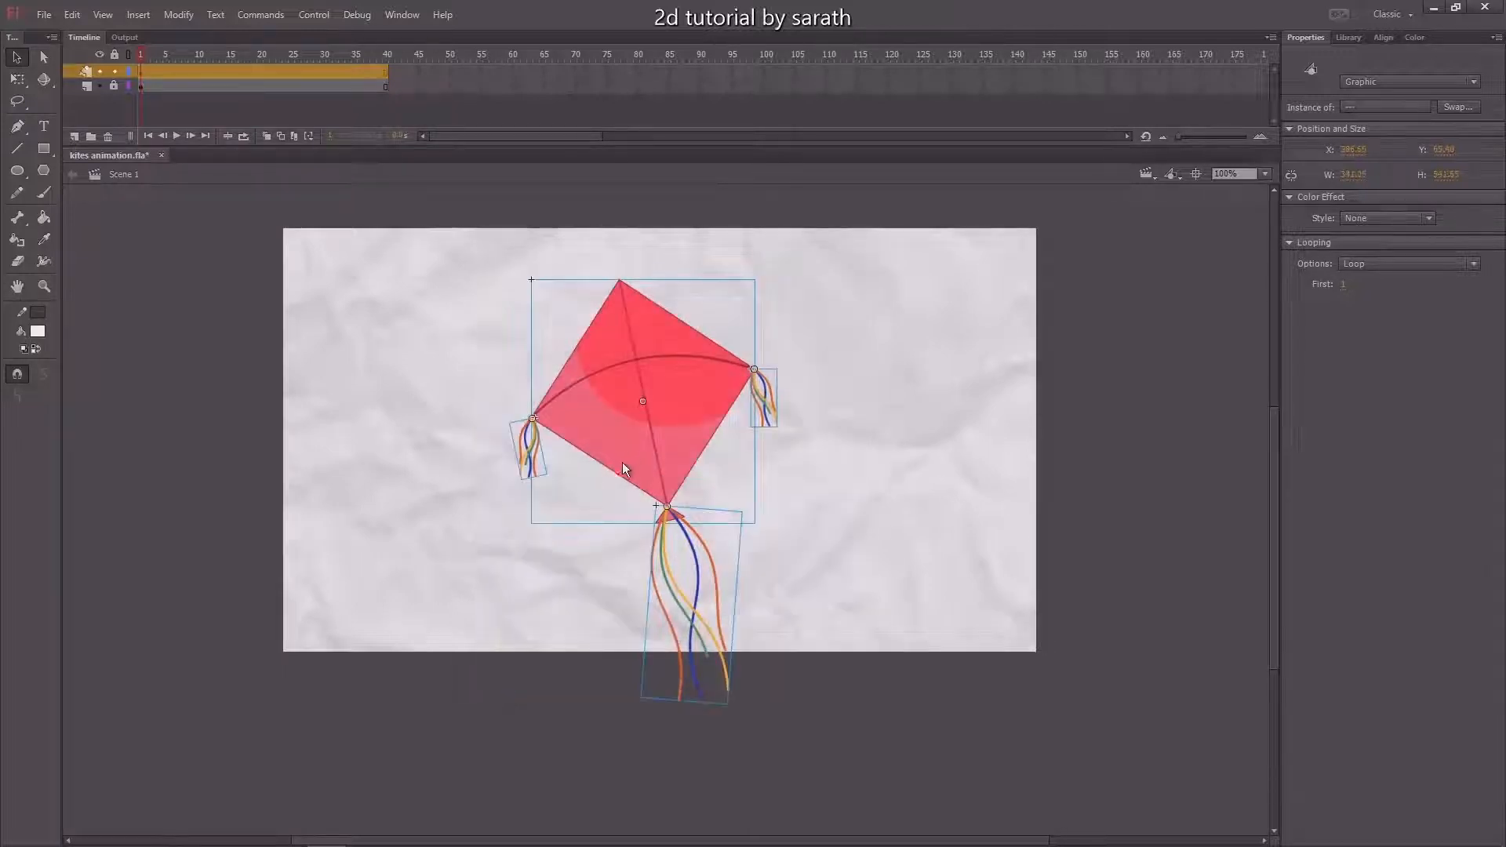
pyautogui.press('F8')
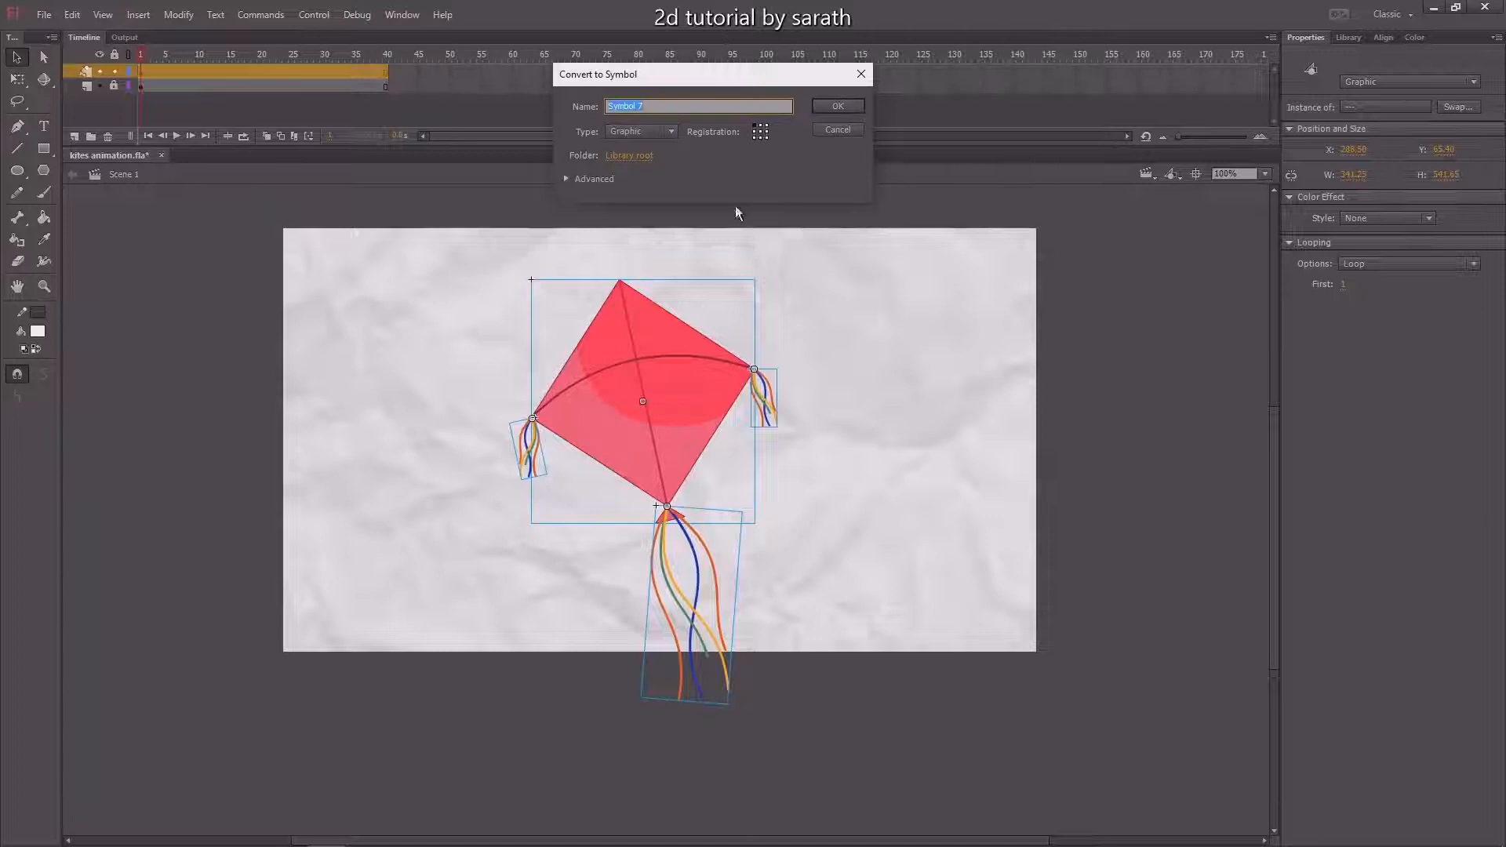
pyautogui.click(834, 106)
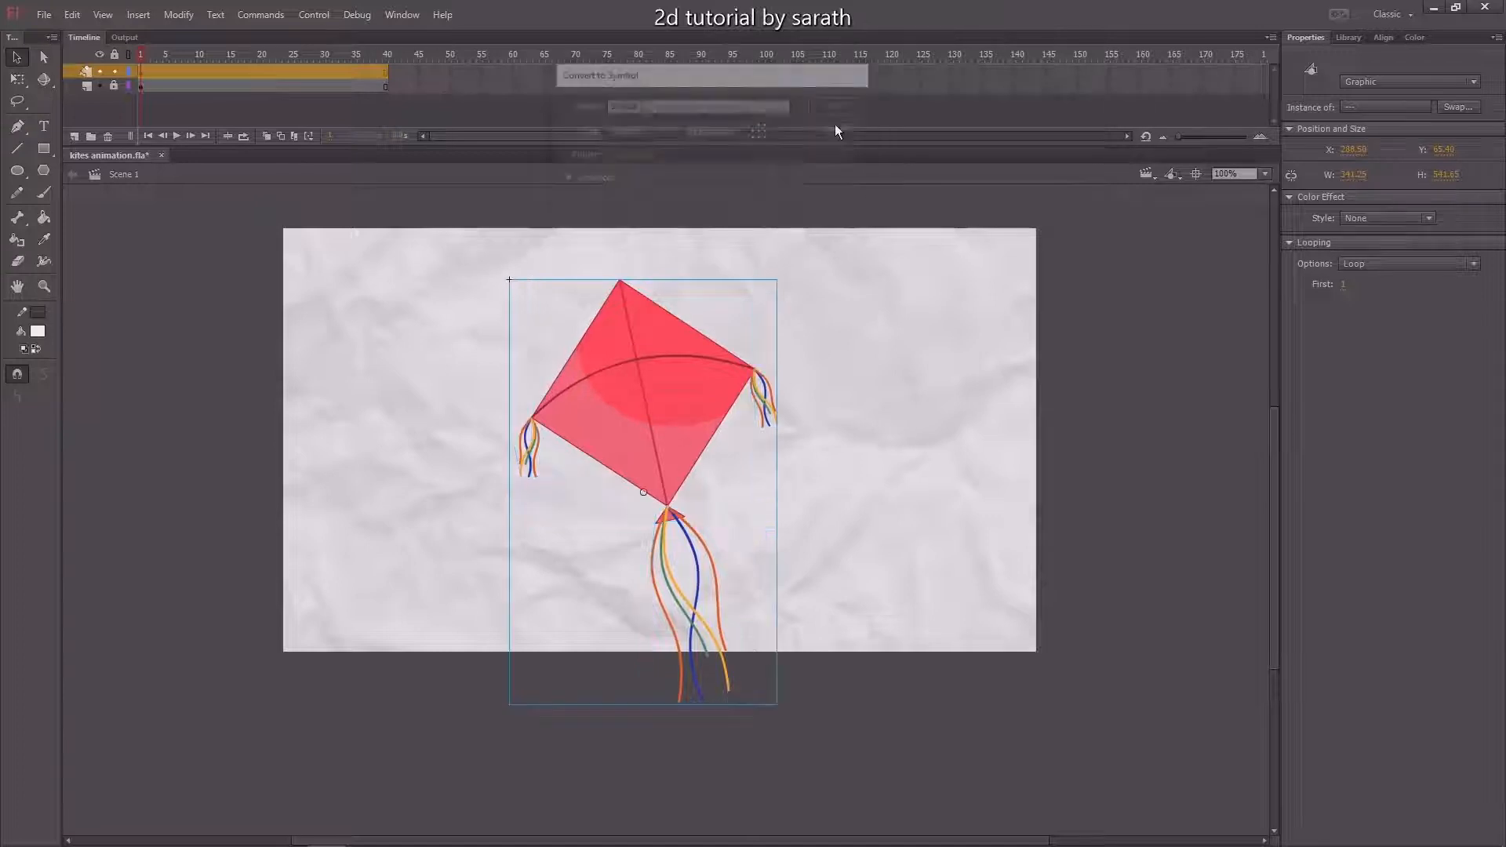
# Open the new kite symbol for editing and distribute its body and tassels to separate layers
pyautogui.doubleClick(664, 403)
pyautogui.rightClick(668, 364)
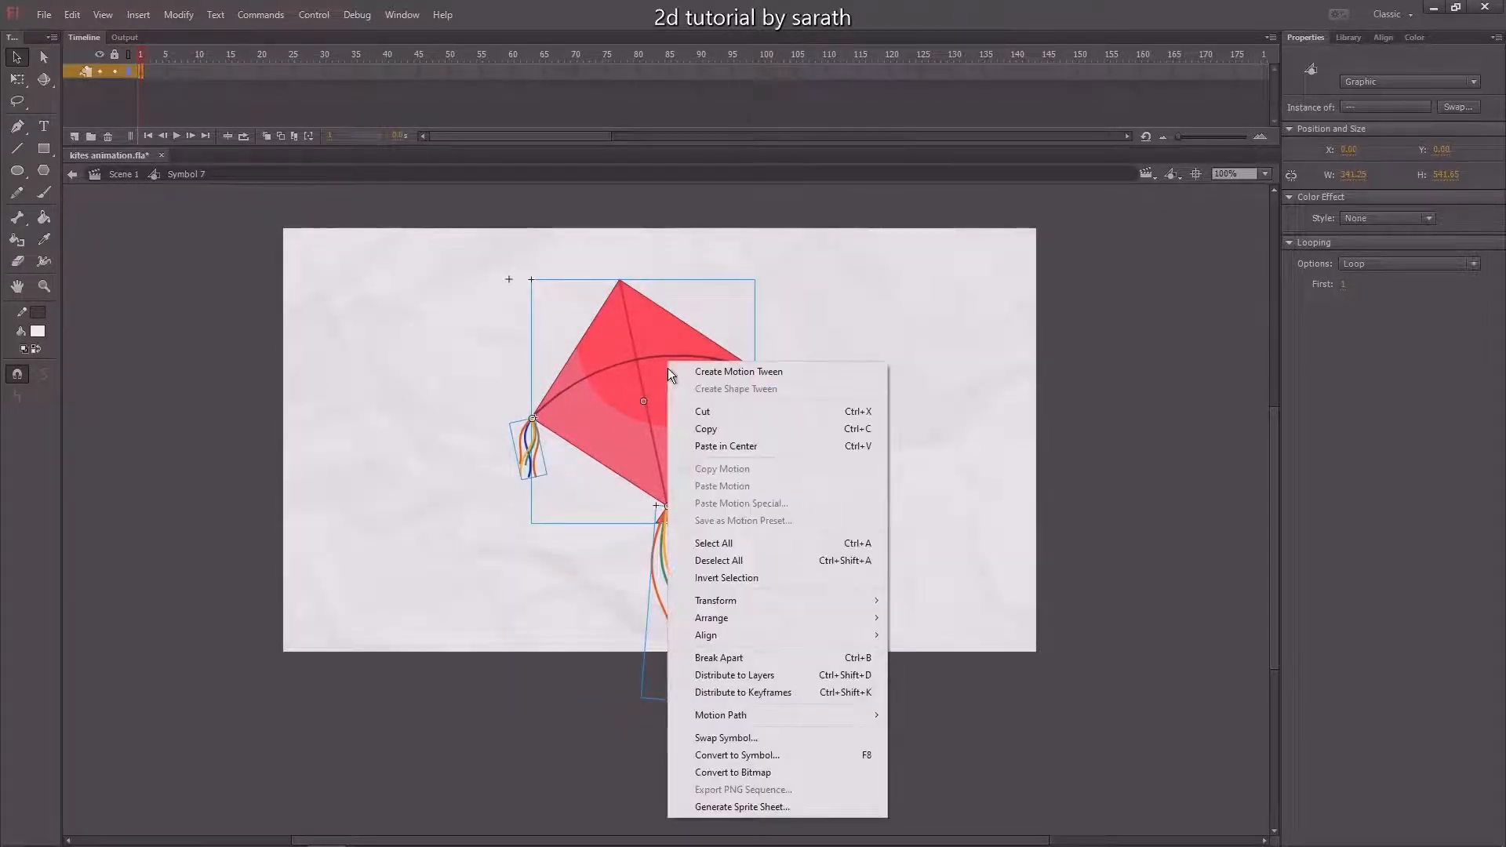
pyautogui.click(742, 675)
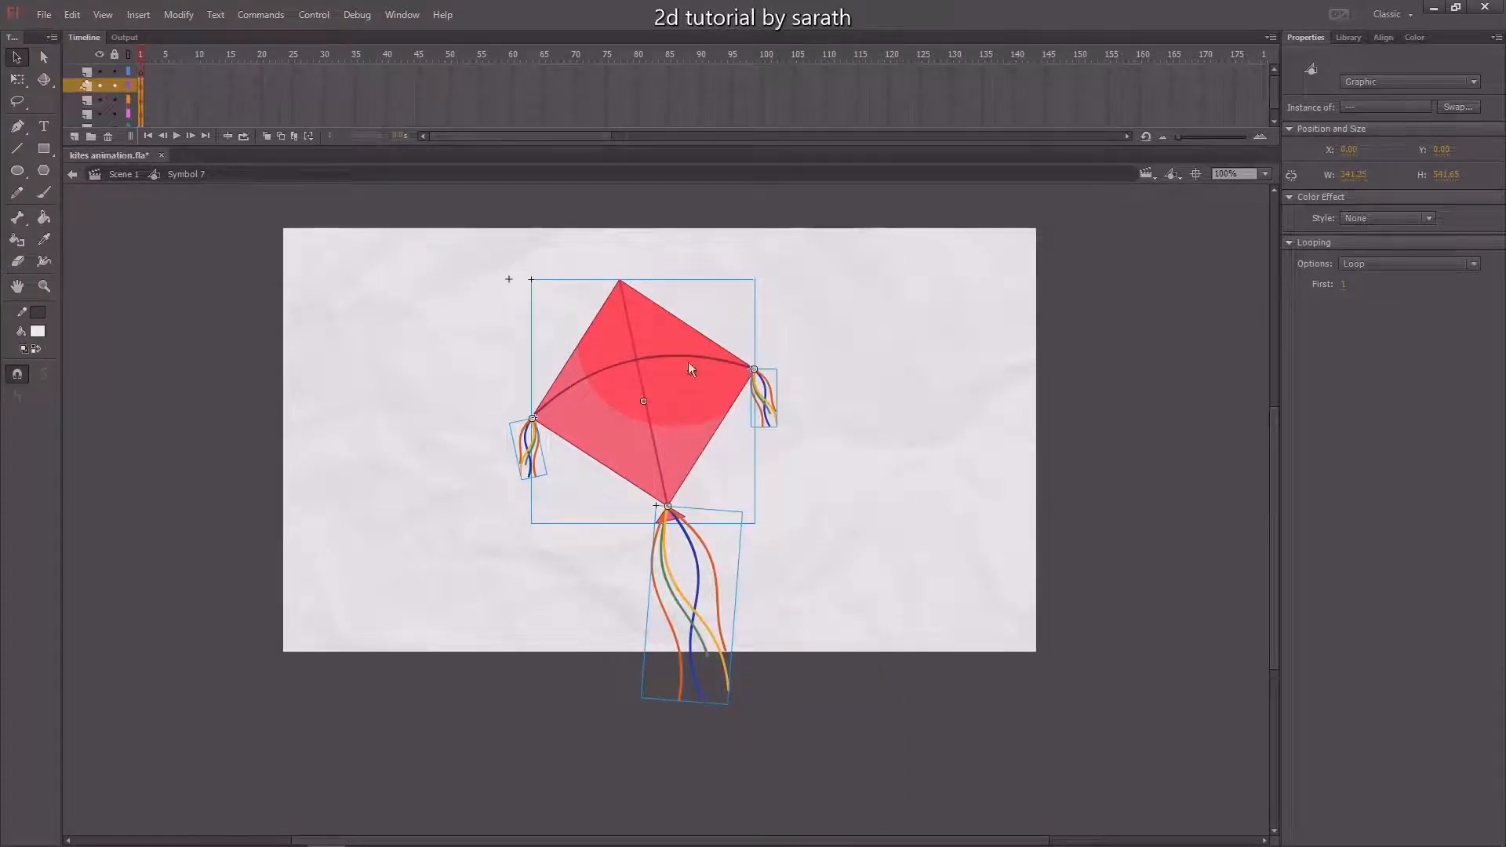
# Extend all four layers of the kite symbol to frame 40
pyautogui.moveTo(384, 74); pyautogui.dragTo(393, 118)
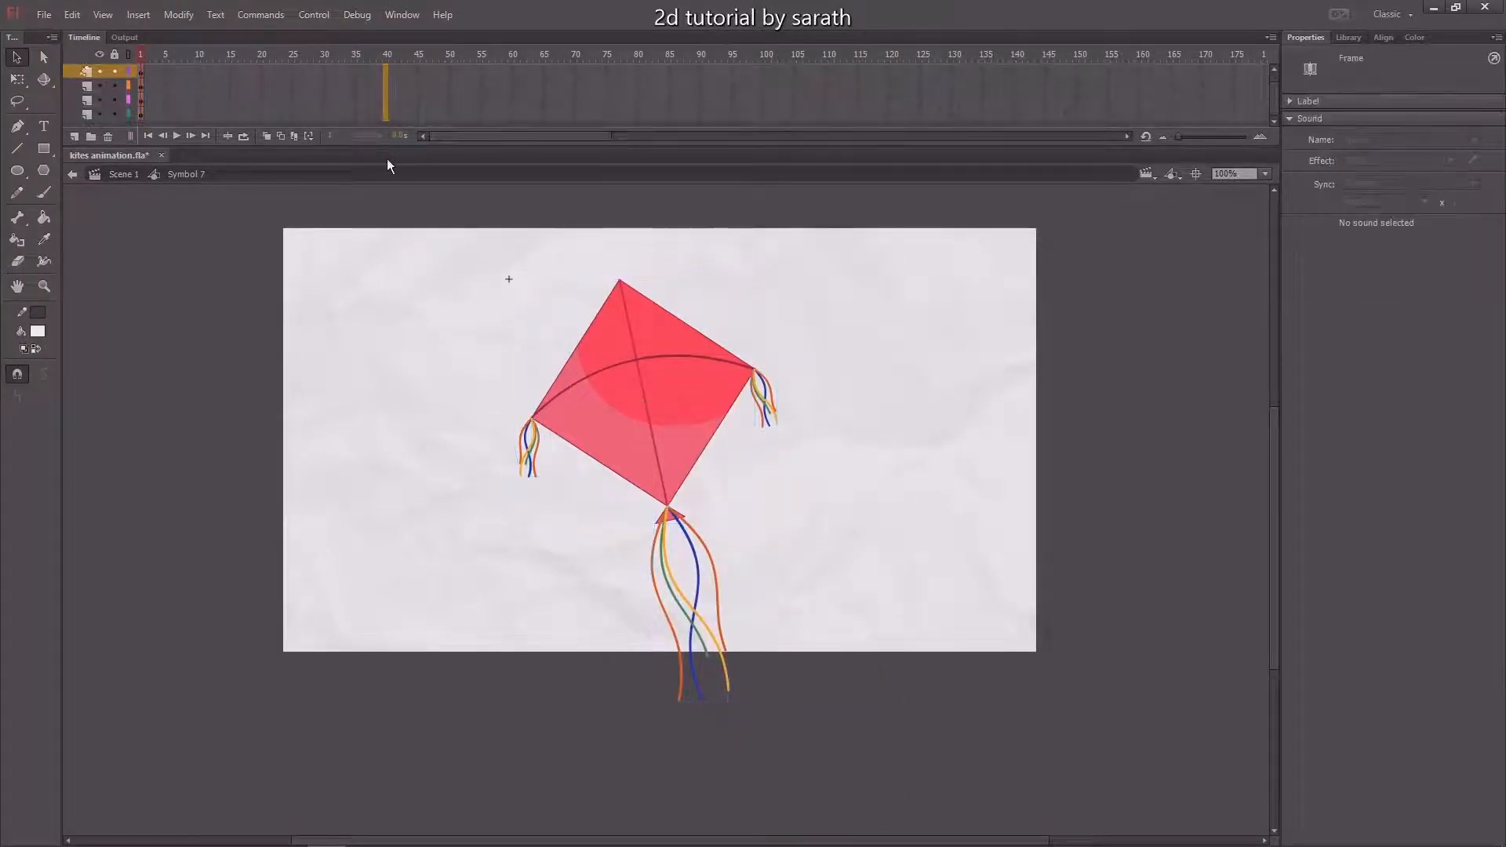
pyautogui.press('F5')
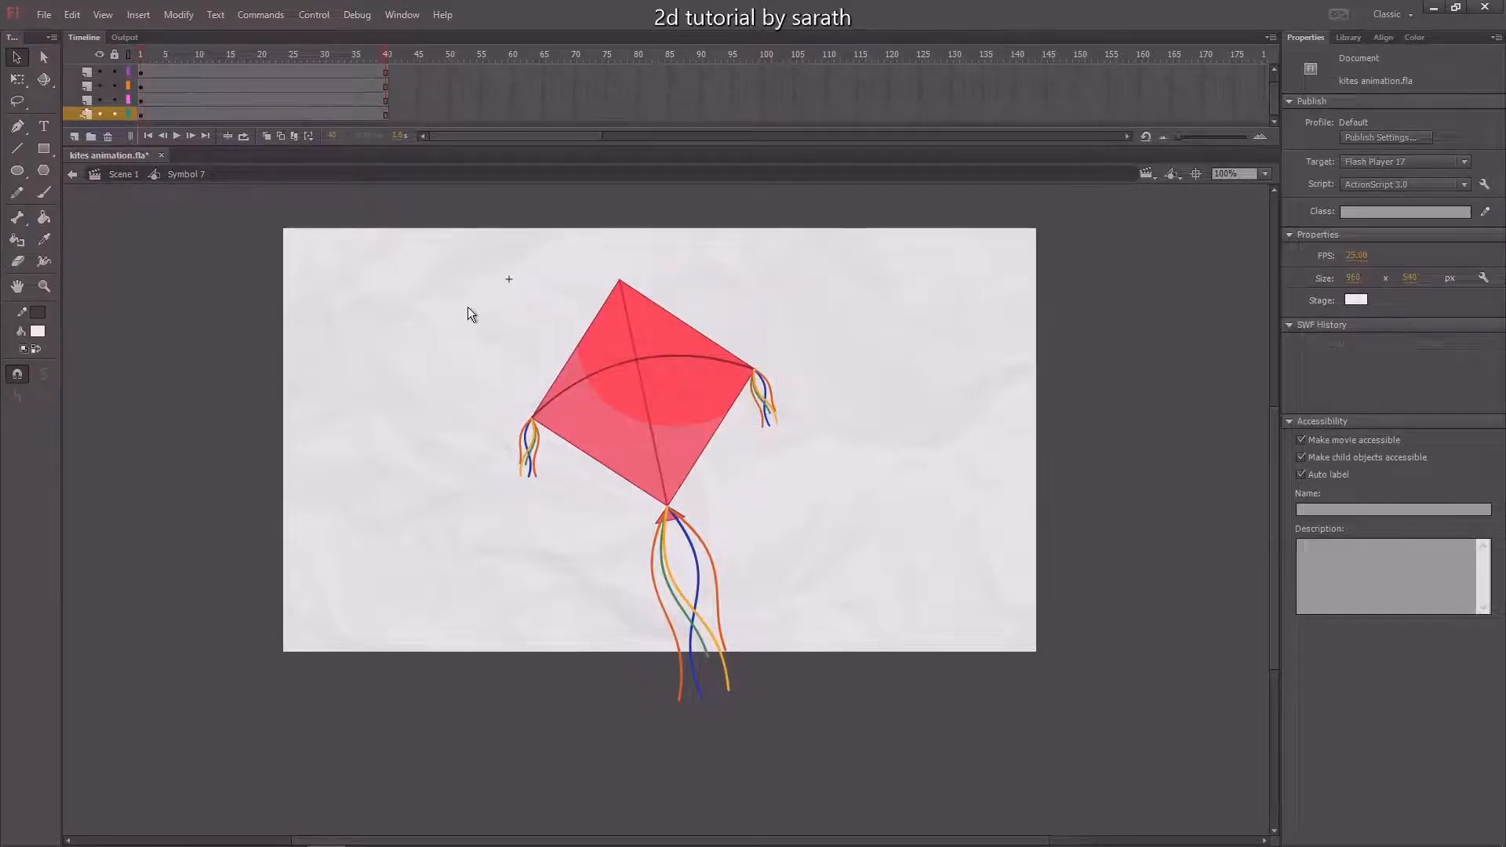
# Open the symbol of the kite's long bottom tail for editing
pyautogui.moveTo(467, 307); pyautogui.dragTo(453, 293)
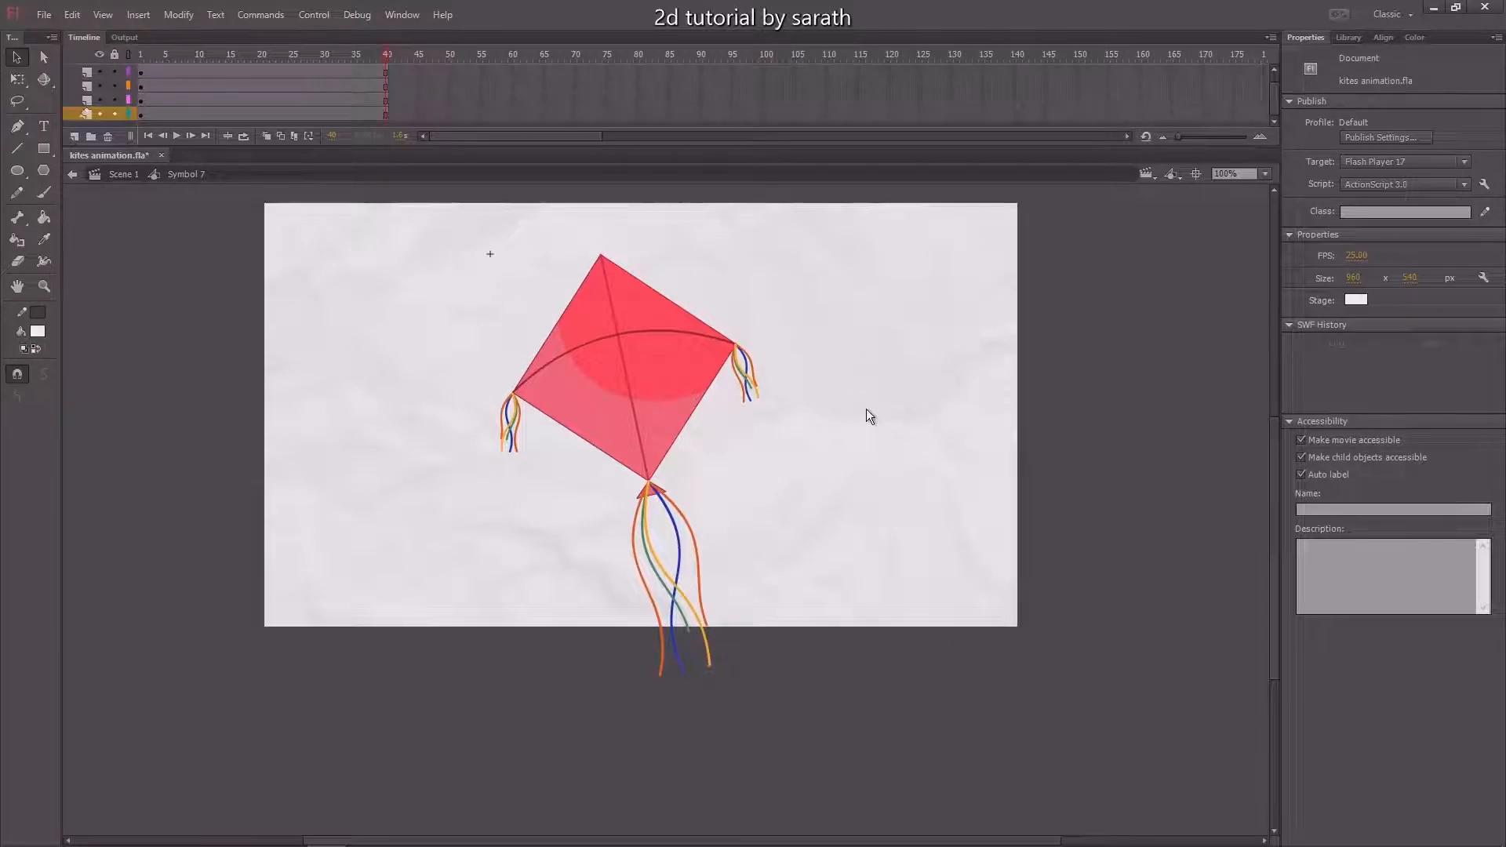
pyautogui.click(678, 537)
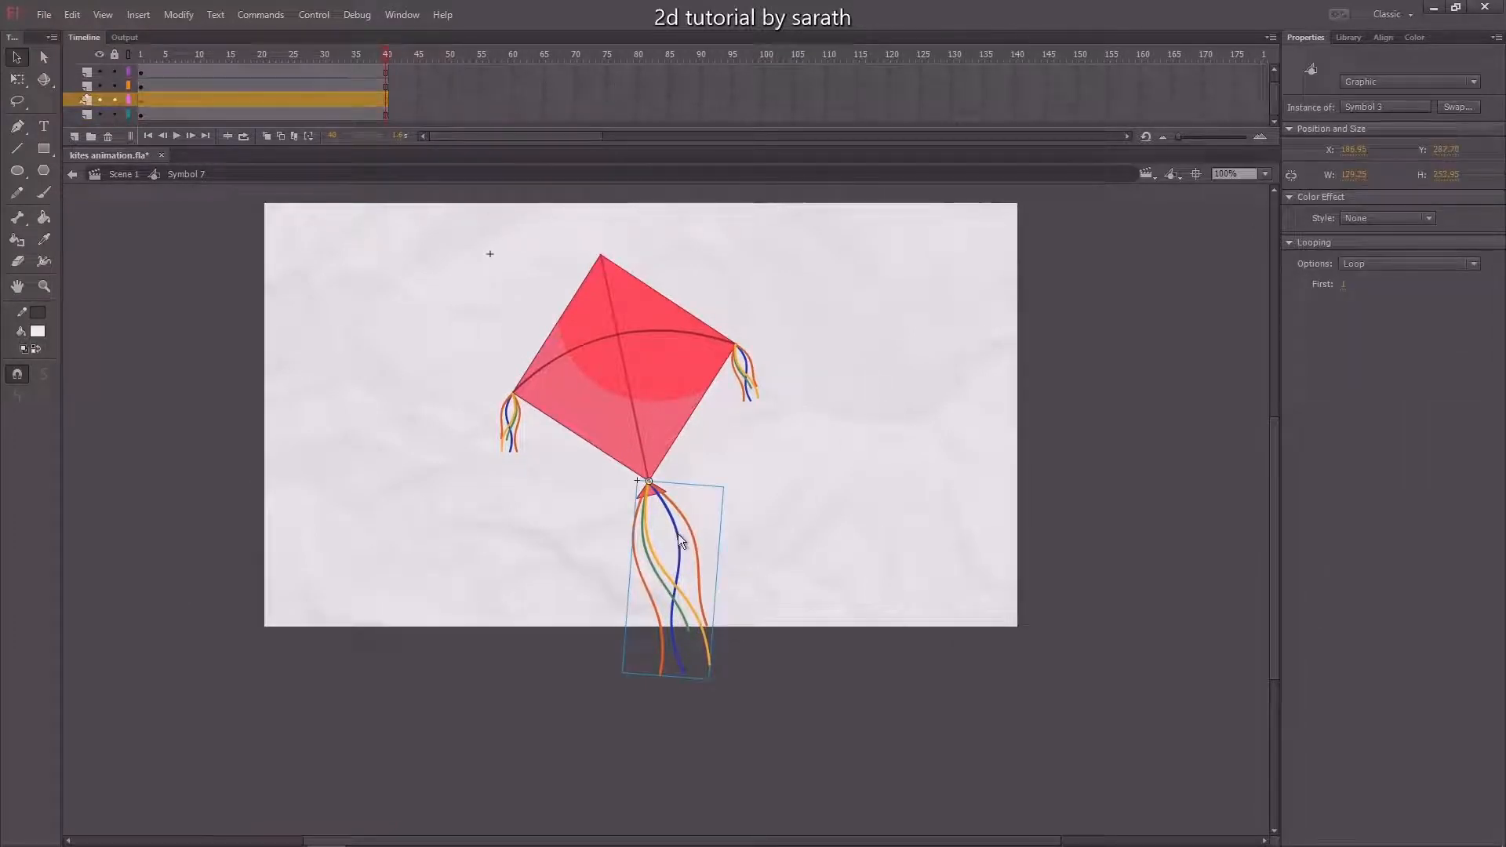
pyautogui.doubleClick(678, 536)
pyautogui.moveTo(763, 454); pyautogui.dragTo(632, 629)
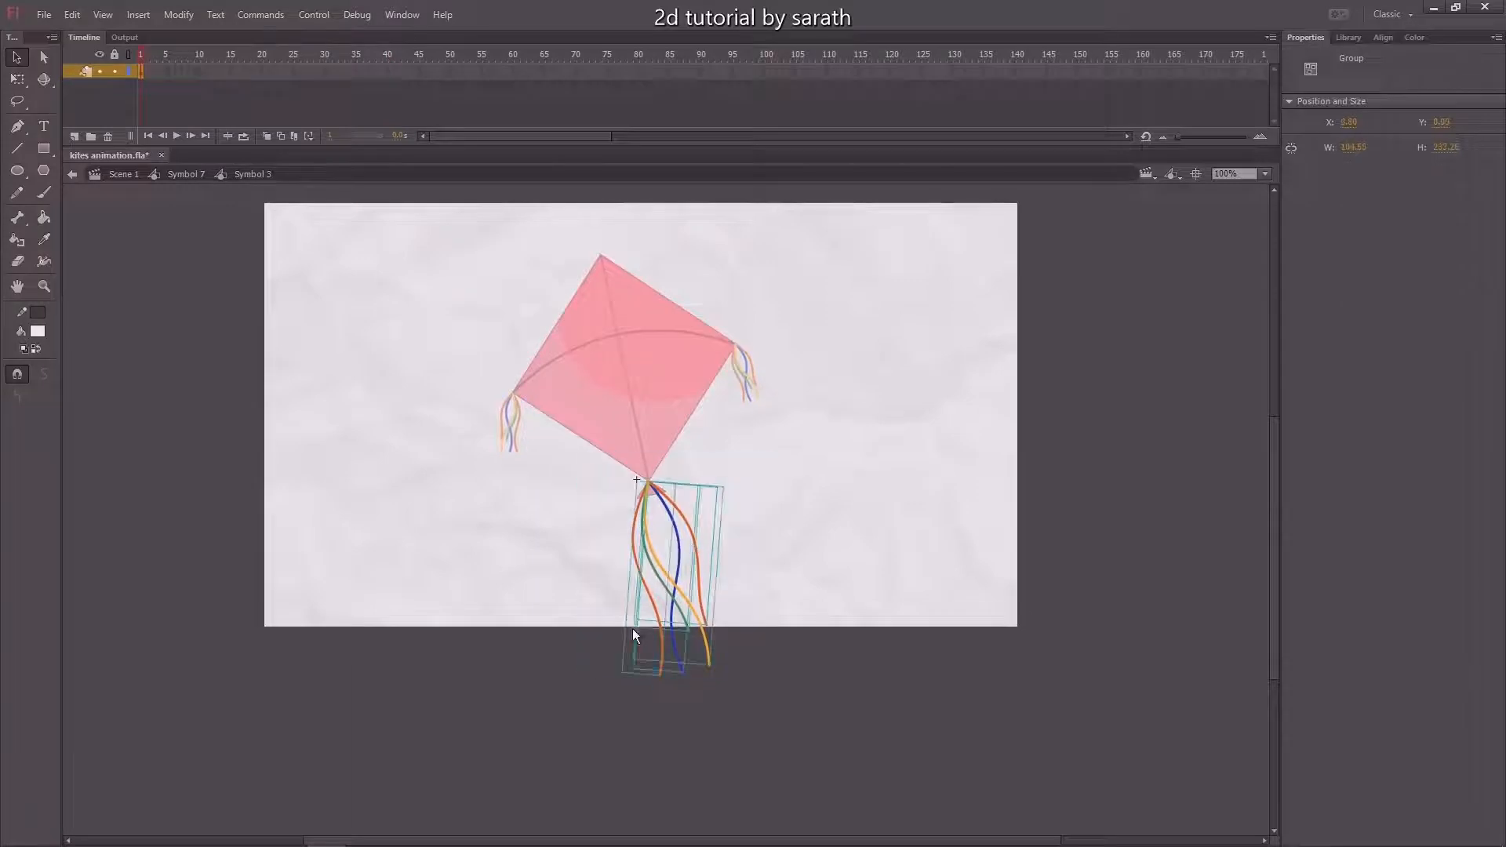
pyautogui.hotkey('ctrl', '=')
pyautogui.click(817, 439)
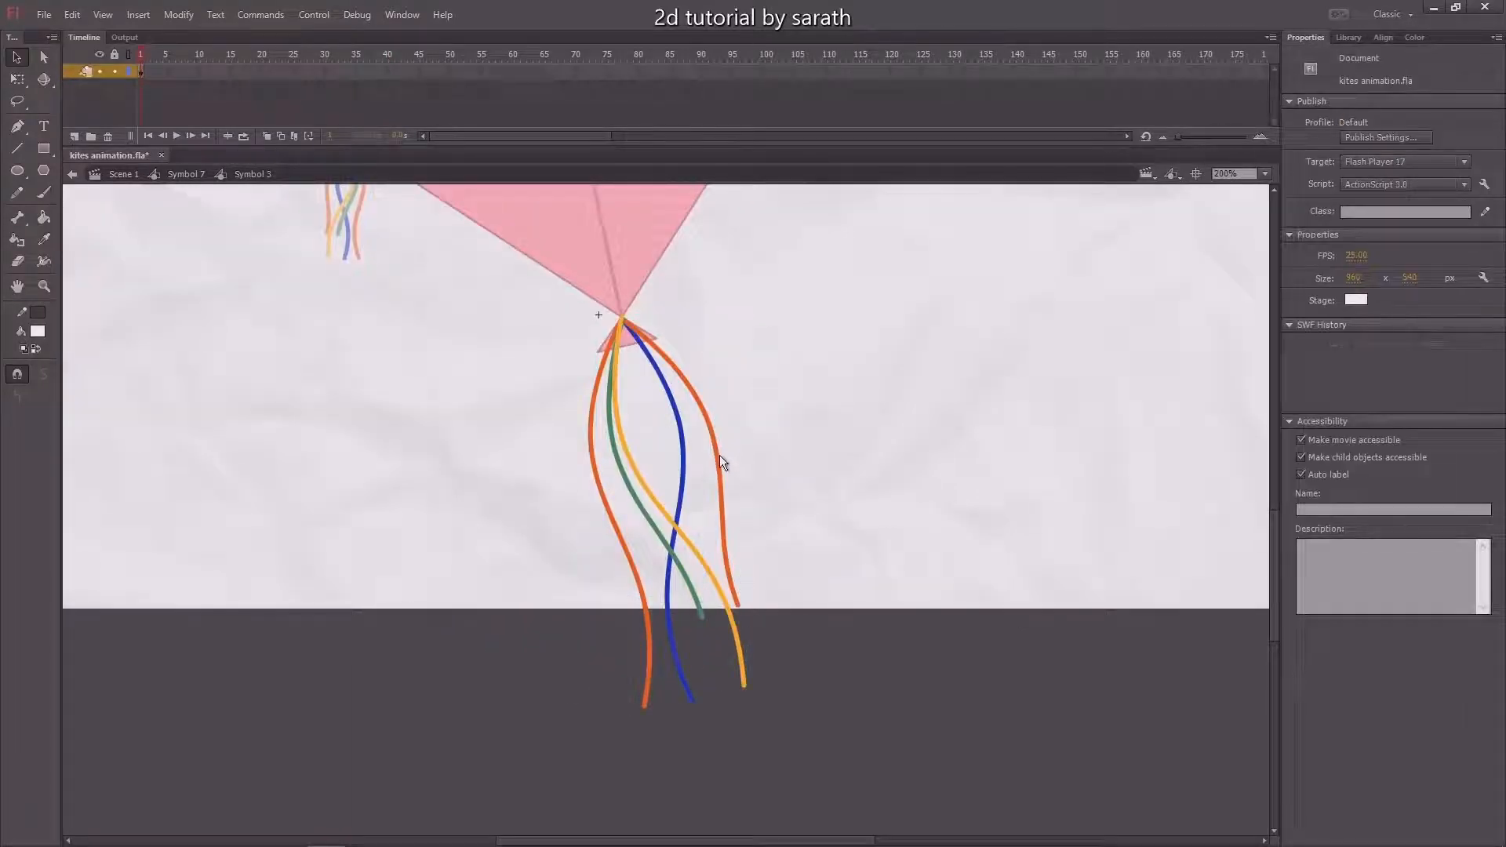
pyautogui.moveTo(718, 455); pyautogui.dragTo(663, 467)
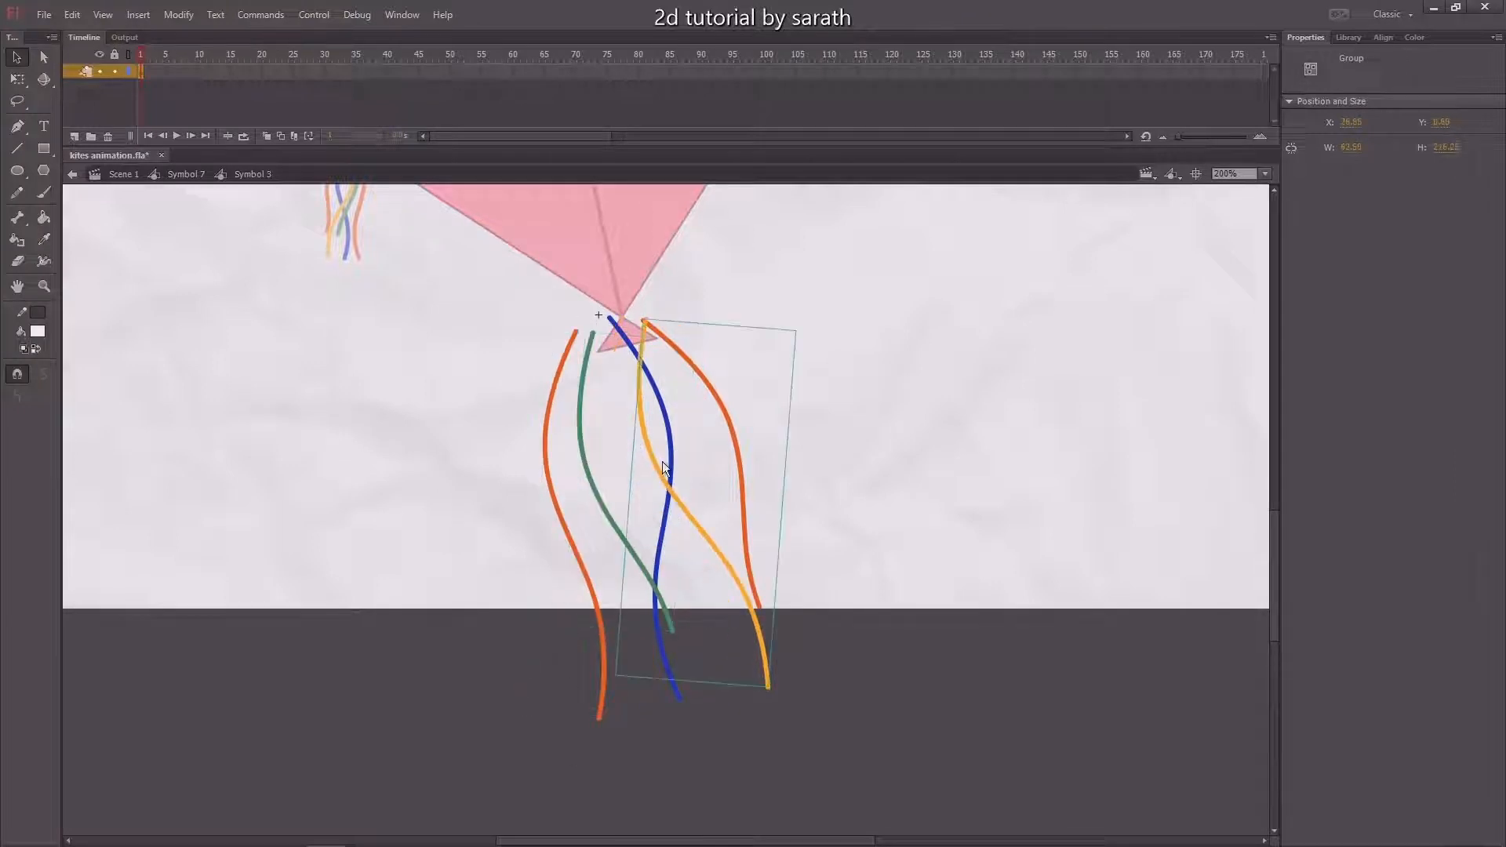
pyautogui.hotkey('ctrl', 'z')
pyautogui.hotkey('ctrl', 'z')
pyautogui.hotkey('ctrl', 'z')
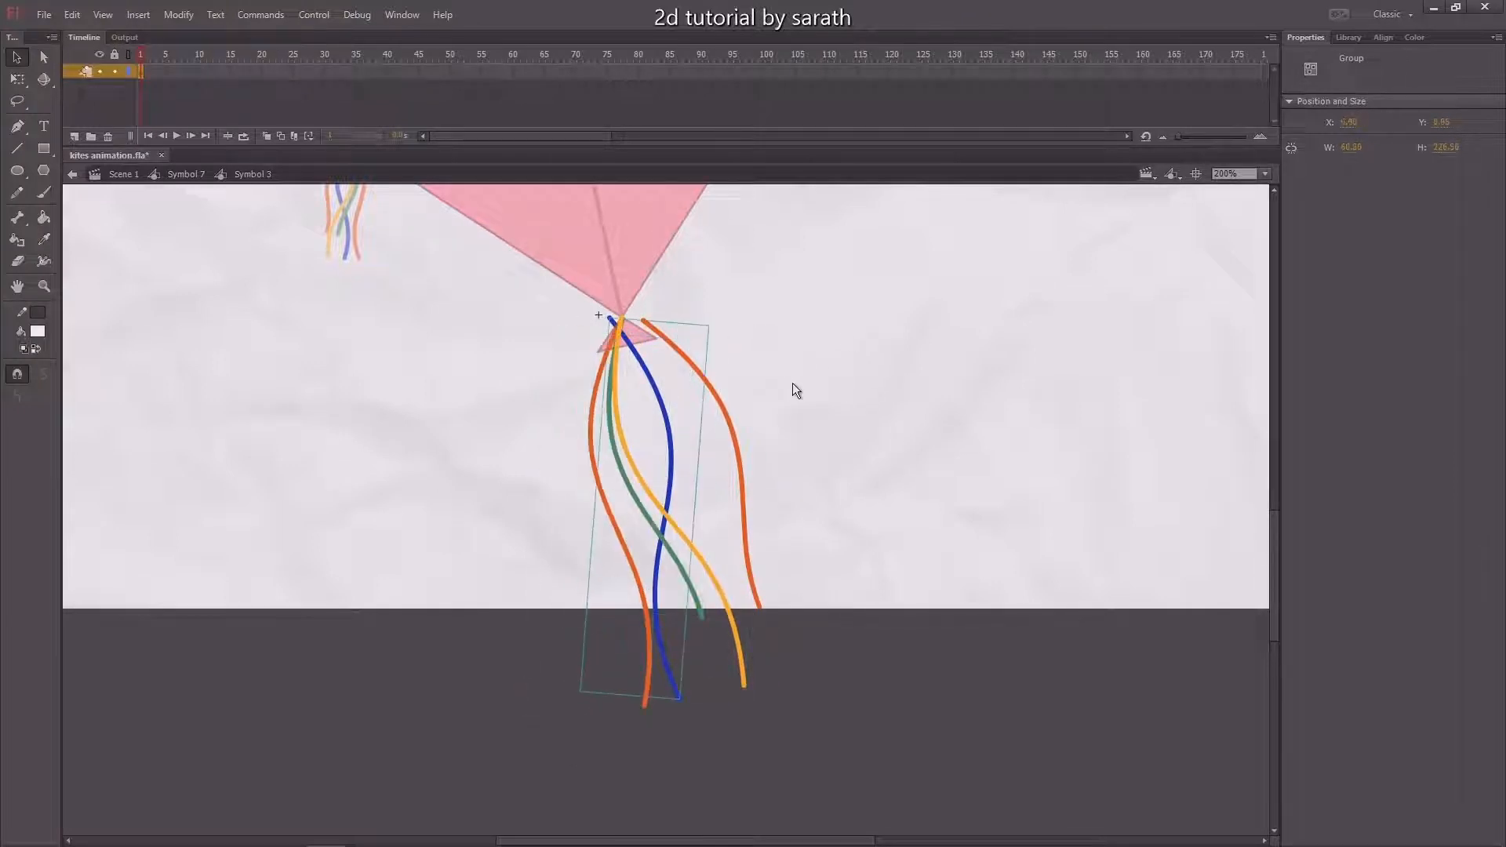
pyautogui.hotkey('ctrl', 'z')
pyautogui.hotkey('ctrl', 'z')
pyautogui.hotkey('ctrl', 'z')
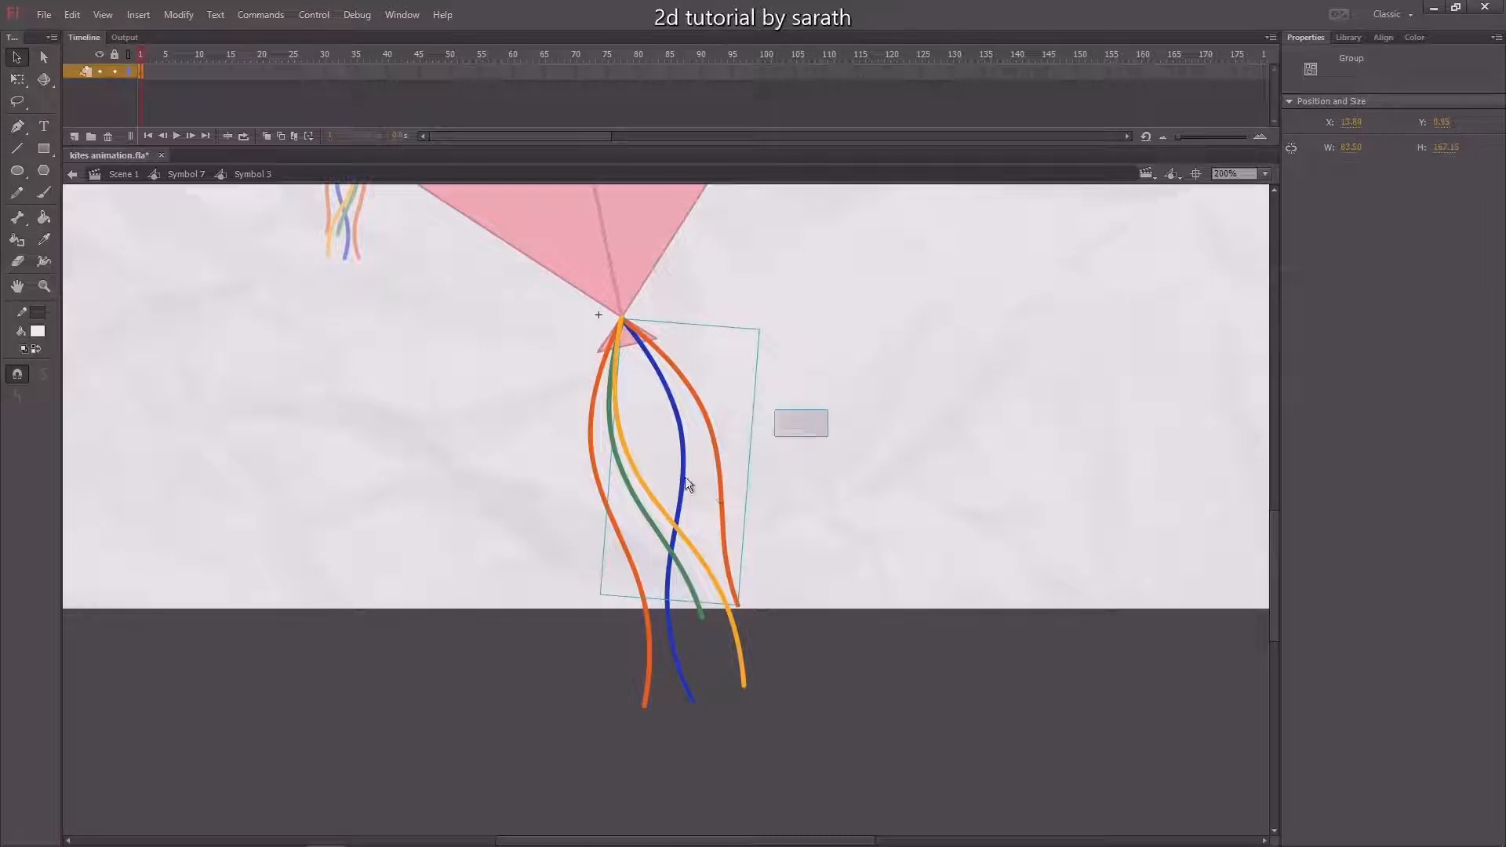
# Distribute all five strands of the bottom tail to separate layers
pyautogui.hotkey('ctrl', 'a')
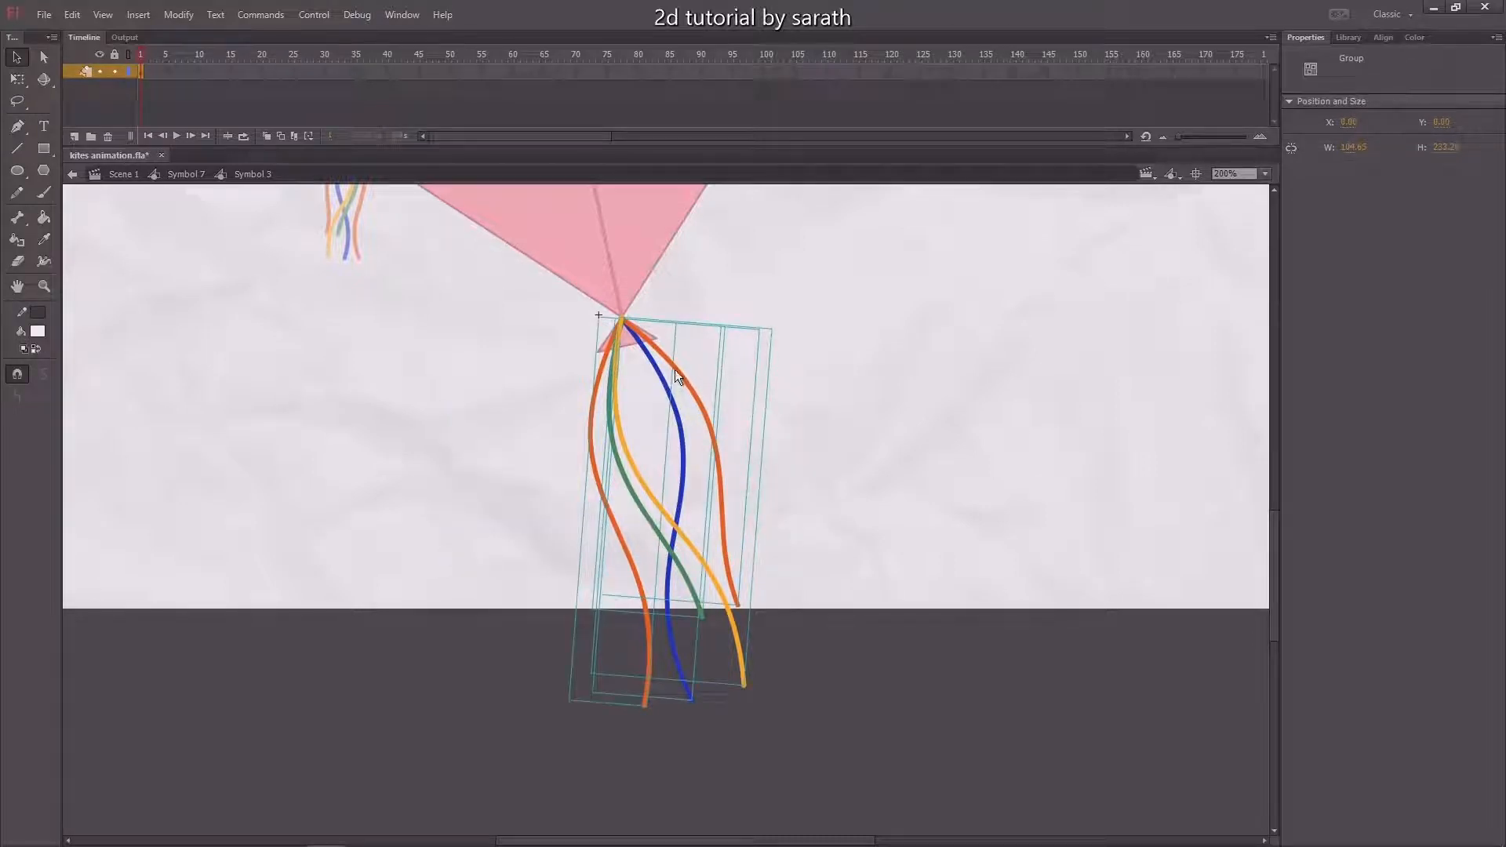
pyautogui.rightClick(675, 370)
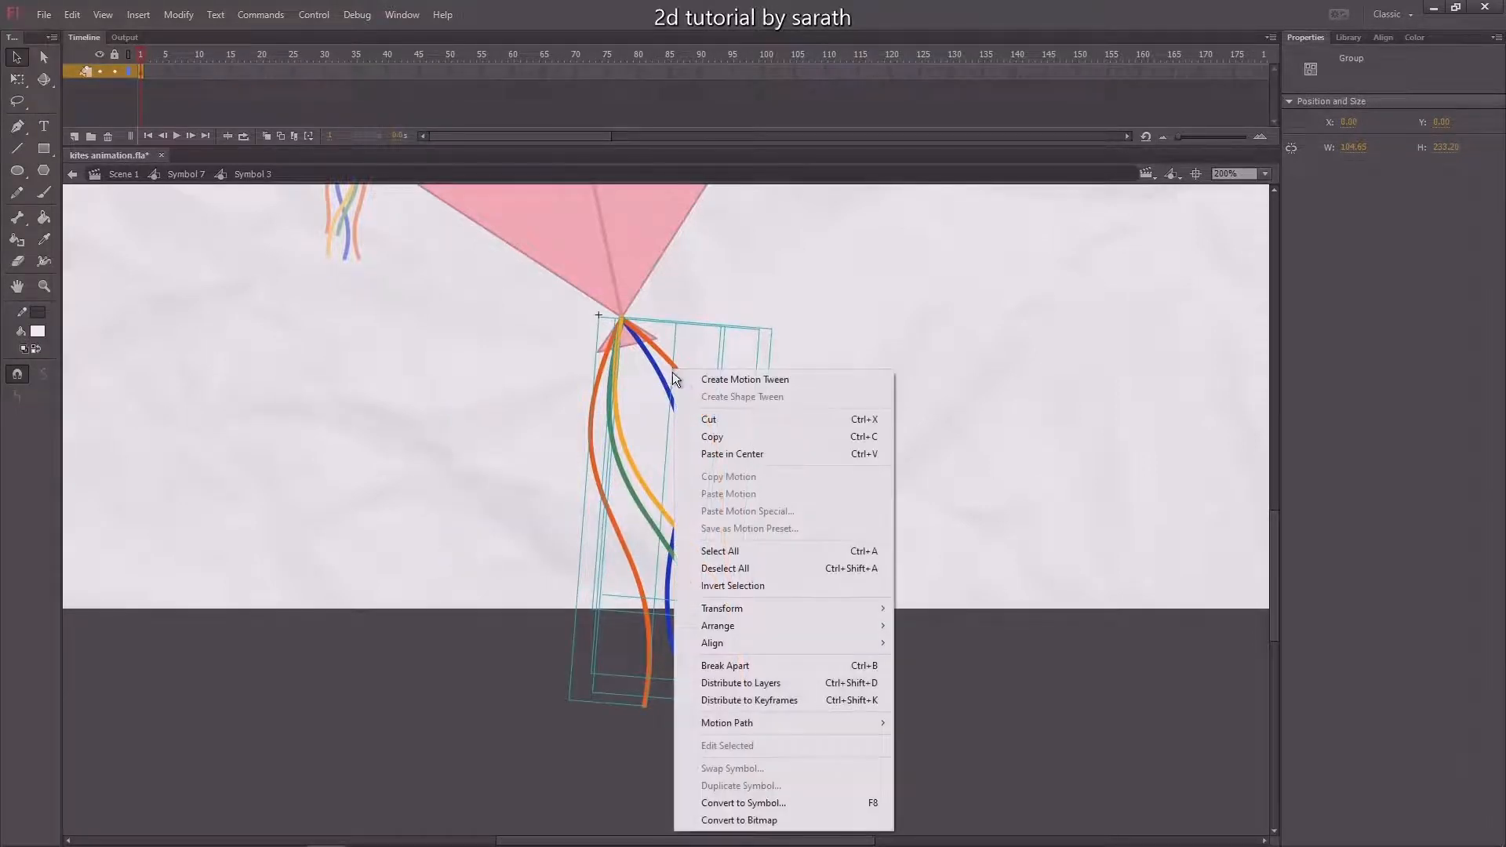
pyautogui.click(750, 683)
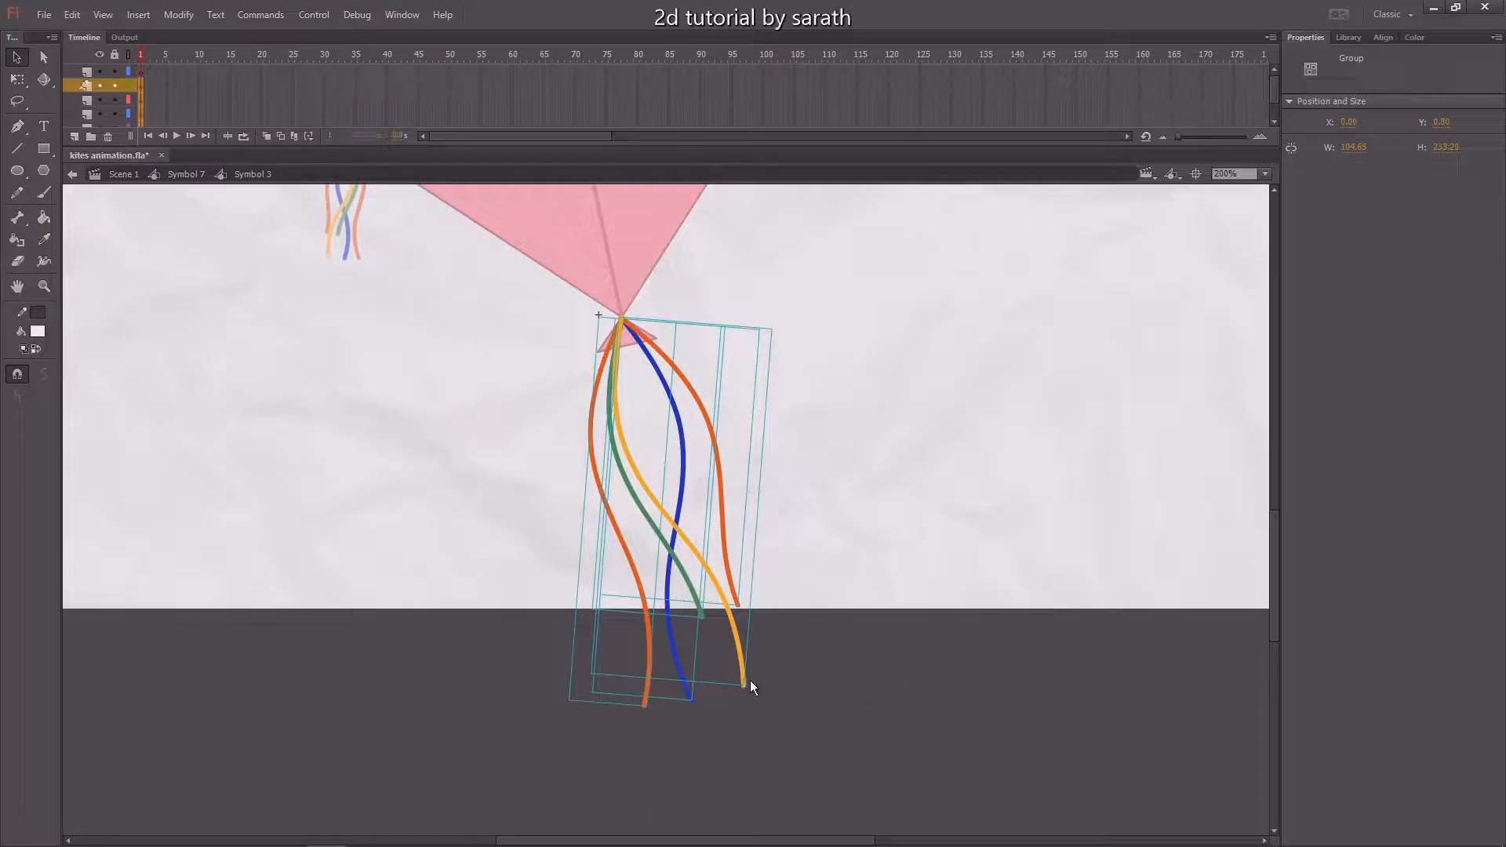
pyautogui.click(381, 371)
# Break apart the groups of the tail's rightmost orange strand and the blue strand into editable shapes
pyautogui.scroll(-2, 730, 393)
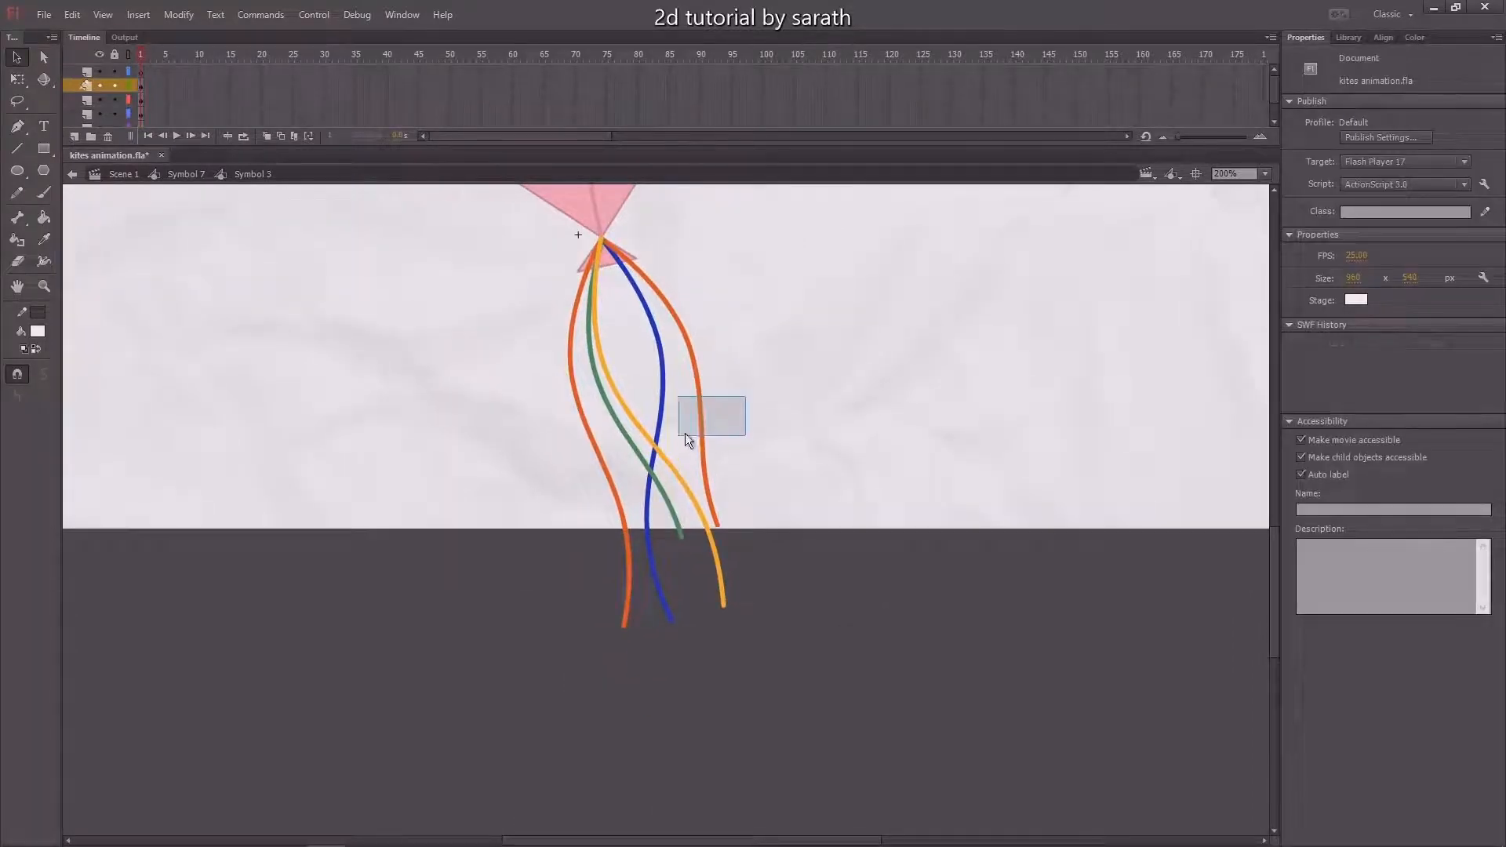
pyautogui.moveTo(685, 433); pyautogui.dragTo(688, 431)
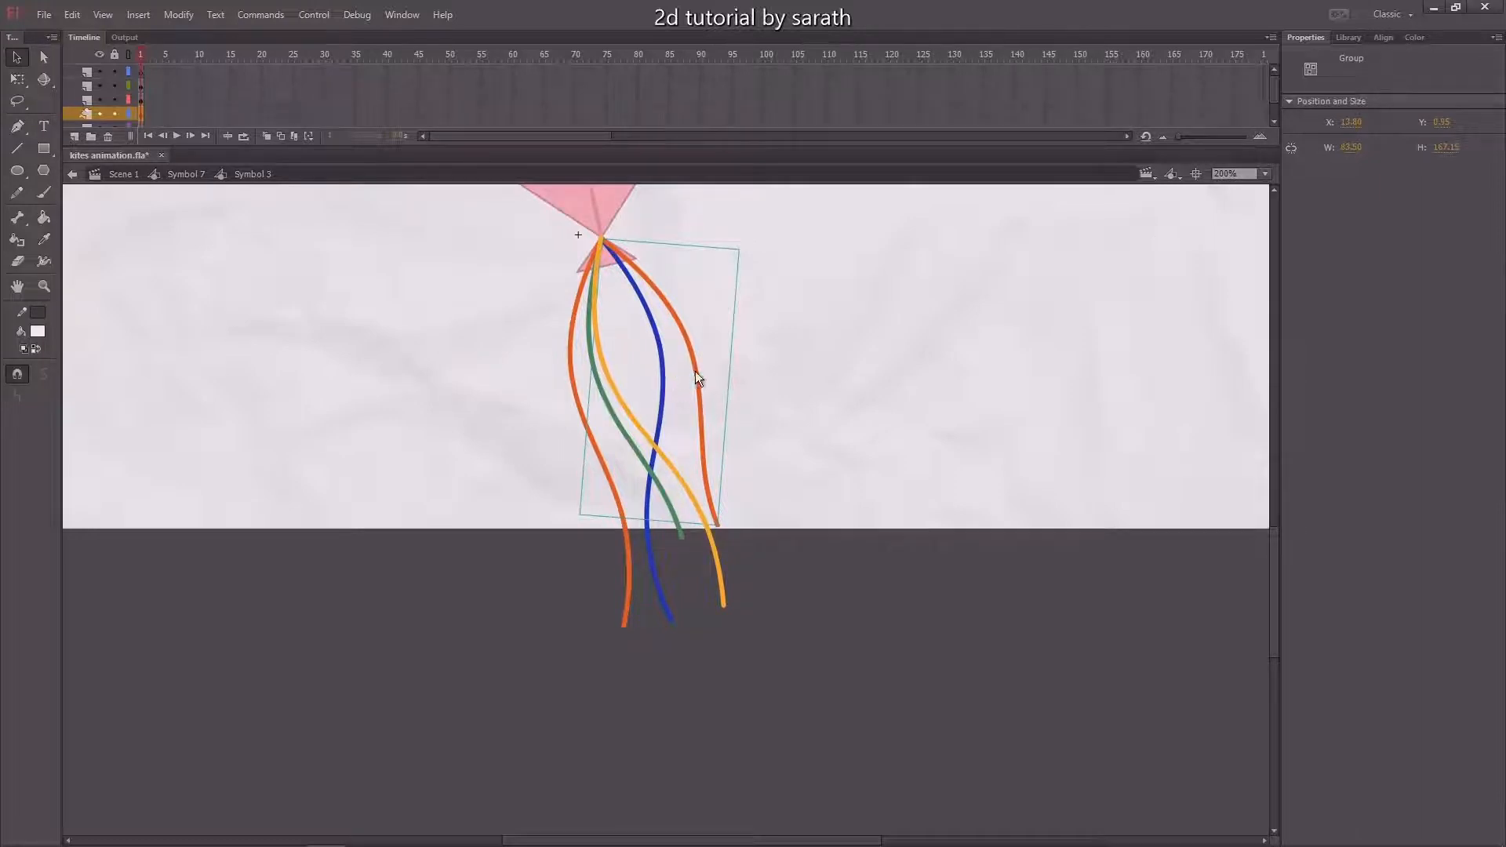
pyautogui.hotkey('ctrl', 'b')
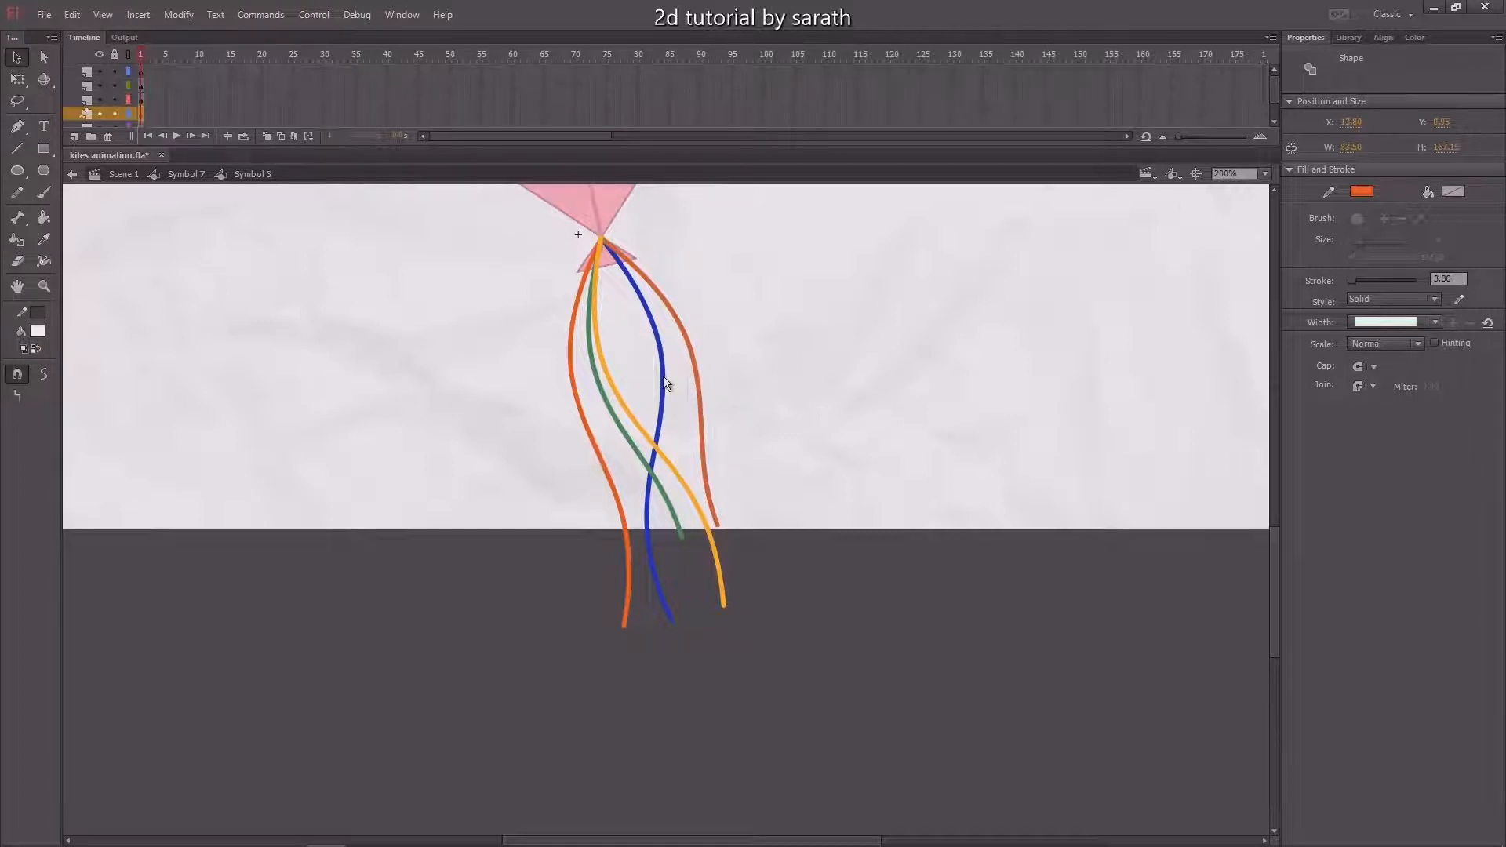
pyautogui.hotkey('ctrl', 'g')
pyautogui.hotkey('ctrl', '=')
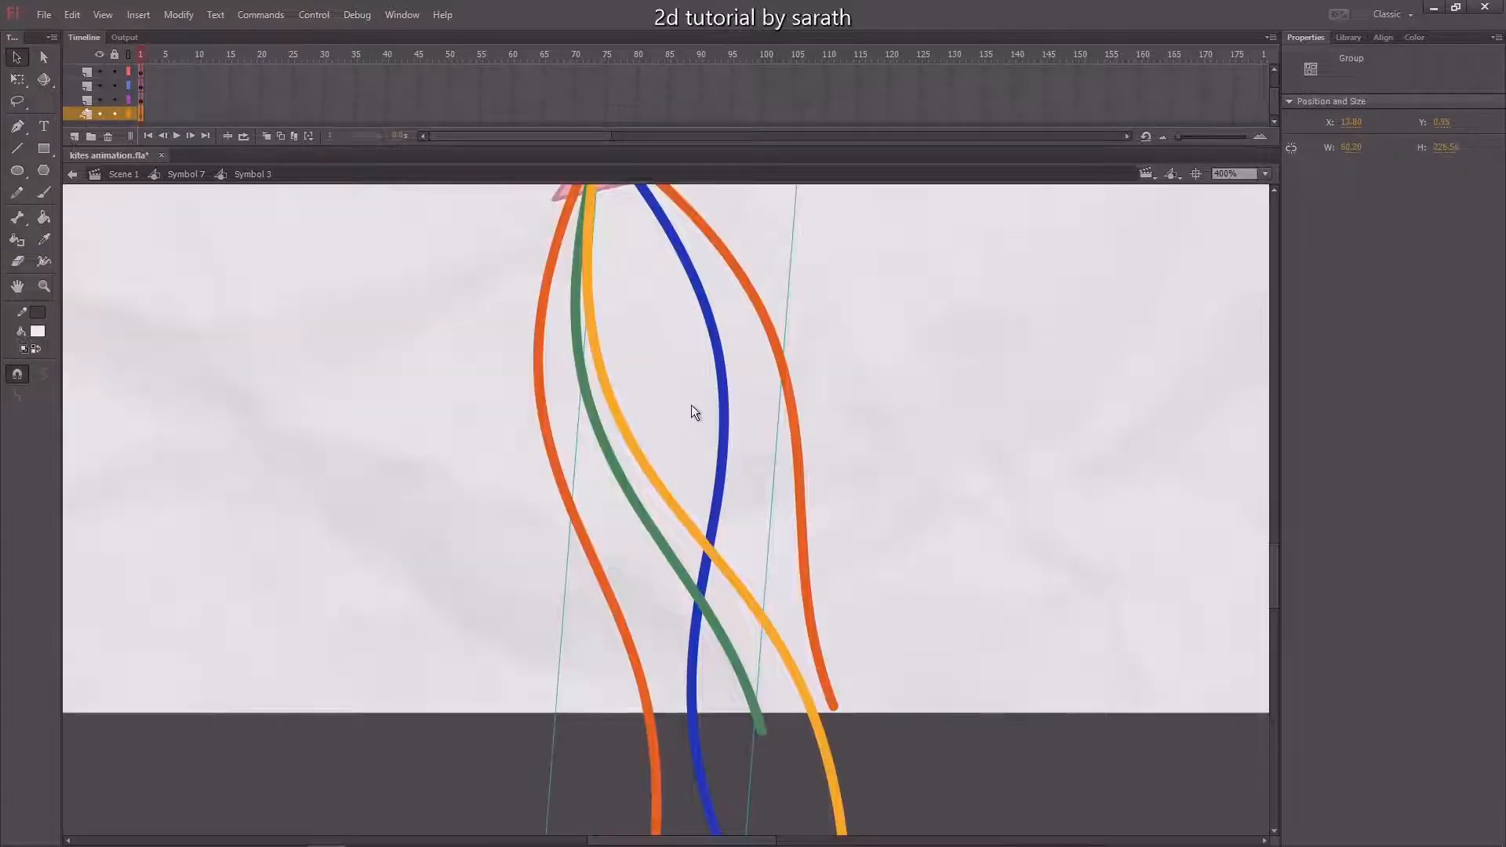
pyautogui.hotkey('ctrl', 'b')
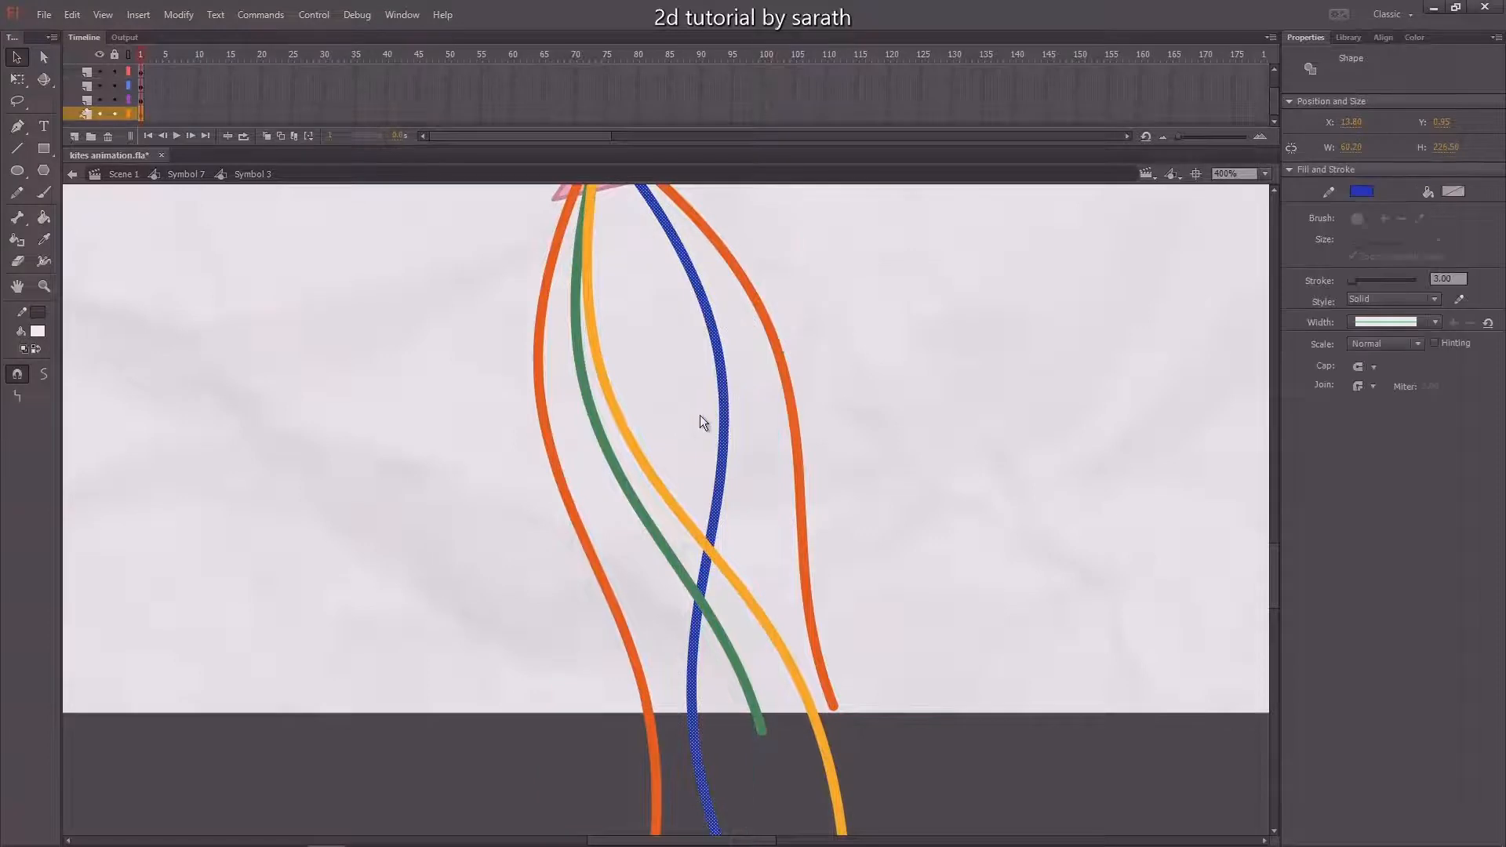
# Break apart the groups of the tail's yellow, green and leftmost orange strands into editable shapes
pyautogui.click(640, 460)
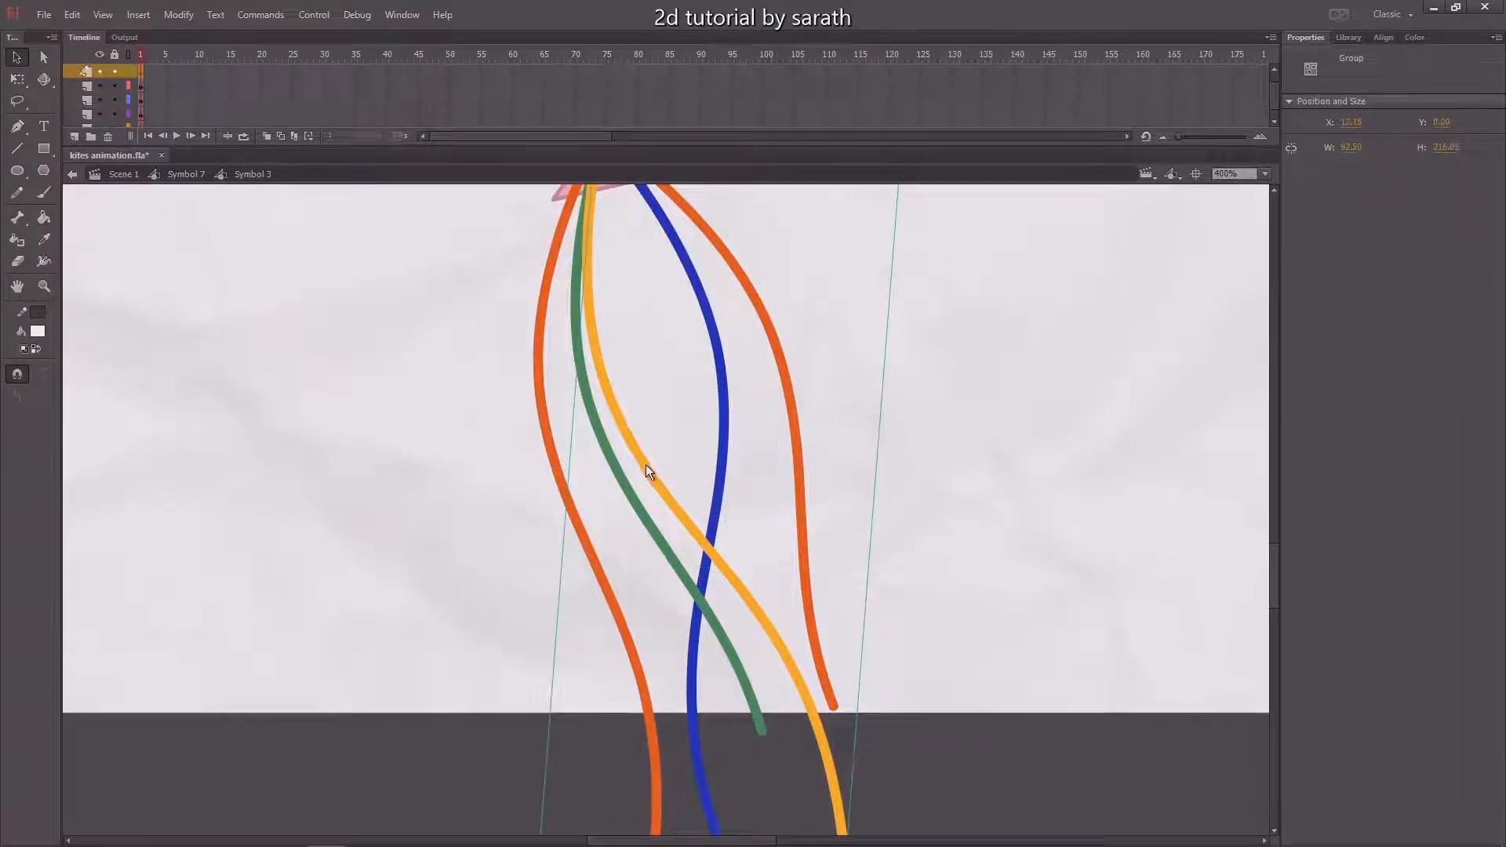
pyautogui.hotkey('ctrl', 'b')
pyautogui.click(633, 498)
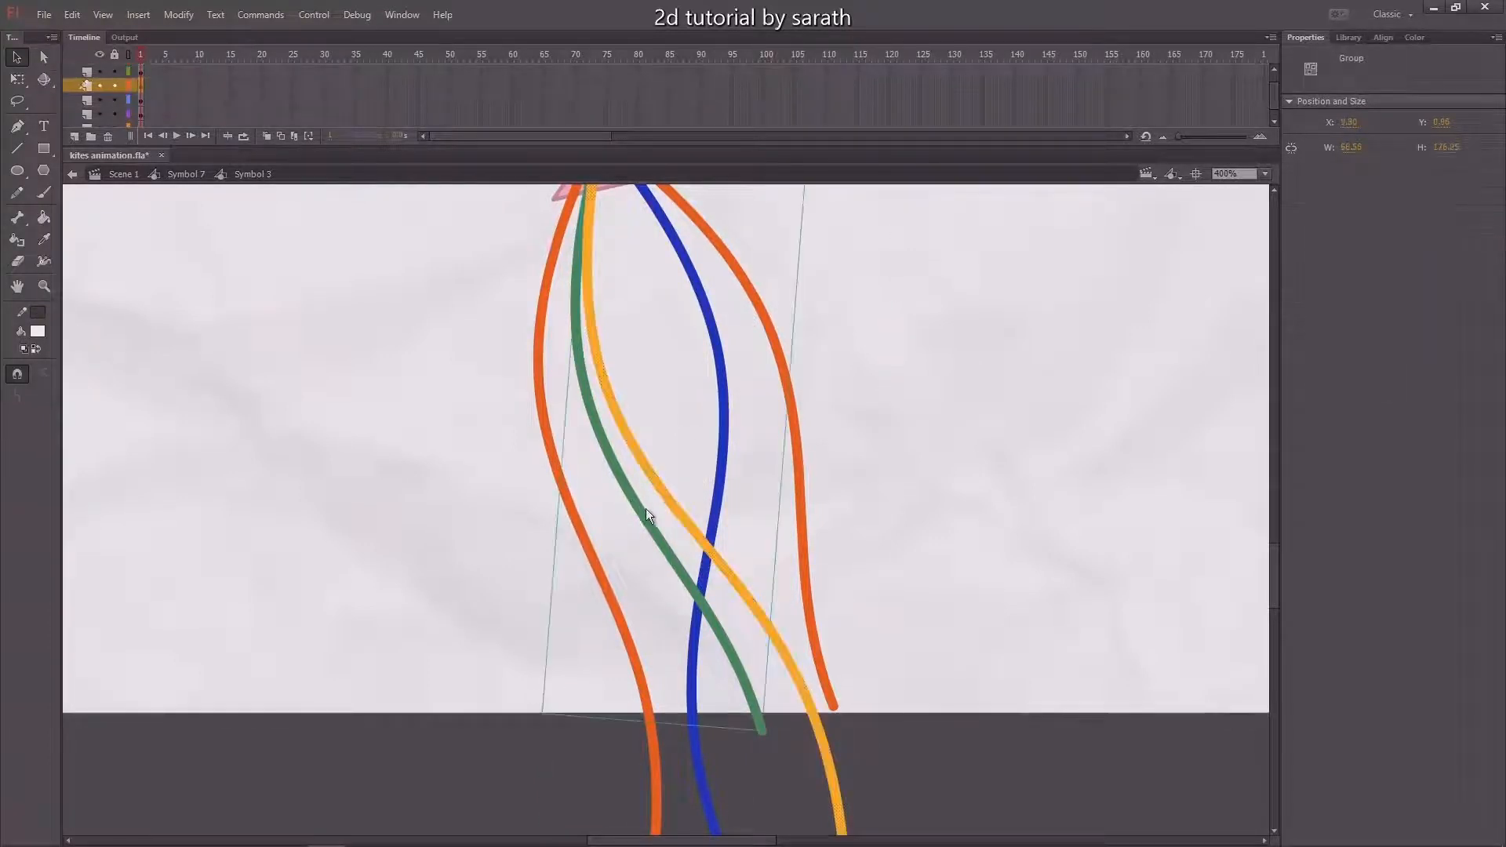
pyautogui.hotkey('ctrl', 'b')
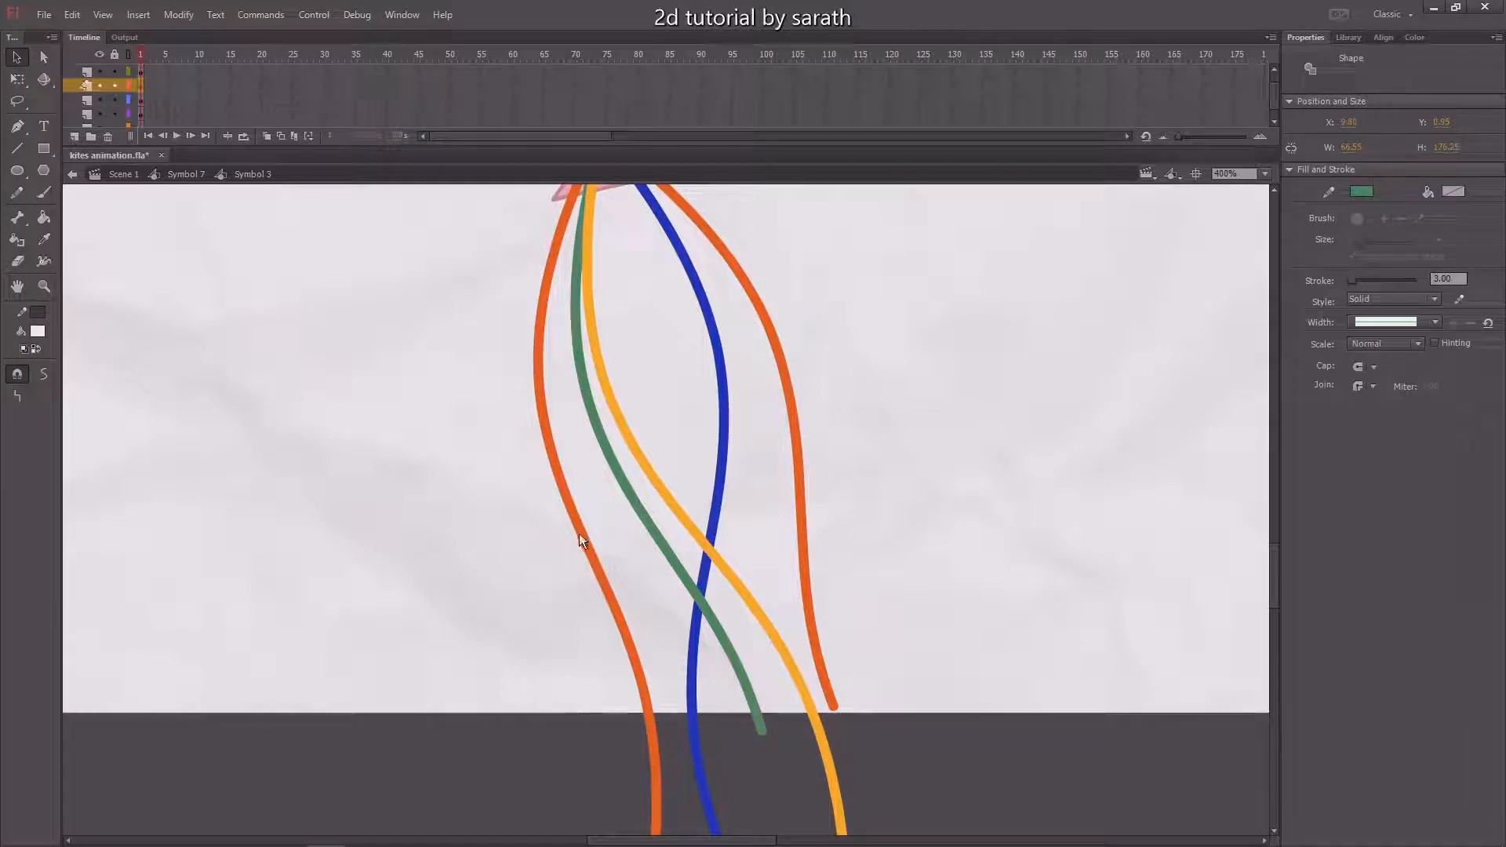
pyautogui.click(580, 535)
pyautogui.hotkey('ctrl', 'b')
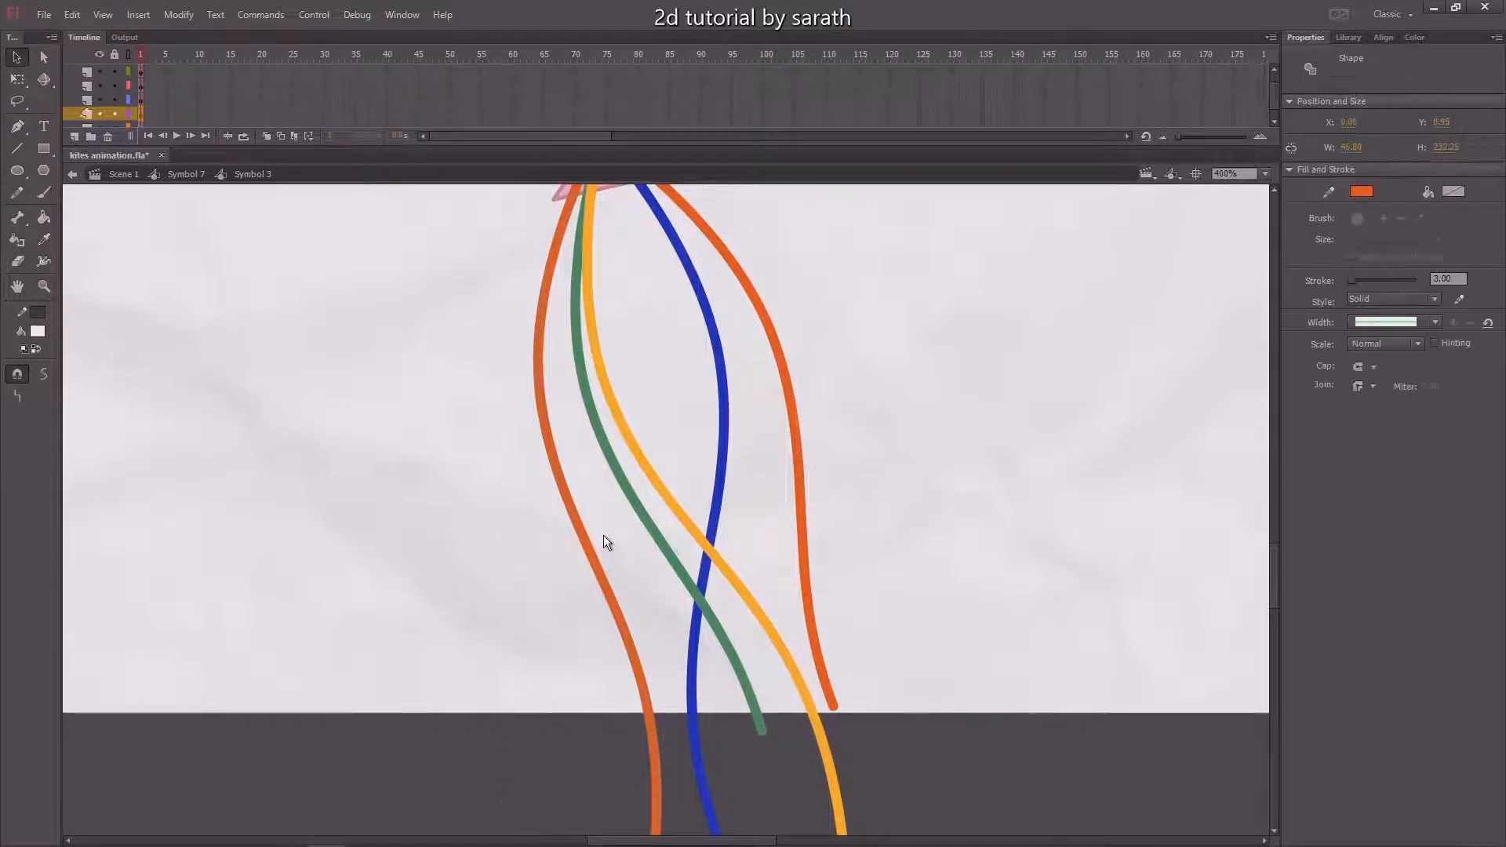
pyautogui.hotkey('ctrl', '-')
pyautogui.click(766, 452)
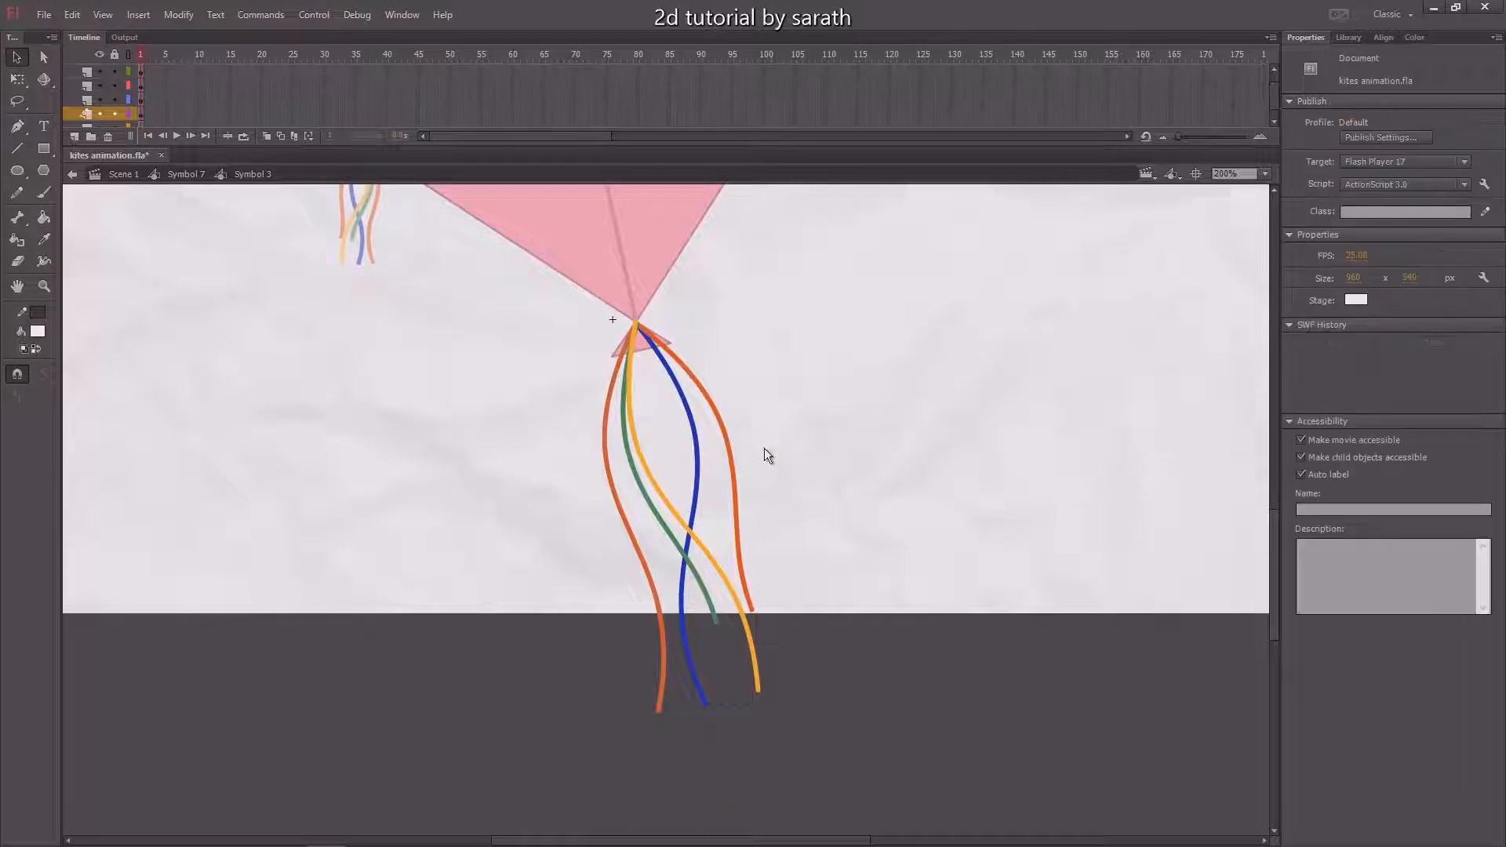
pyautogui.moveTo(728, 445); pyautogui.dragTo(776, 453)
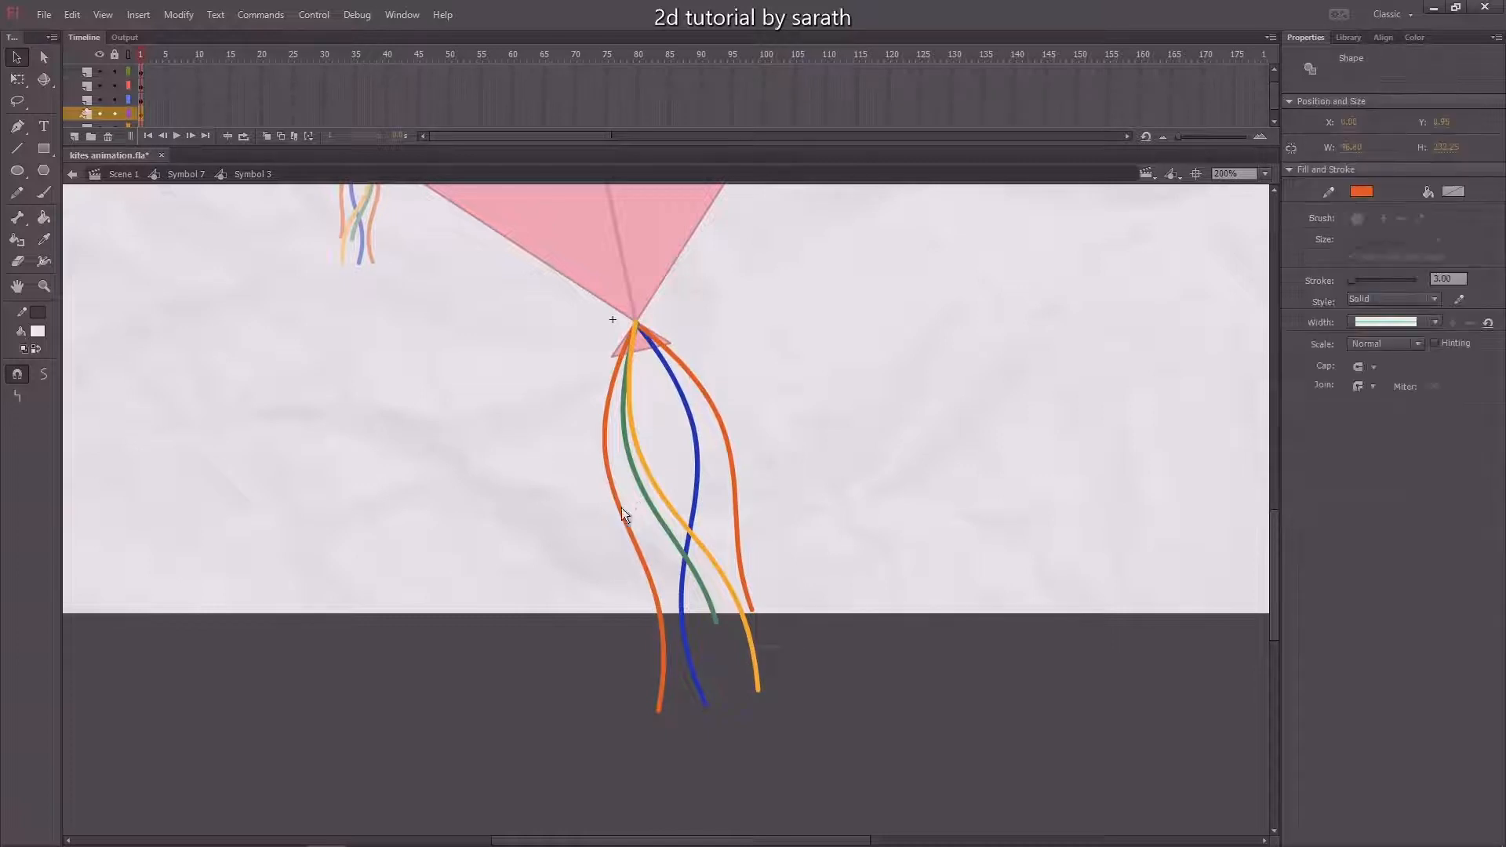
pyautogui.click(546, 413)
pyautogui.moveTo(545, 411); pyautogui.dragTo(485, 458)
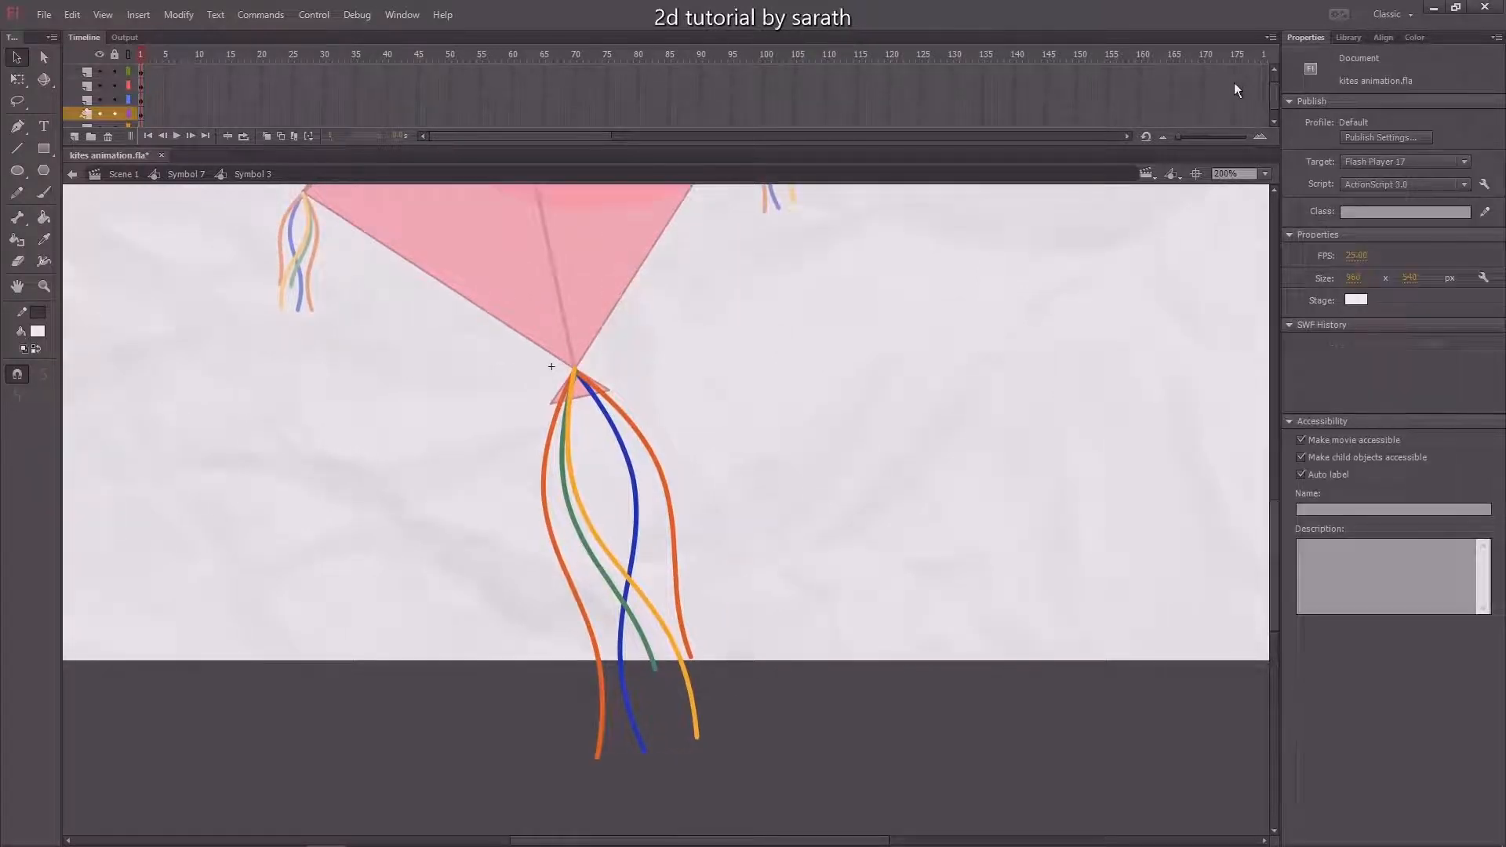
pyautogui.scroll(1, 1277, 101)
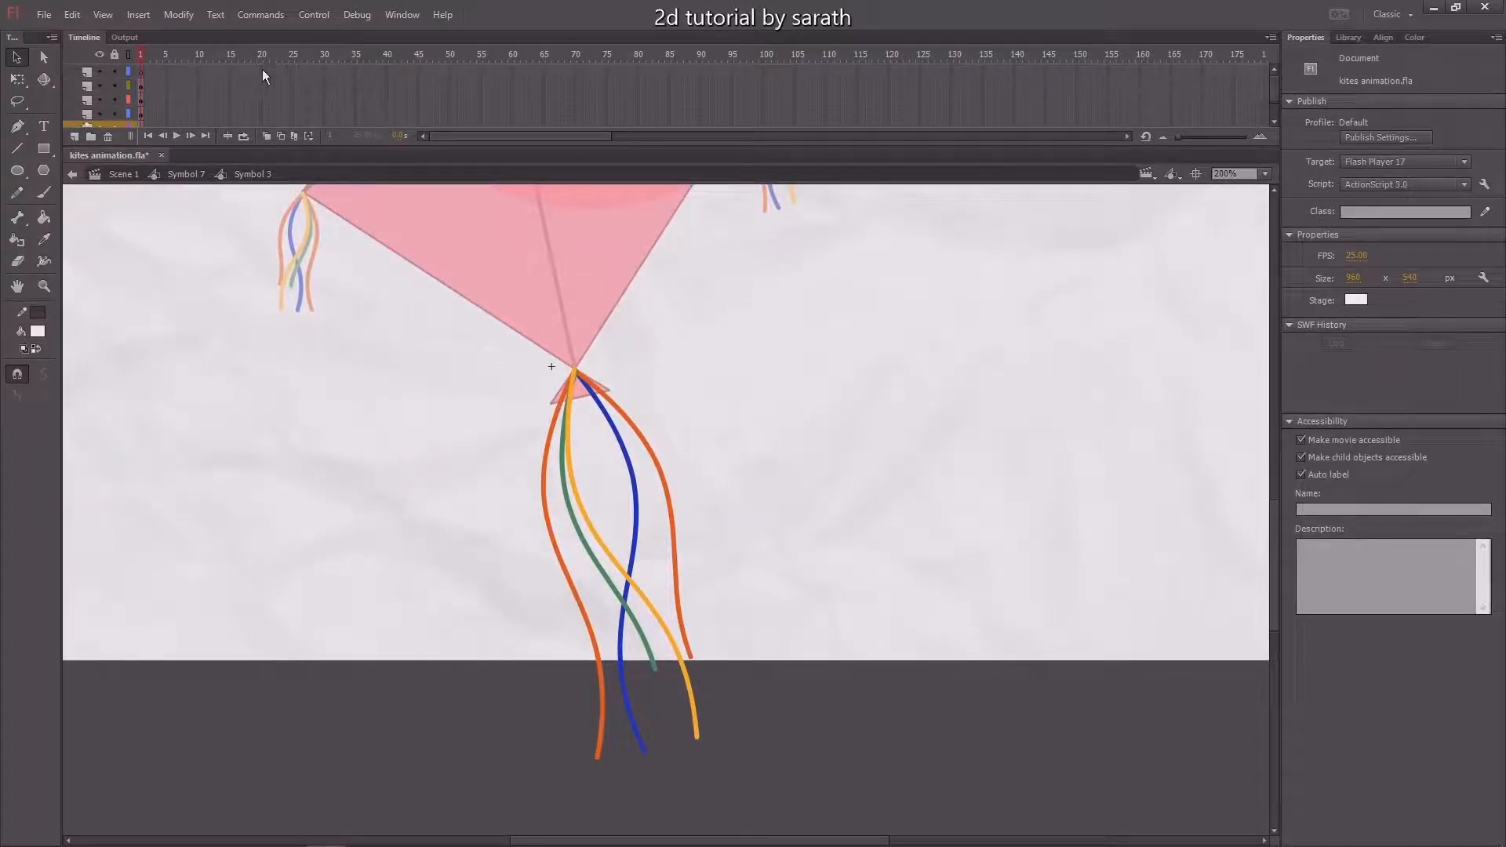
# Insert keyframes at frame 20 on all the tail strand layers
pyautogui.moveTo(261, 73); pyautogui.dragTo(266, 180)
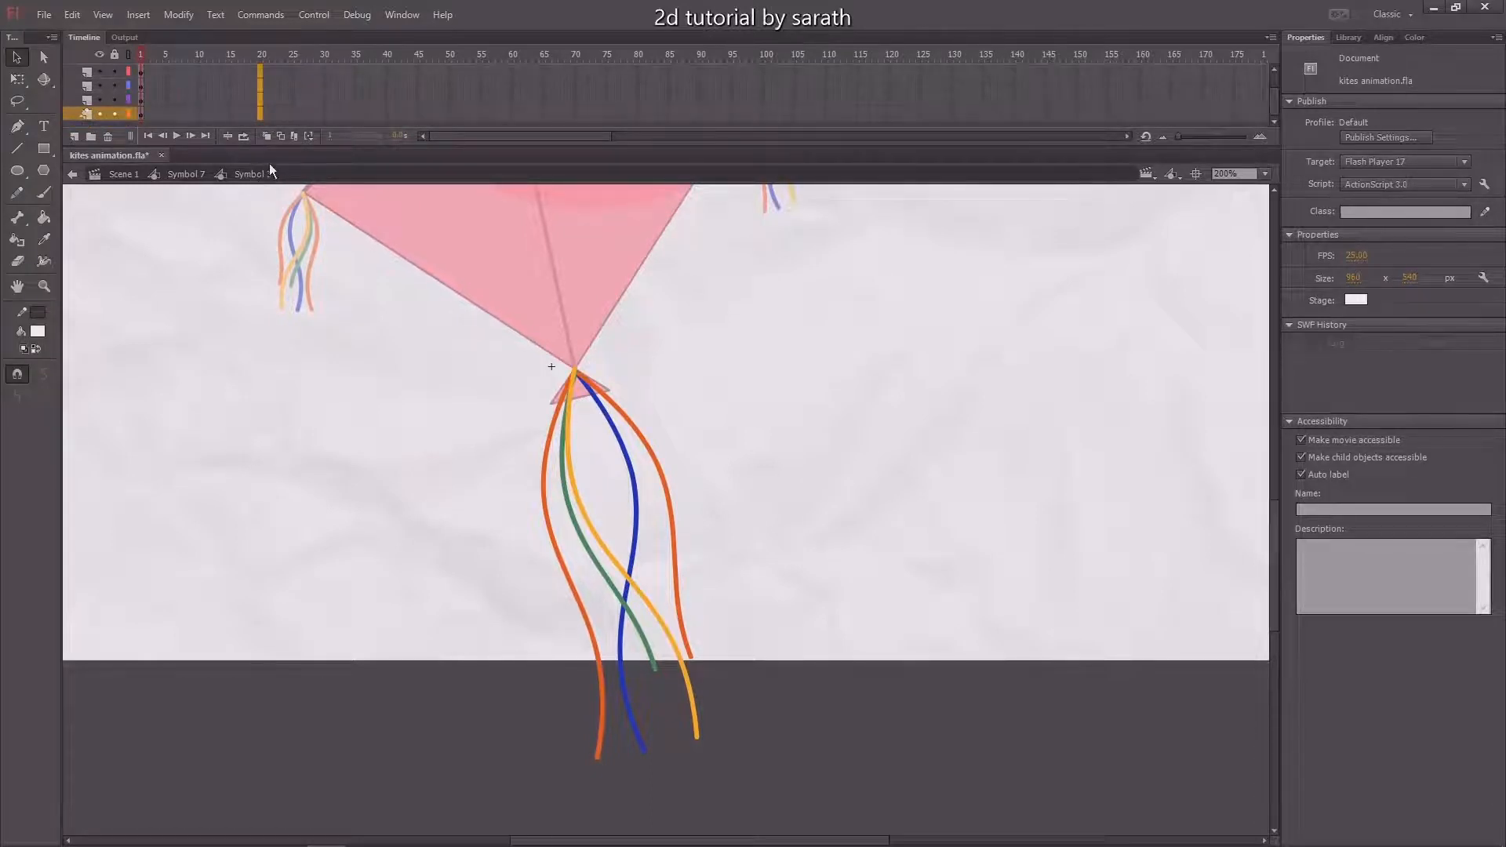
pyautogui.press('F5')
pyautogui.click(1275, 68)
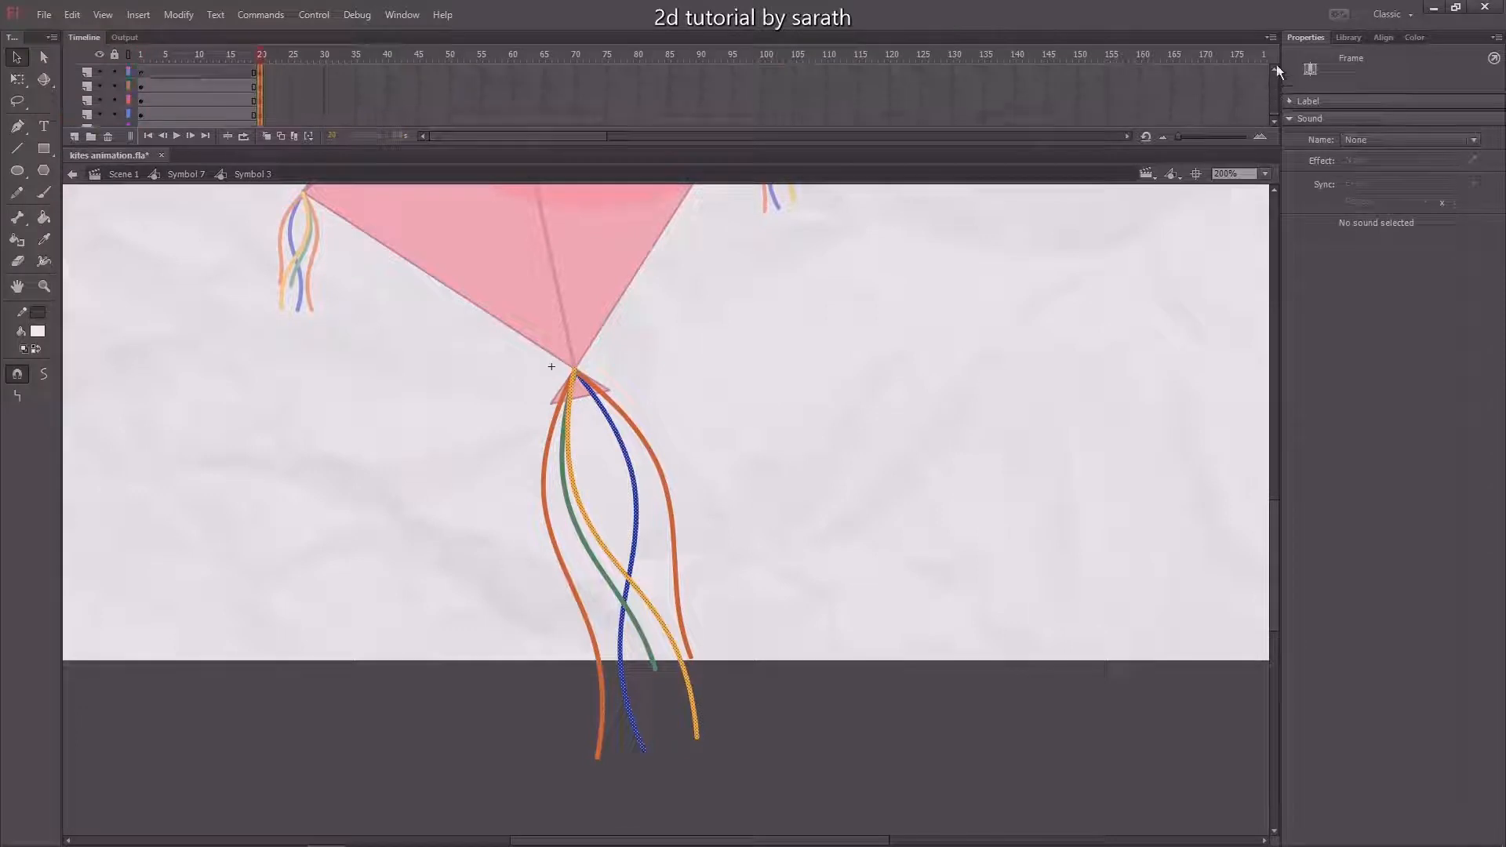
pyautogui.click(158, 74)
pyautogui.click(318, 78)
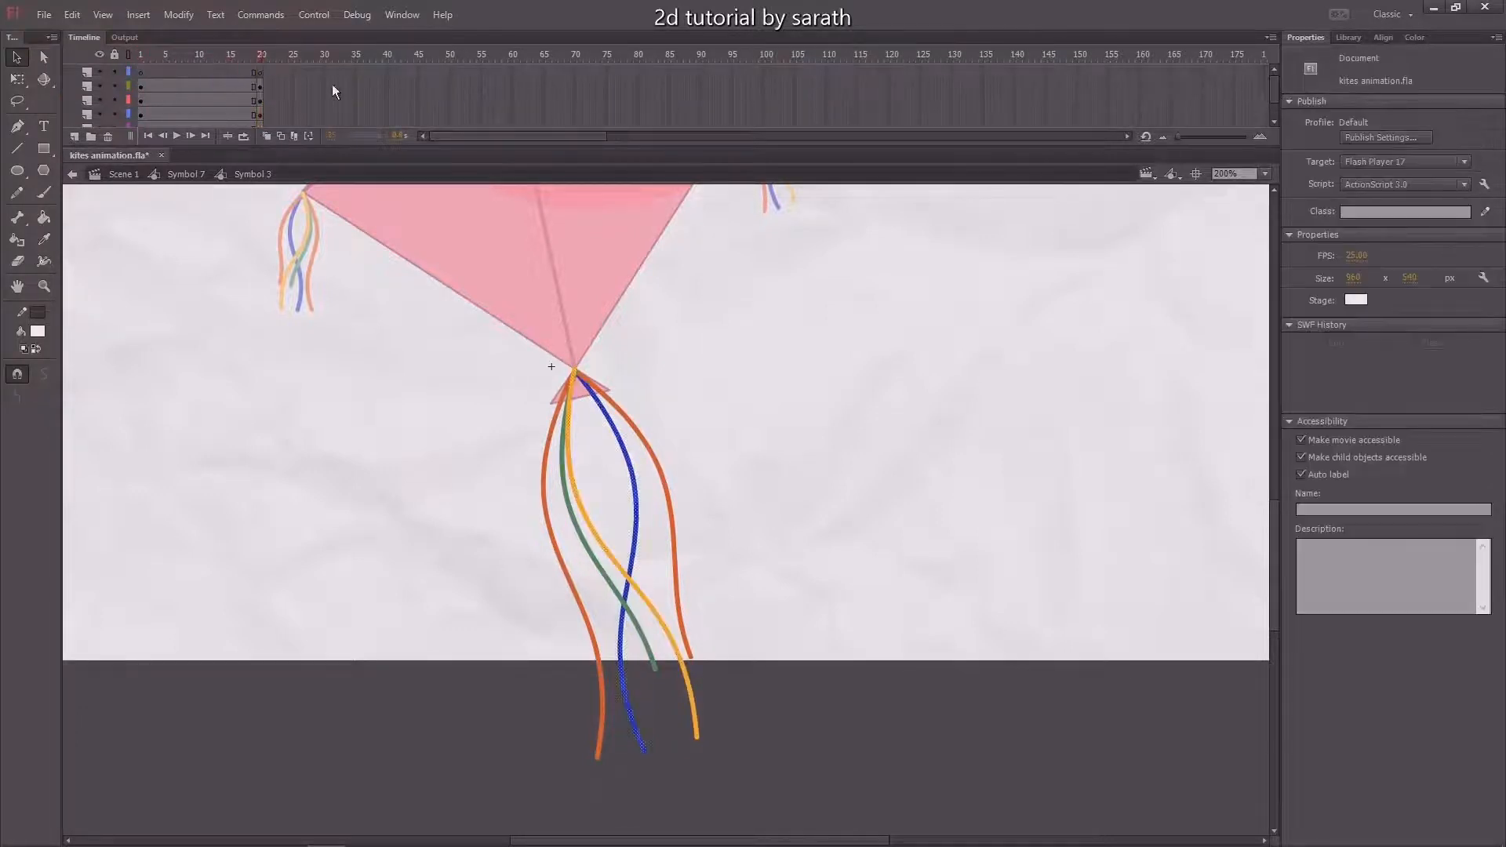
# Insert keyframes at frame 10 on all the tail strand layers
pyautogui.moveTo(200, 86); pyautogui.dragTo(200, 118)
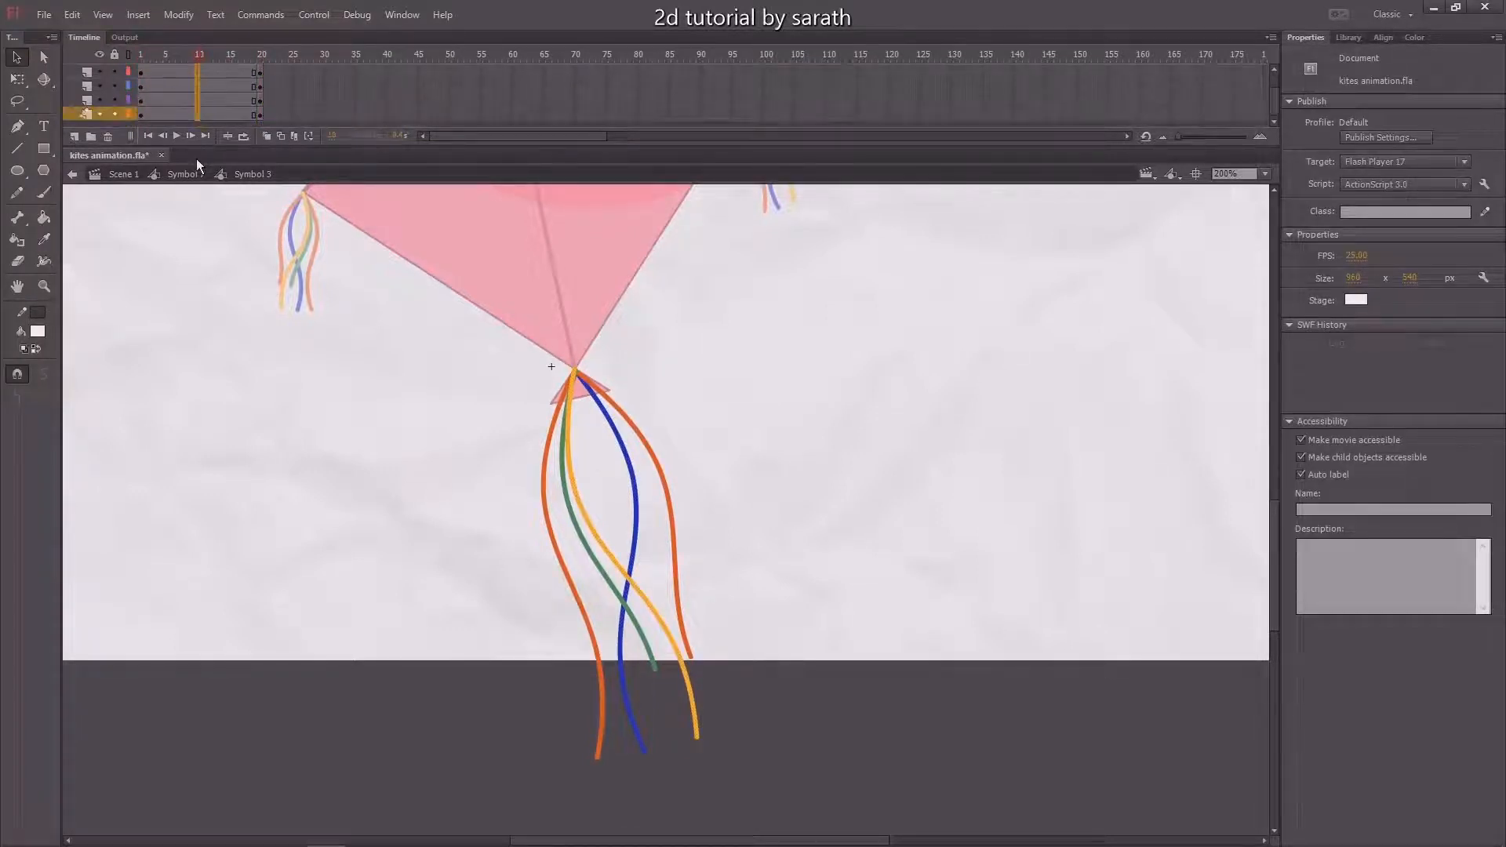
pyautogui.press('F6')
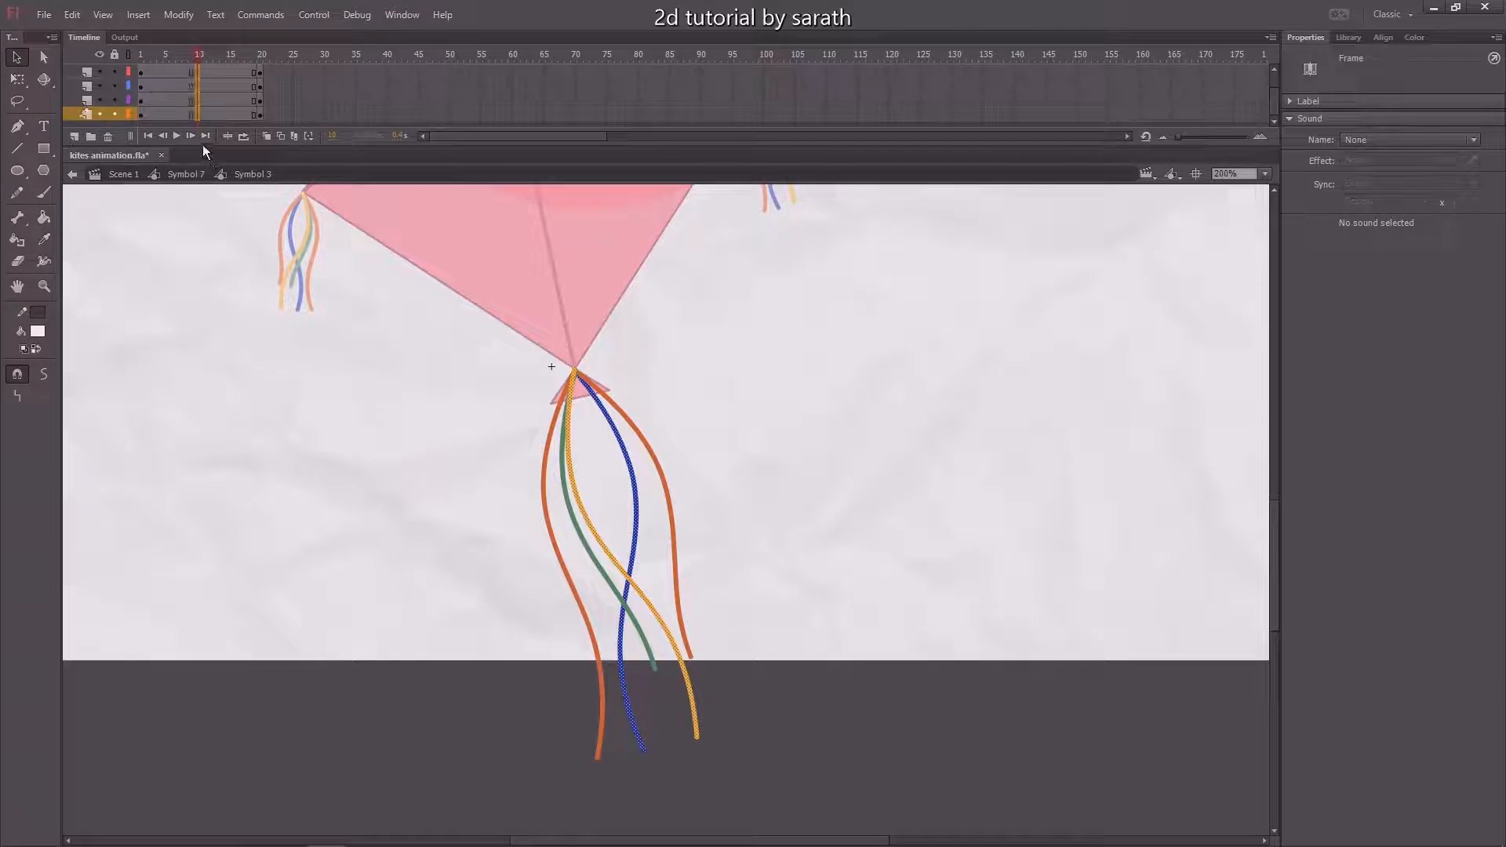
pyautogui.moveTo(193, 58); pyautogui.dragTo(166, 84)
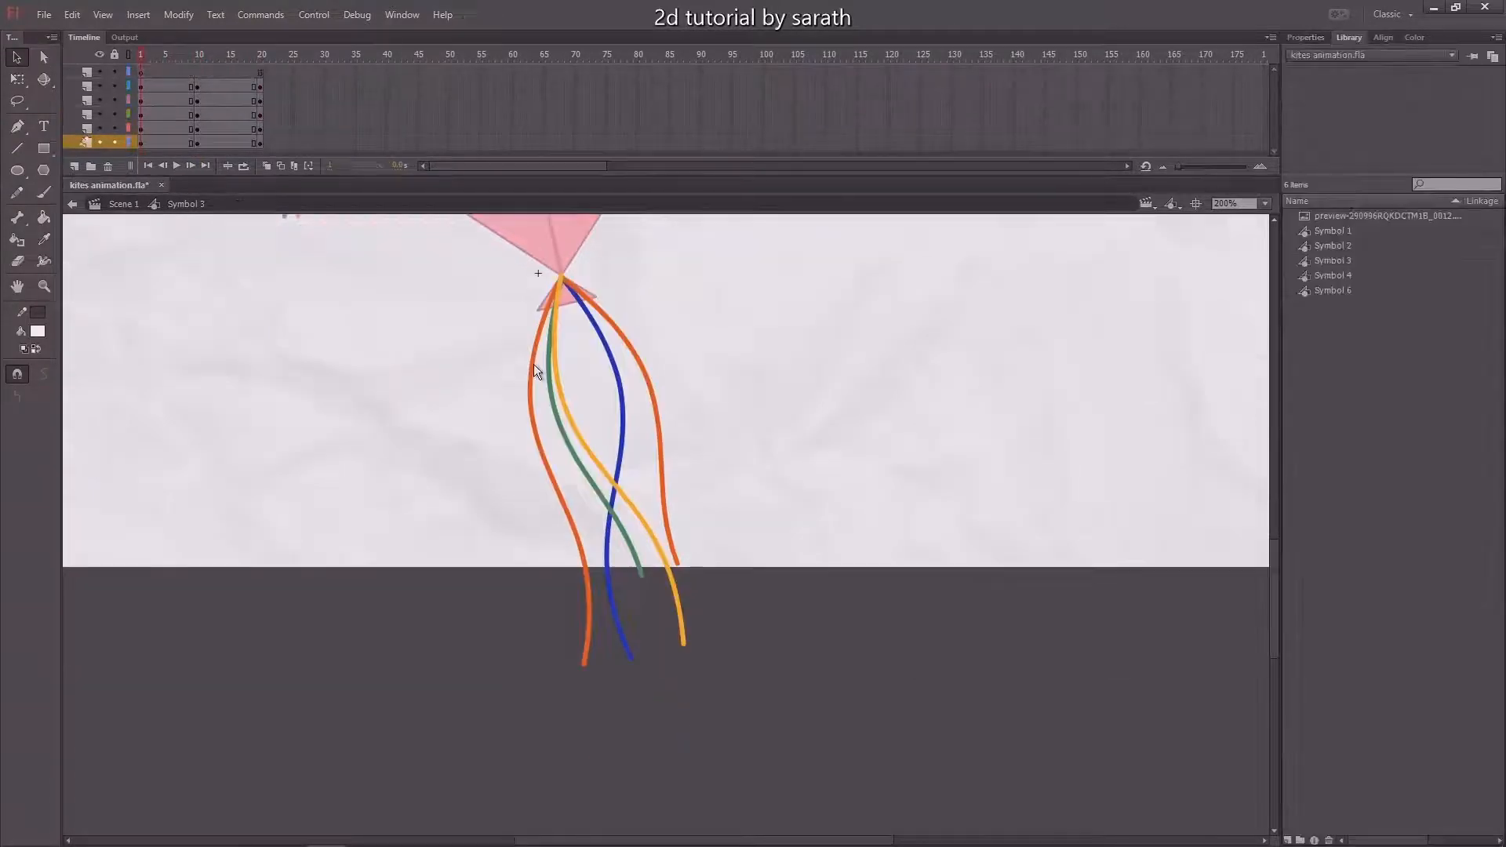
# At frame 10, reshape the leftmost orange strand with the Subselection tool so it curves the opposite way, and compare it with the first frames
pyautogui.click(534, 364)
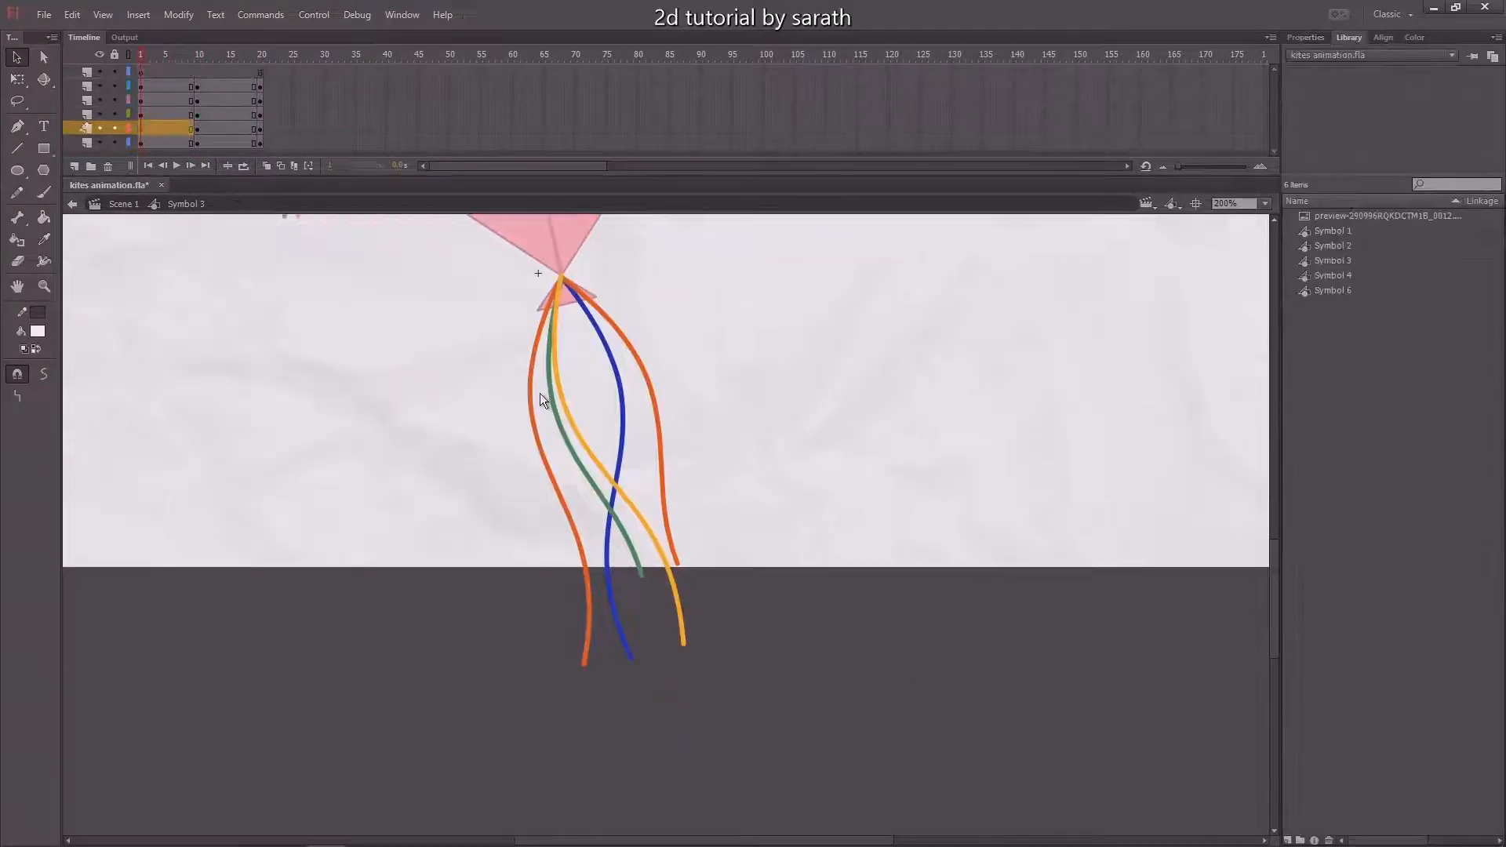
pyautogui.click(174, 59)
pyautogui.click(557, 481)
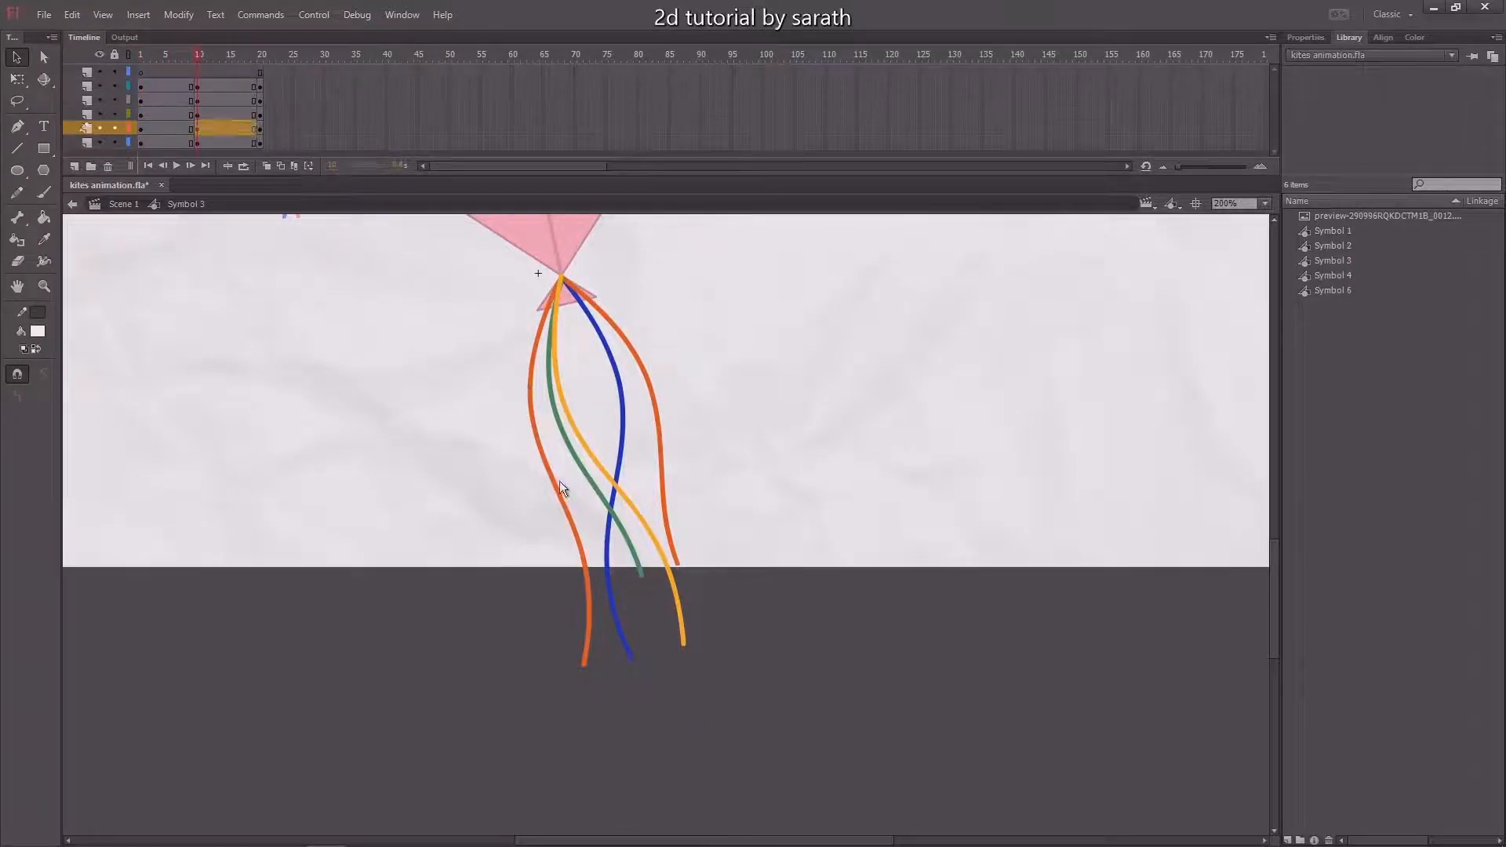
pyautogui.press('a')
pyautogui.moveTo(513, 555); pyautogui.dragTo(601, 696)
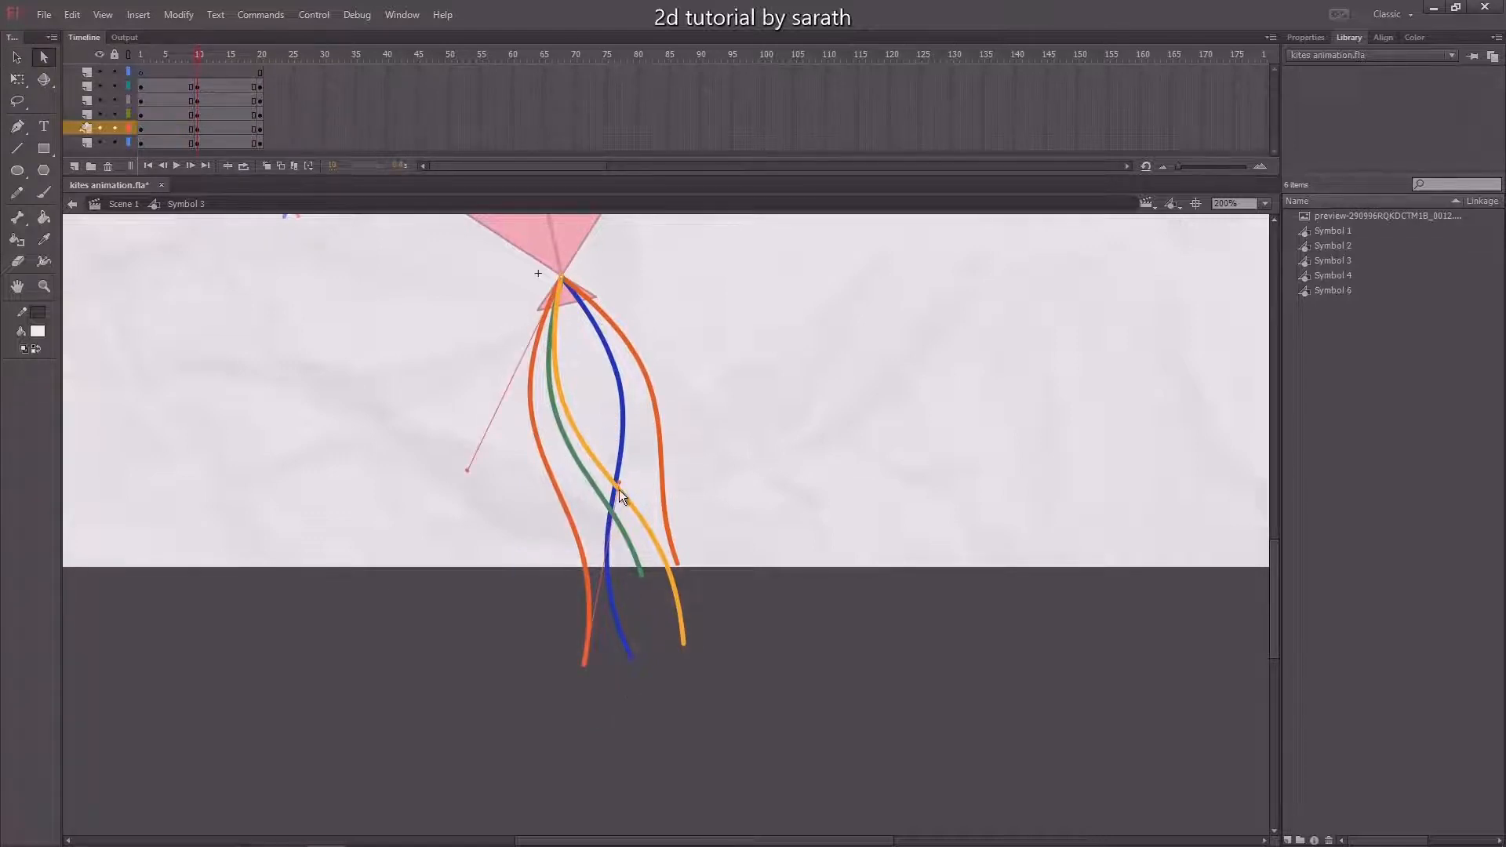
pyautogui.moveTo(620, 483)
pyautogui.mouseDown()
pyautogui.moveTo(483, 497)
pyautogui.moveTo(494, 474)
pyautogui.moveTo(600, 488)
pyautogui.mouseUp()
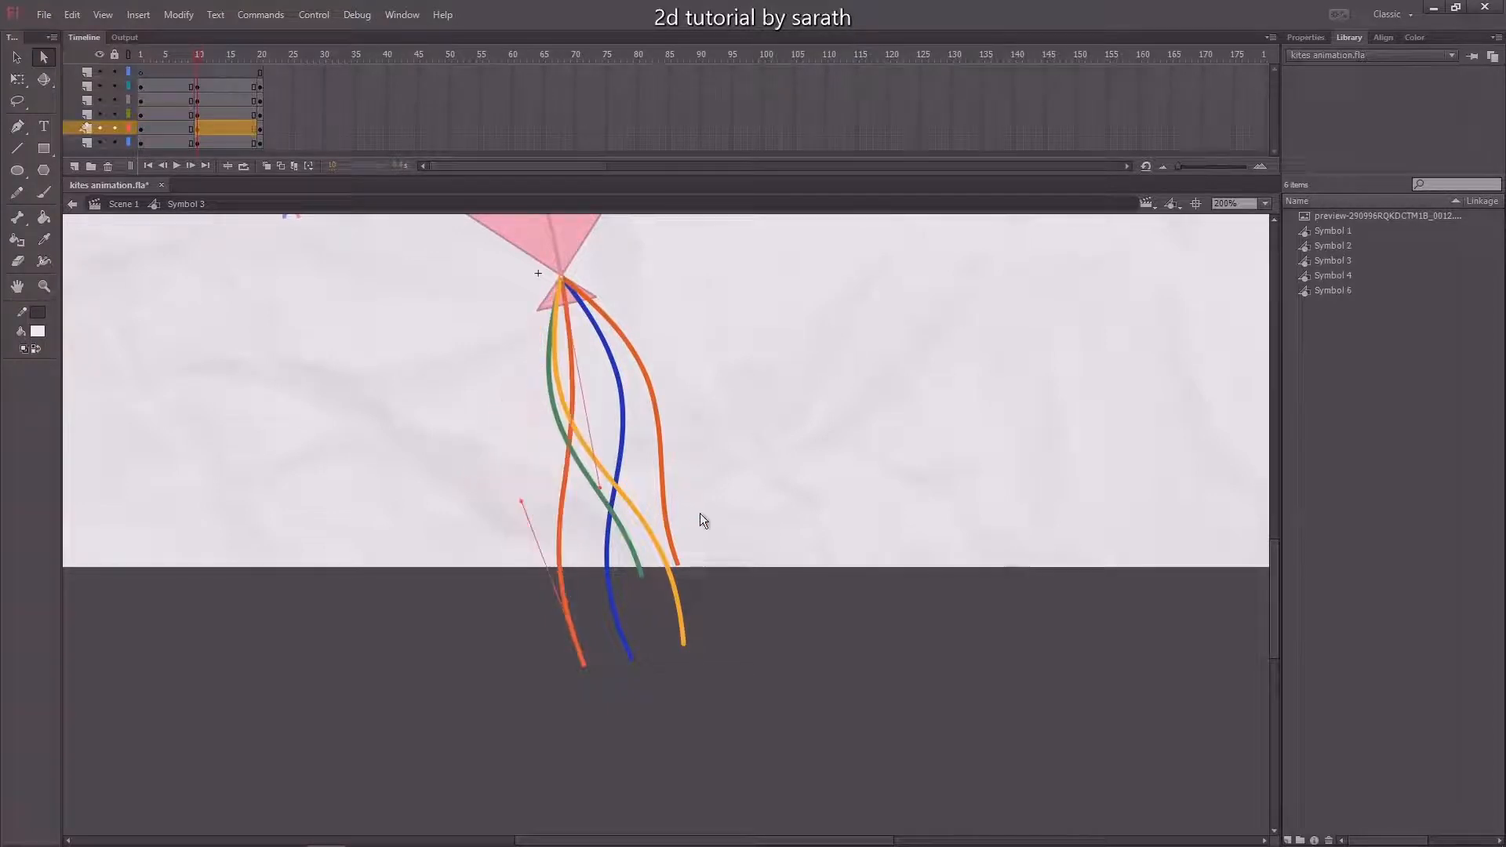
pyautogui.moveTo(201, 58); pyautogui.dragTo(154, 63)
# At frame 10, adjust both curve handles of the green strand so its upper part bends the opposite way
pyautogui.click(196, 60)
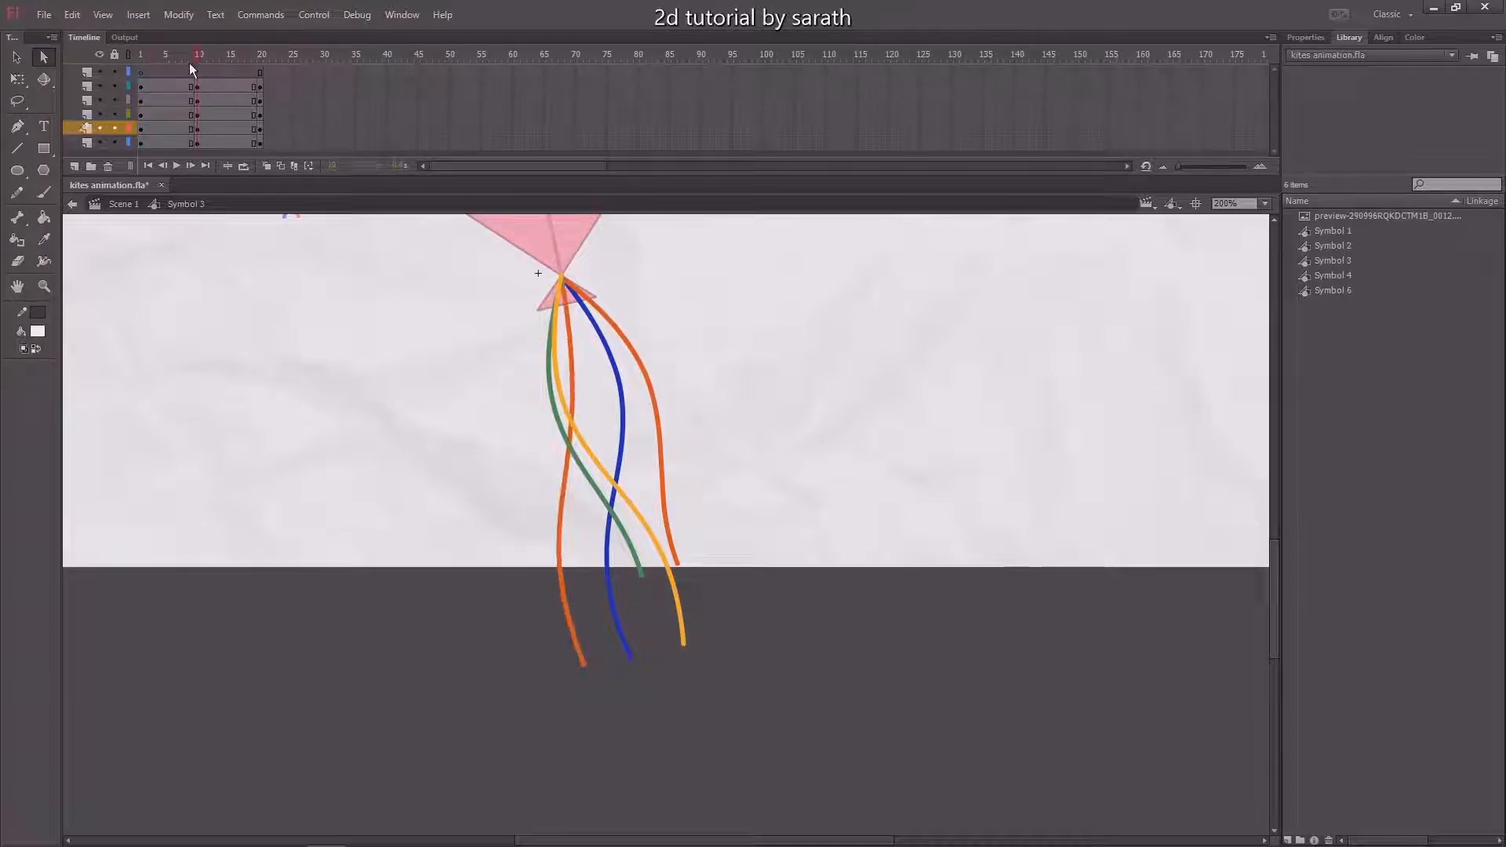
pyautogui.click(642, 579)
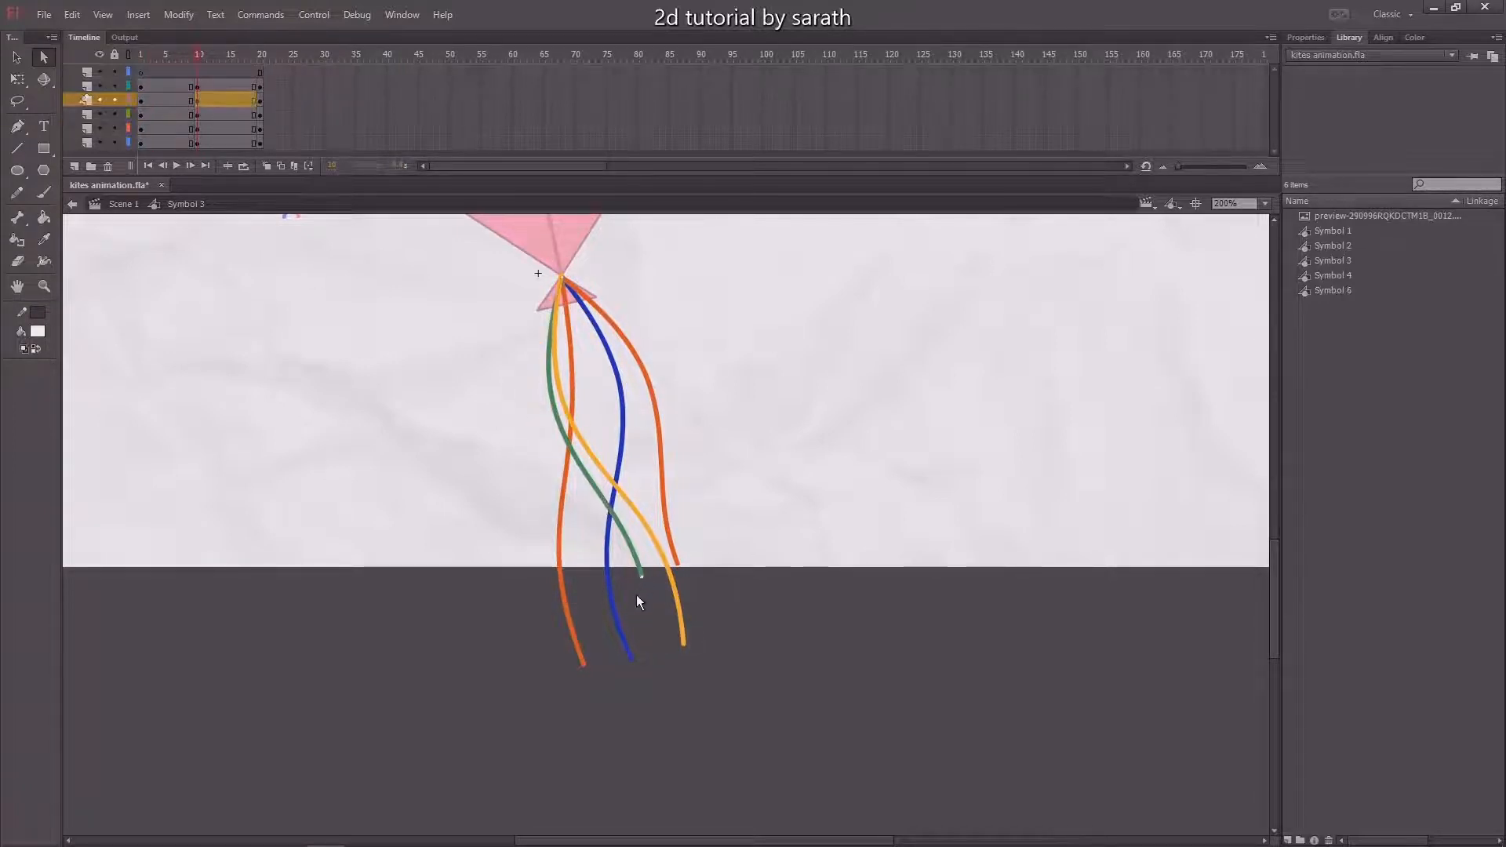
pyautogui.moveTo(651, 563); pyautogui.dragTo(652, 555)
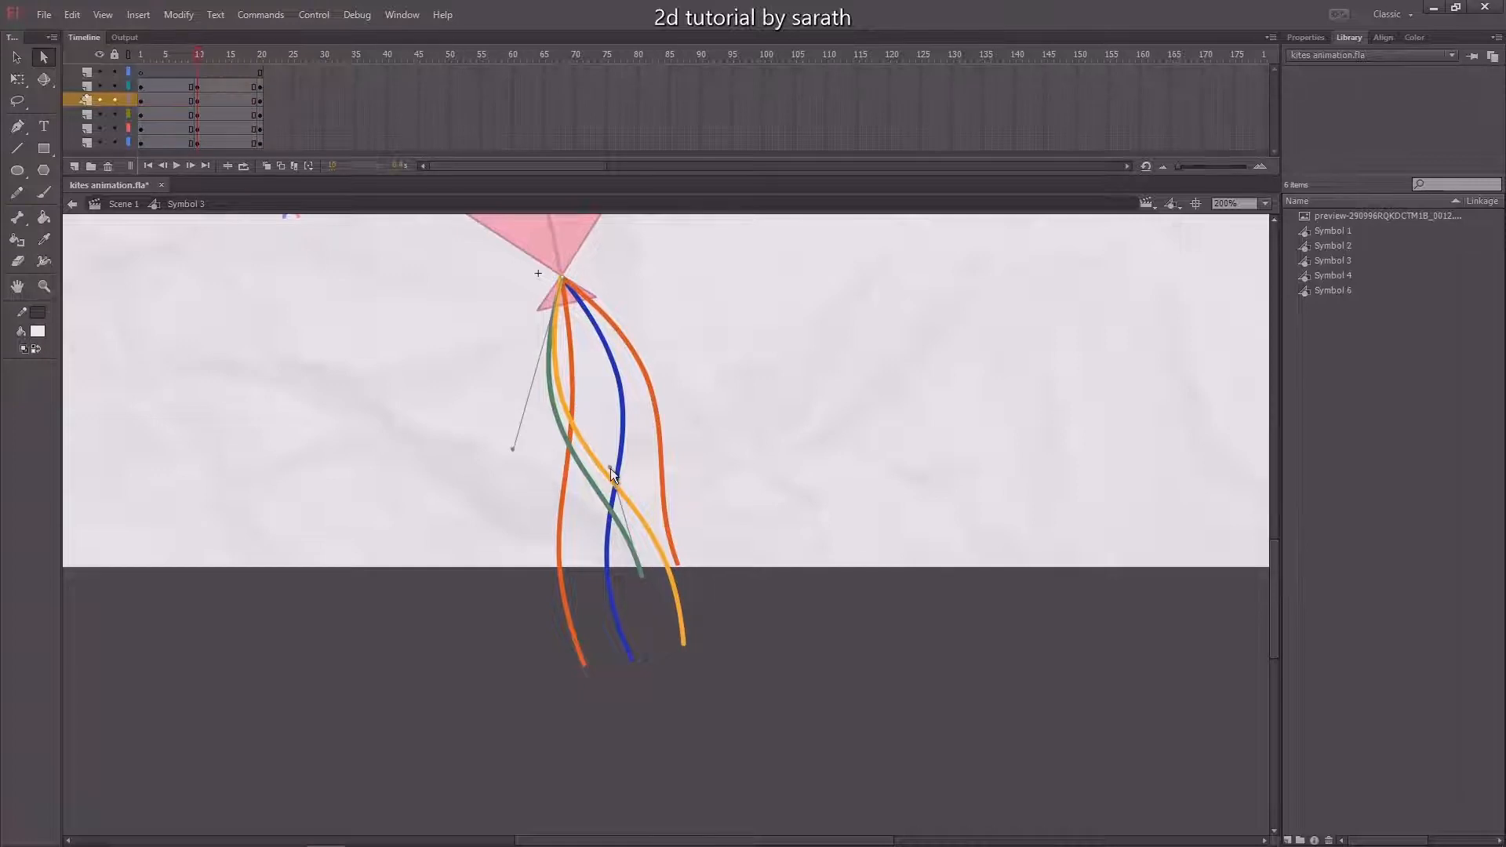
pyautogui.moveTo(611, 469); pyautogui.dragTo(567, 496)
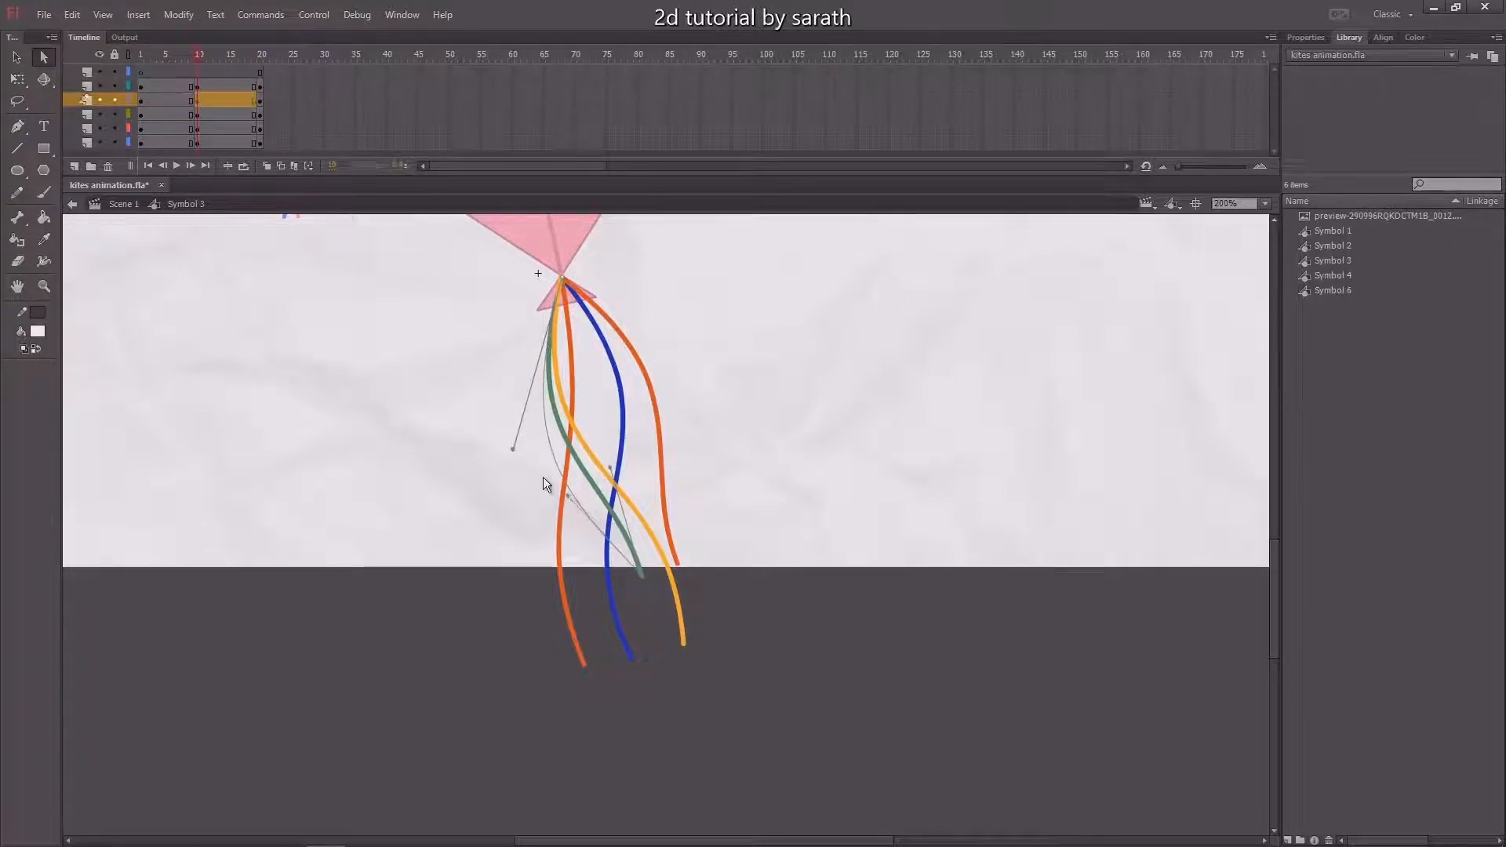
pyautogui.moveTo(512, 450); pyautogui.dragTo(629, 431)
# At frame 10, reshape the rightmost orange strand and the yellow strand so their curves swing the opposite way
pyautogui.click(662, 452)
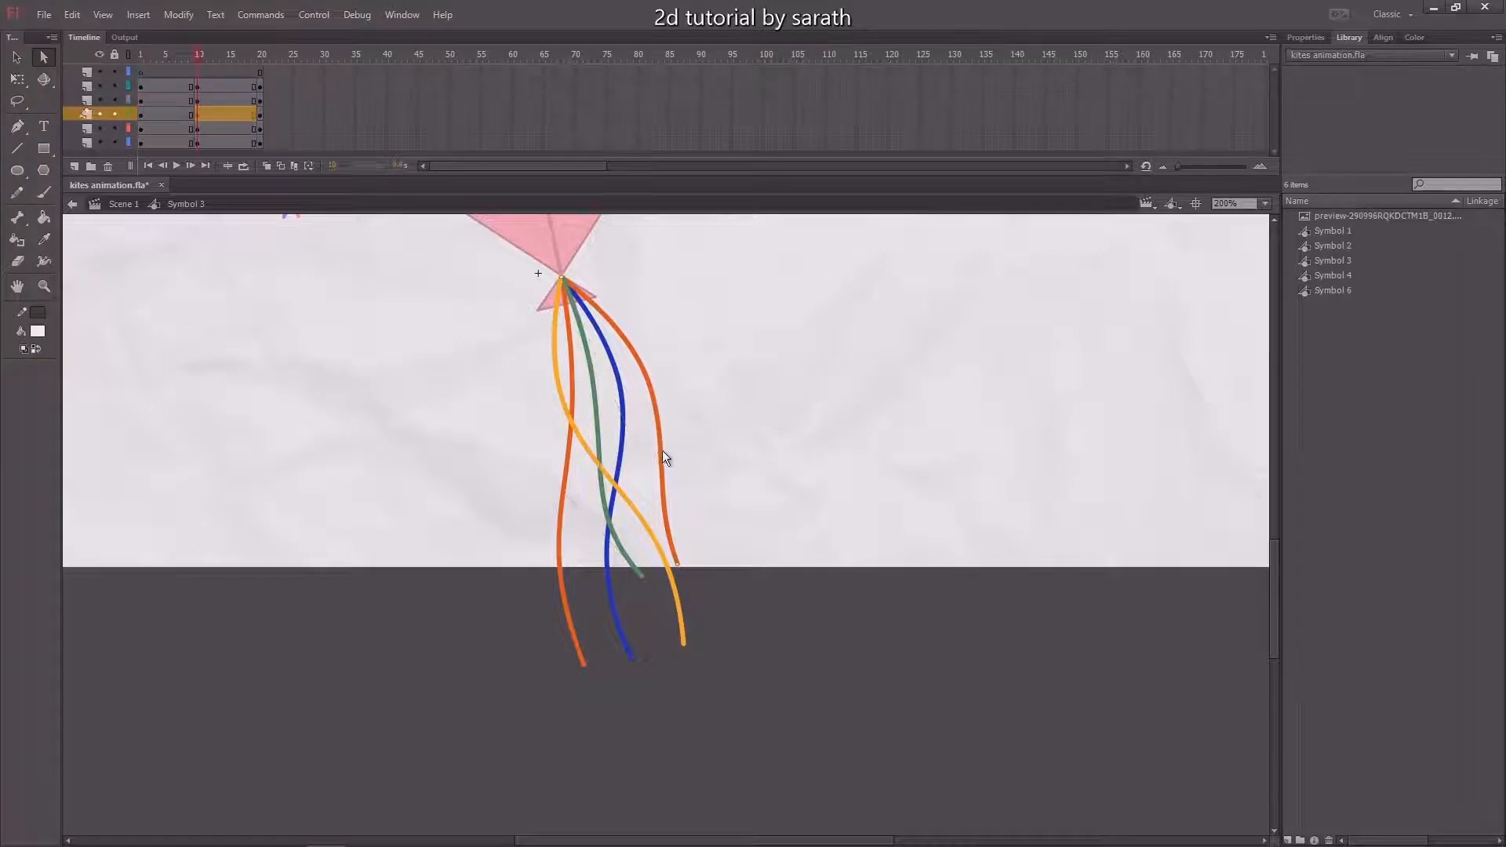
pyautogui.click(675, 571)
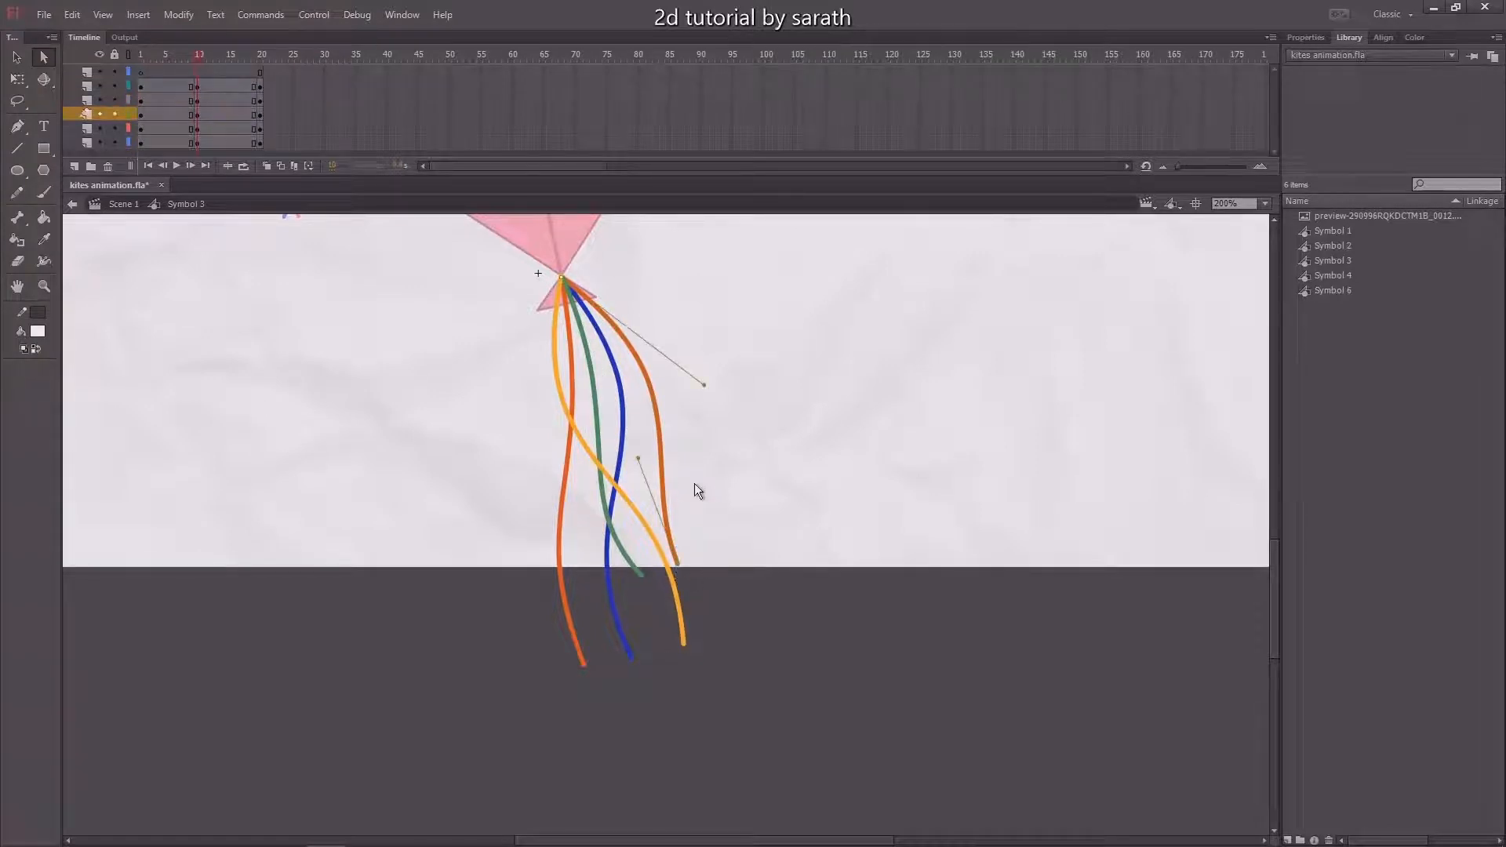
pyautogui.moveTo(704, 385)
pyautogui.mouseDown()
pyautogui.moveTo(623, 447)
pyautogui.moveTo(642, 461)
pyautogui.moveTo(689, 410)
pyautogui.mouseUp()
pyautogui.click(687, 644)
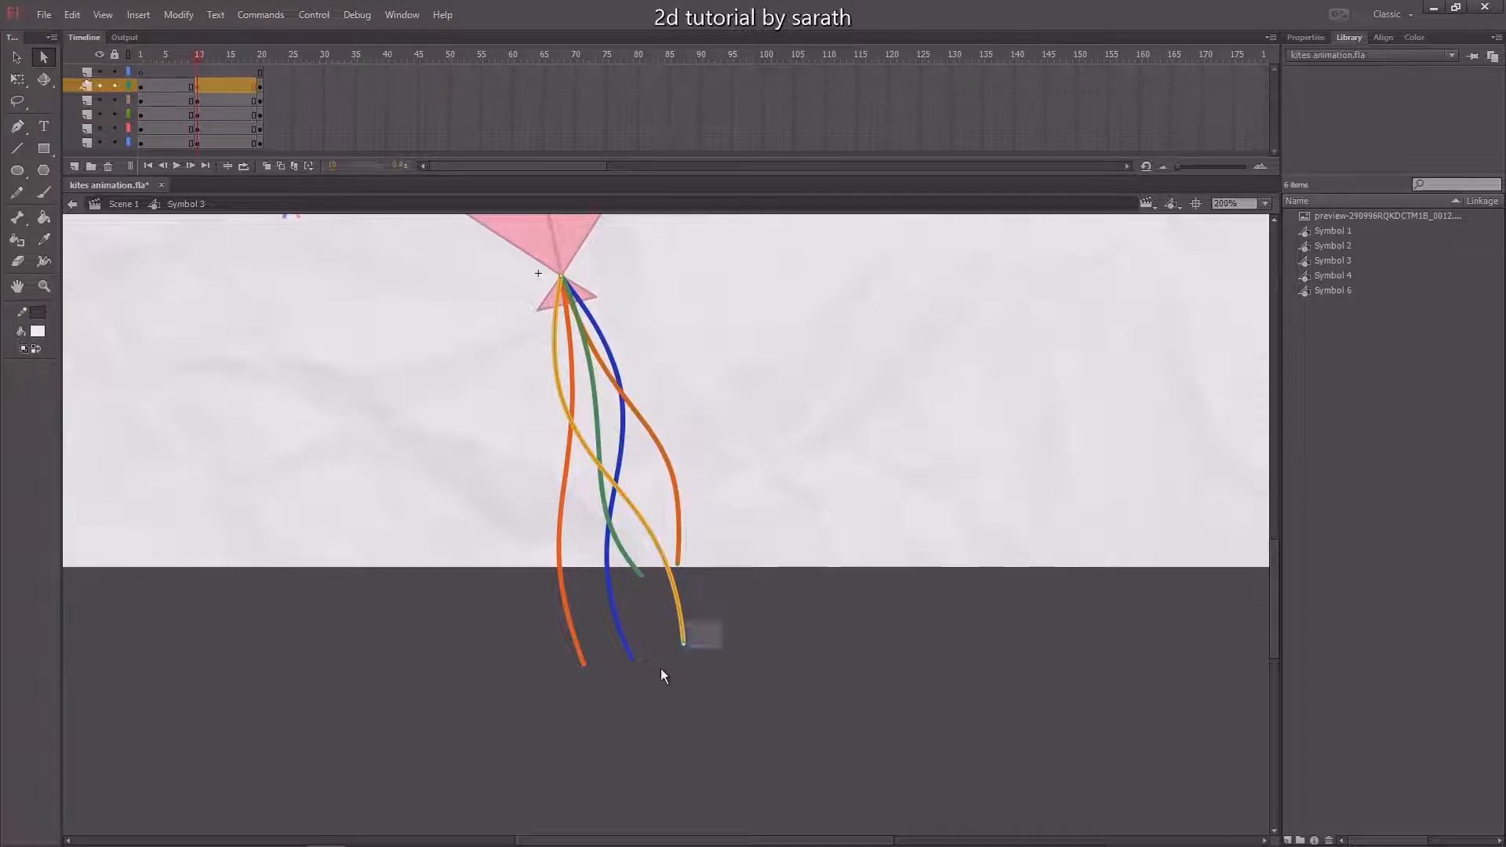
pyautogui.click(679, 561)
pyautogui.moveTo(671, 459); pyautogui.dragTo(642, 447)
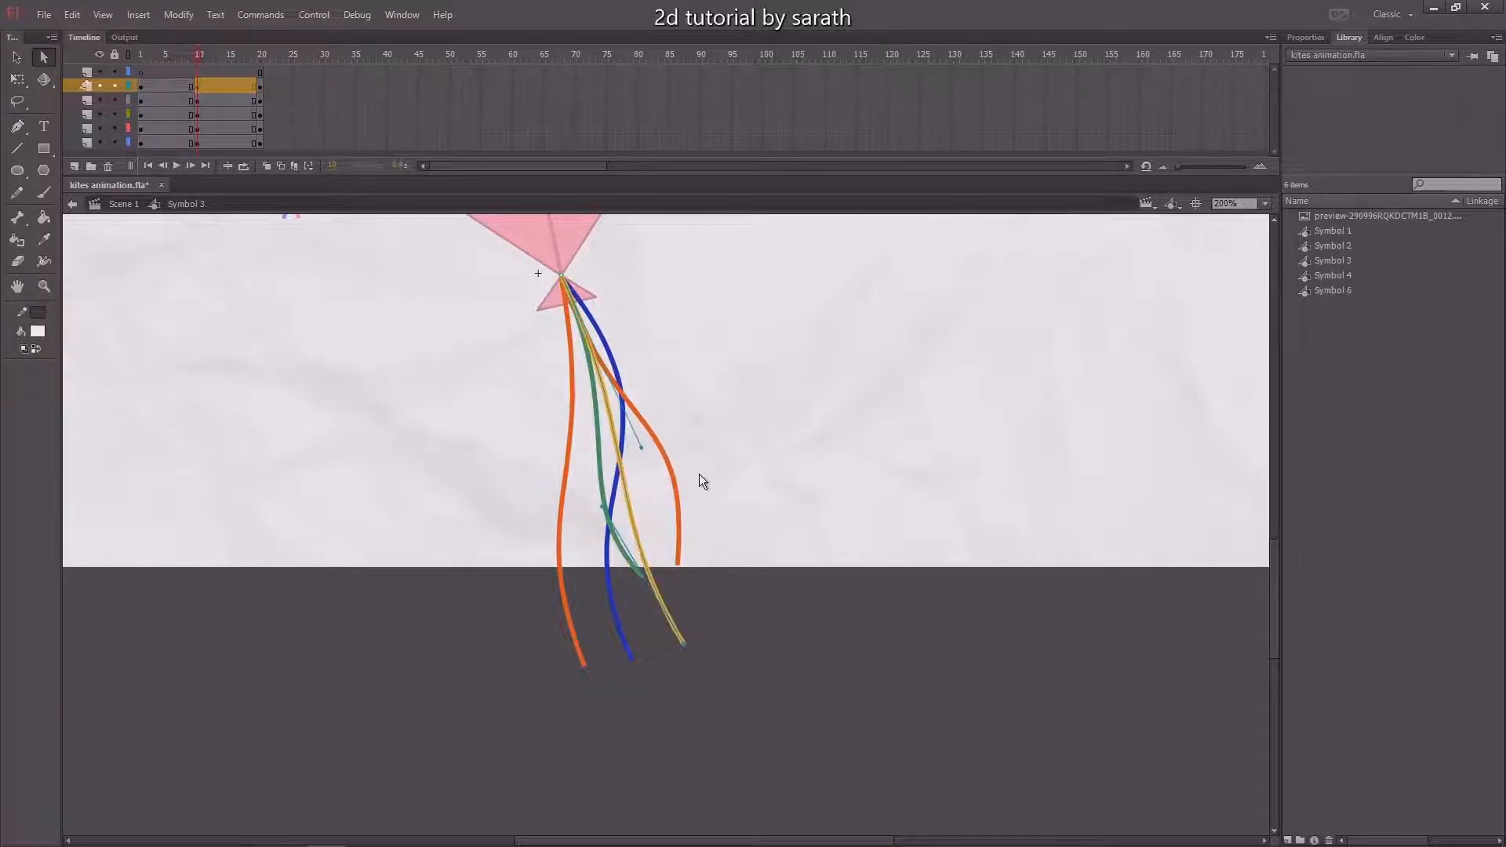
# At frame 10, swap the bends of the blue strand by moving its two curve handles to the opposite sides
pyautogui.click(631, 658)
pyautogui.moveTo(194, 59); pyautogui.dragTo(200, 58)
pyautogui.click(633, 661)
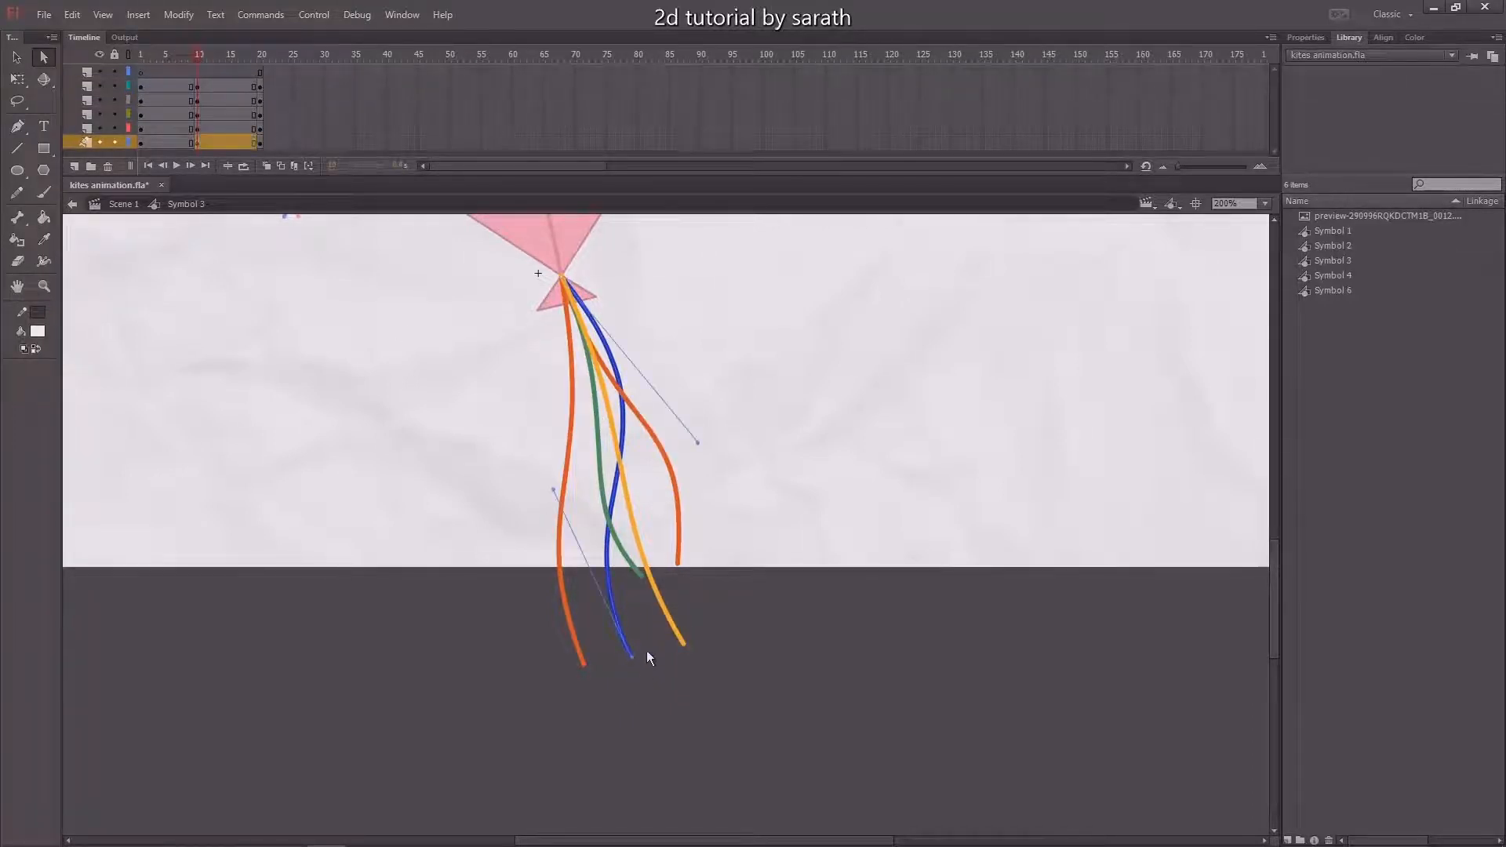
pyautogui.moveTo(554, 491); pyautogui.dragTo(612, 497)
pyautogui.moveTo(618, 446); pyautogui.dragTo(525, 459)
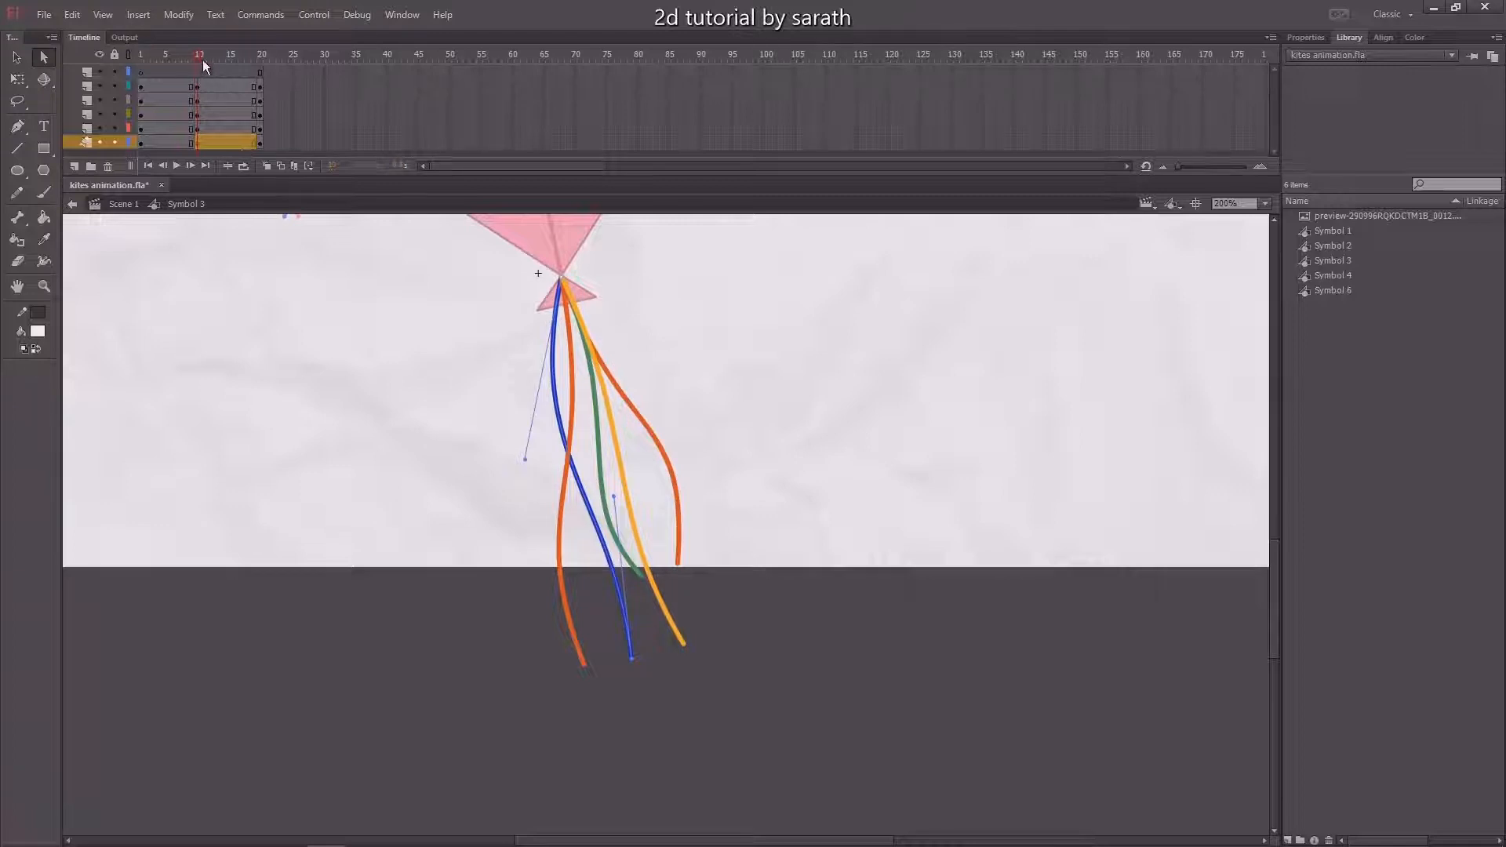
pyautogui.moveTo(202, 61); pyautogui.dragTo(201, 72)
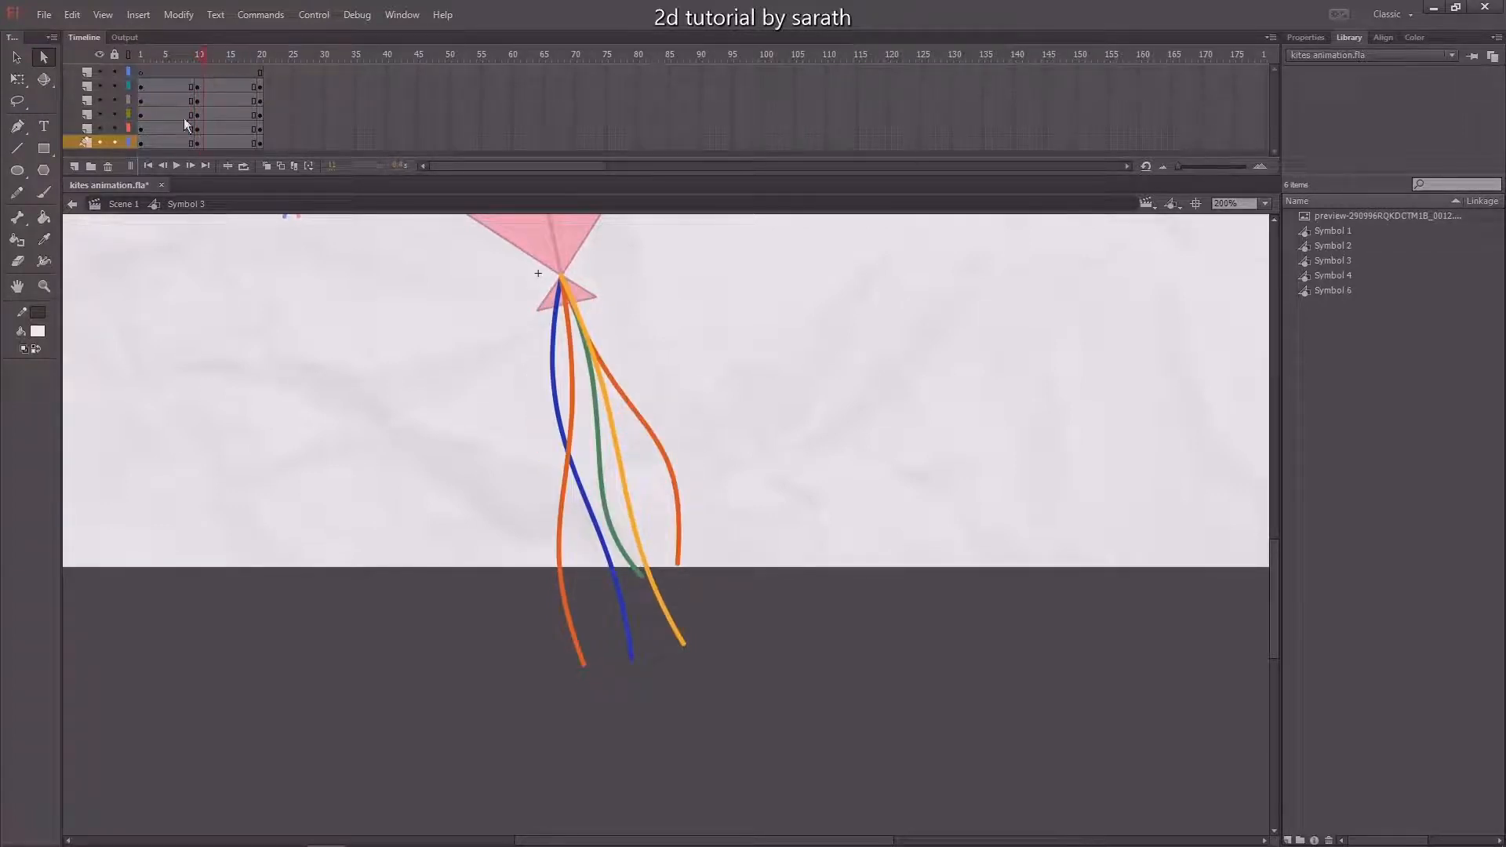
# Create shape tweens on all five strand layers and play the tail animation from the first frame
pyautogui.click(88, 90)
pyautogui.keyDown('shift'); pyautogui.click(112, 142); pyautogui.keyUp('shift')
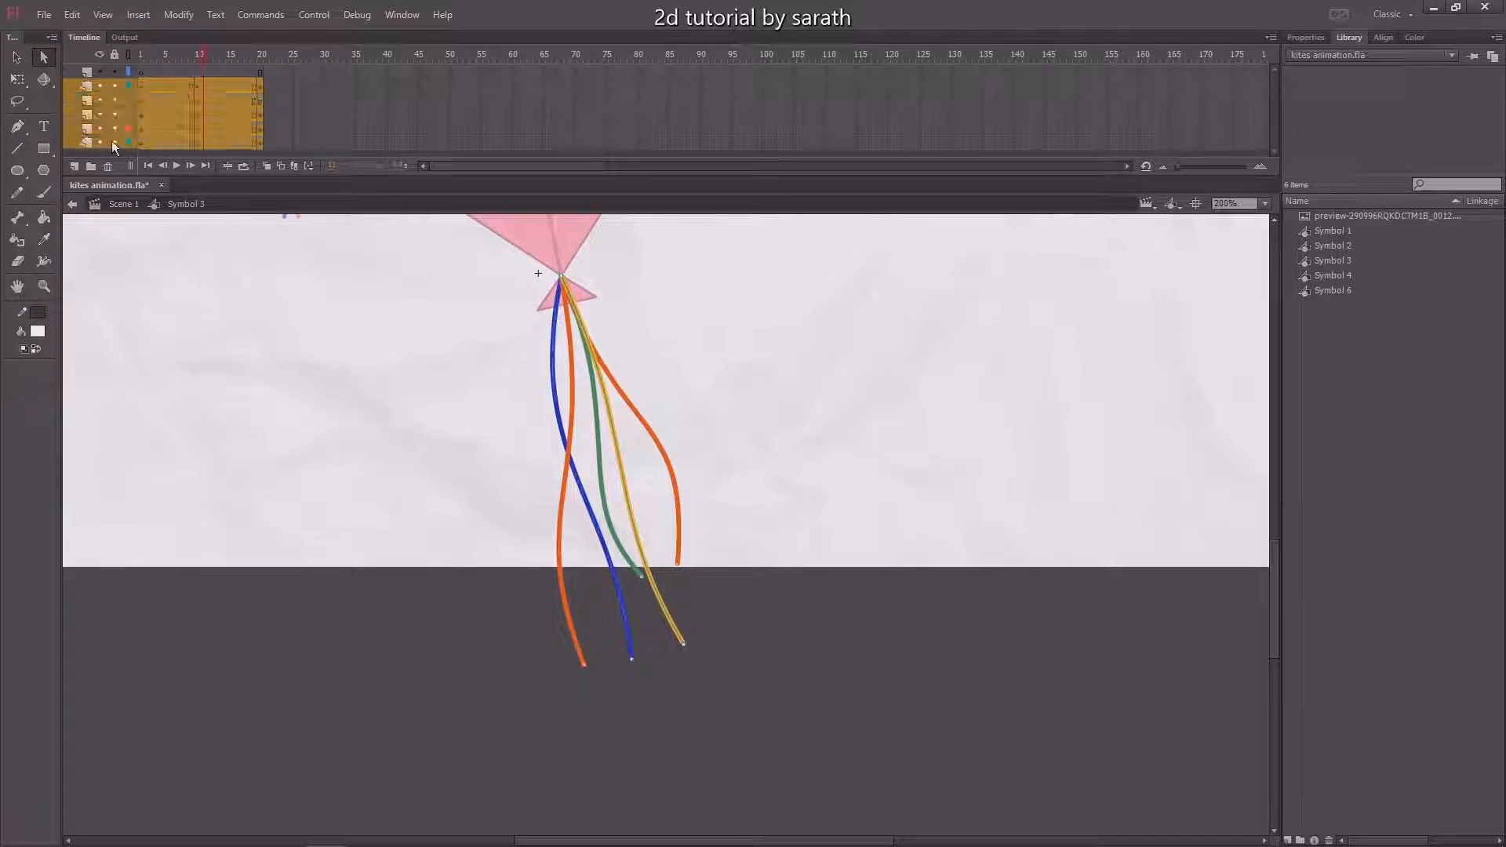
pyautogui.rightClick(209, 98)
pyautogui.click(251, 124)
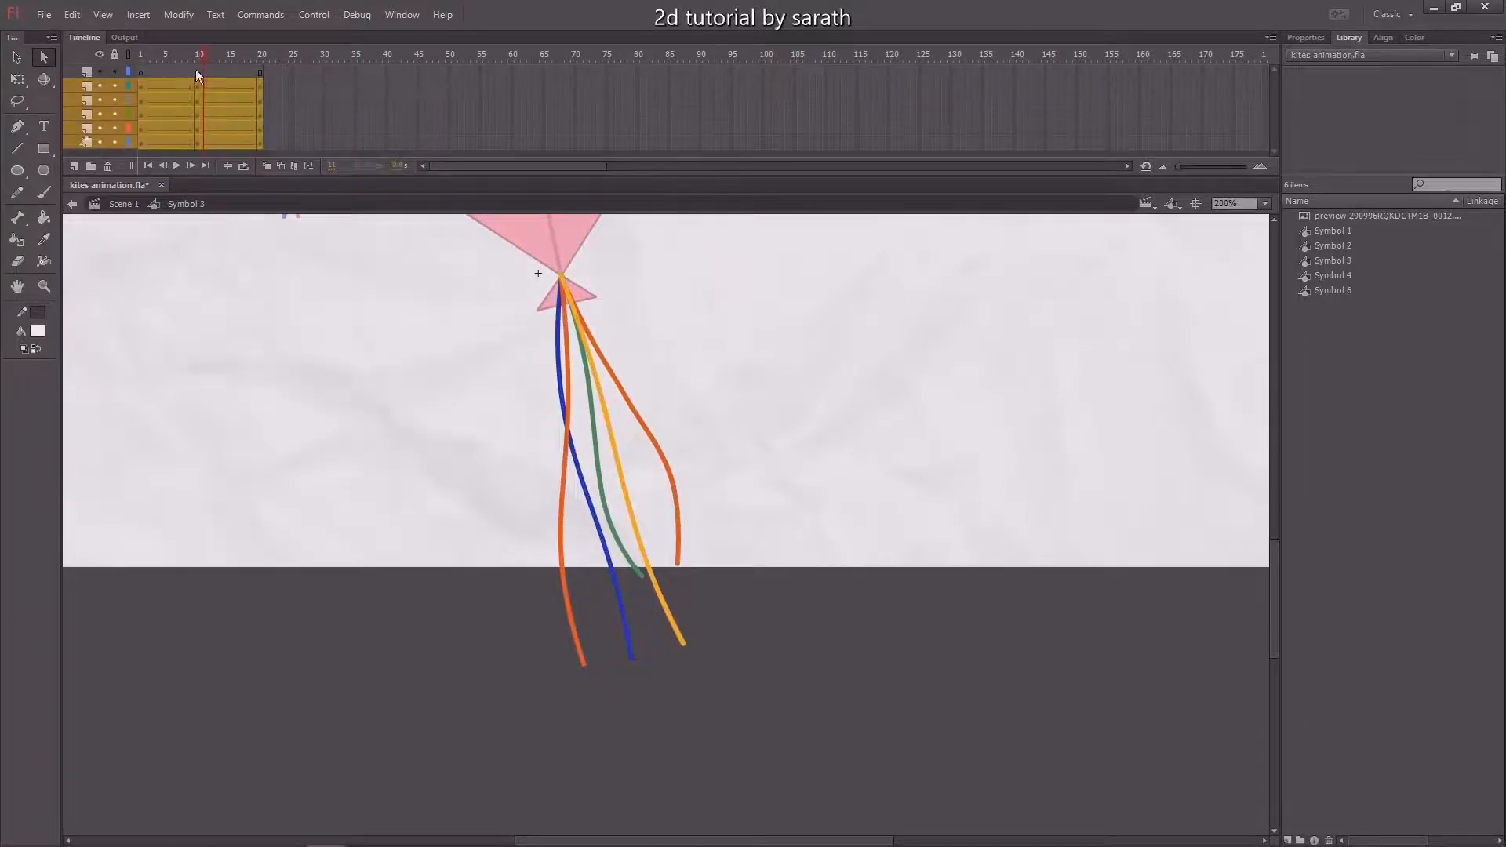
pyautogui.click(139, 68)
pyautogui.press('Return')
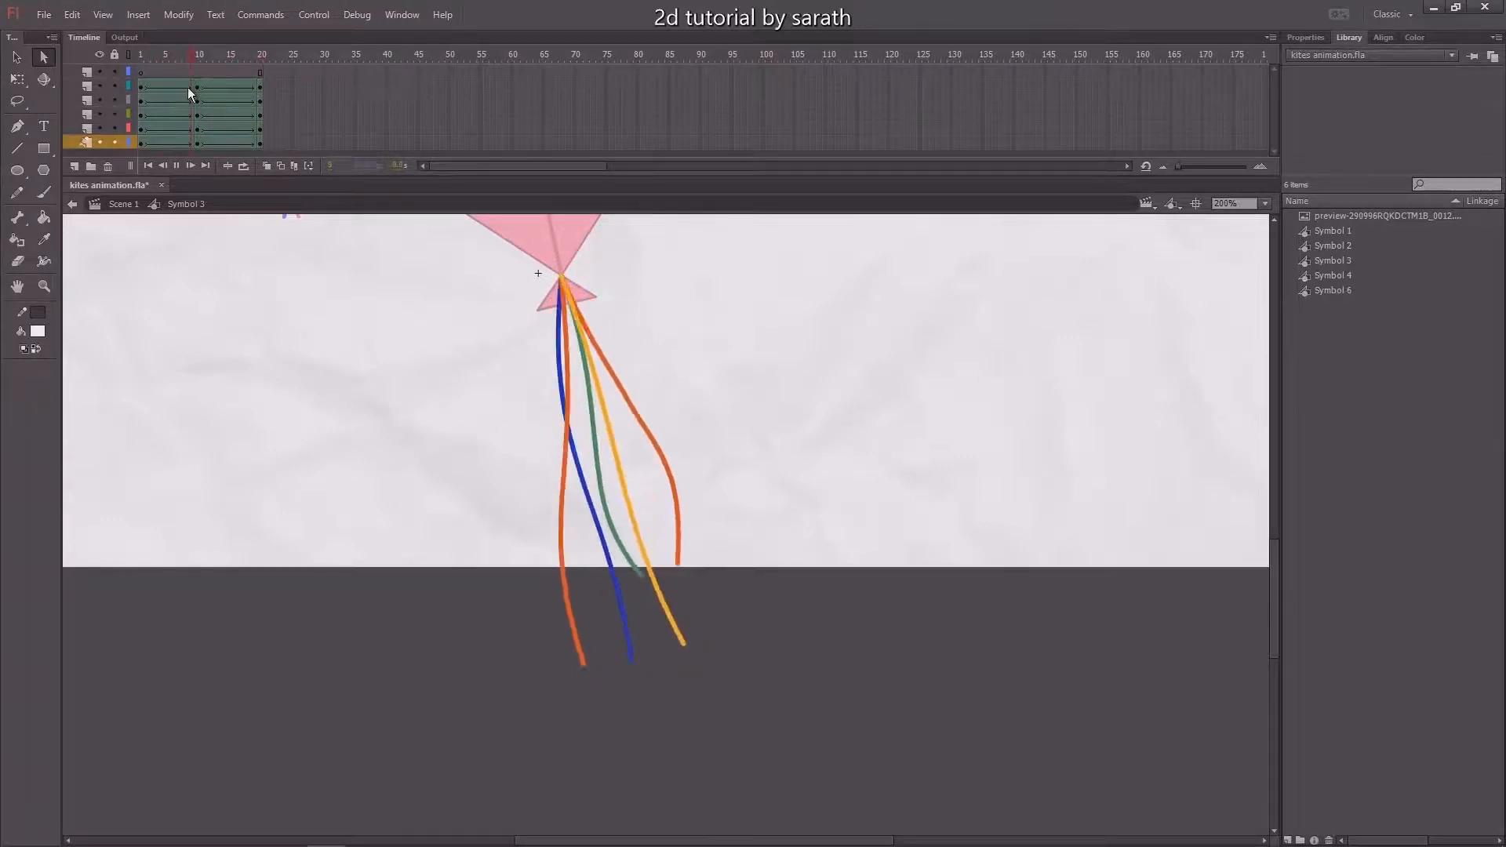
# Insert keyframes at frames 5 and 15 on all five strand layers and play the animation
pyautogui.moveTo(167, 86); pyautogui.dragTo(166, 149)
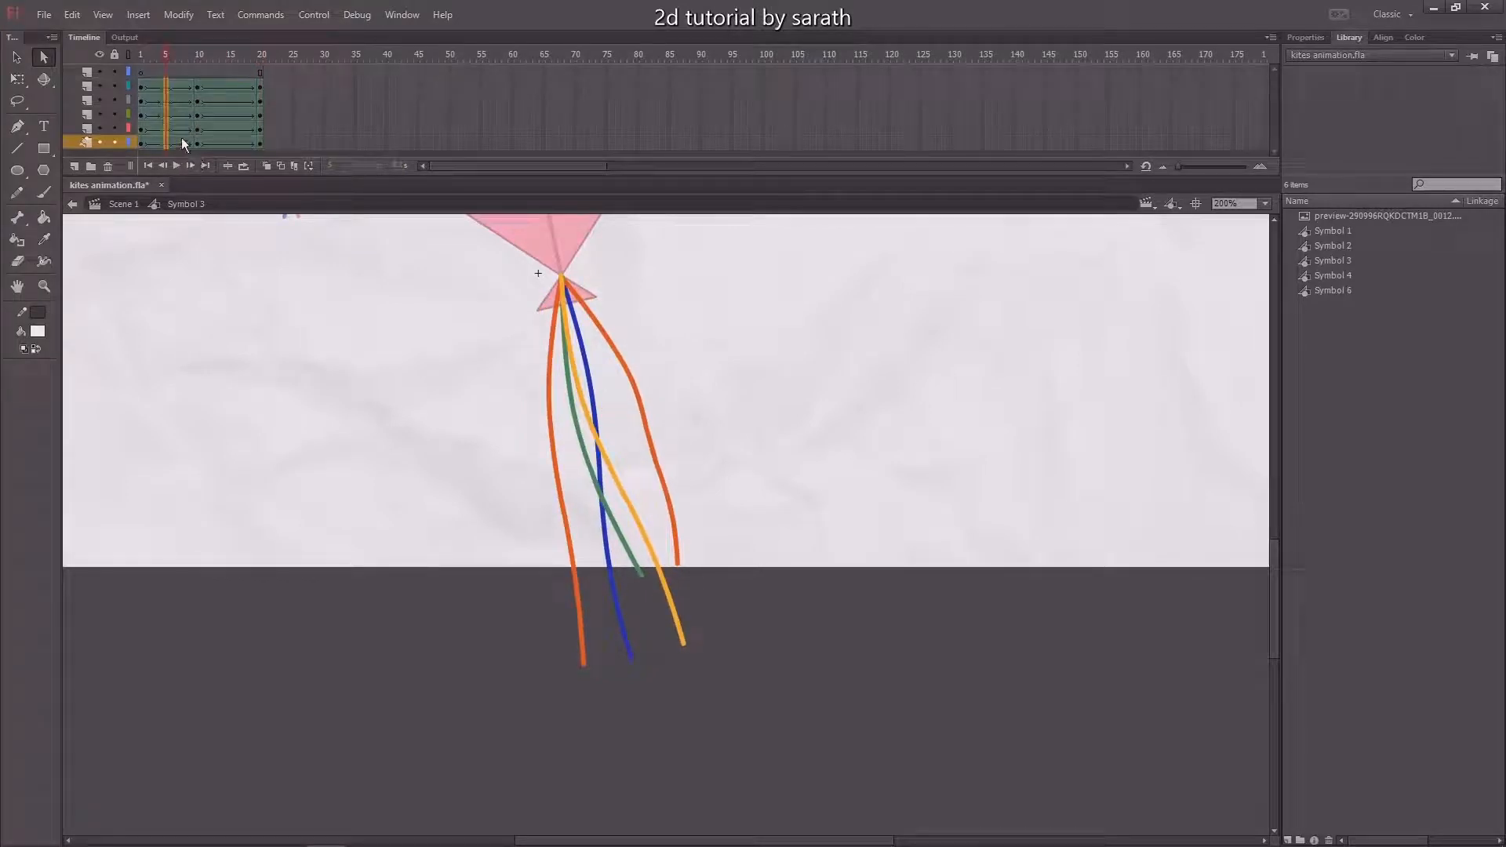
pyautogui.press('F6')
pyautogui.moveTo(229, 83); pyautogui.dragTo(227, 148)
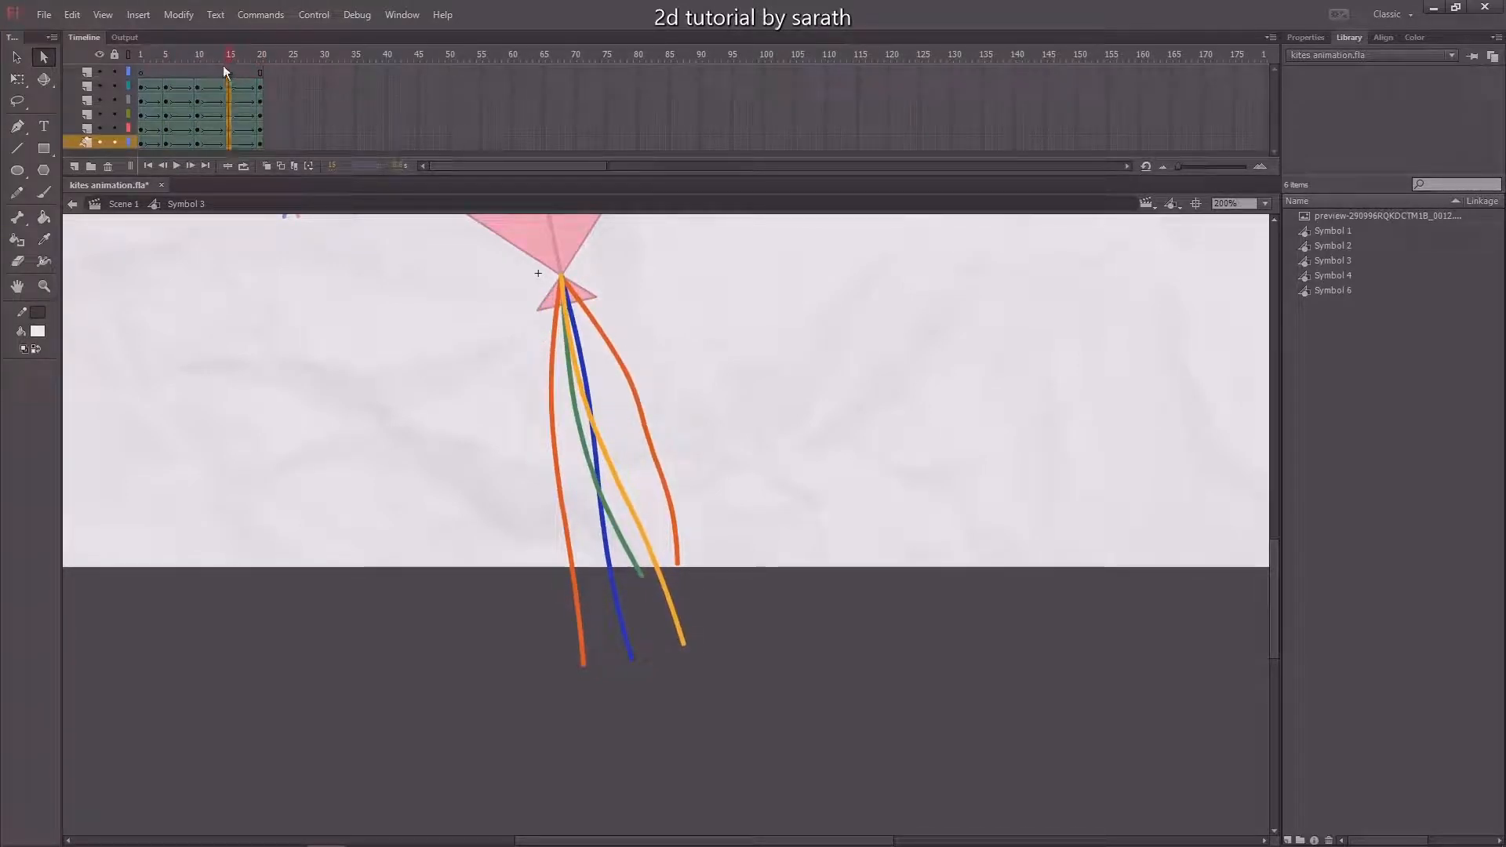
pyautogui.press('F6')
pyautogui.press('Return')
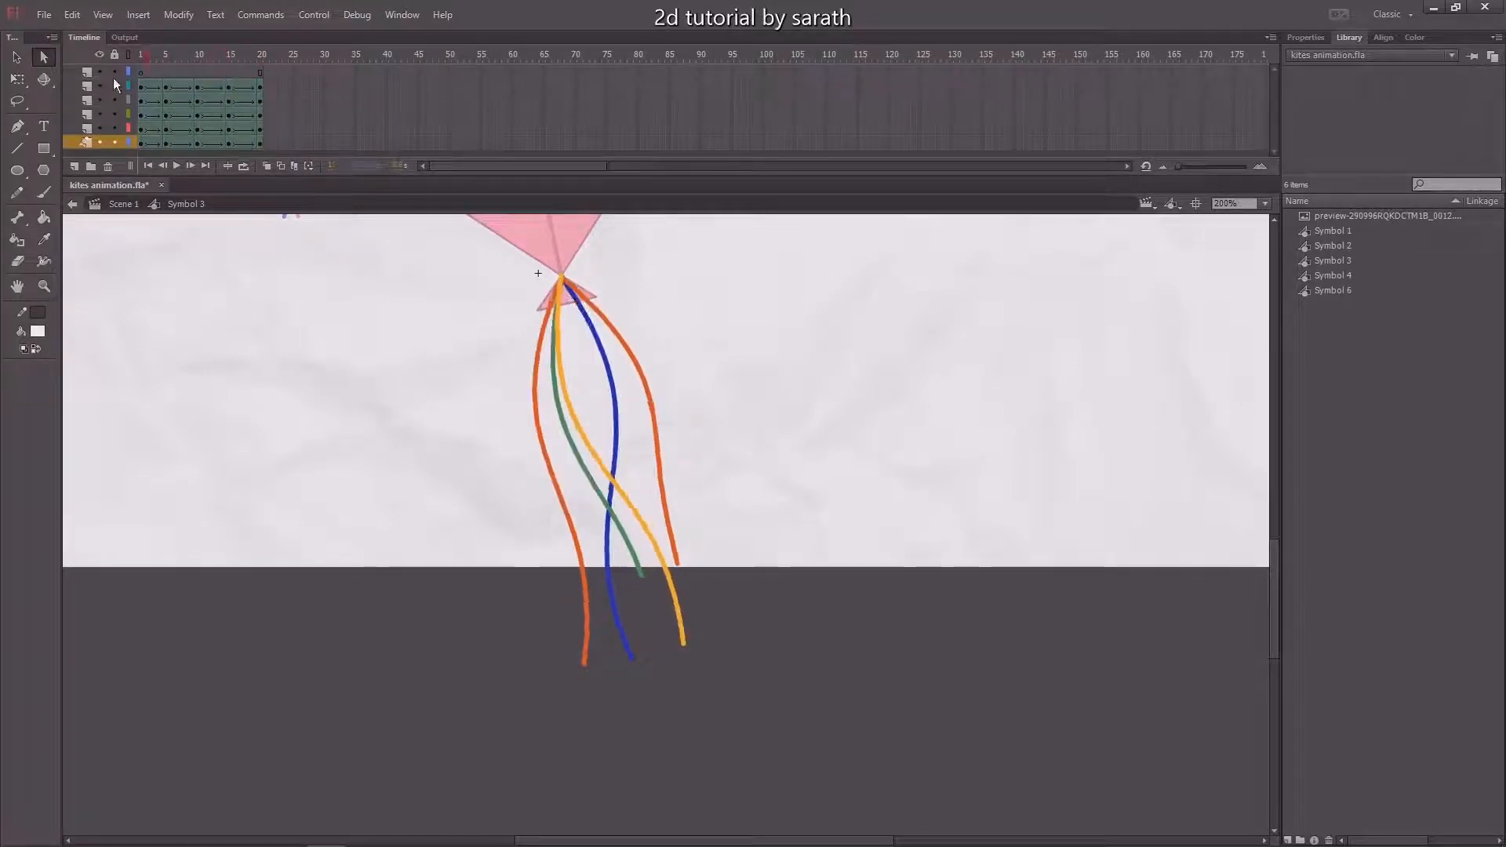
# At frame 5, delete the intermediate anchor points of the leftmost orange strand
pyautogui.click(165, 56)
pyautogui.click(552, 438)
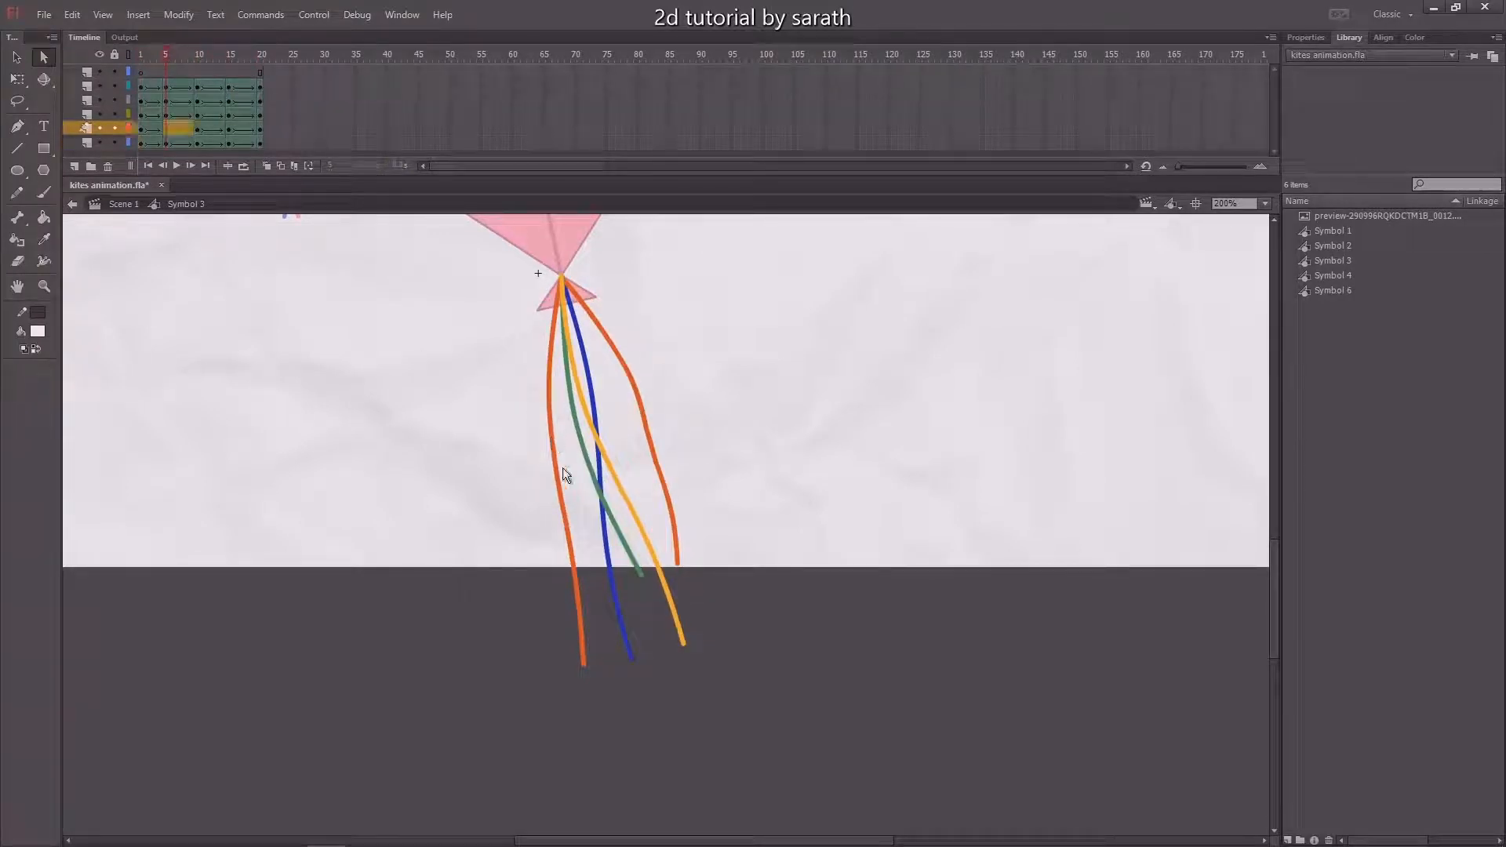
pyautogui.moveTo(530, 384); pyautogui.dragTo(609, 595)
pyautogui.press('Delete')
pyautogui.press('Delete')
pyautogui.press('Delete')
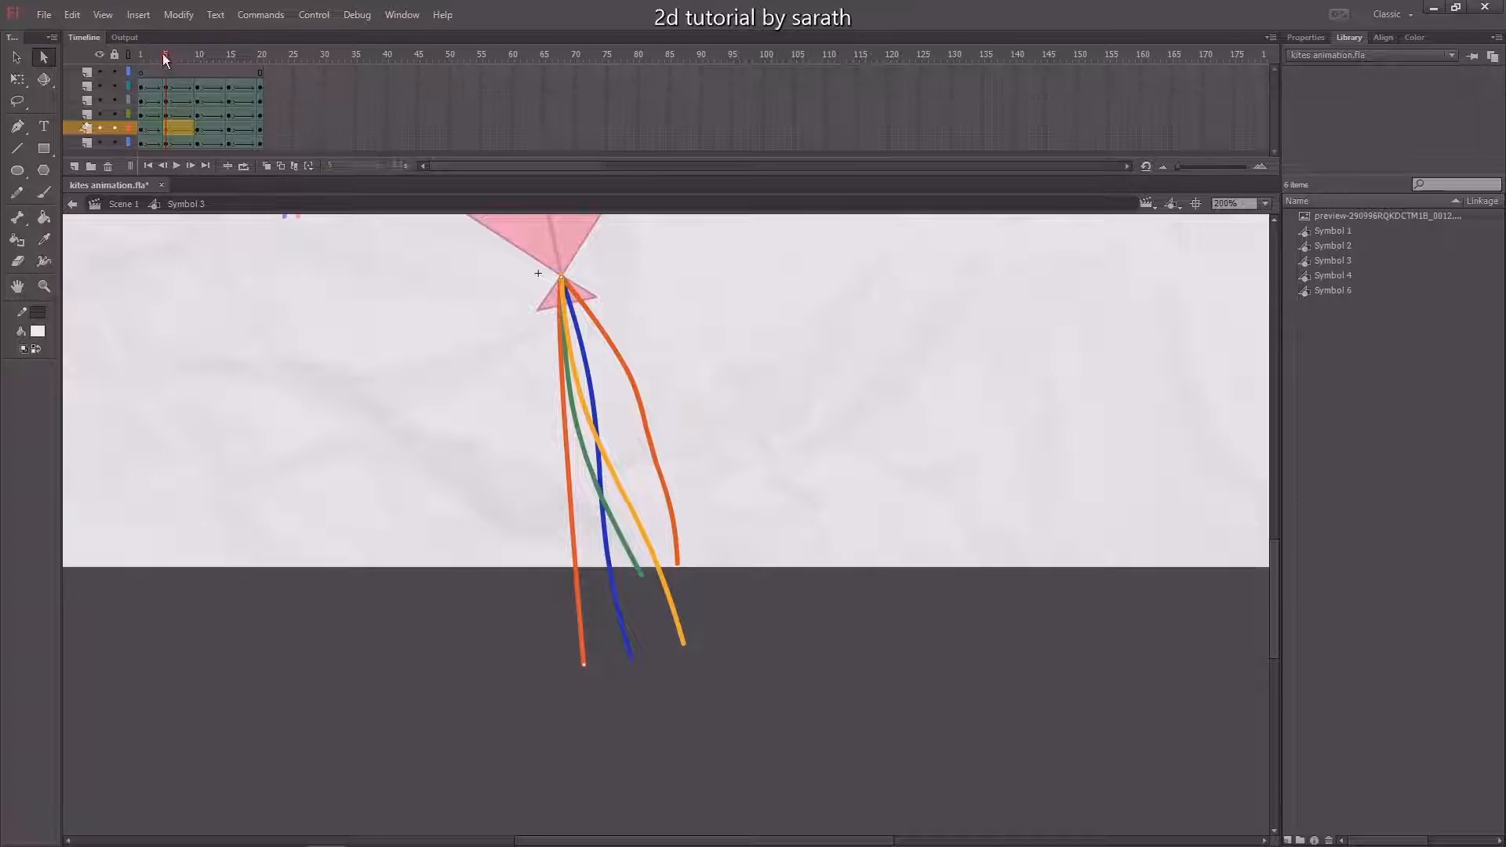
# Bow the simplified leftmost orange strand outward at frame 5 using its upper curve handle, and check the motion from the start
pyautogui.moveTo(165, 58)
pyautogui.mouseDown()
pyautogui.moveTo(135, 59)
pyautogui.moveTo(165, 67)
pyautogui.mouseUp()
pyautogui.moveTo(547, 629); pyautogui.dragTo(602, 694)
pyautogui.moveTo(552, 322); pyautogui.dragTo(530, 494)
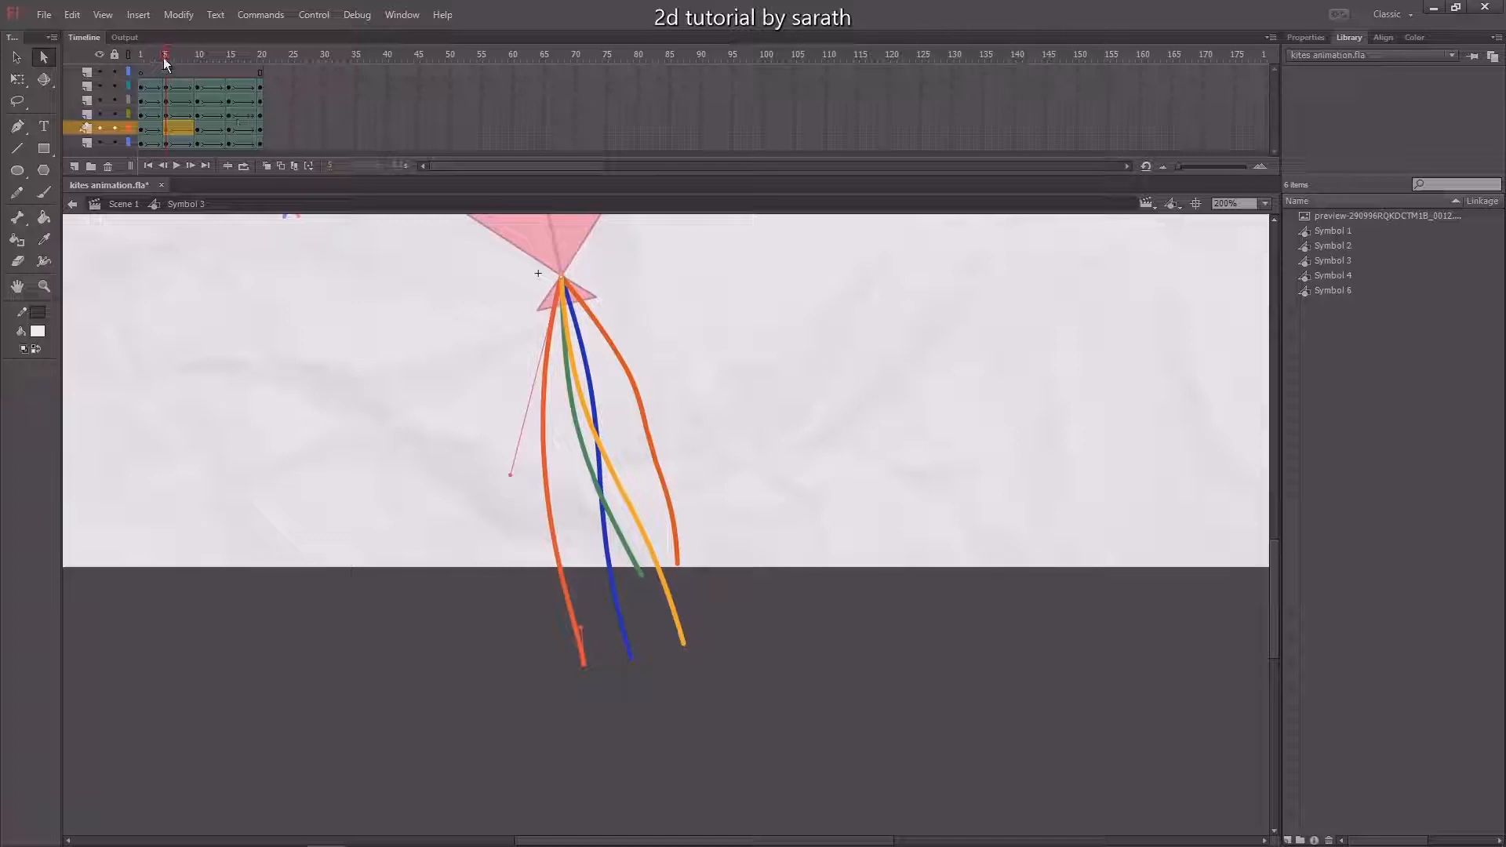
pyautogui.click(138, 59)
# At frame 15, remove the leftmost orange strand's intermediate points, bend it inward toward the other strands, and play the animation
pyautogui.moveTo(136, 60); pyautogui.dragTo(229, 74)
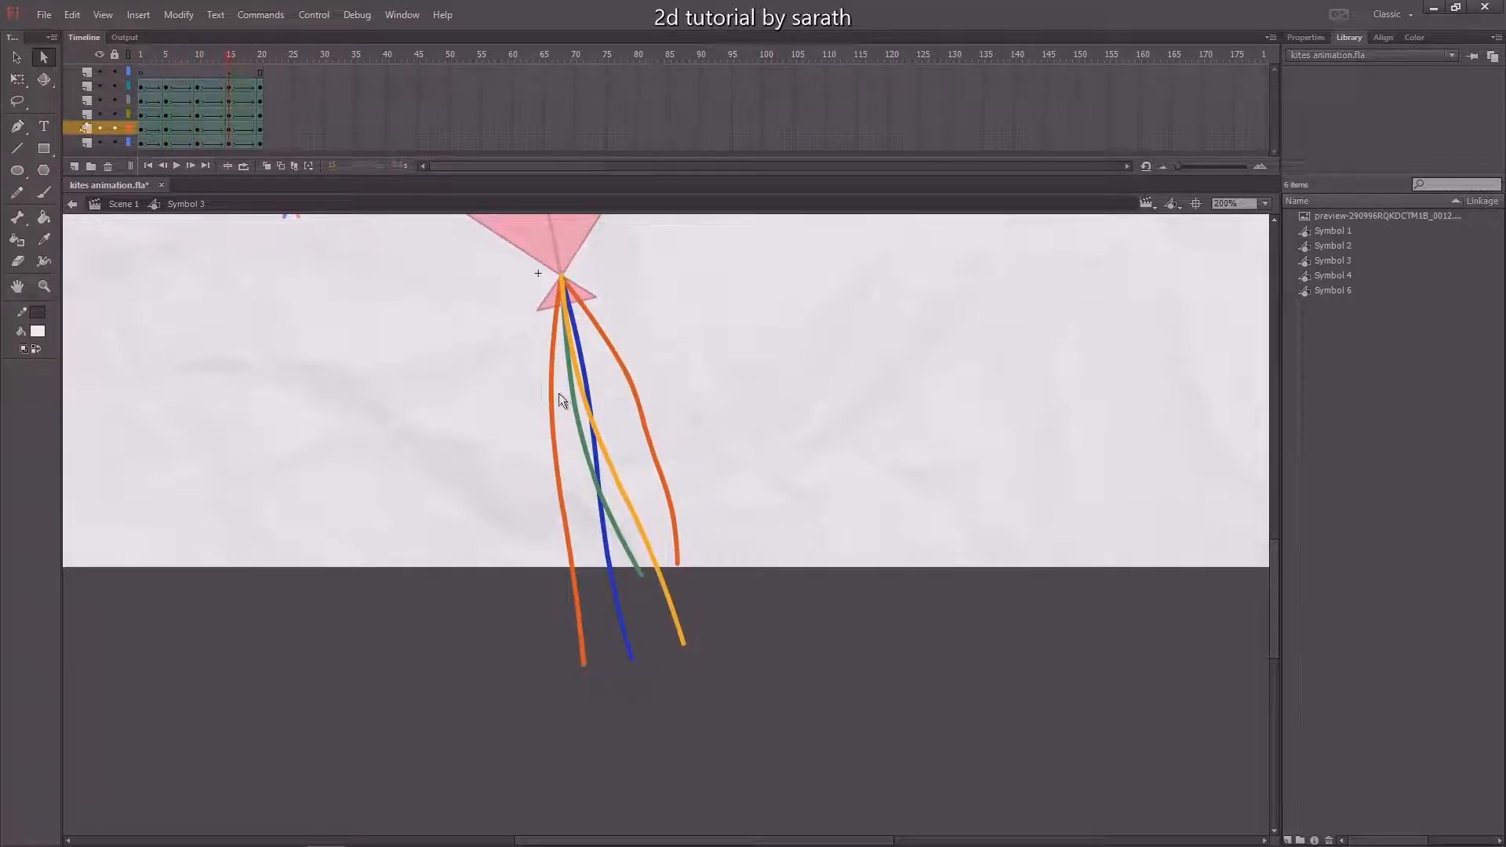
pyautogui.moveTo(558, 465); pyautogui.dragTo(601, 628)
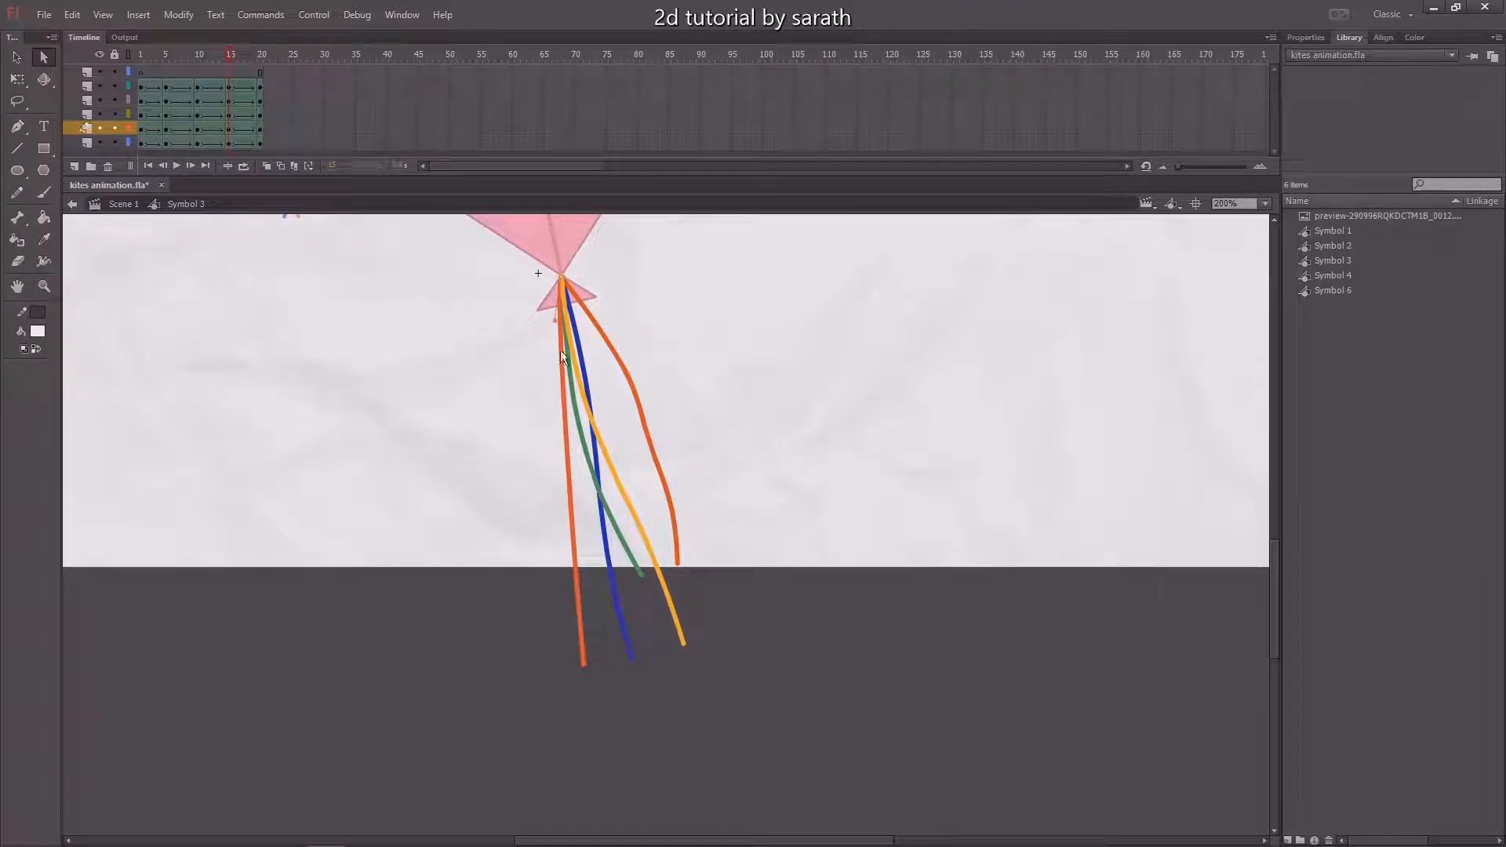
pyautogui.moveTo(556, 325); pyautogui.dragTo(698, 518)
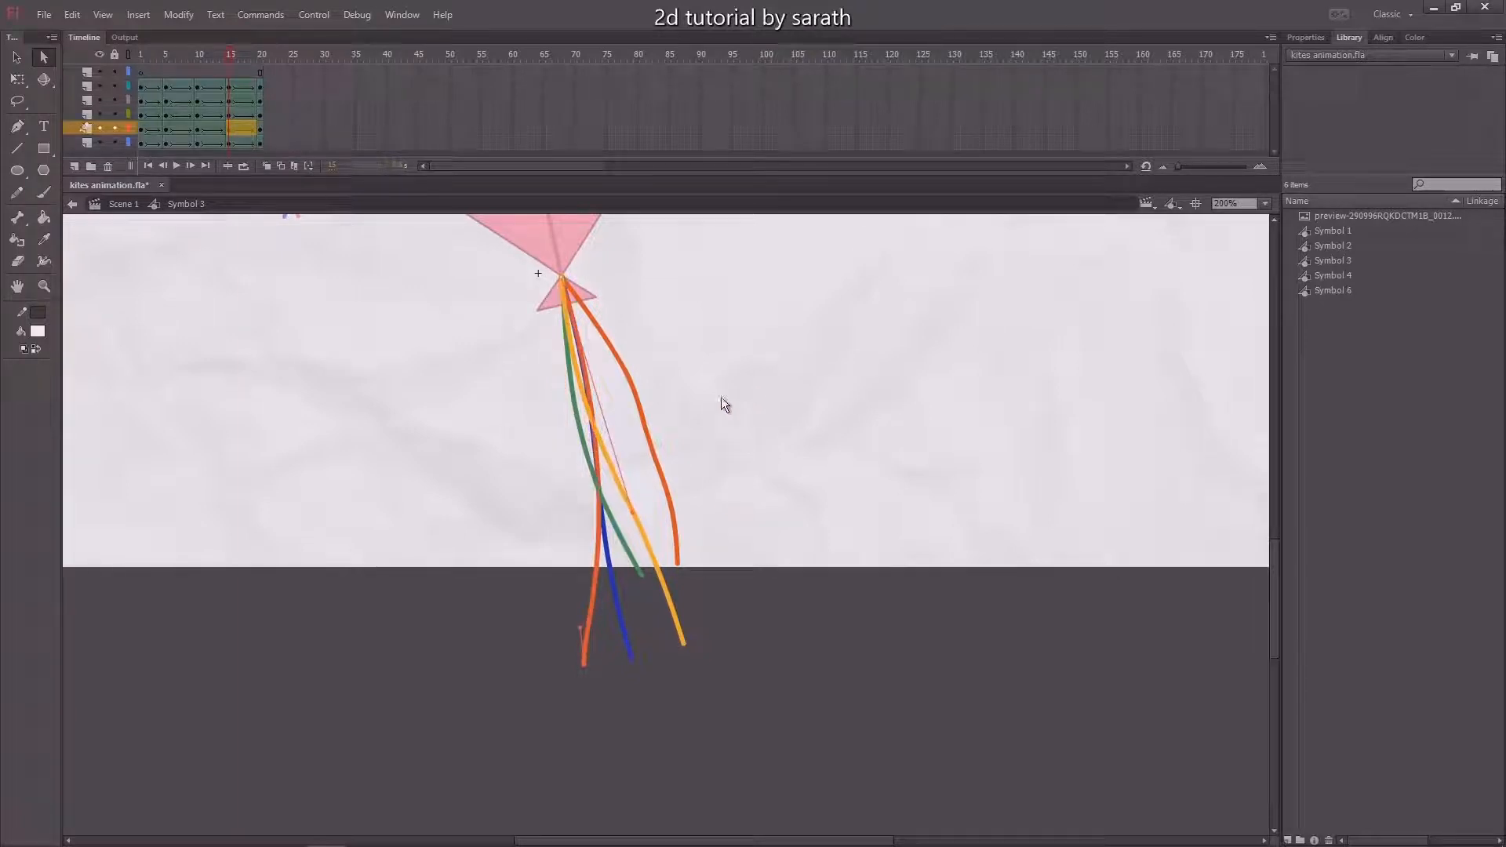
pyautogui.moveTo(586, 630); pyautogui.dragTo(596, 629)
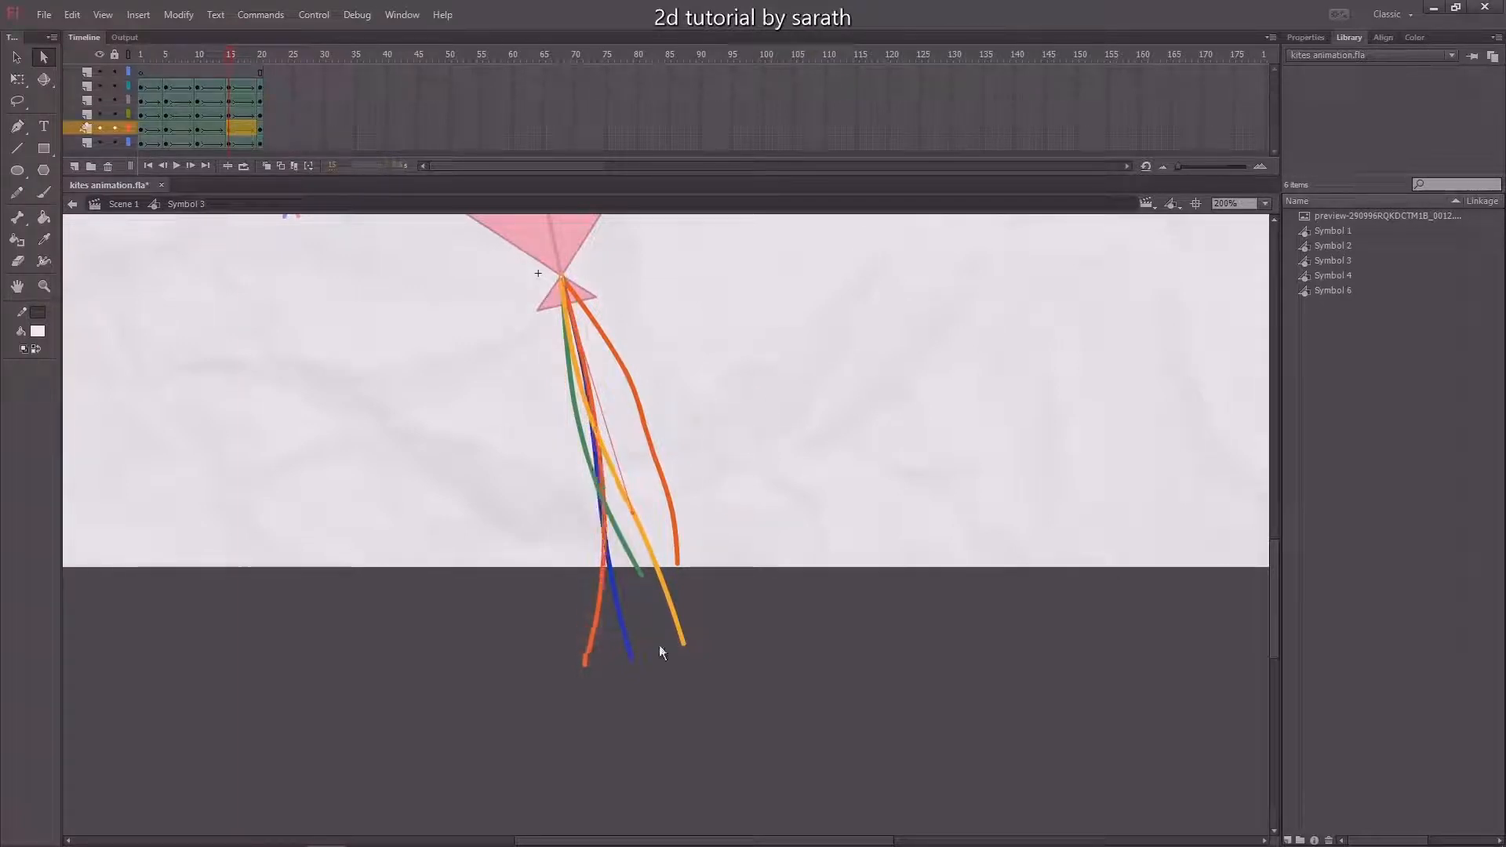
pyautogui.press('Return')
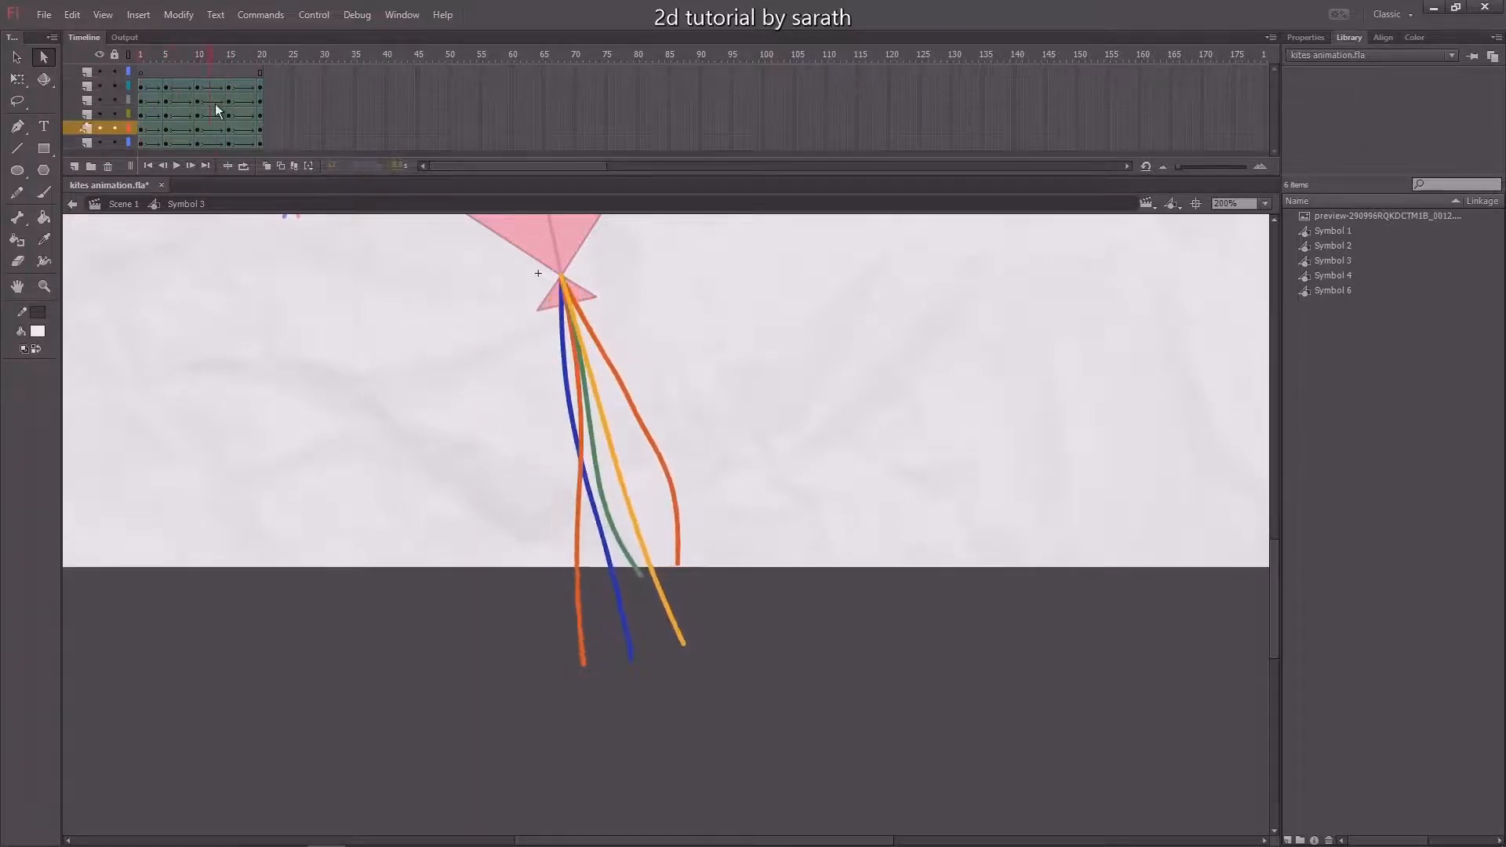
# At frame 5, remove the green strand's intermediate anchor points and bow it left toward the leftmost orange strand
pyautogui.click(170, 55)
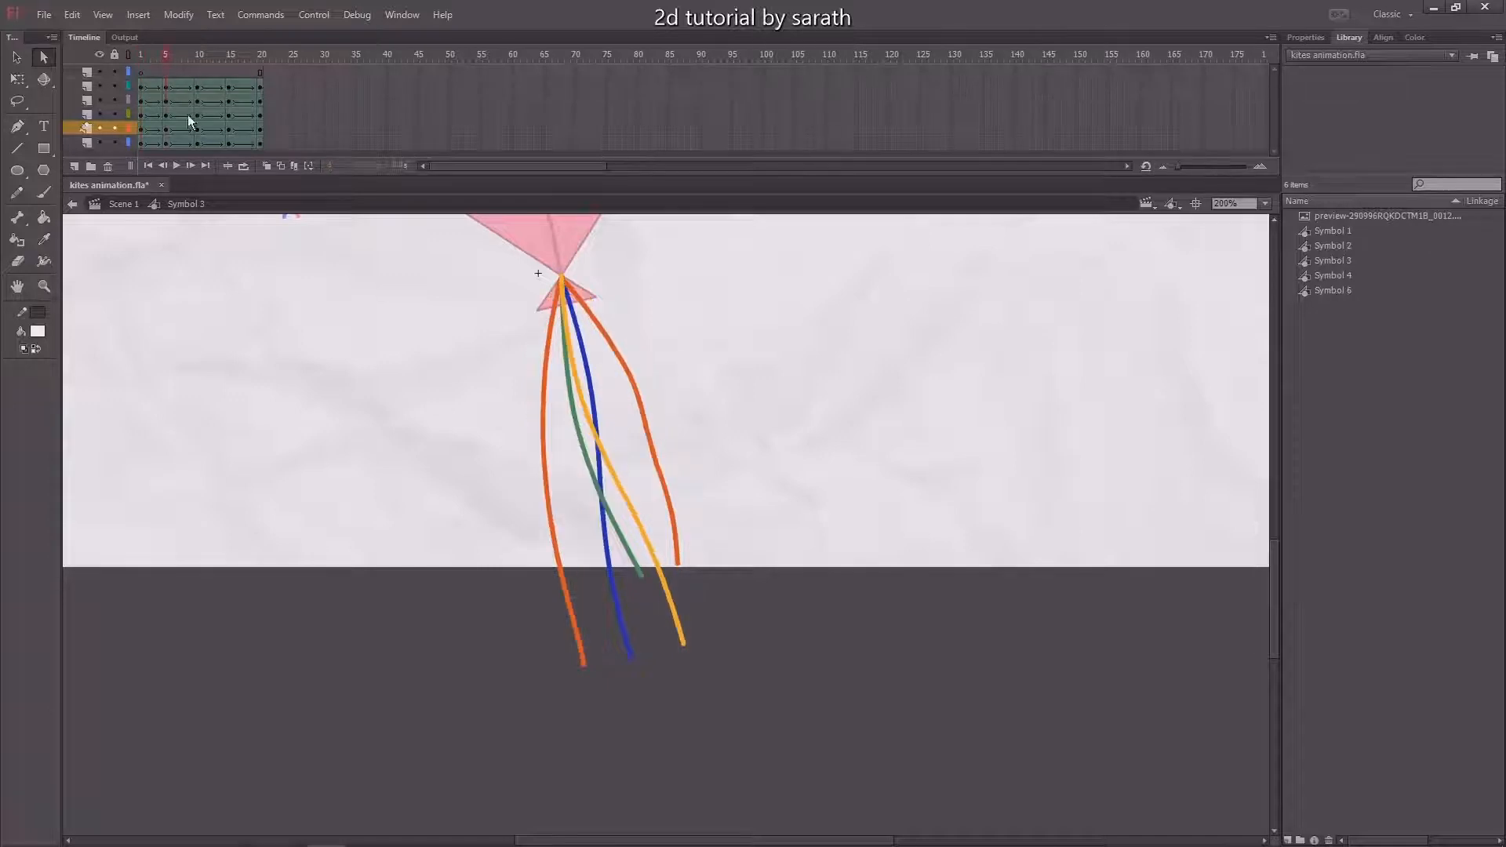
pyautogui.click(585, 453)
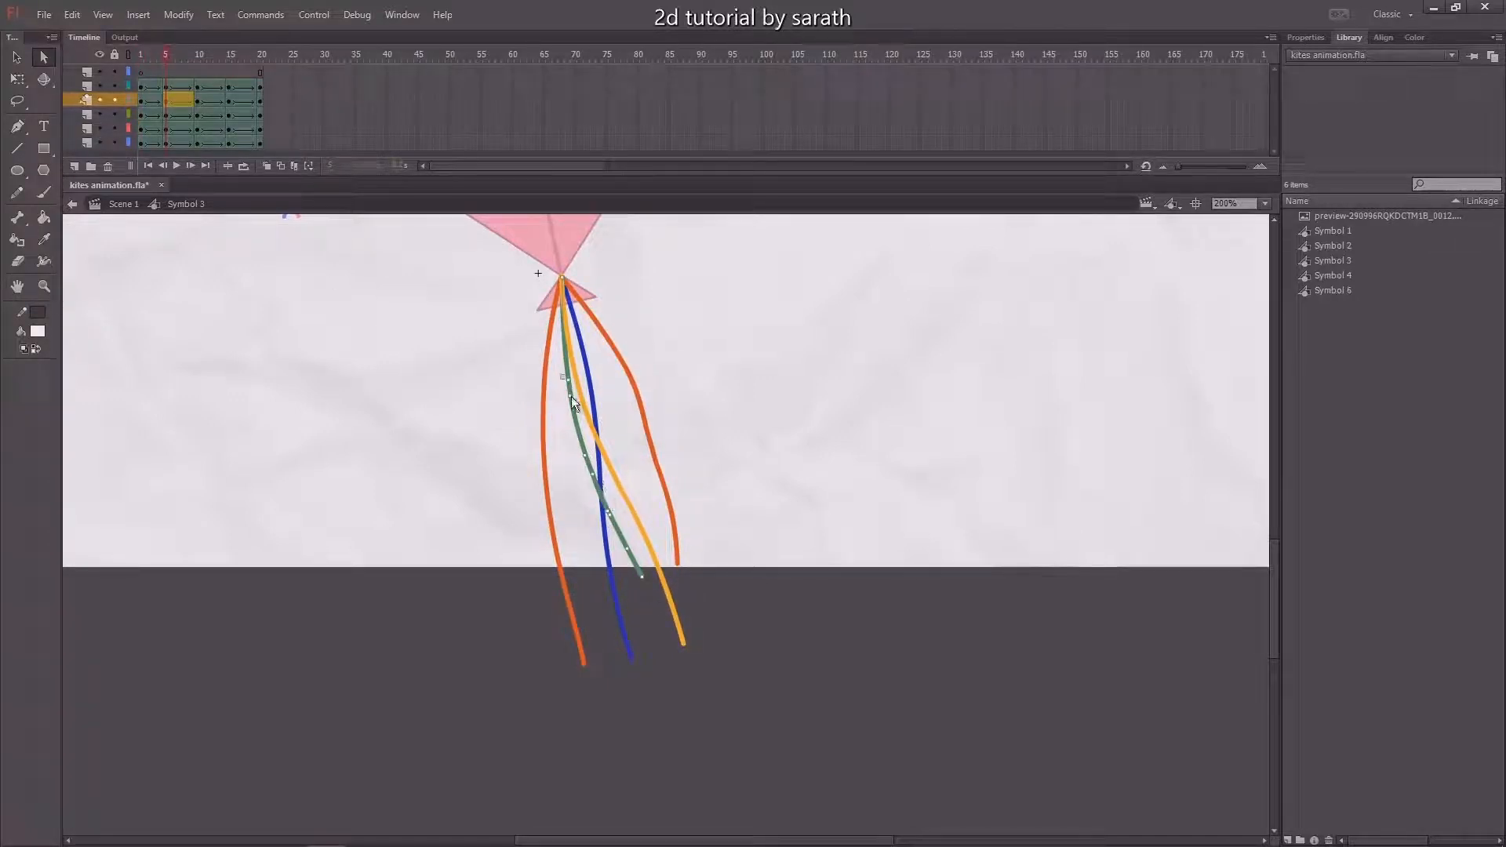
pyautogui.moveTo(573, 449); pyautogui.dragTo(637, 549)
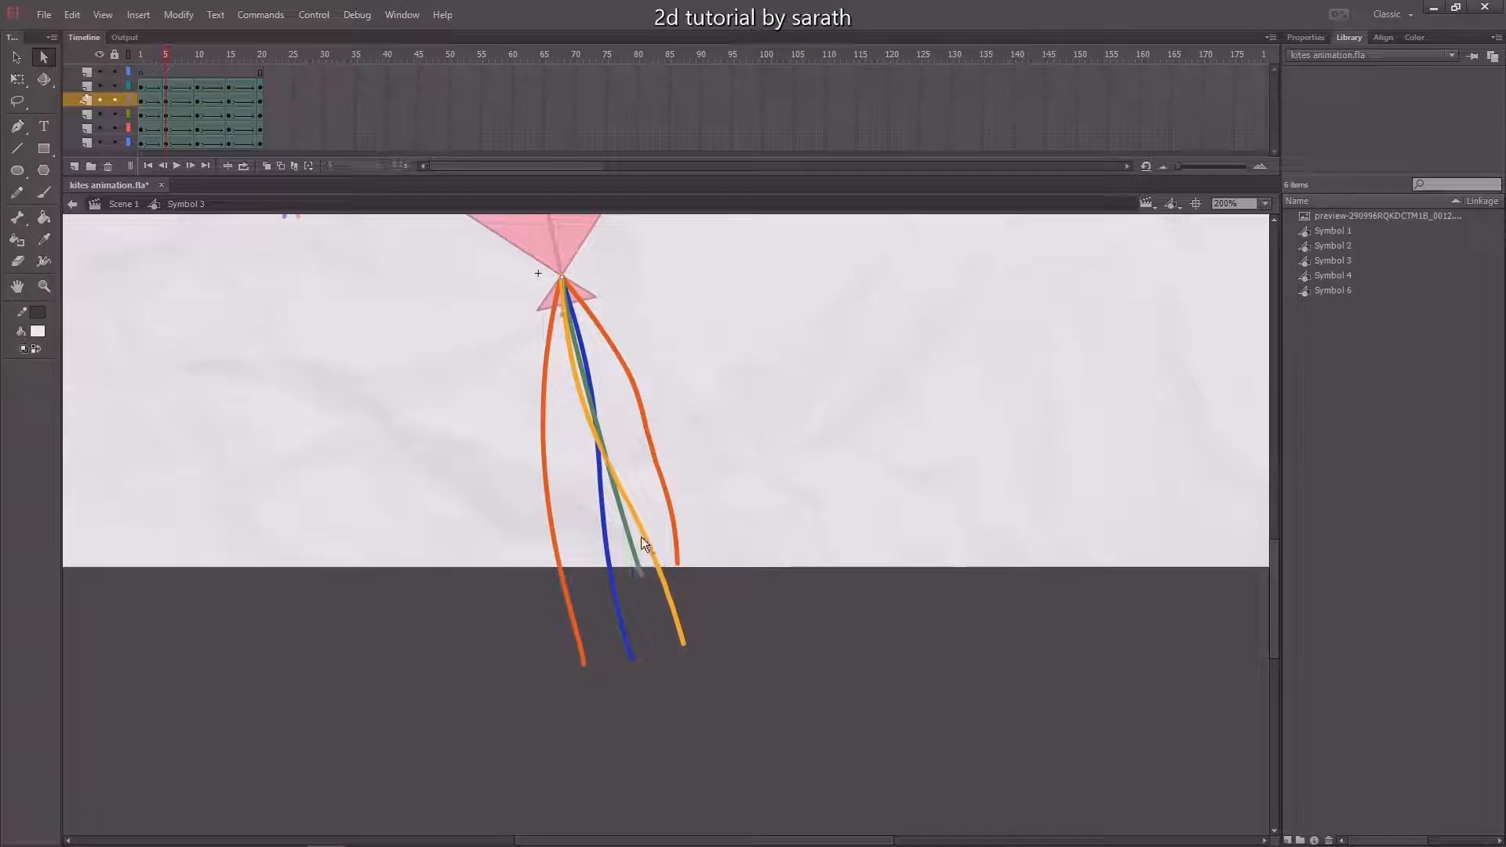
pyautogui.moveTo(637, 568); pyautogui.dragTo(559, 502)
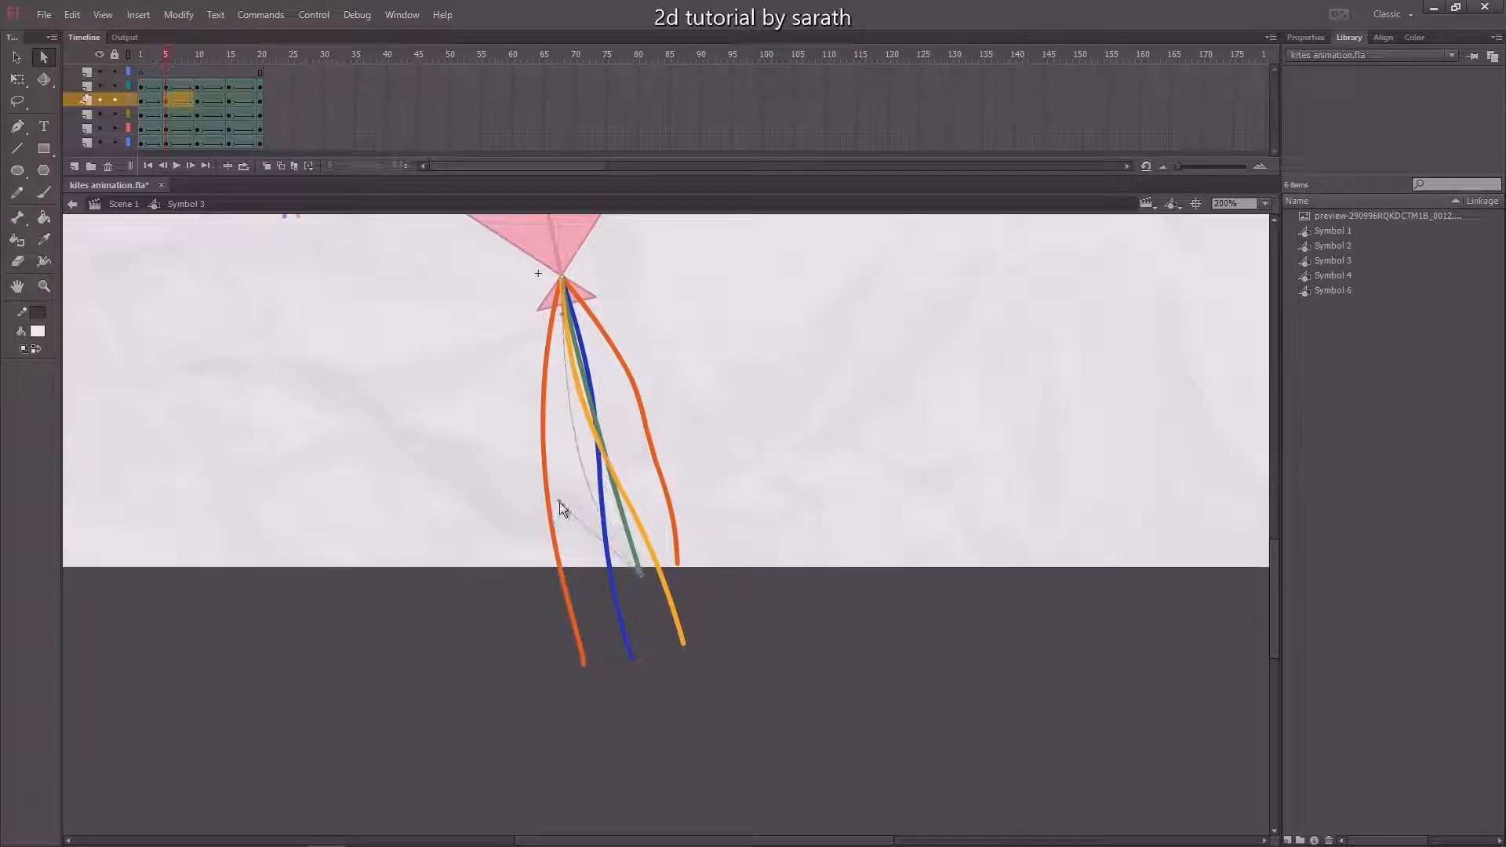
# At frame 15, remove the green strand's intermediate points, bow it right using its upper curve handle, and play the animation
pyautogui.click(229, 60)
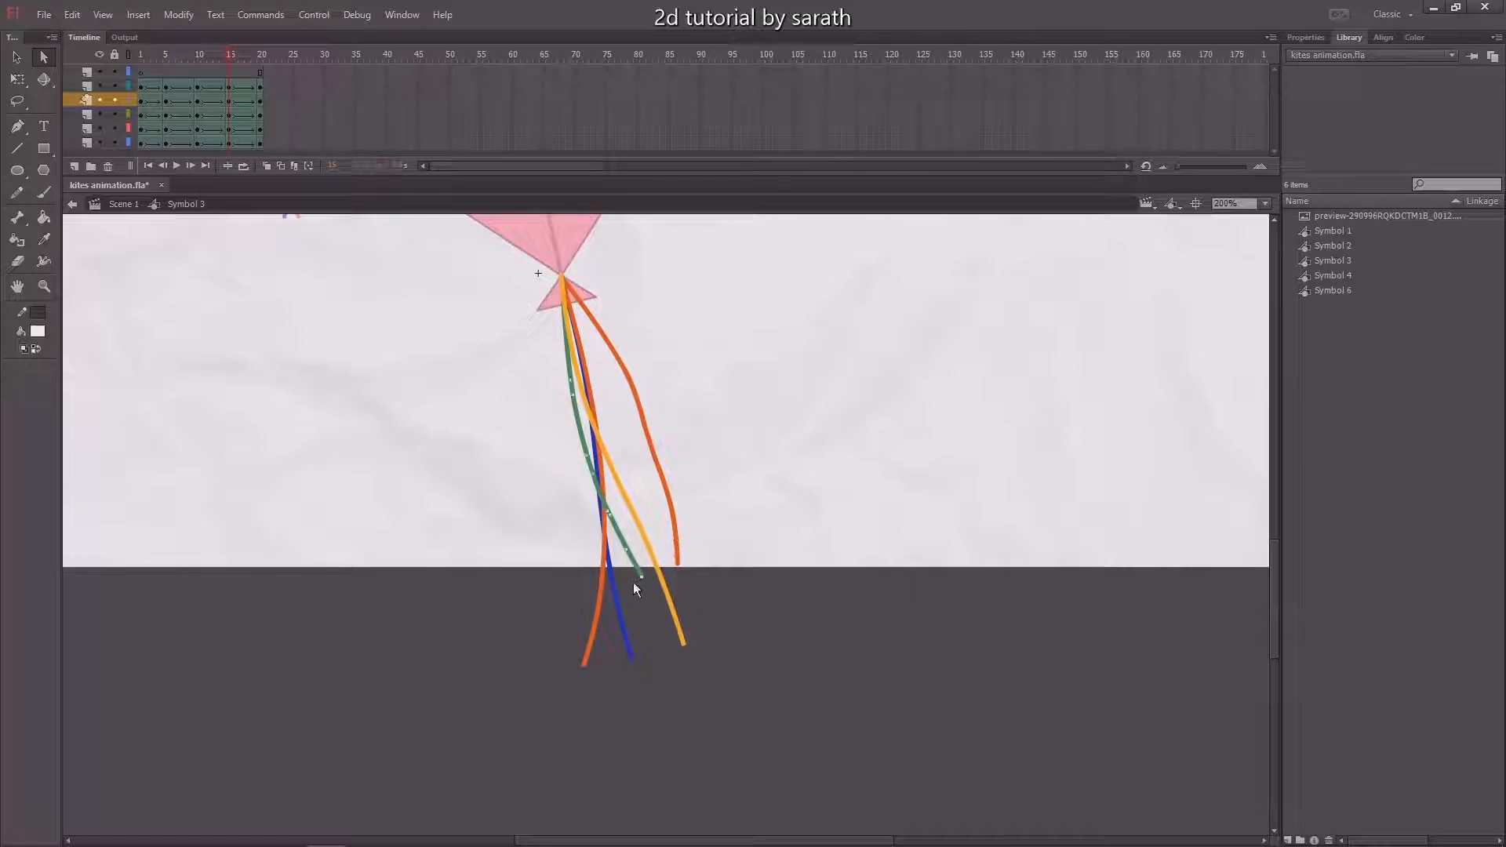
pyautogui.click(619, 531)
pyautogui.moveTo(599, 450); pyautogui.dragTo(643, 443)
pyautogui.press('Delete')
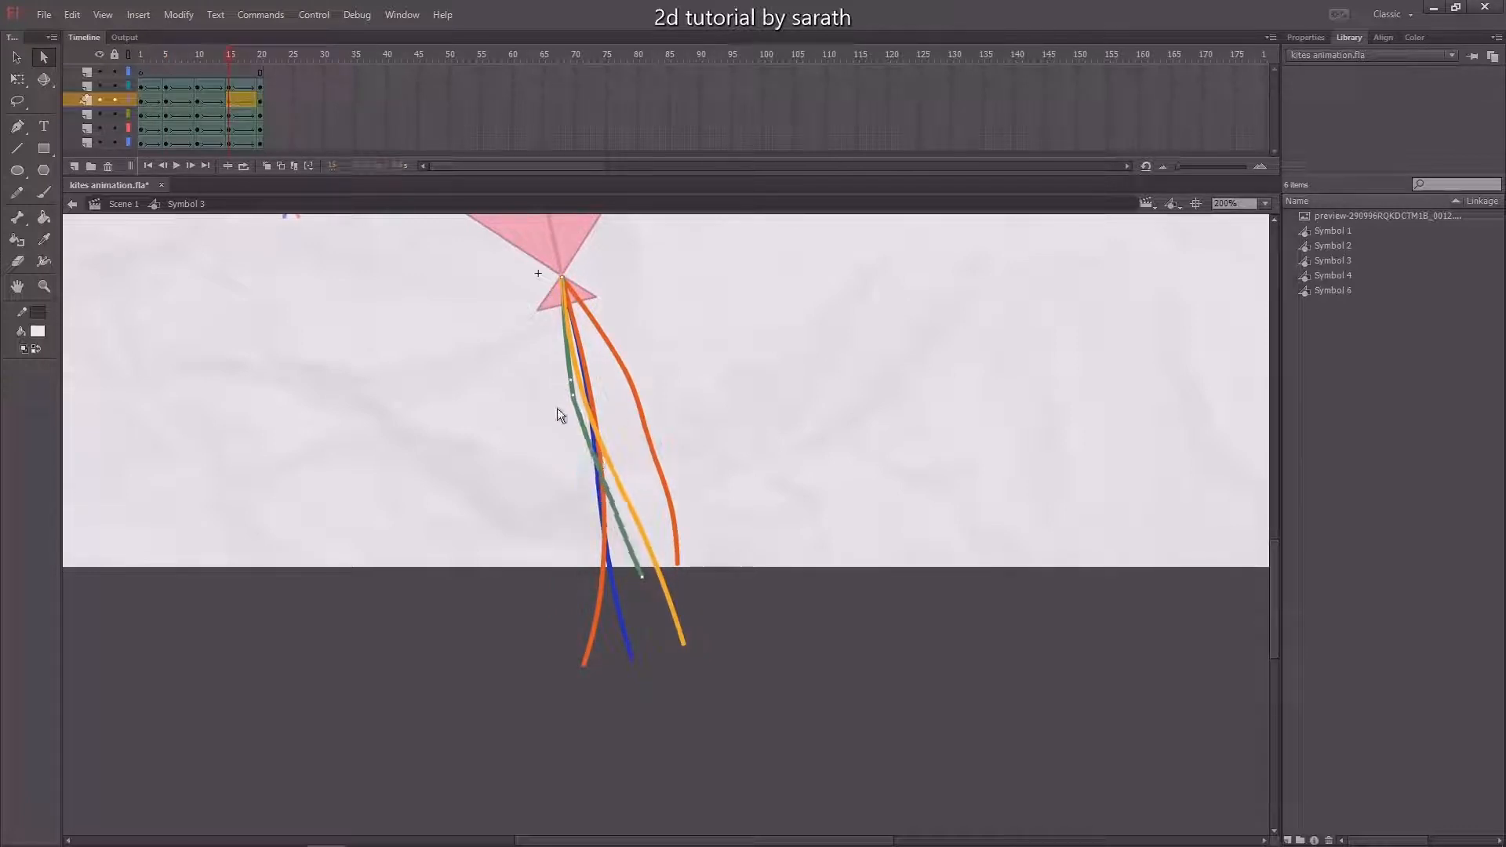
pyautogui.moveTo(573, 383); pyautogui.dragTo(586, 417)
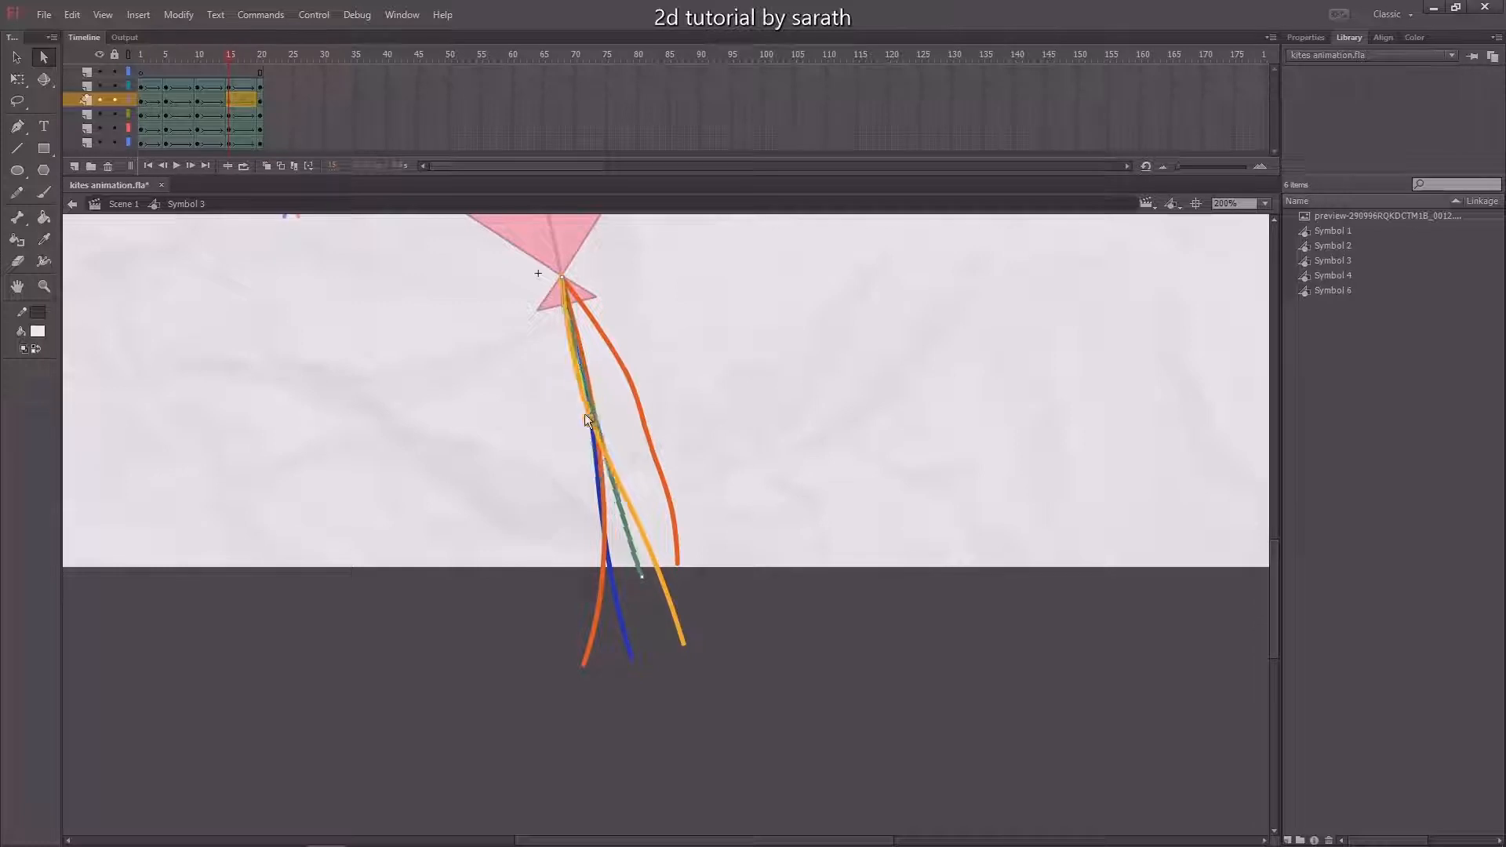
pyautogui.click(653, 559)
pyautogui.moveTo(563, 314); pyautogui.dragTo(651, 430)
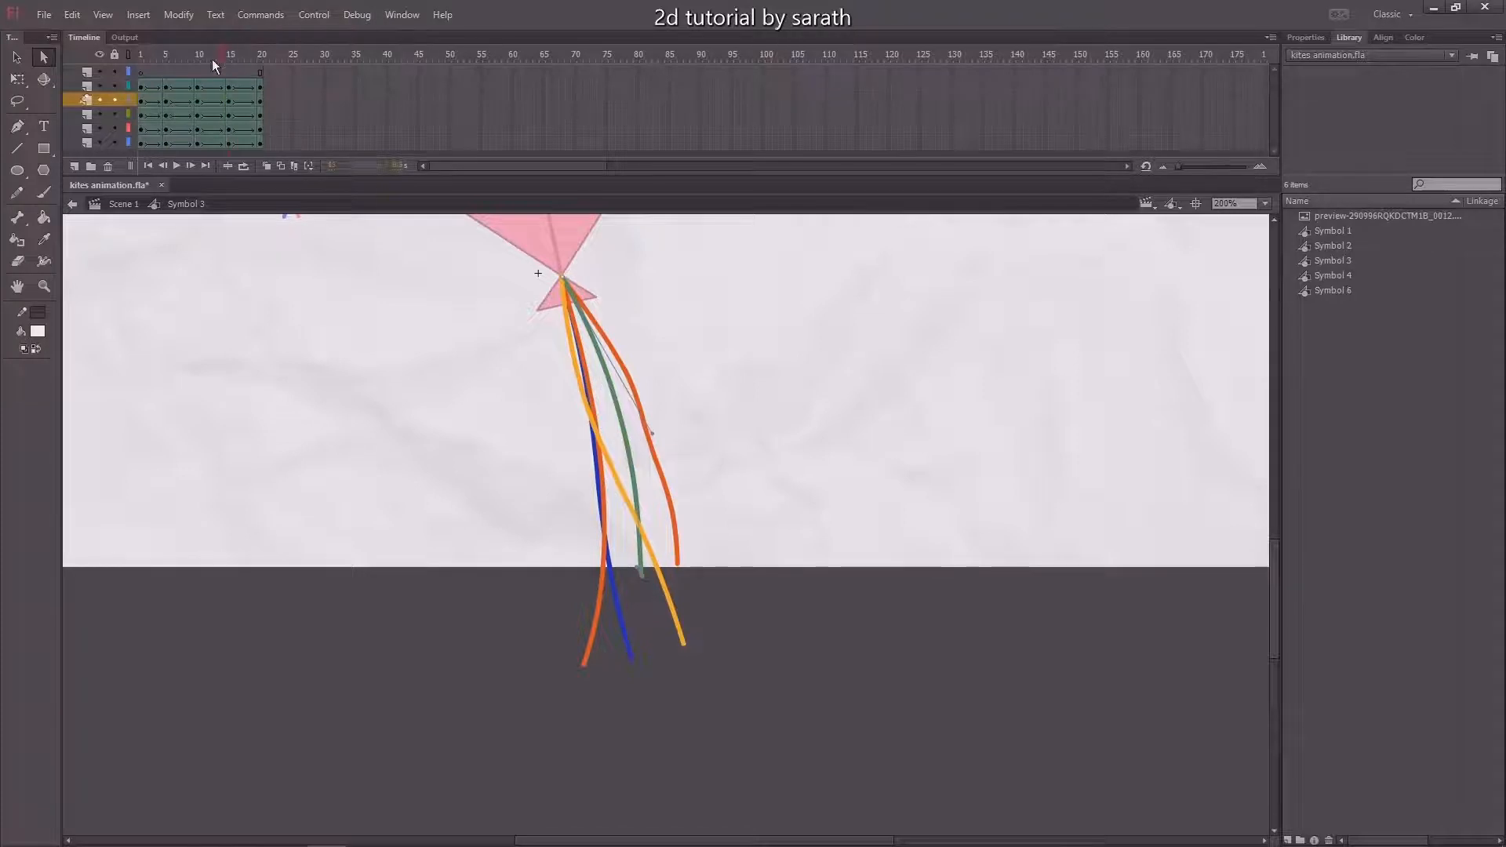
pyautogui.moveTo(213, 58); pyautogui.dragTo(276, 96)
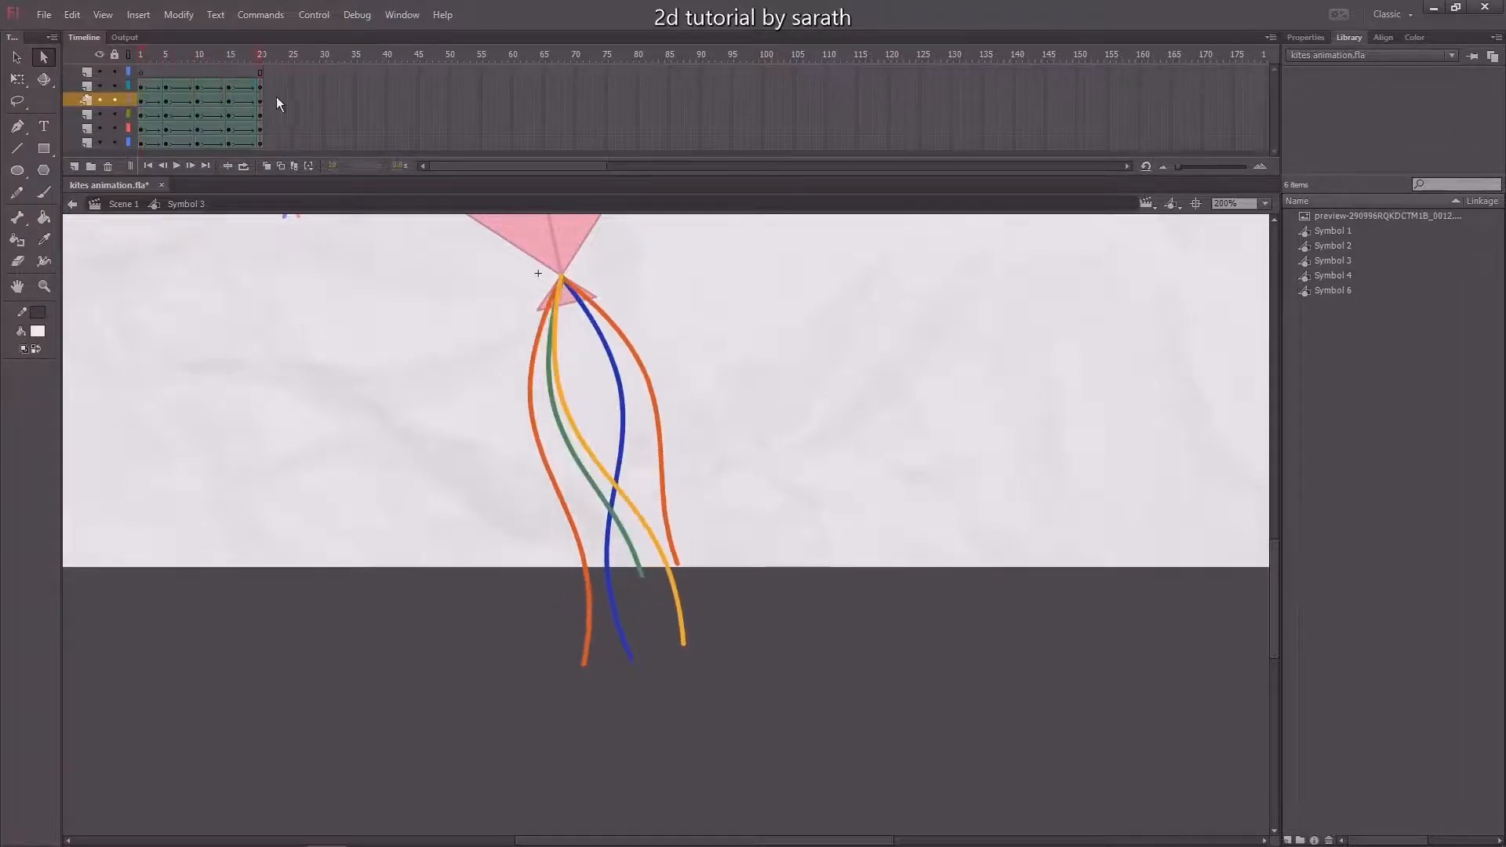
pyautogui.press('Return')
# At frame 5, delete the yellow strand's intermediate anchor points and bow it right using its lower curve handle
pyautogui.moveTo(204, 60); pyautogui.dragTo(91, 125)
pyautogui.click(152, 86)
pyautogui.click(168, 56)
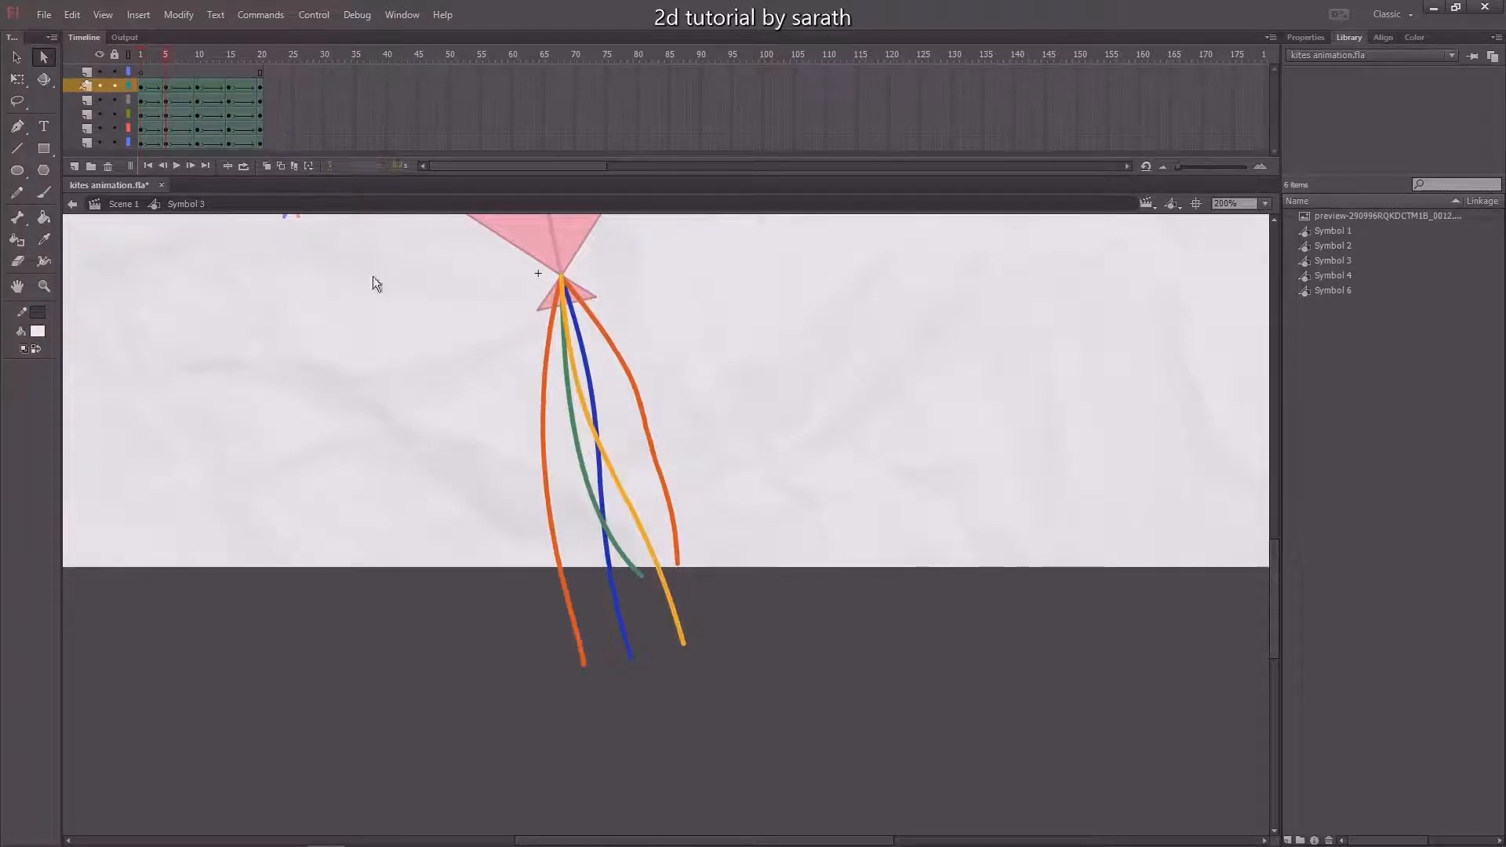
pyautogui.click(584, 408)
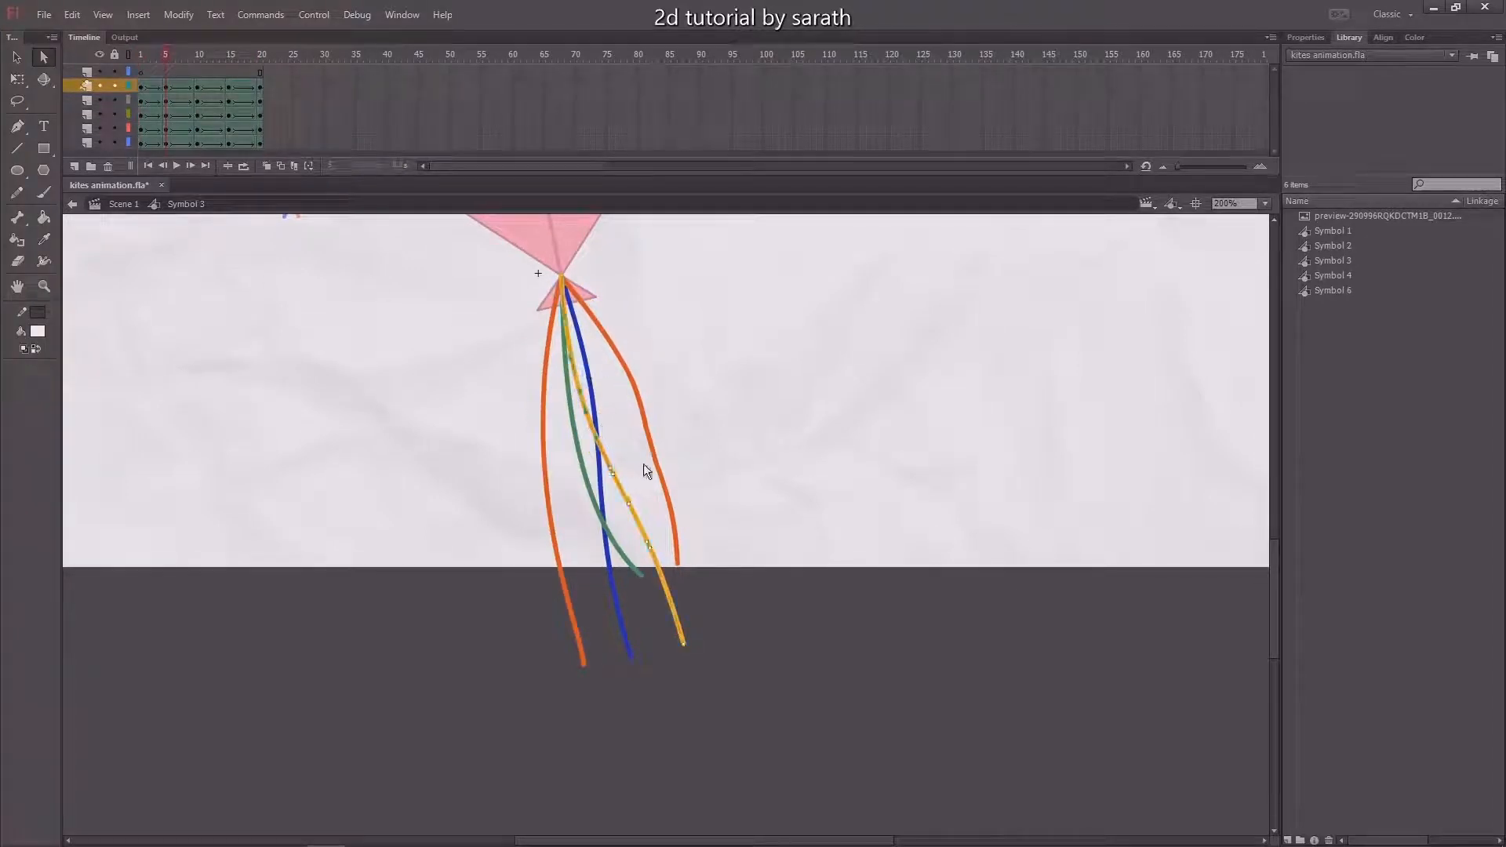
pyautogui.press('Delete')
pyautogui.moveTo(629, 444); pyautogui.dragTo(641, 555)
pyautogui.press('Delete')
pyautogui.press('Delete')
pyautogui.press('Delete')
pyautogui.moveTo(682, 615); pyautogui.dragTo(654, 675)
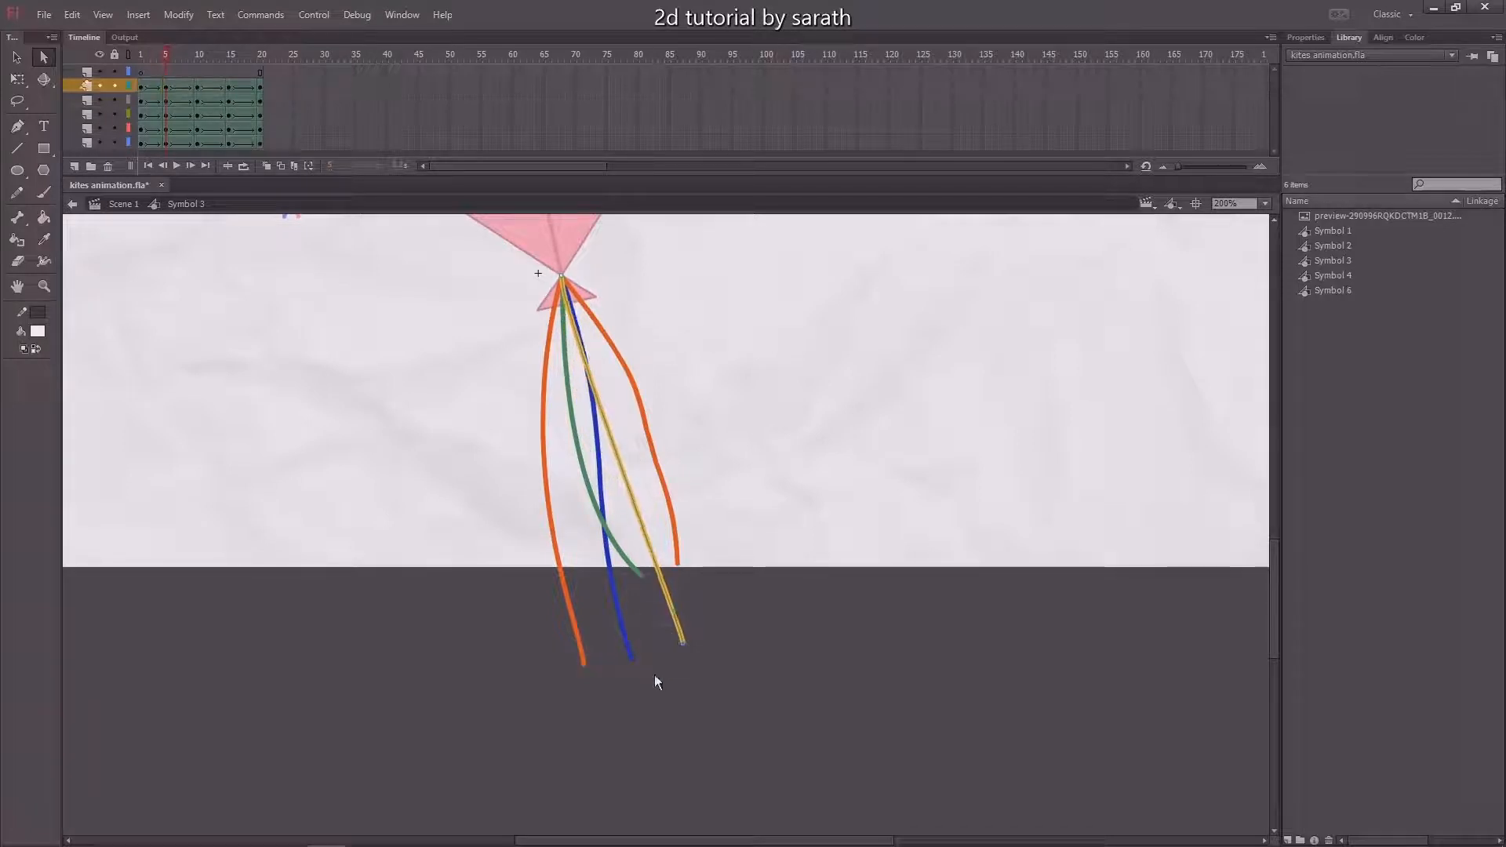
pyautogui.moveTo(677, 617); pyautogui.dragTo(657, 383)
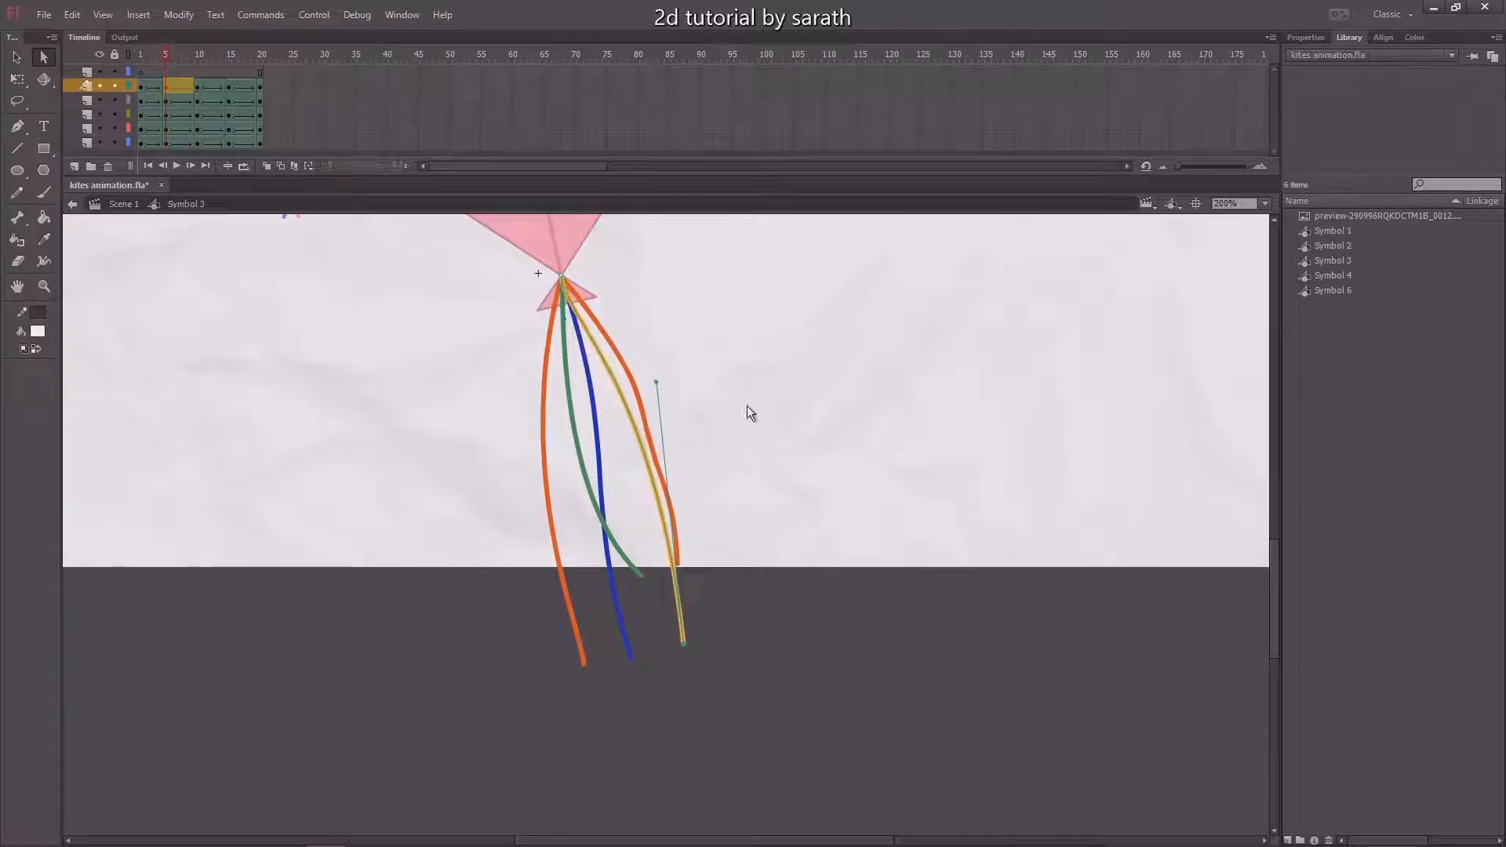
# At frame 15, delete the yellow strand's intermediate points, bow it left with its upper curve handle, and play the animation
pyautogui.click(229, 55)
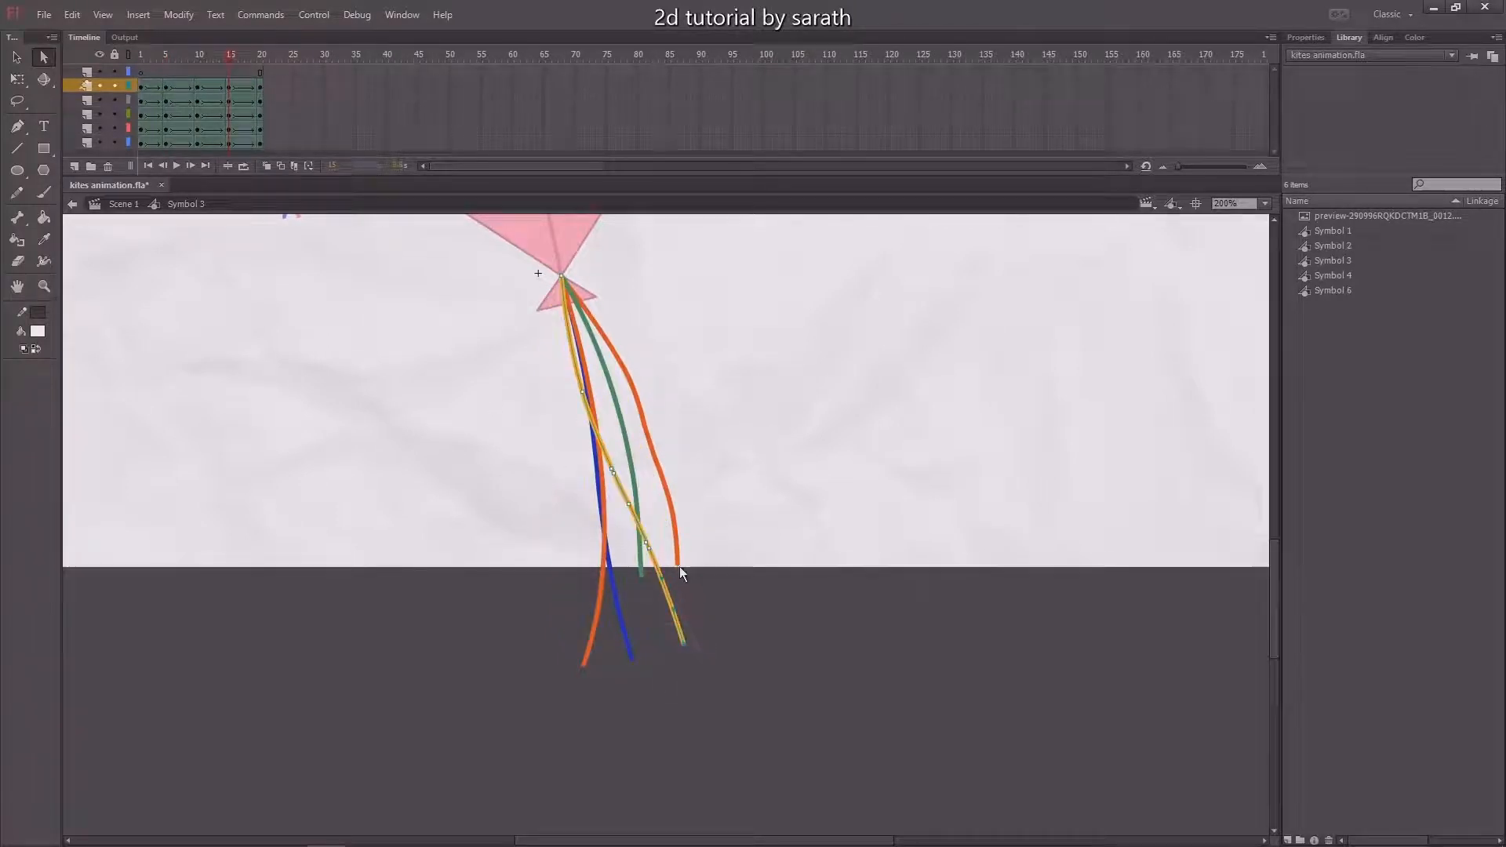
pyautogui.click(633, 513)
pyautogui.press('Delete')
pyautogui.moveTo(643, 476); pyautogui.dragTo(602, 481)
pyautogui.moveTo(597, 383); pyautogui.dragTo(576, 403)
pyautogui.press('Delete')
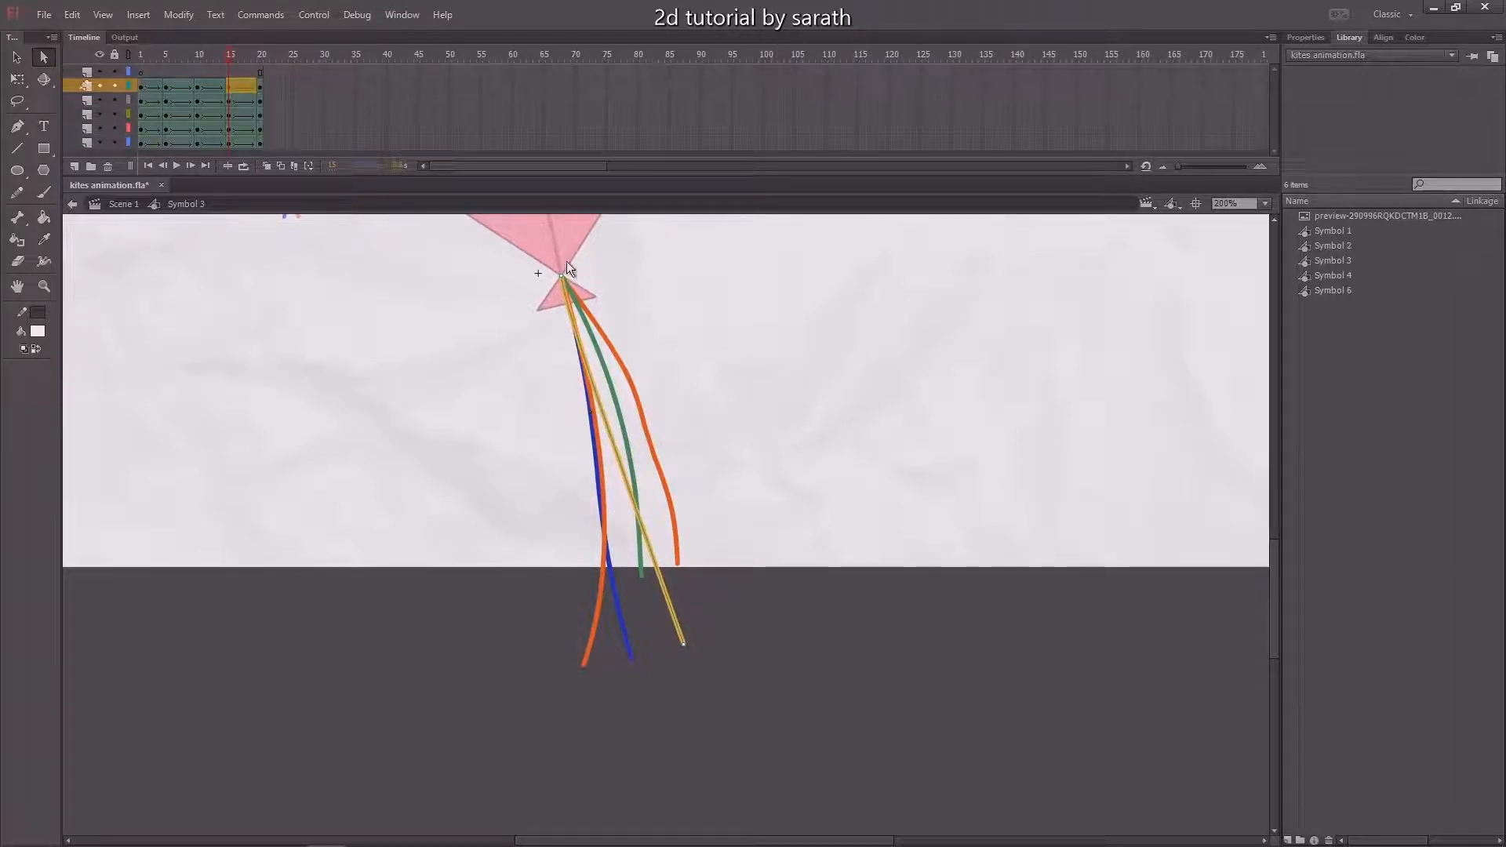
pyautogui.moveTo(570, 264); pyautogui.dragTo(531, 459)
pyautogui.press('Return')
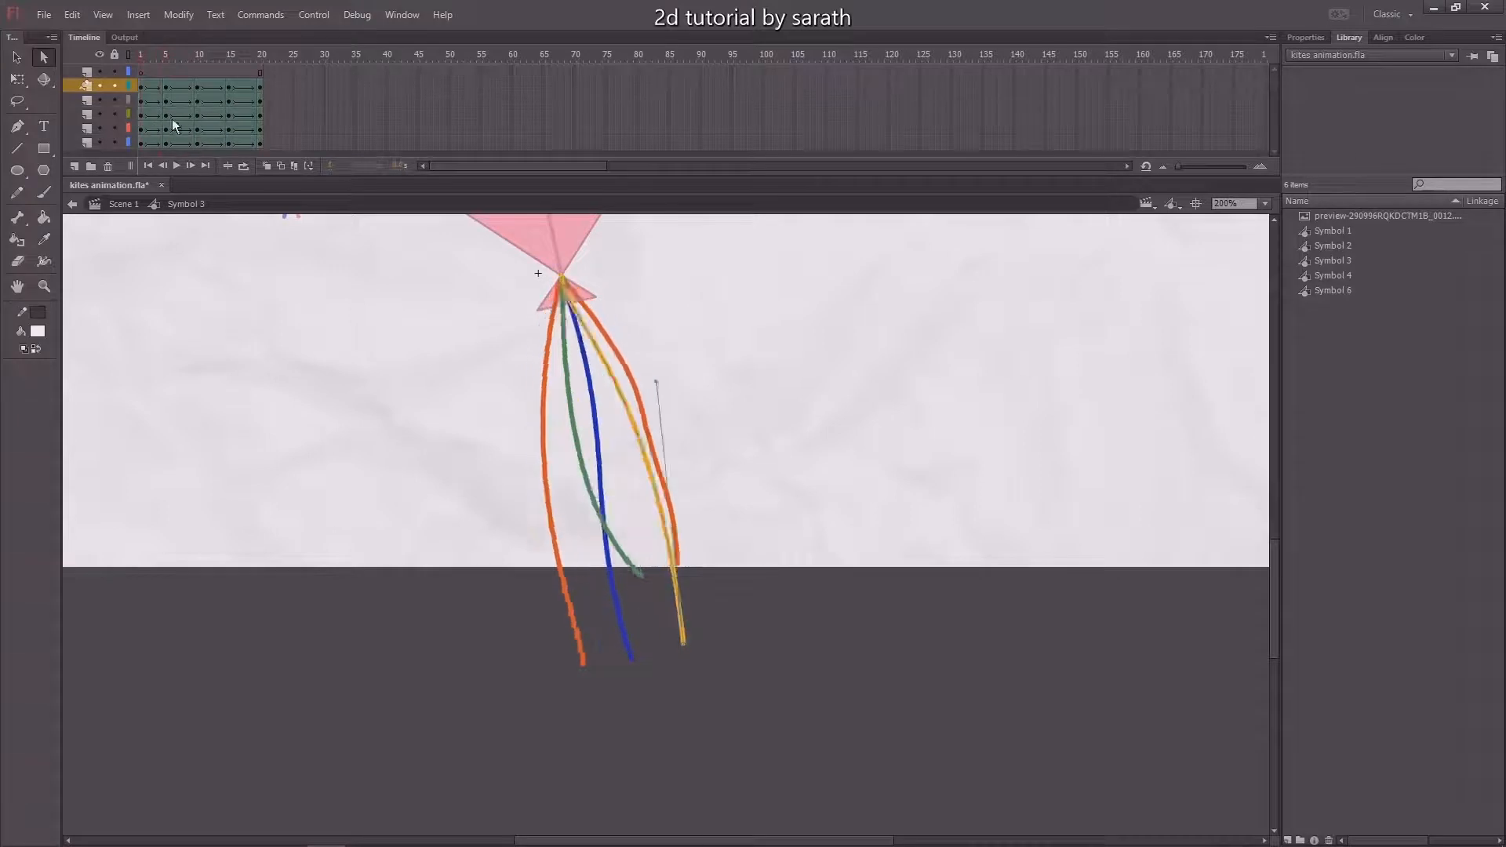
# At frame 5, delete the blue strand's intermediate anchor points and bow it left beside the leftmost orange strand
pyautogui.moveTo(168, 118)
pyautogui.mouseDown()
pyautogui.moveTo(213, 115)
pyautogui.moveTo(173, 112)
pyautogui.mouseUp()
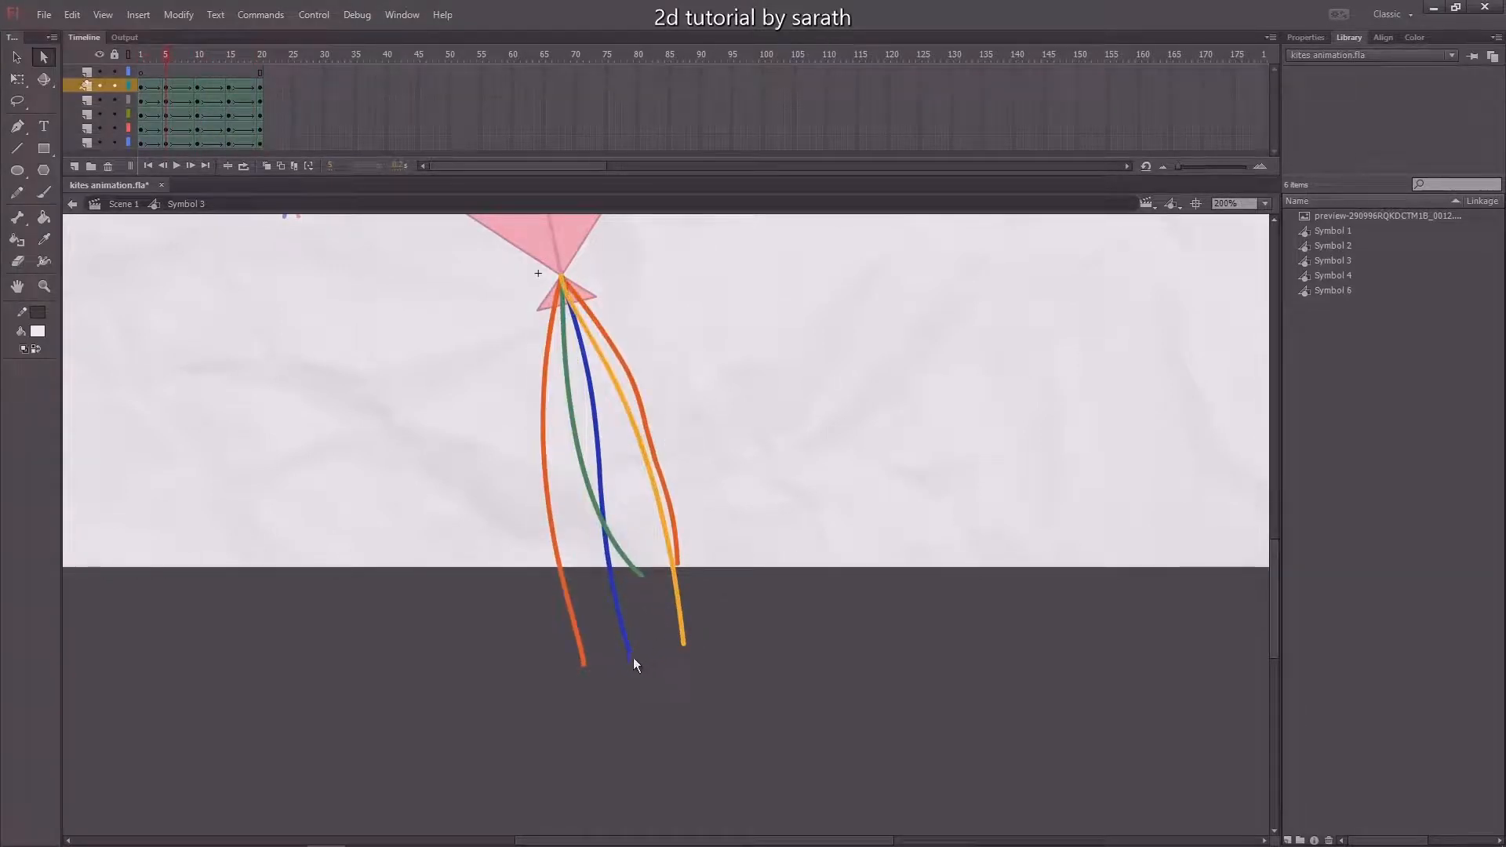
pyautogui.click(633, 658)
pyautogui.moveTo(162, 60)
pyautogui.mouseDown()
pyautogui.moveTo(139, 58)
pyautogui.moveTo(236, 69)
pyautogui.moveTo(164, 76)
pyautogui.mouseUp()
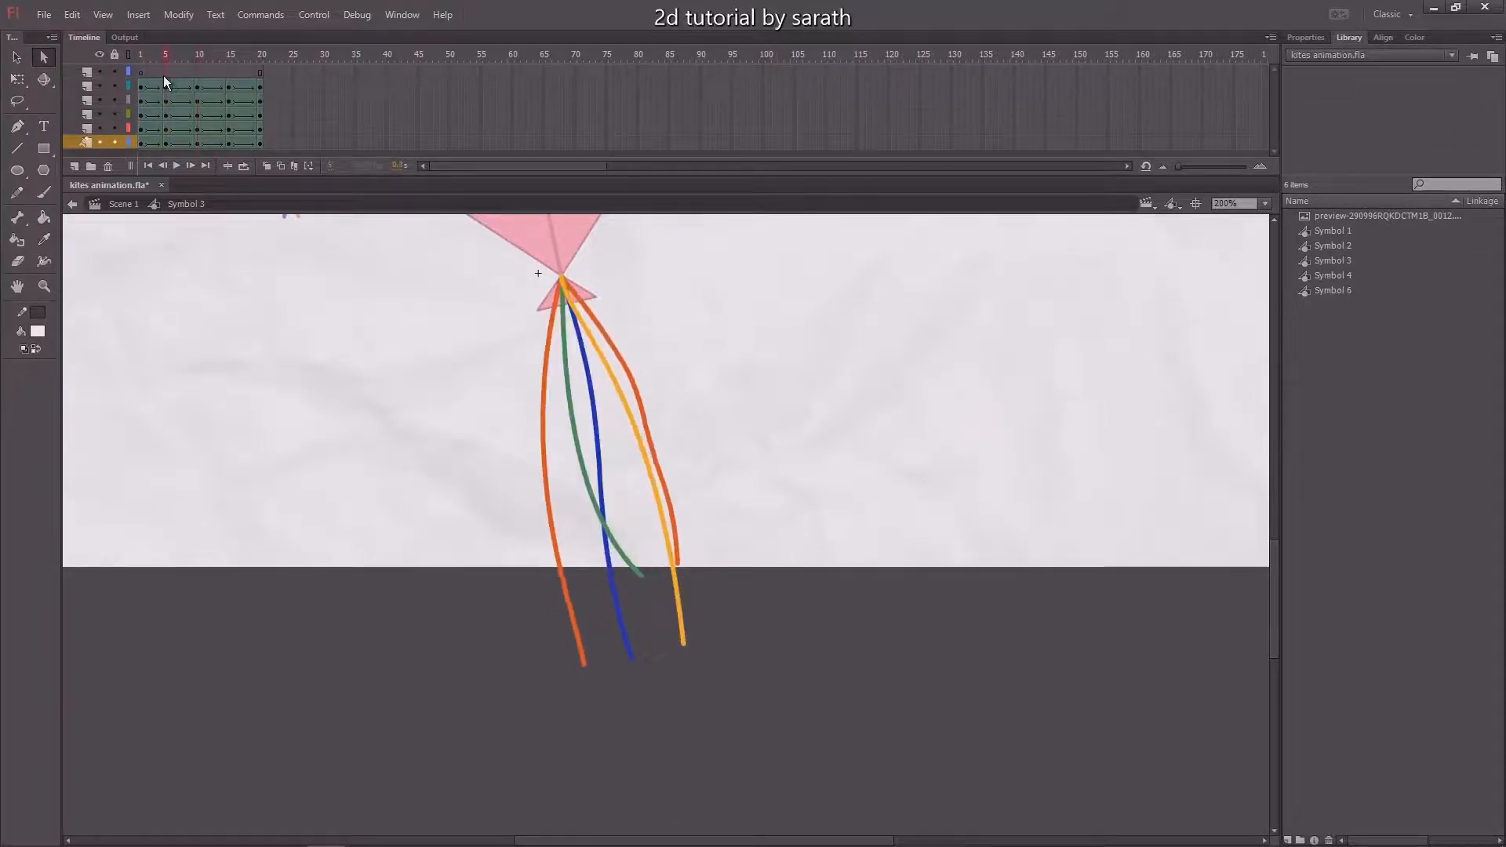
pyautogui.moveTo(652, 618); pyautogui.dragTo(606, 680)
pyautogui.moveTo(601, 585); pyautogui.dragTo(615, 549)
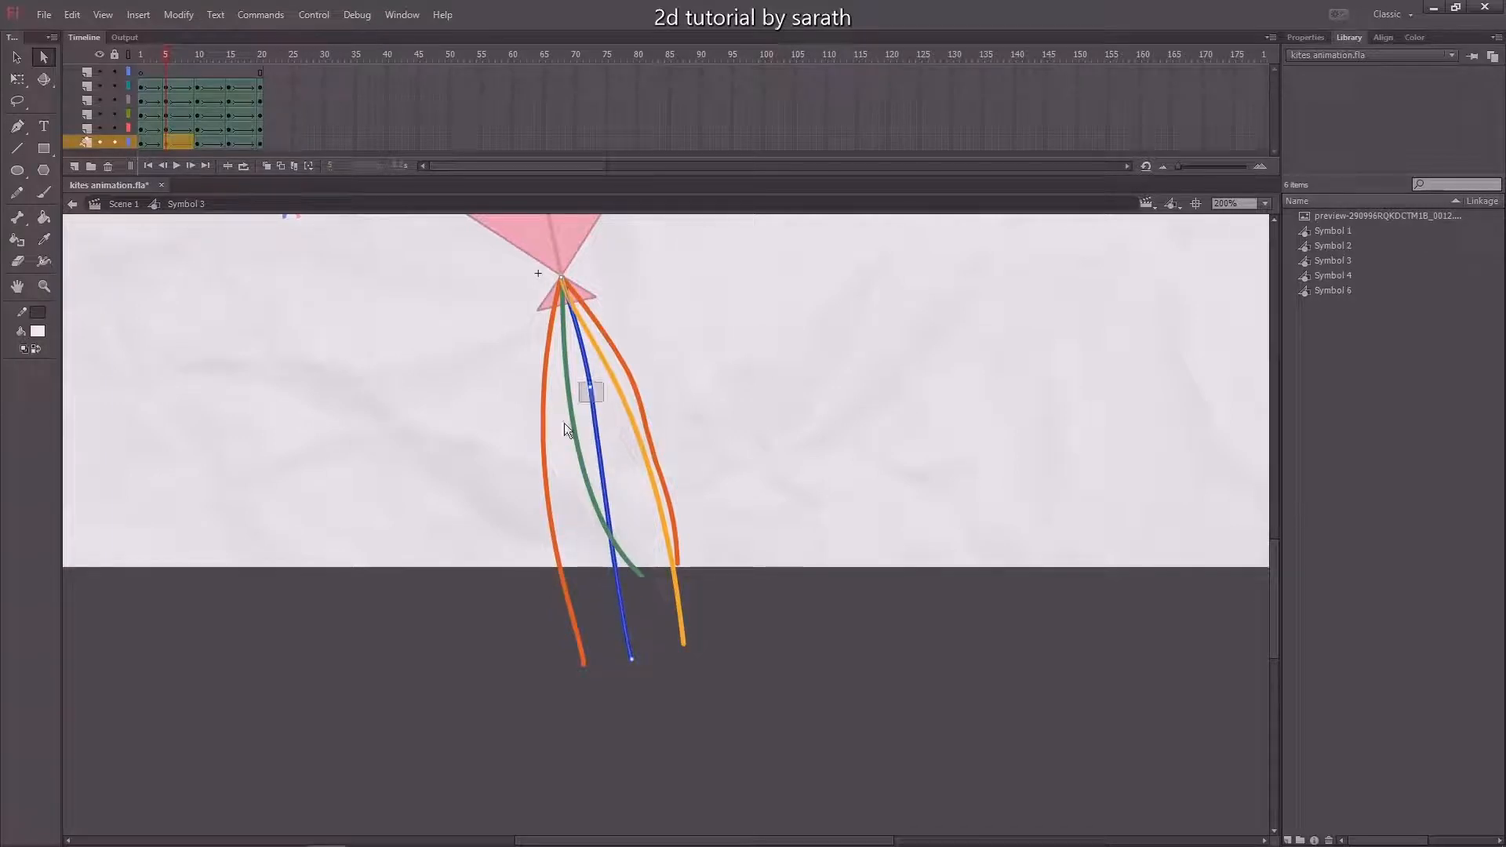
pyautogui.moveTo(564, 422); pyautogui.dragTo(563, 424)
pyautogui.press('Delete')
pyautogui.moveTo(529, 305); pyautogui.dragTo(533, 524)
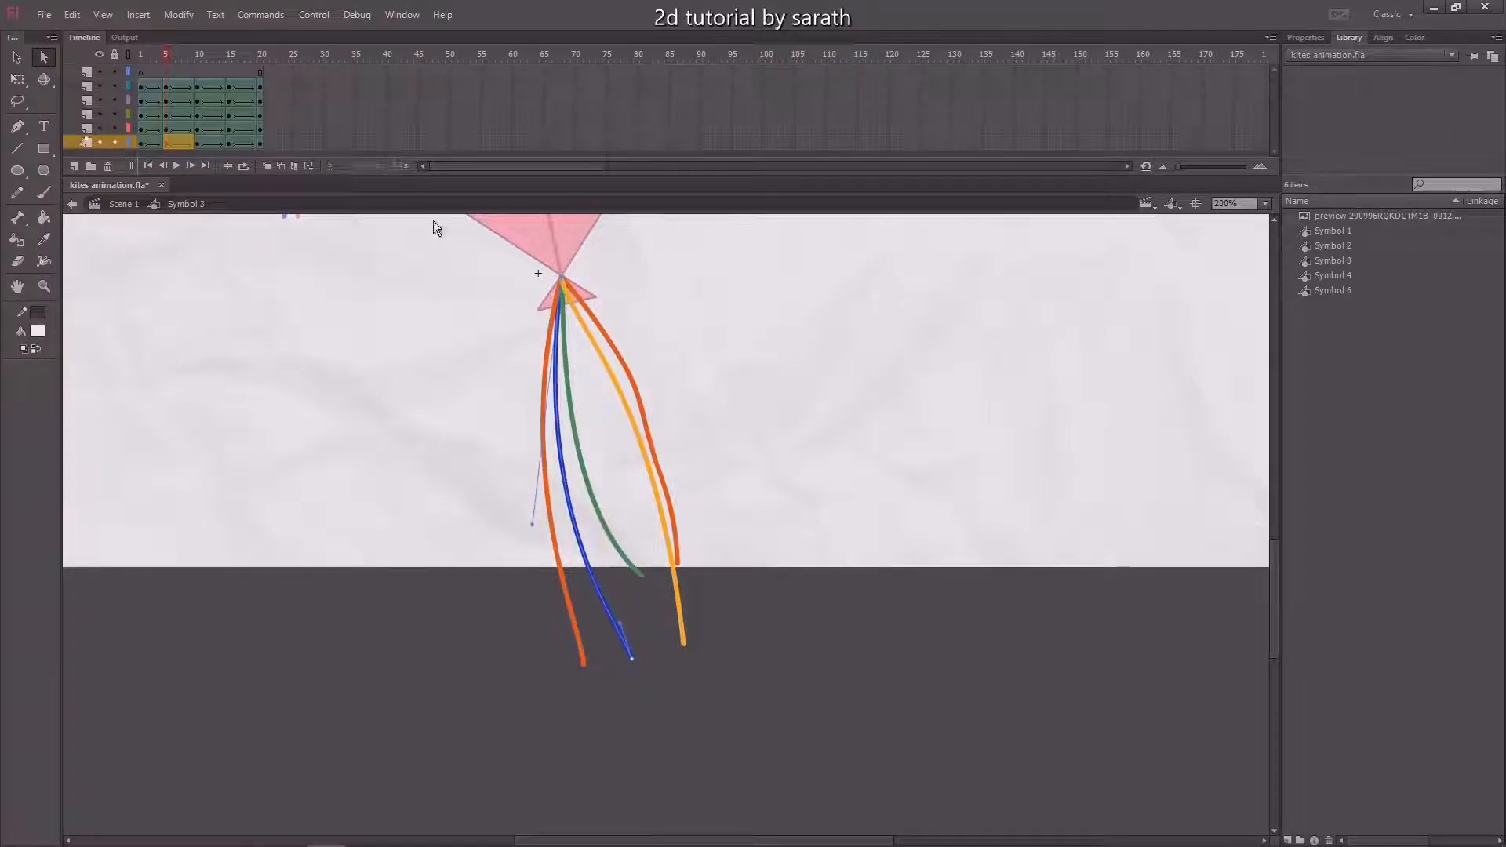
# At frame 15, delete all intermediate anchor points of the blue strand, leaving only its two ends
pyautogui.click(229, 55)
pyautogui.moveTo(639, 626); pyautogui.dragTo(639, 628)
pyautogui.click(605, 534)
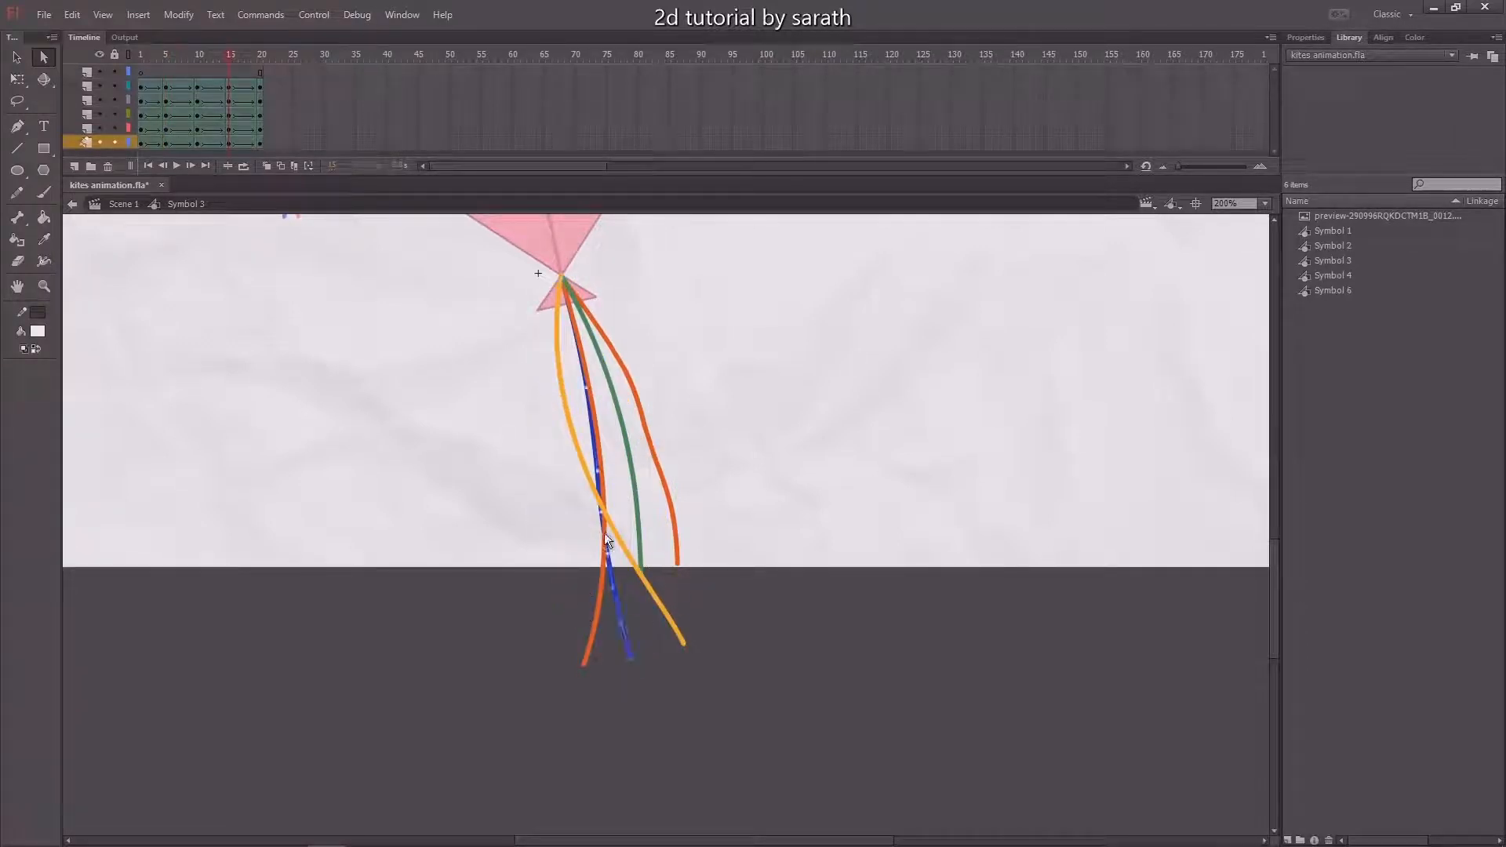
pyautogui.moveTo(617, 534); pyautogui.dragTo(617, 533)
pyautogui.press('Delete')
pyautogui.moveTo(587, 454); pyautogui.dragTo(609, 484)
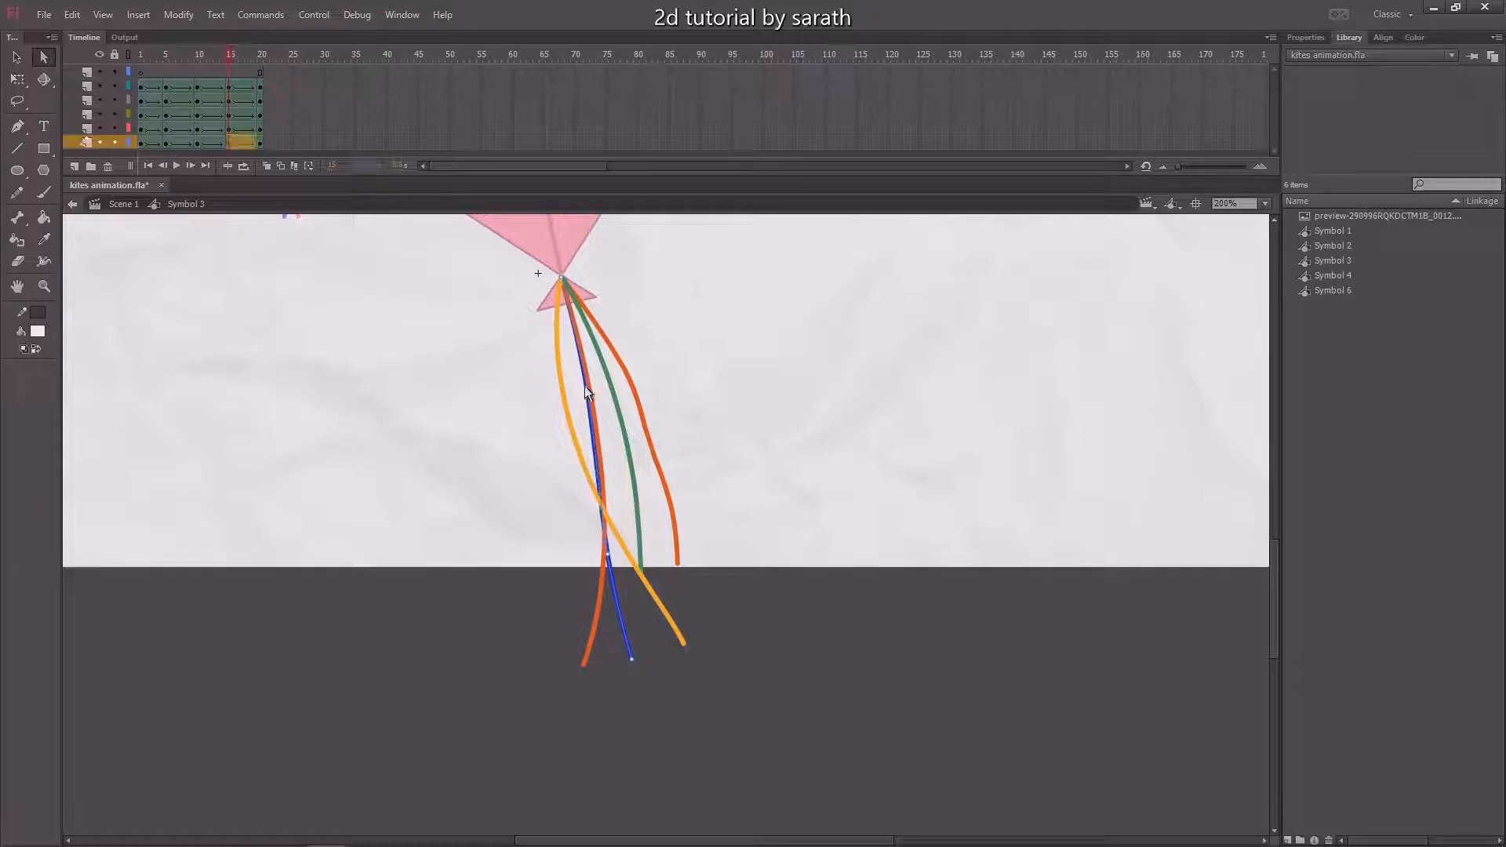
pyautogui.press('Delete')
pyautogui.moveTo(618, 572); pyautogui.dragTo(620, 571)
pyautogui.press('Delete')
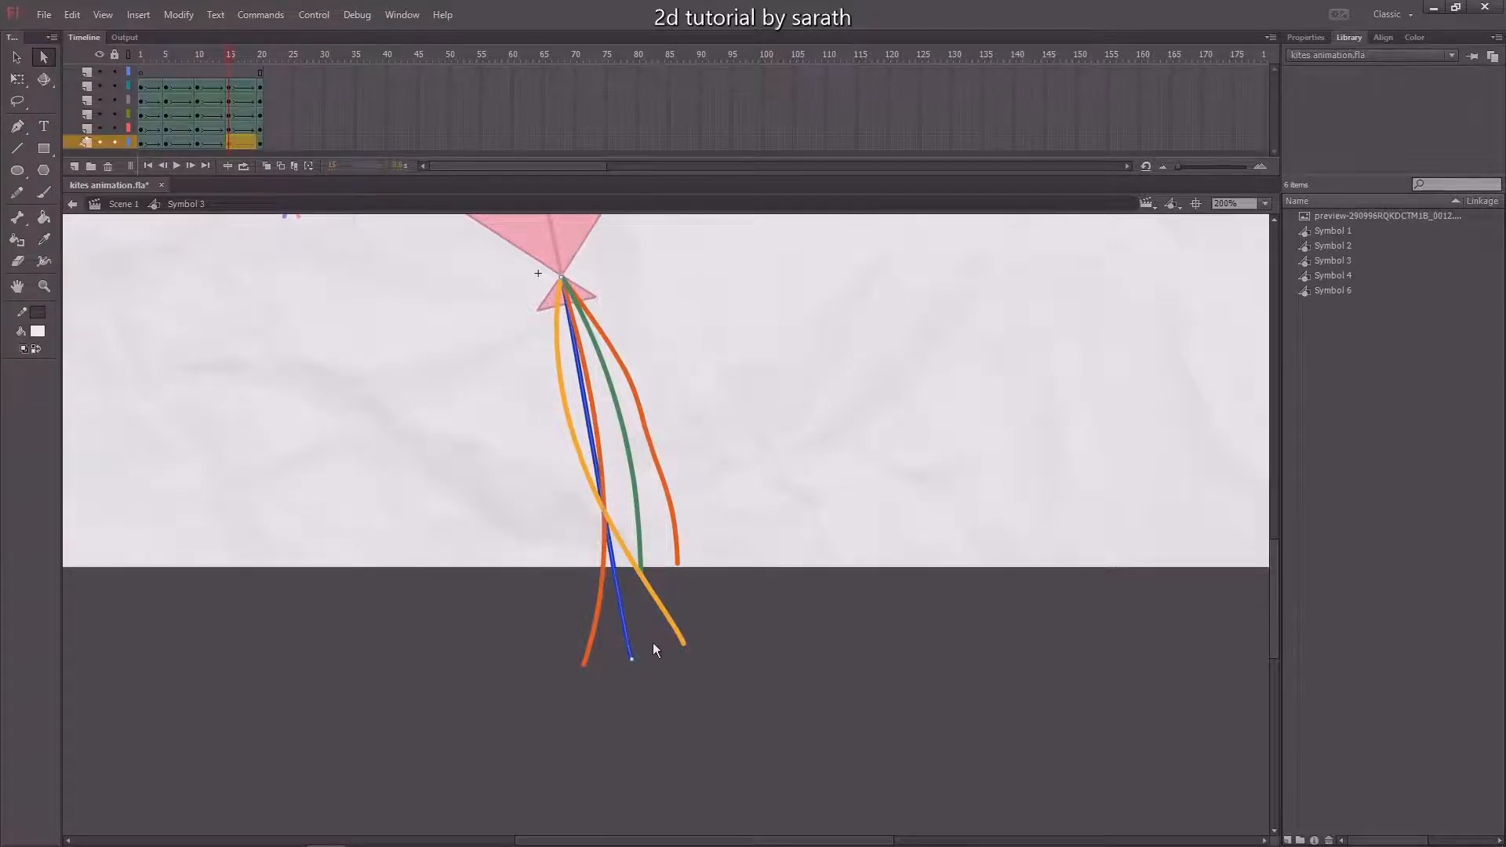
# Bow the simplified blue strand right at frame 15 using its lower curve handle, and play the animation
pyautogui.moveTo(650, 644); pyautogui.dragTo(584, 713)
pyautogui.moveTo(623, 625); pyautogui.dragTo(649, 452)
pyautogui.press('Return')
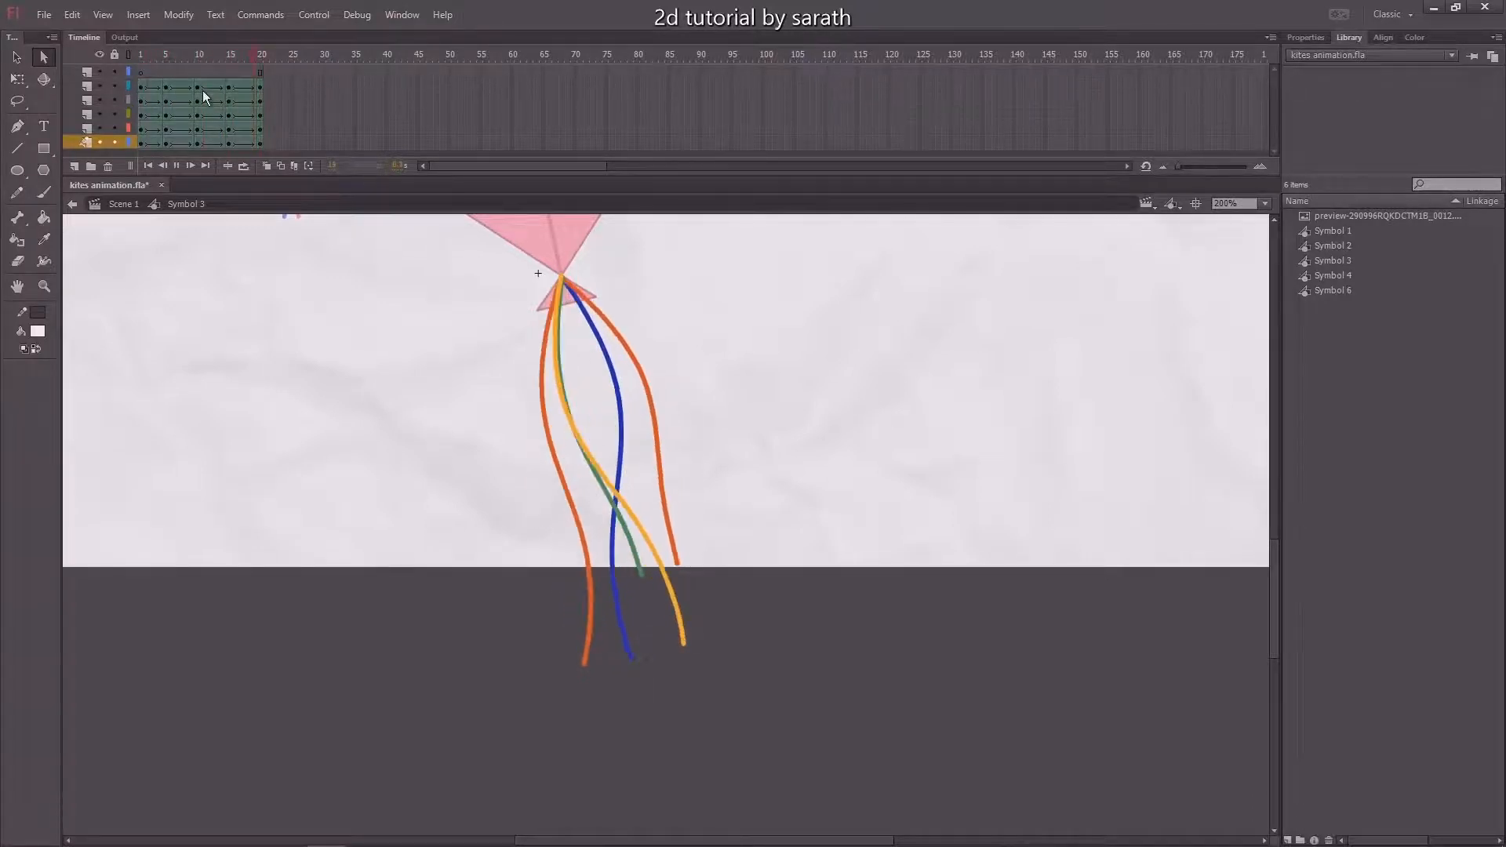
# At frame 5, delete the rightmost orange strand's intermediate anchor points and bow it inward toward the green strand
pyautogui.moveTo(174, 58); pyautogui.dragTo(167, 88)
pyautogui.click(648, 424)
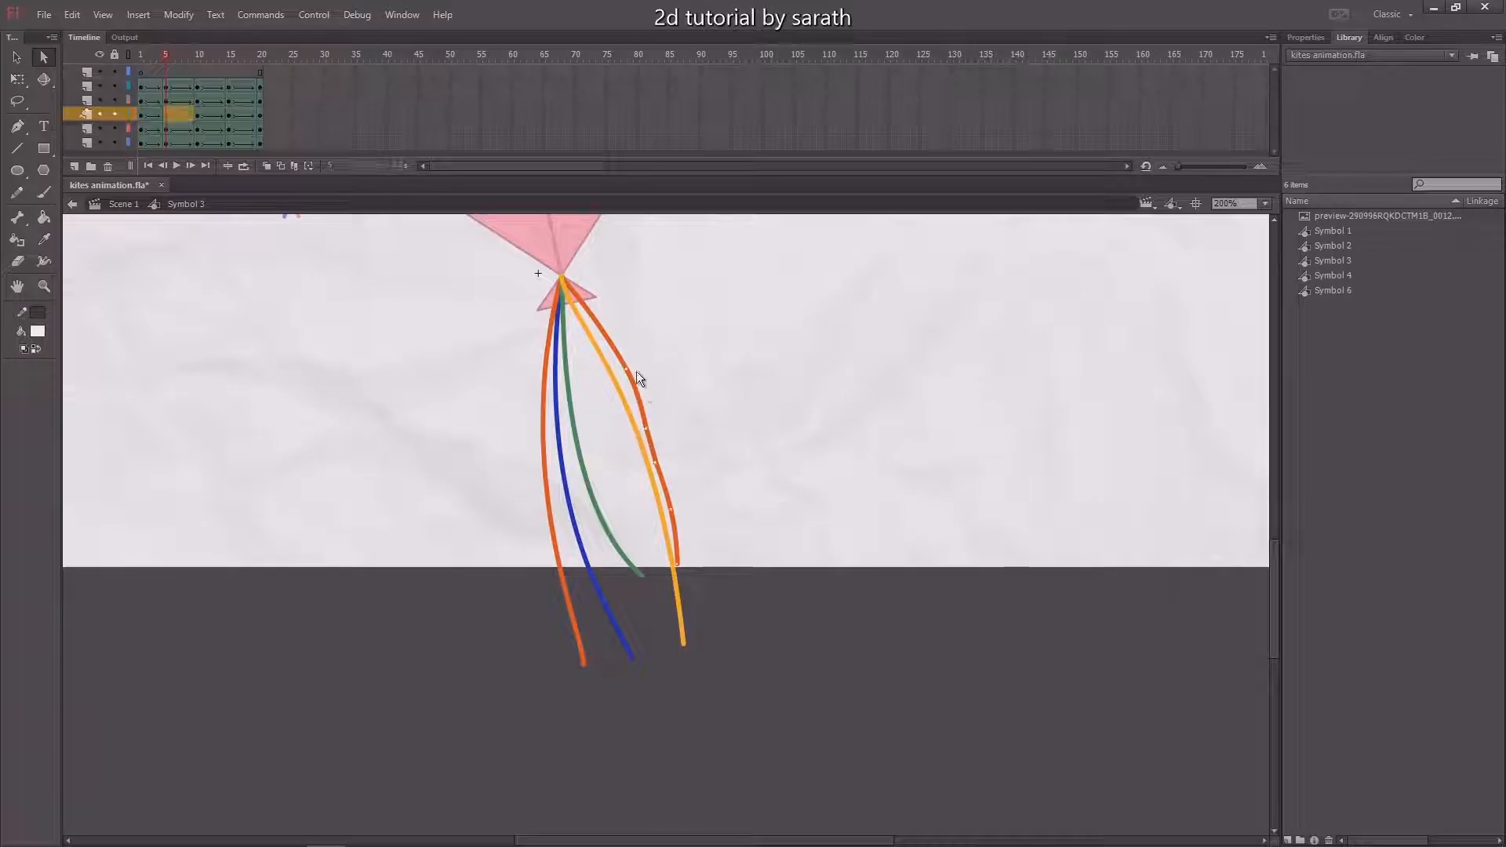
pyautogui.moveTo(655, 346); pyautogui.dragTo(637, 474)
pyautogui.press('Delete')
pyautogui.press('Delete')
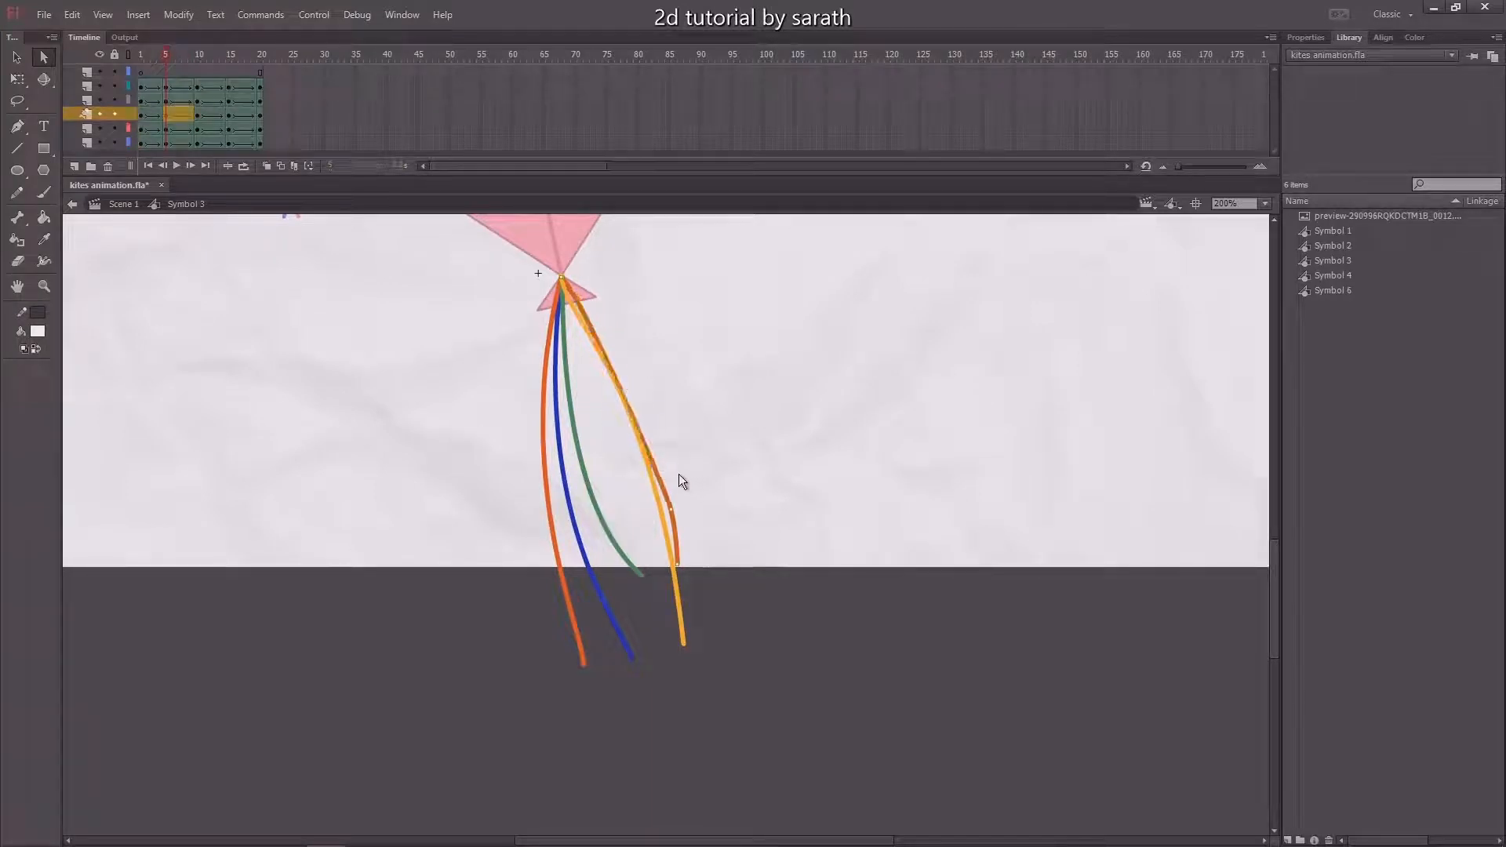
pyautogui.press('Delete')
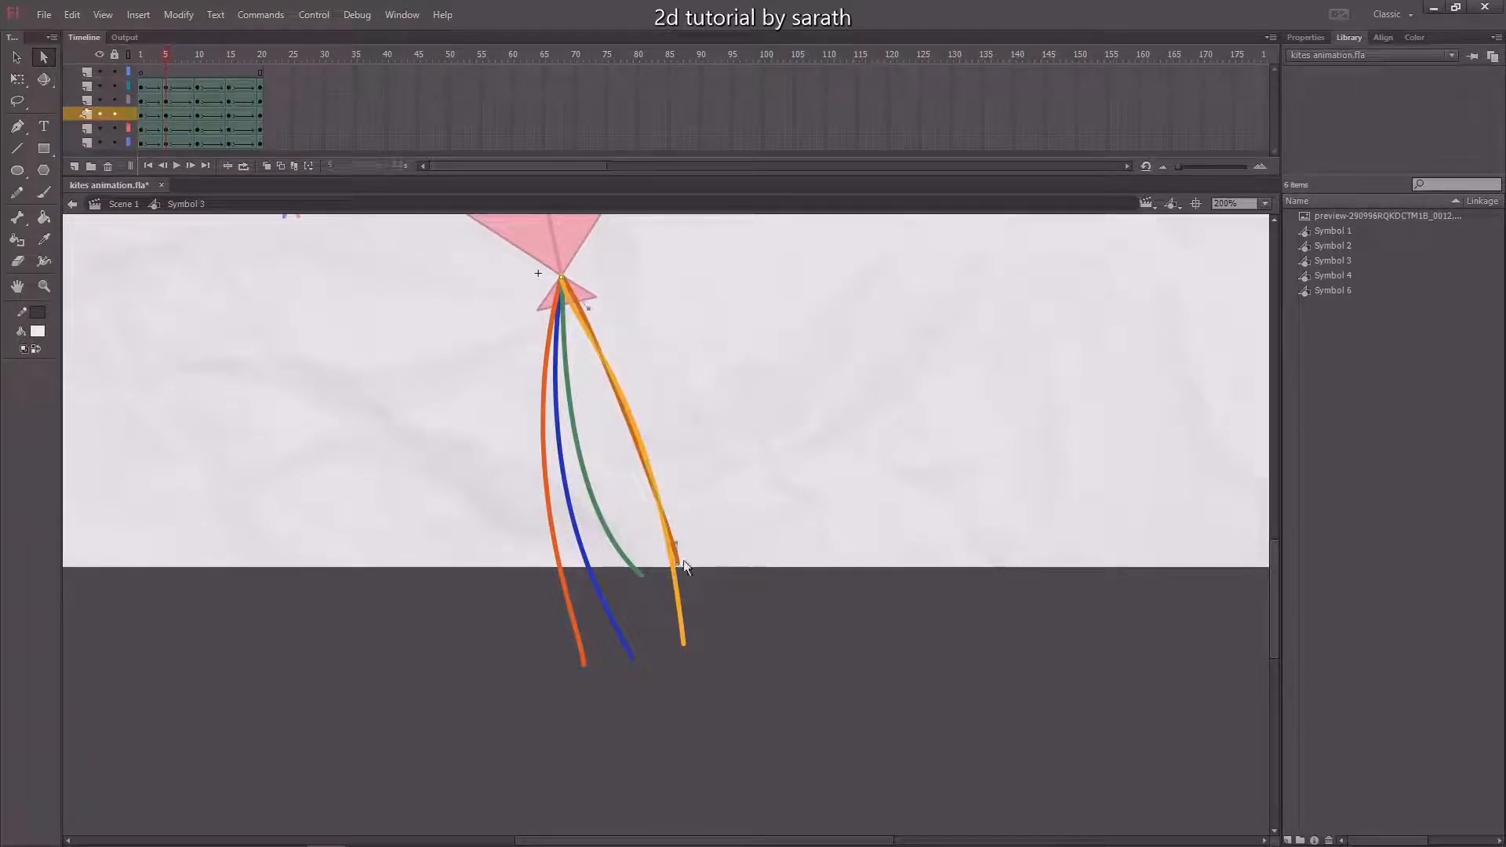
pyautogui.moveTo(675, 545); pyautogui.dragTo(567, 467)
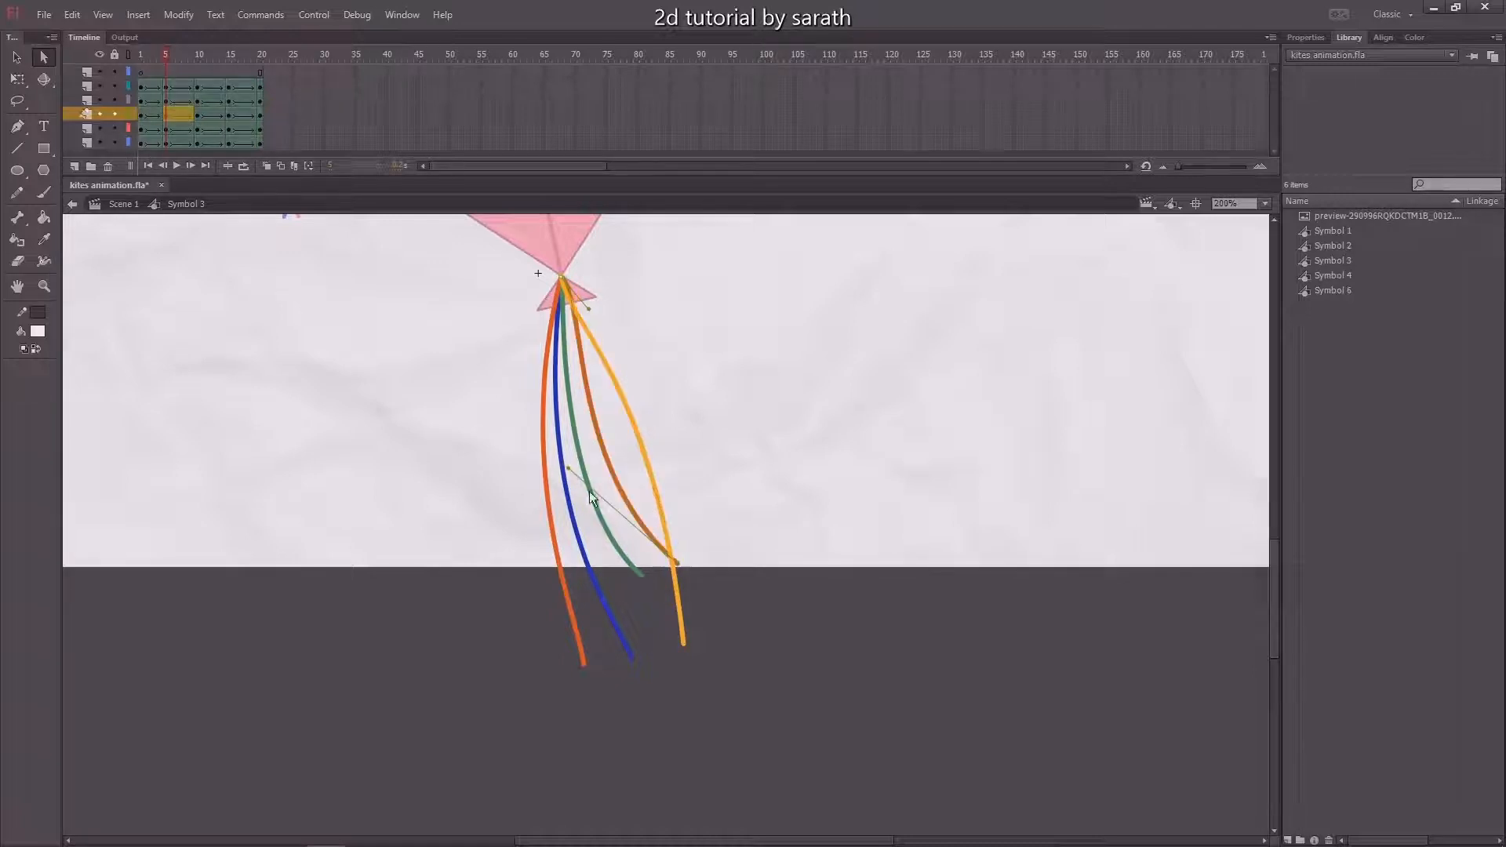
# At frame 15, delete the intermediate anchor points of the rightmost orange strand
pyautogui.click(229, 56)
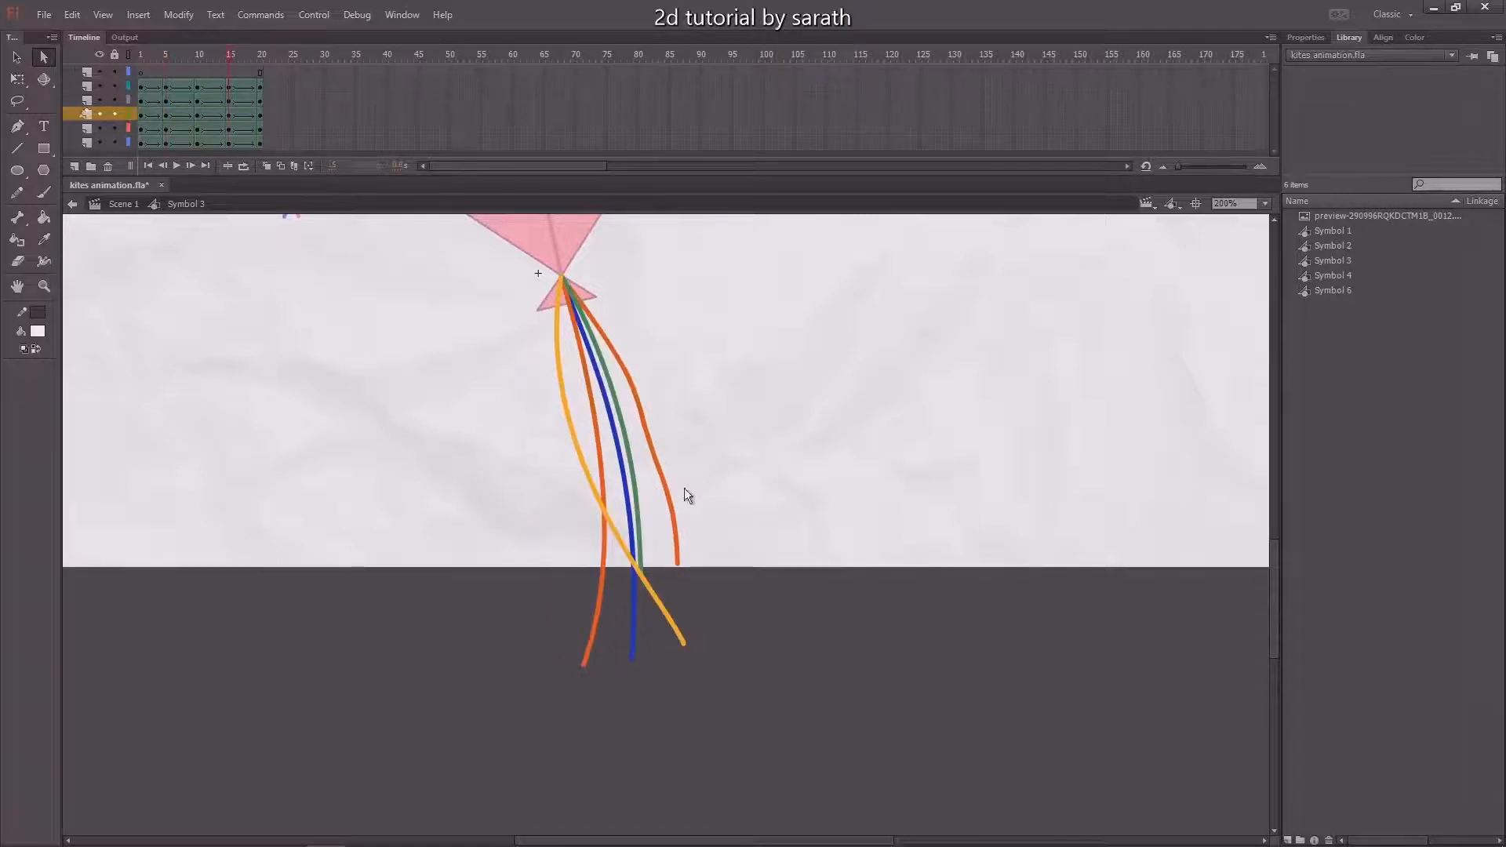
pyautogui.click(674, 514)
pyautogui.moveTo(677, 422); pyautogui.dragTo(634, 470)
pyautogui.press('Delete')
pyautogui.moveTo(659, 360); pyautogui.dragTo(617, 408)
pyautogui.press('Delete')
pyautogui.moveTo(684, 514); pyautogui.dragTo(656, 483)
pyautogui.press('Delete')
# Try bowing the rightmost orange strand inward at frame 15 with its upper curve handle, and compare it with frame 5
pyautogui.moveTo(714, 574); pyautogui.dragTo(673, 559)
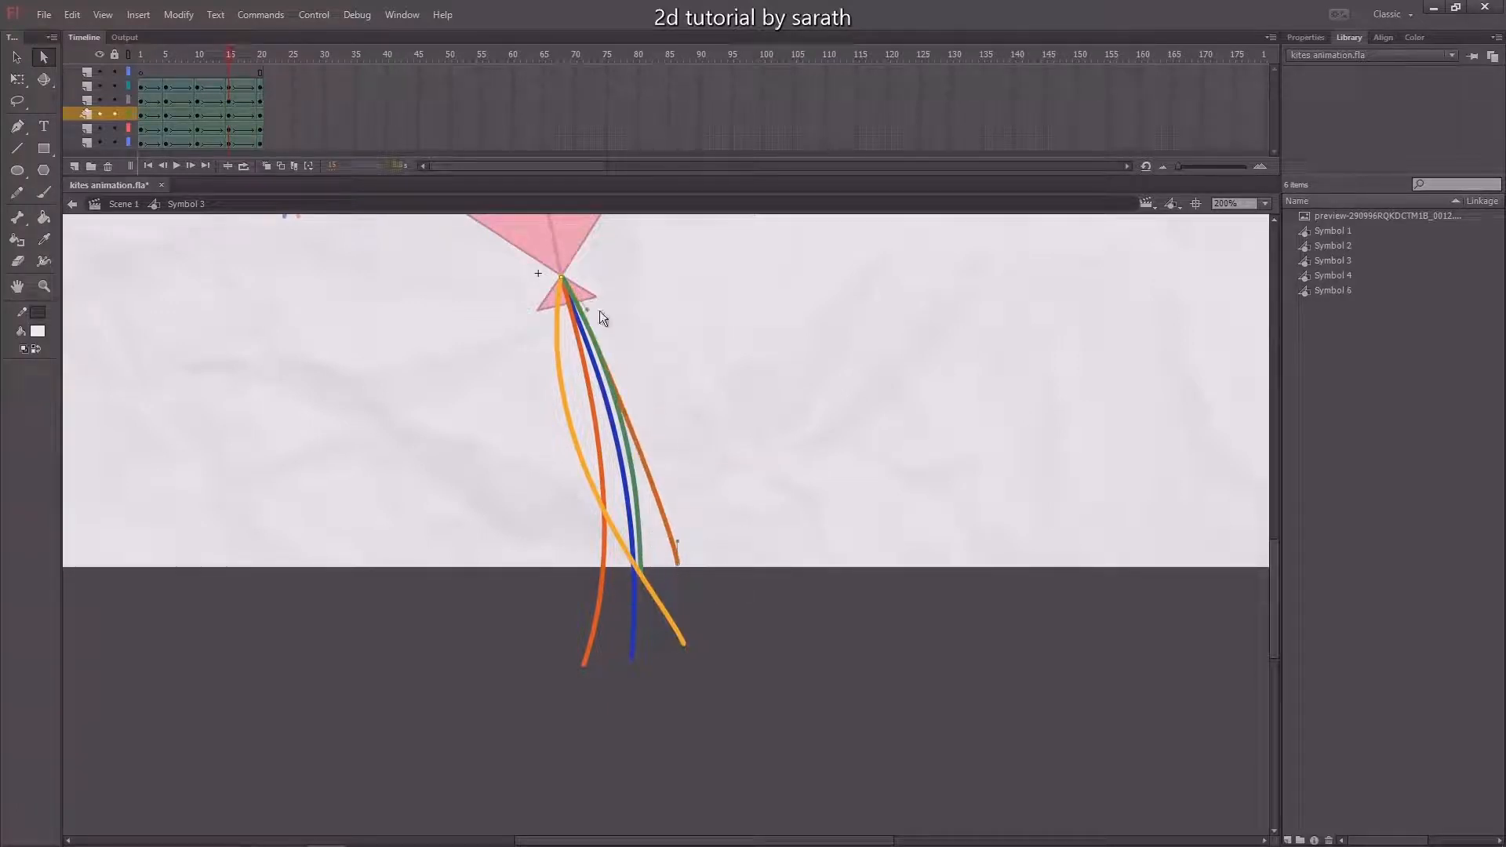
pyautogui.moveTo(587, 313); pyautogui.dragTo(546, 391)
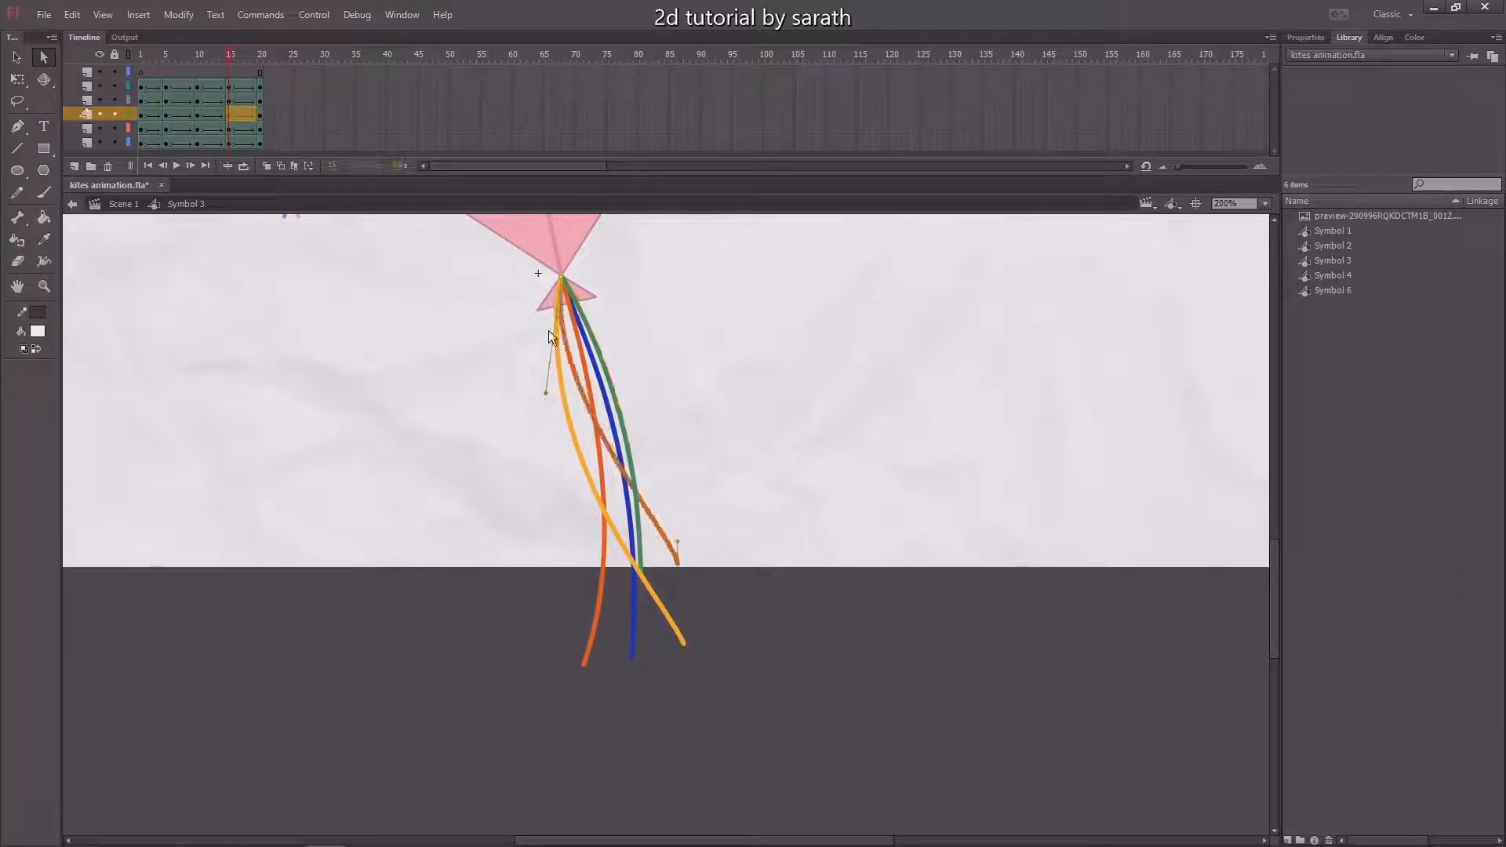
pyautogui.click(165, 57)
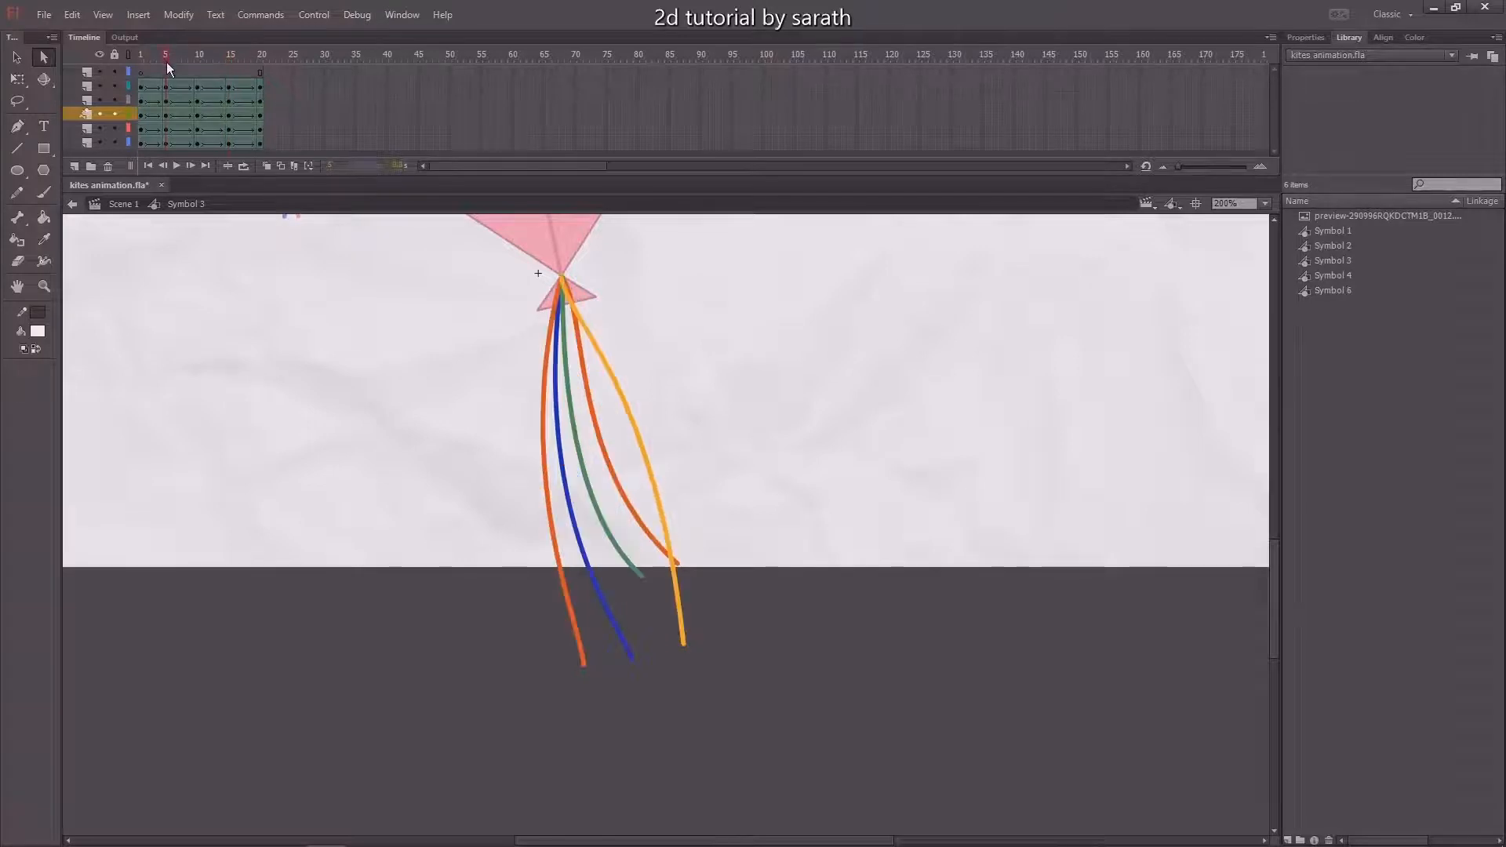
pyautogui.click(230, 56)
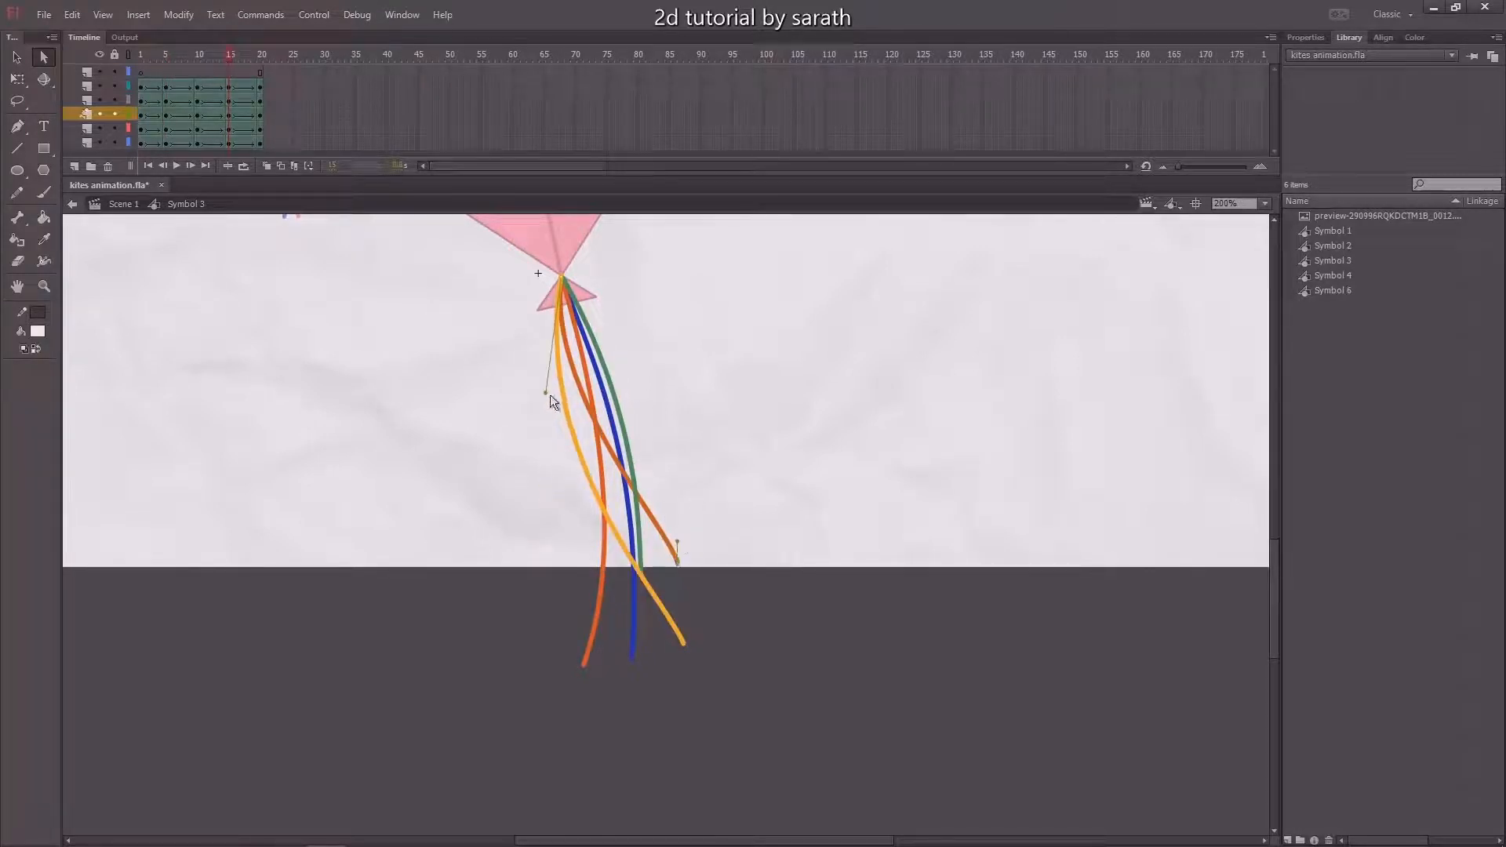
# Bow the rightmost orange strand outward to the right at frame 15 using its upper curve handle, and play the animation
pyautogui.click(600, 397)
pyautogui.moveTo(599, 392); pyautogui.dragTo(662, 370)
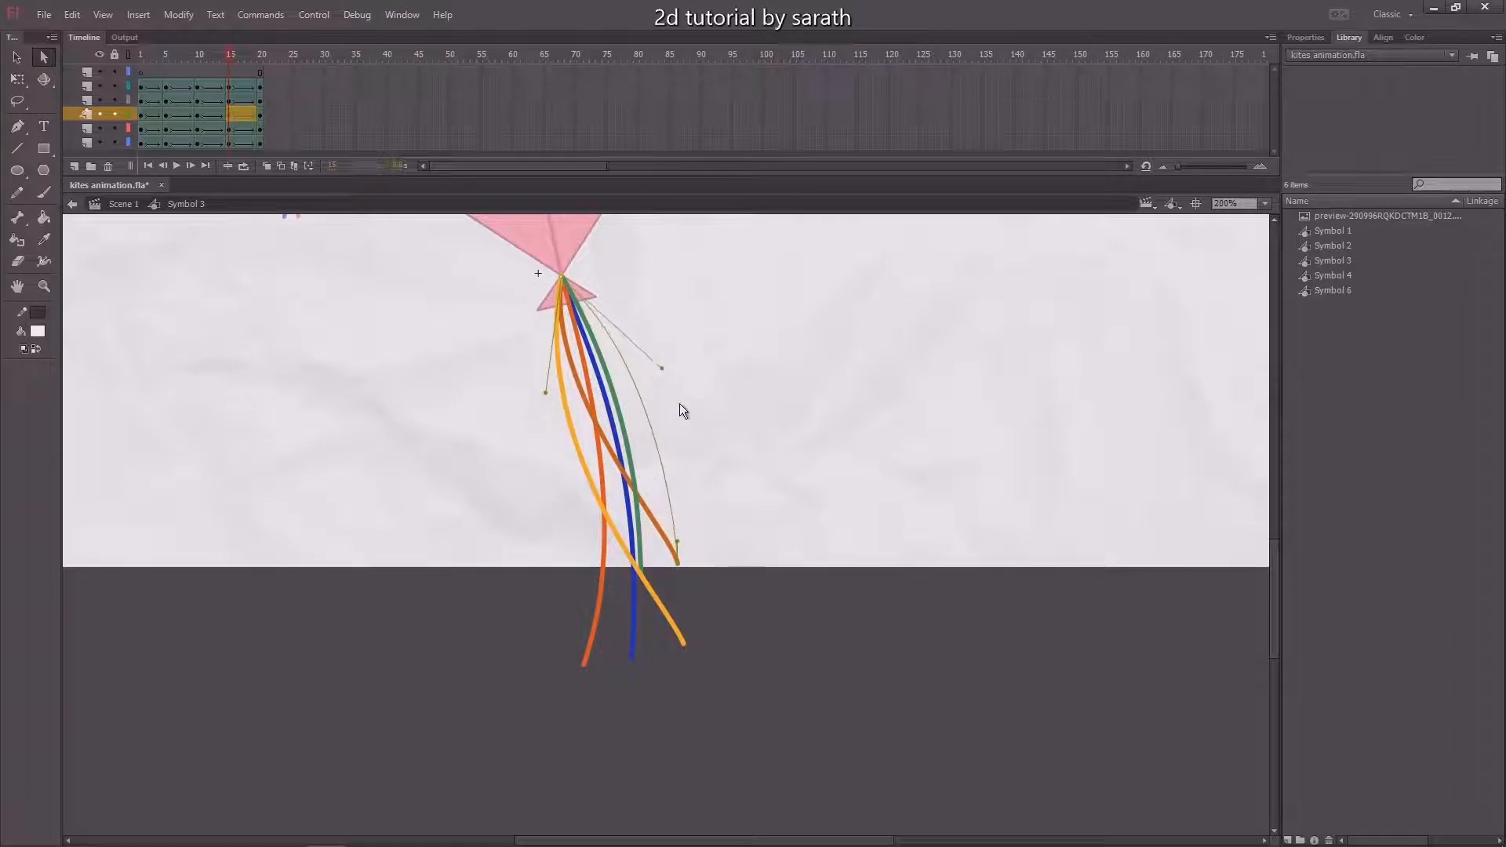
pyautogui.press('Return')
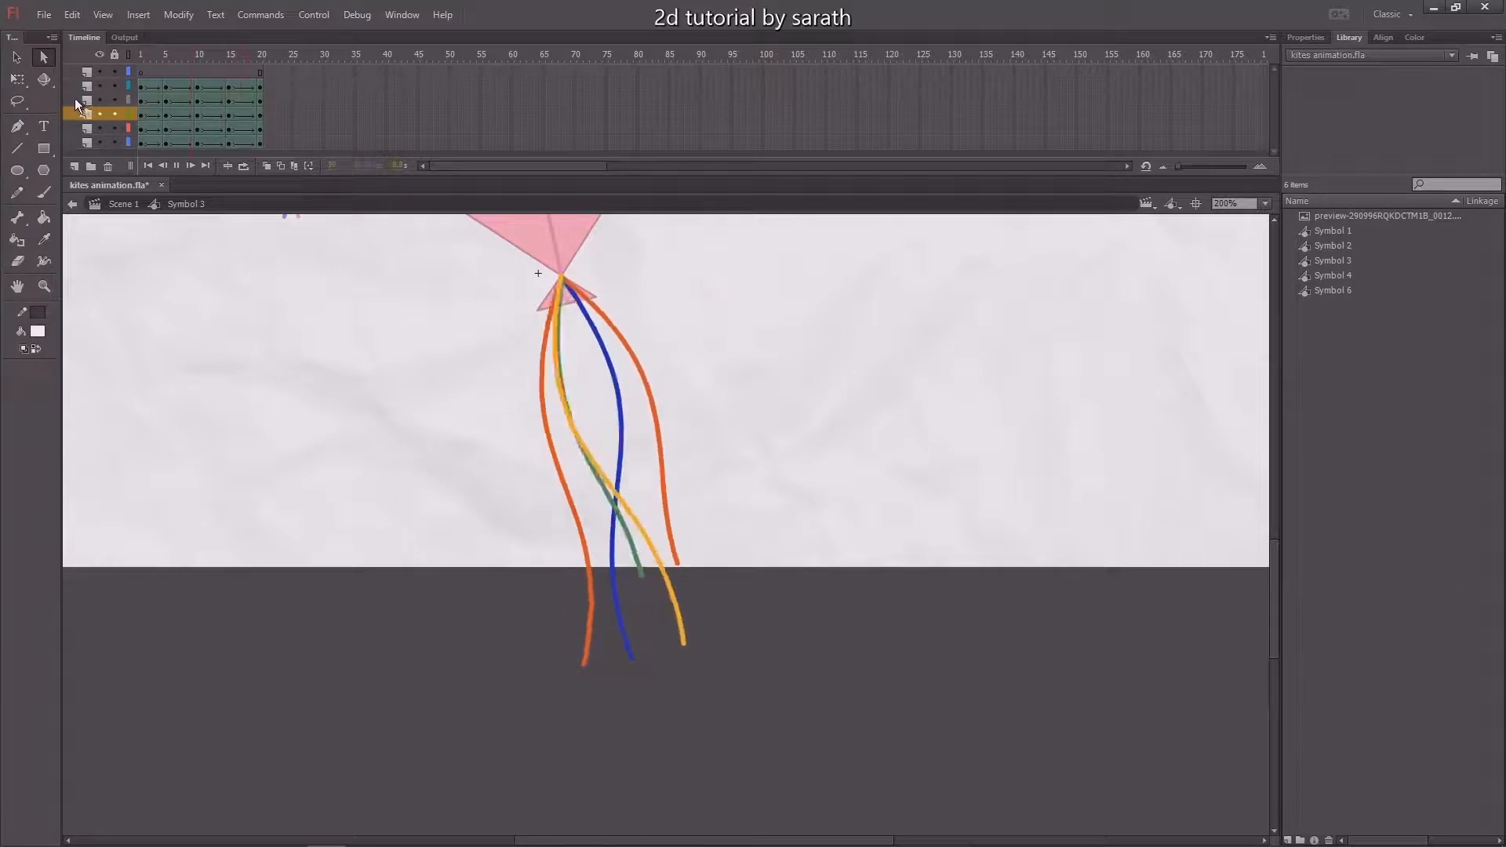
# Play back the tail animation, and shorten the leftmost orange strand at frame 5 with Free Transform
pyautogui.hotkey('ctrl', '1')
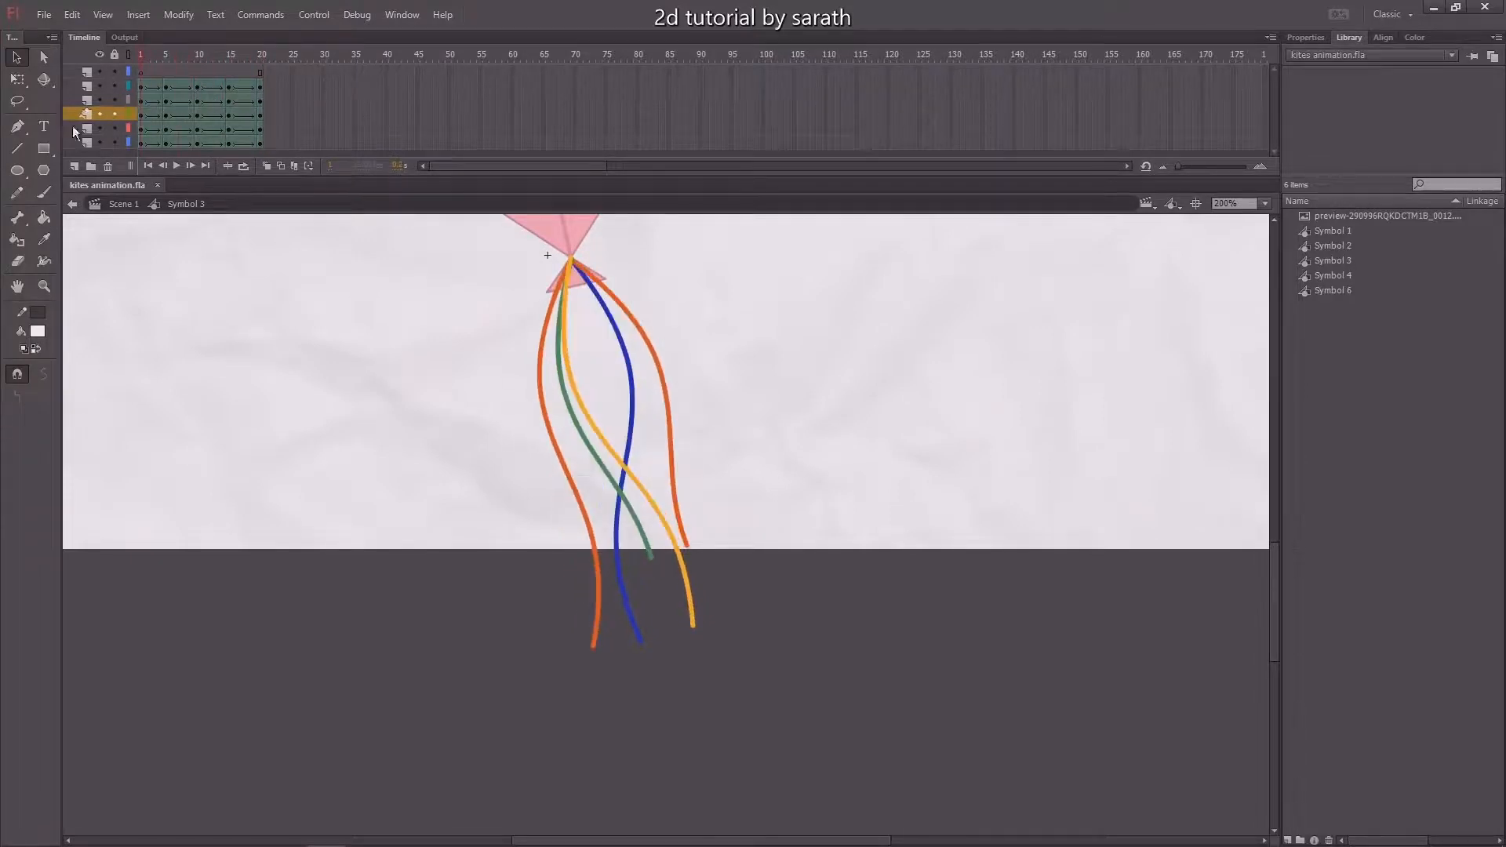
pyautogui.press('Return')
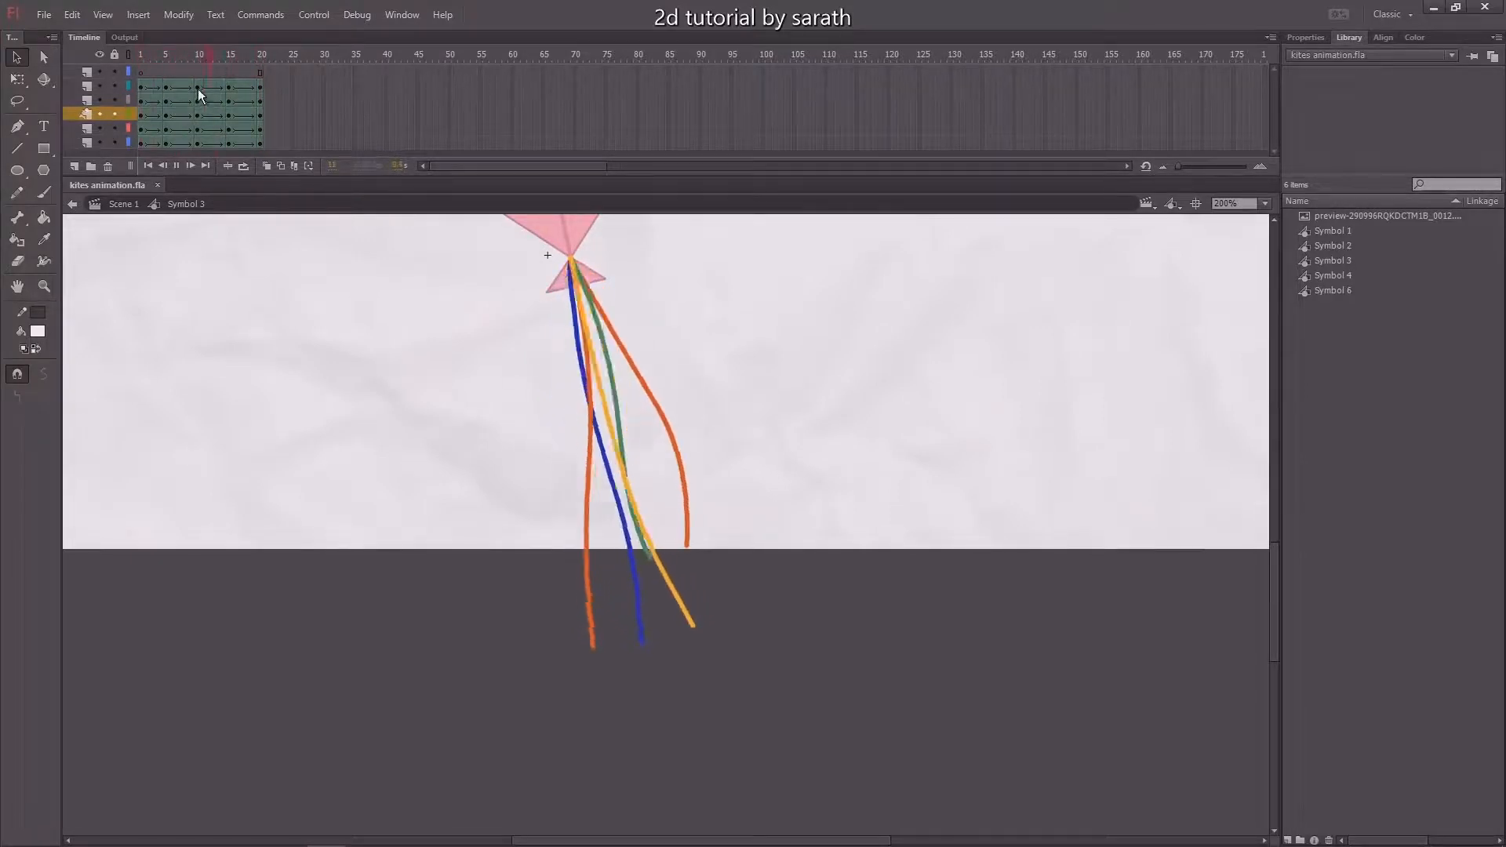
pyautogui.click(164, 62)
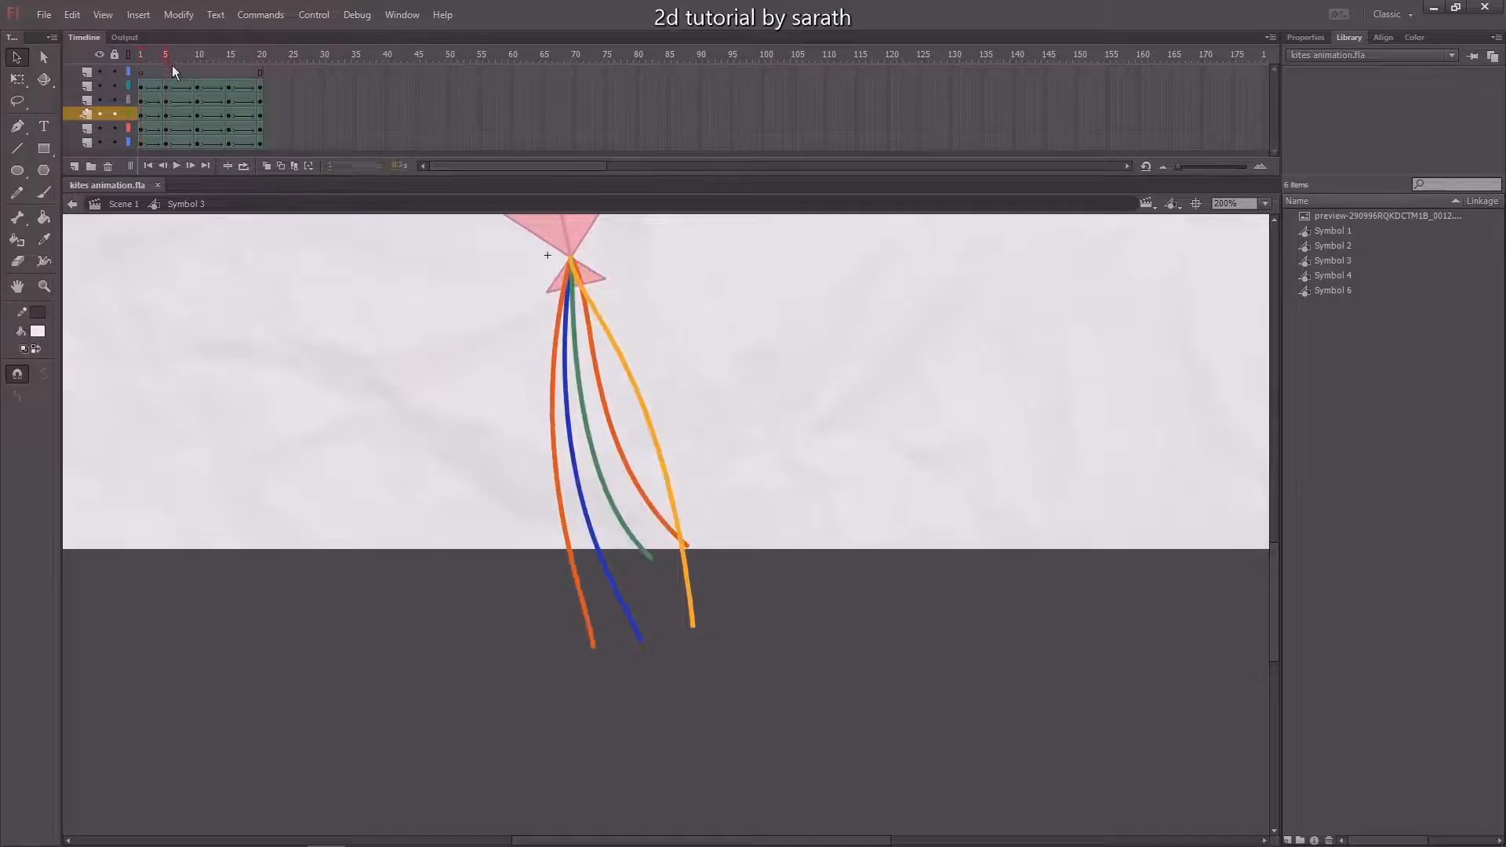
pyautogui.click(554, 490)
pyautogui.press('q')
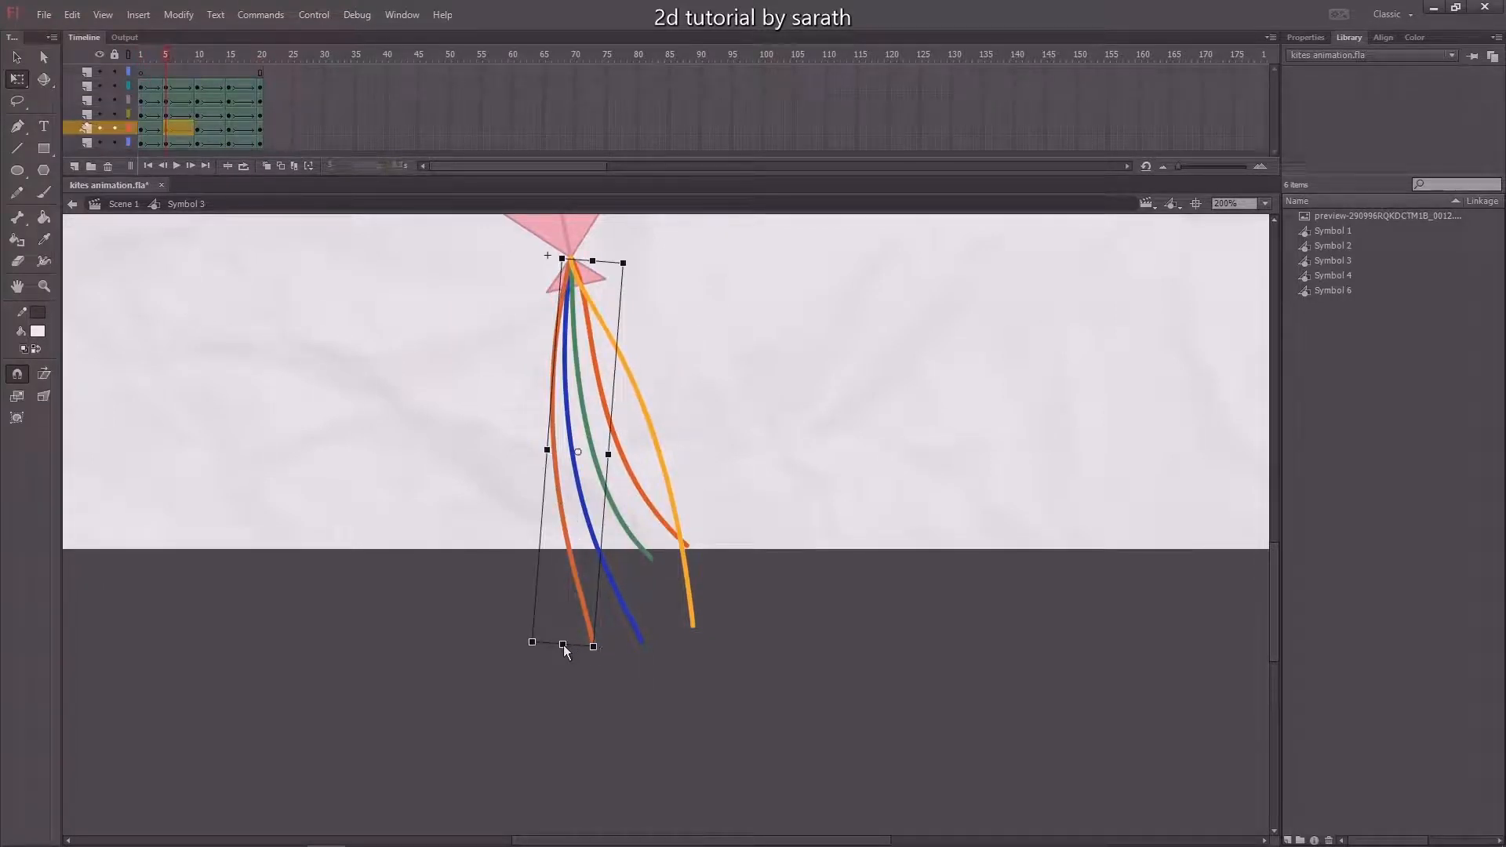
pyautogui.moveTo(564, 645); pyautogui.dragTo(566, 581)
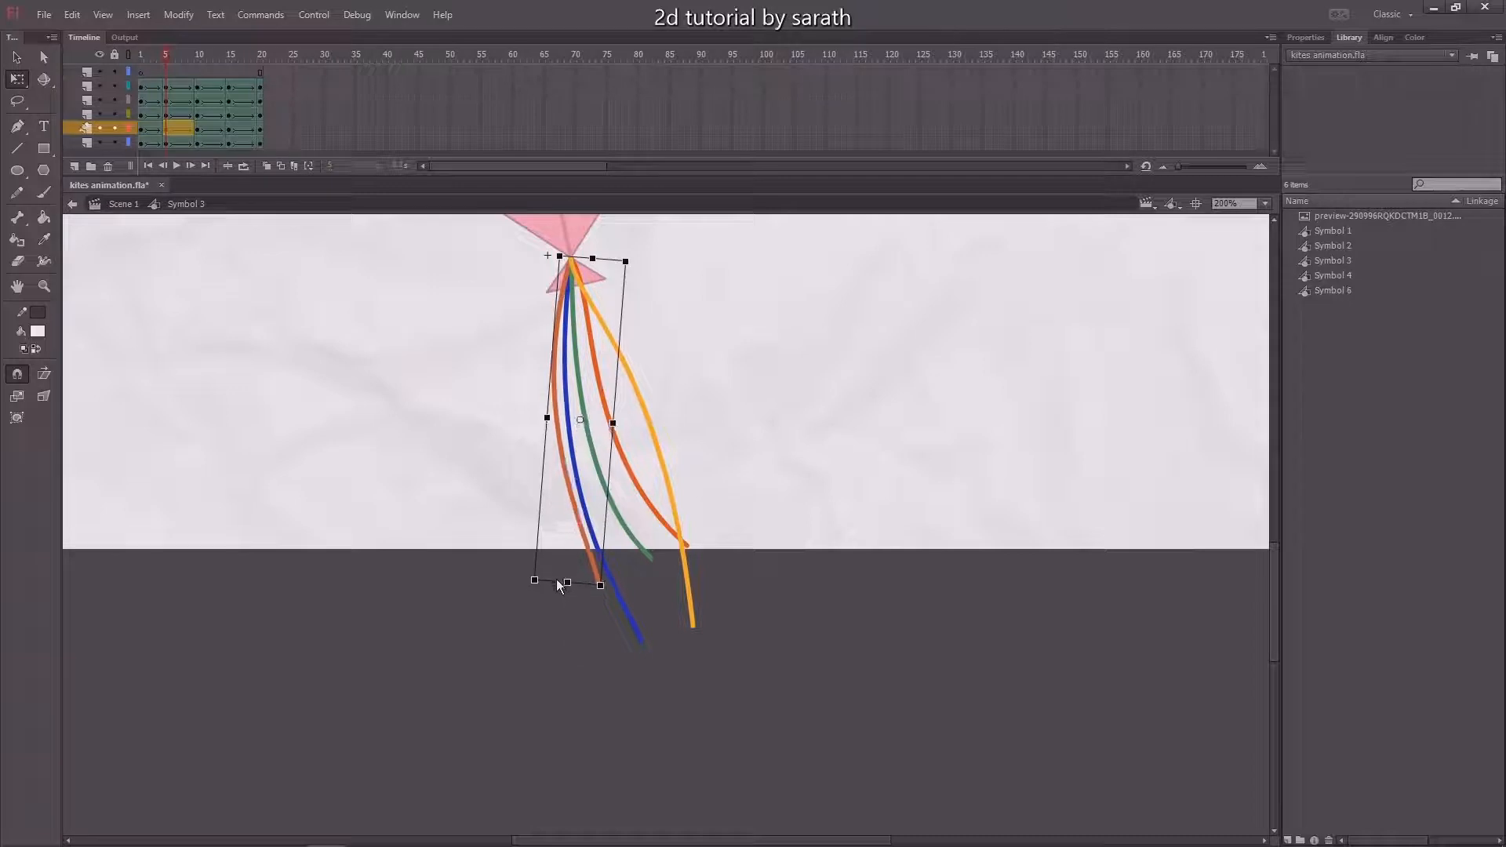
# At frame 5, stretch the blue strand slightly longer and shorten the green strand
pyautogui.click(631, 627)
pyautogui.moveTo(592, 645); pyautogui.dragTo(592, 665)
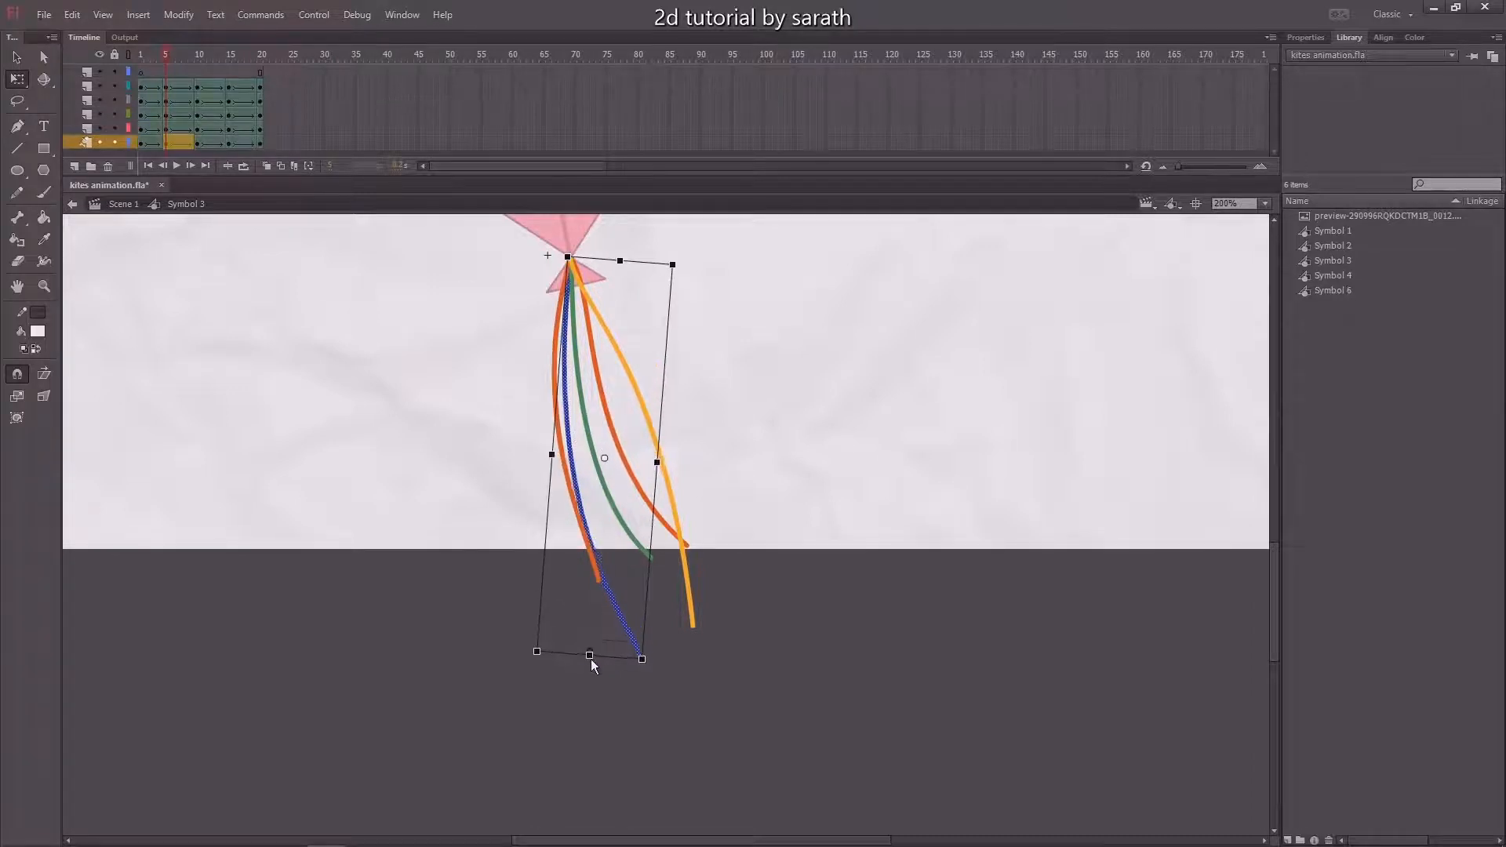
pyautogui.click(630, 530)
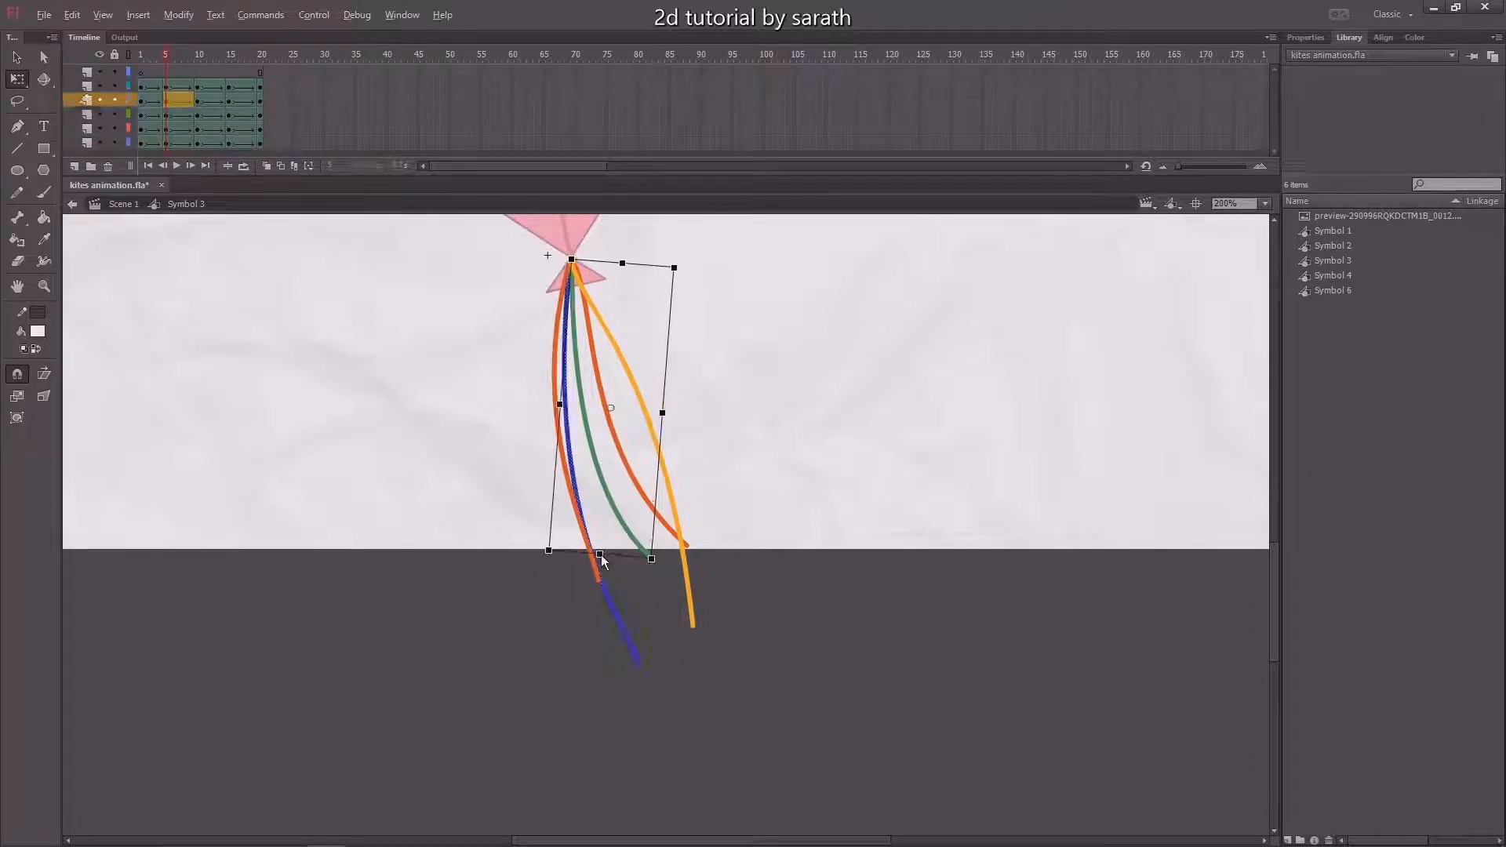
pyautogui.moveTo(601, 555); pyautogui.dragTo(592, 520)
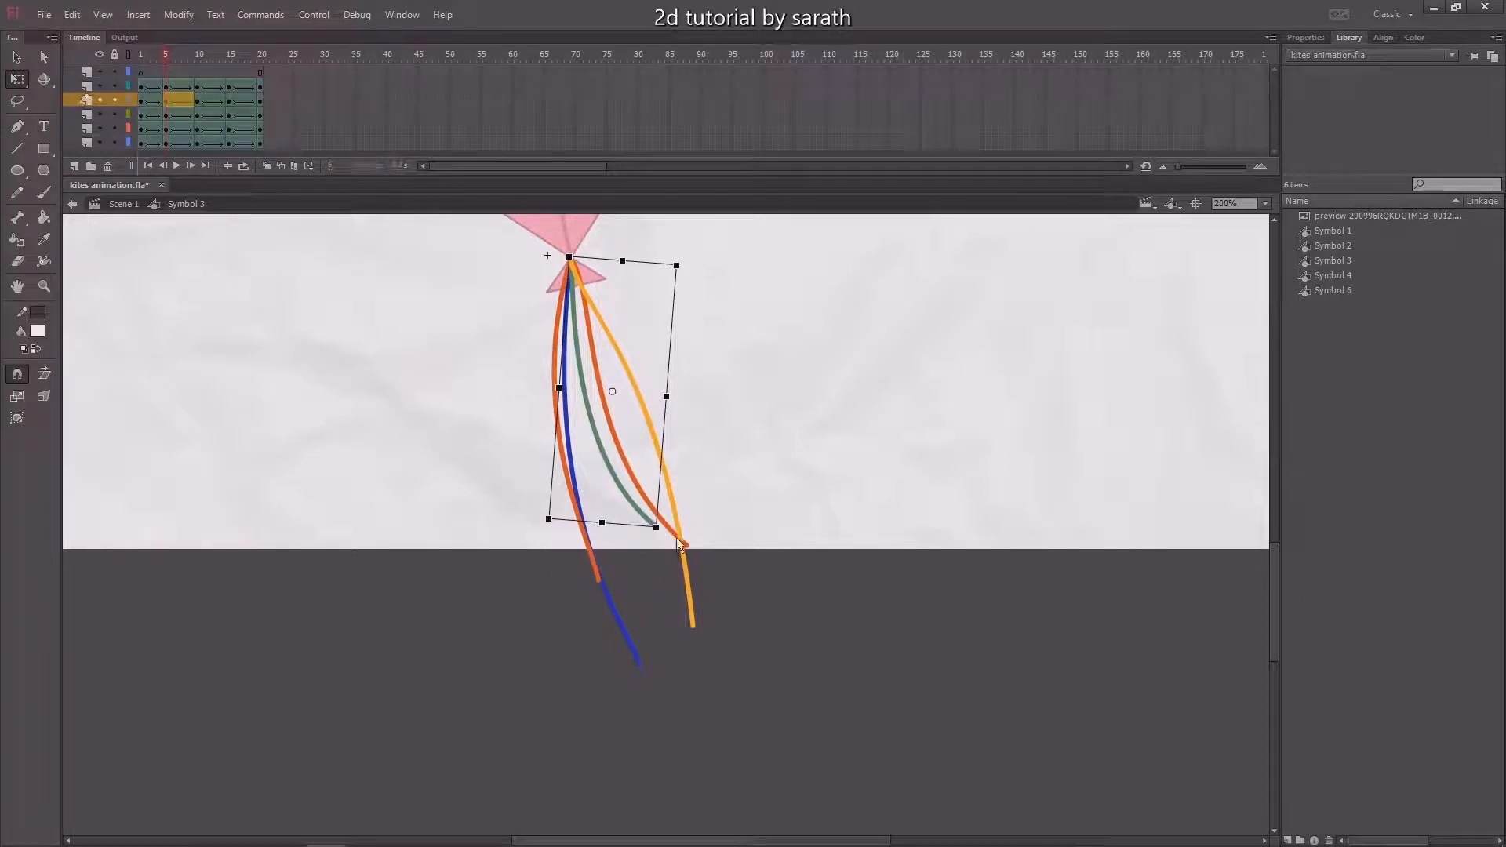
# At frame 5, stretch the rightmost orange strand longer and shorten the yellow strand
pyautogui.click(632, 472)
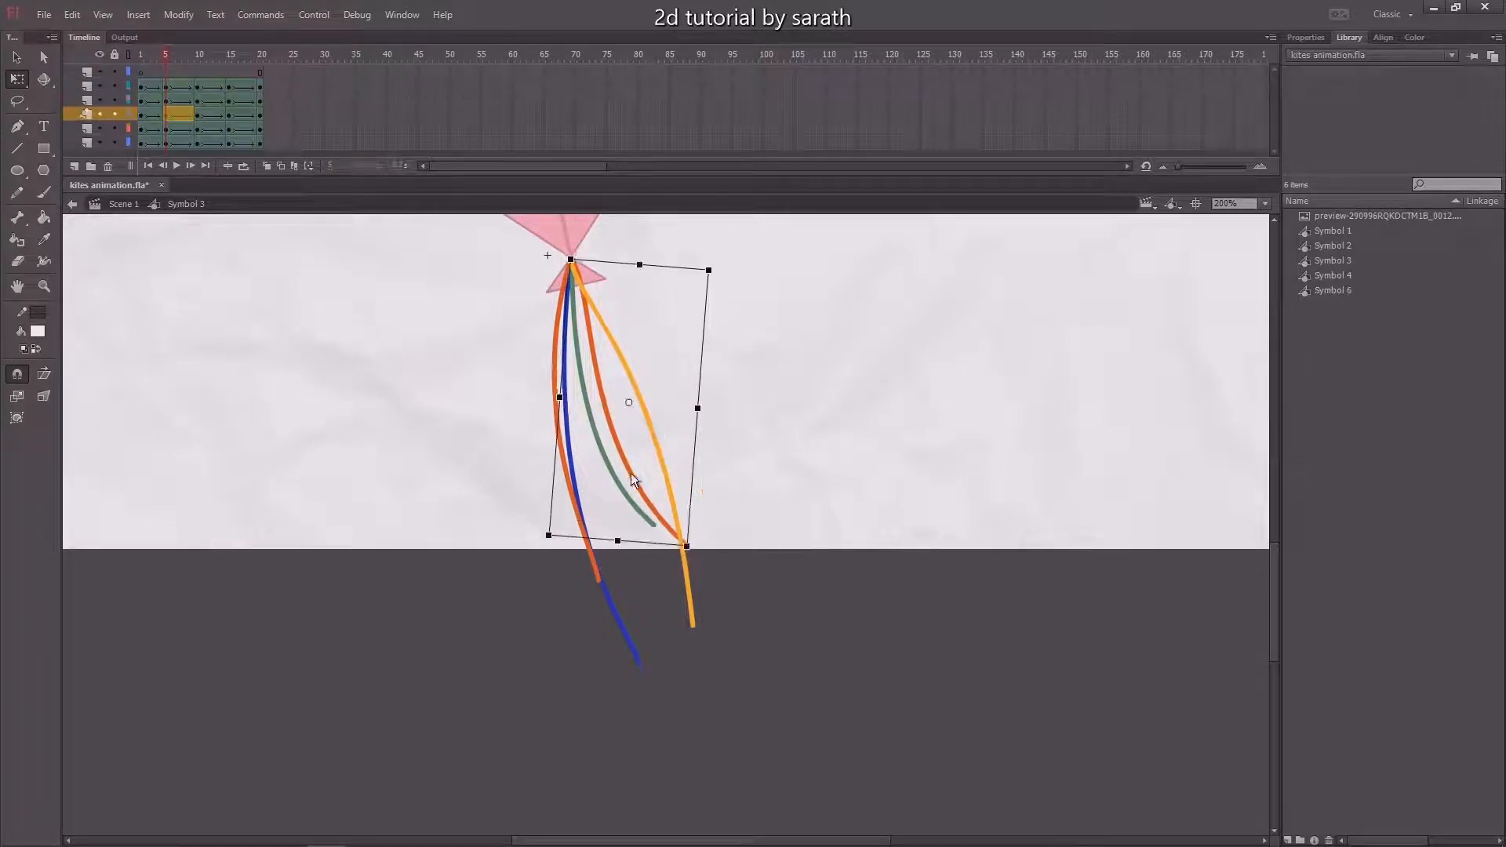
pyautogui.moveTo(616, 540); pyautogui.dragTo(628, 585)
pyautogui.click(664, 465)
# At frame 15, shorten the leftmost orange strand and narrow the yellow strand toward the left
pyautogui.moveTo(166, 63); pyautogui.dragTo(231, 101)
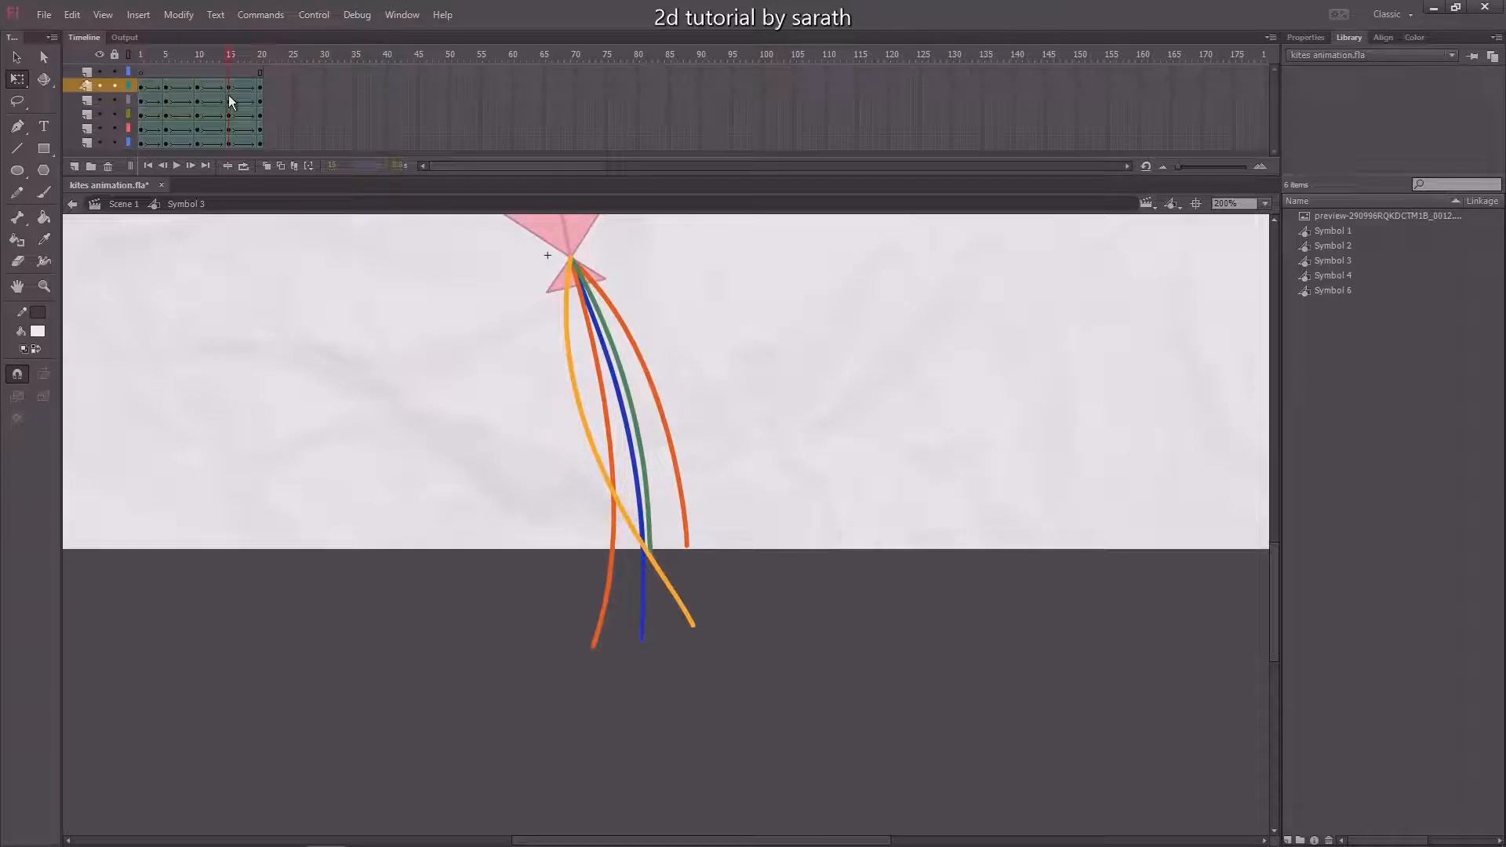
pyautogui.click(610, 440)
pyautogui.moveTo(574, 646); pyautogui.dragTo(575, 621)
pyautogui.moveTo(693, 631); pyautogui.dragTo(671, 628)
# At frame 15, widen the rightmost orange strand outward and play back the animation
pyautogui.click(672, 446)
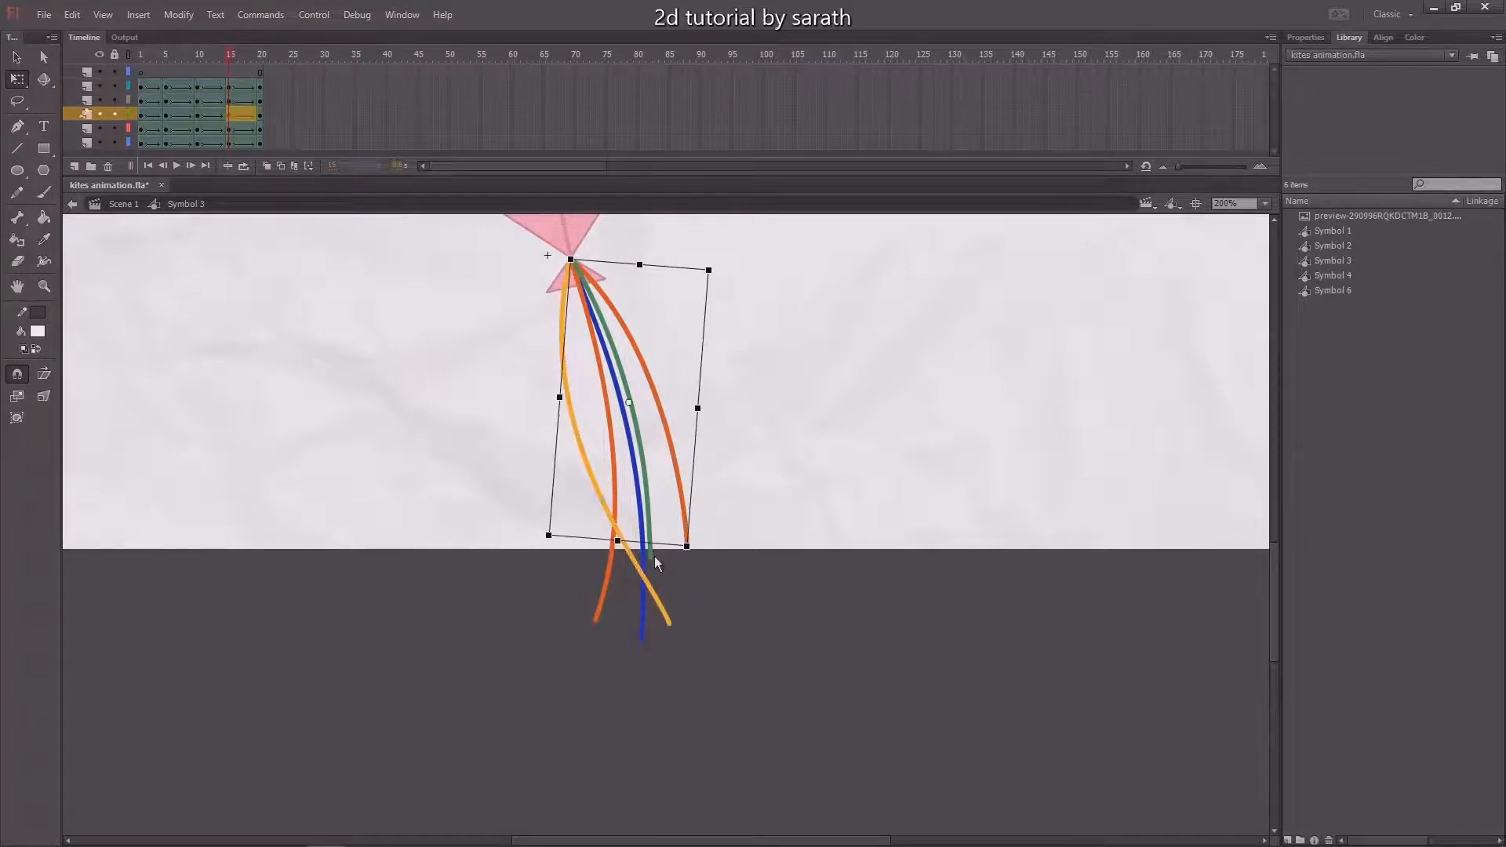
pyautogui.moveTo(636, 549); pyautogui.dragTo(597, 586)
pyautogui.click(648, 485)
pyautogui.moveTo(231, 55)
pyautogui.mouseDown()
pyautogui.moveTo(209, 60)
pyautogui.moveTo(279, 82)
pyautogui.mouseUp()
pyautogui.press('Return')
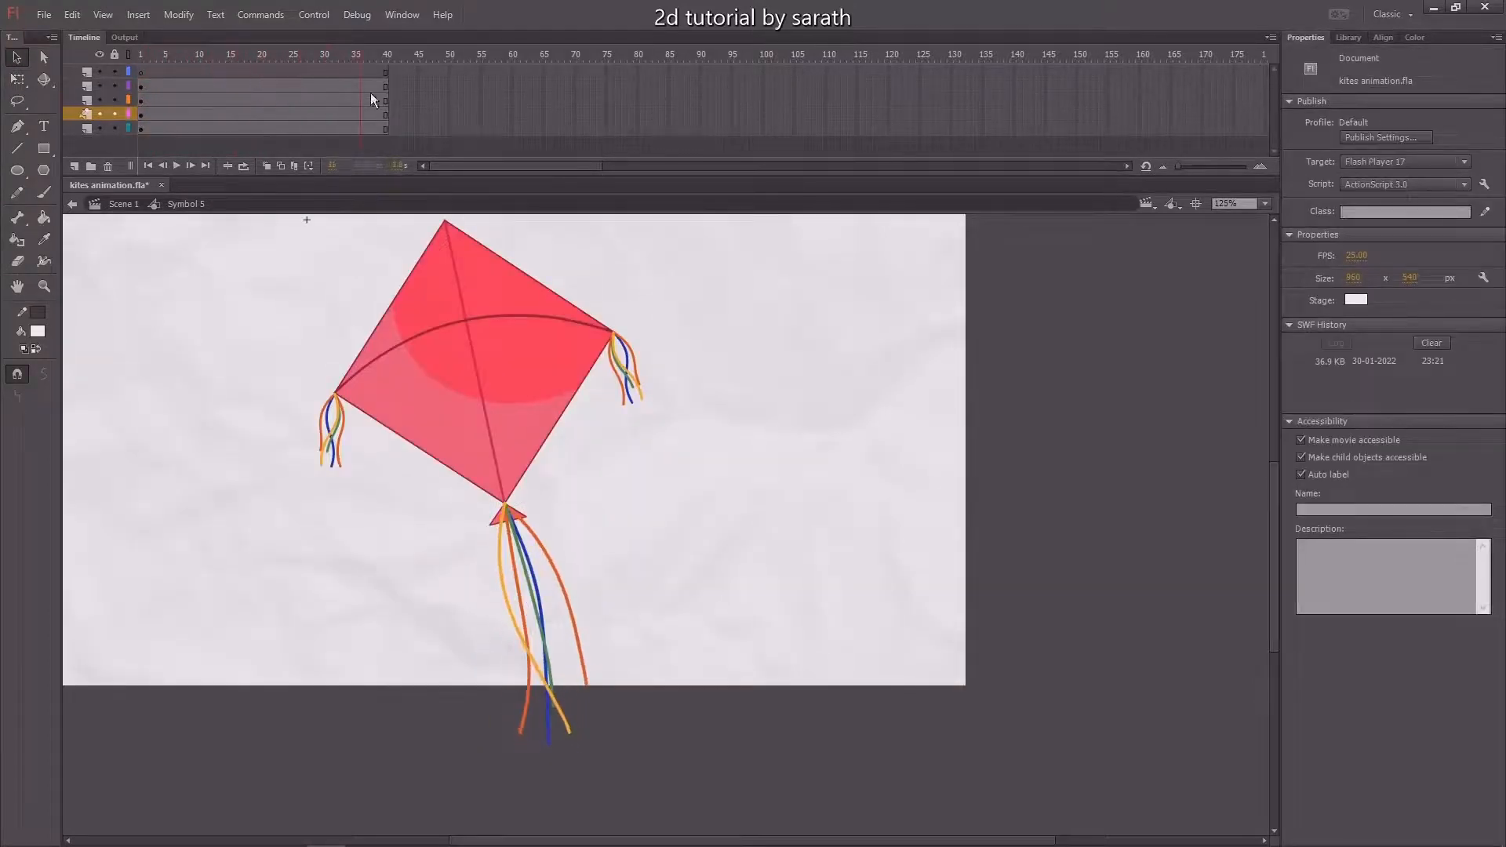
# Duplicate the bottom tail instance to the right of the kite and scale the copy down to match the side tassel
pyautogui.click(540, 605)
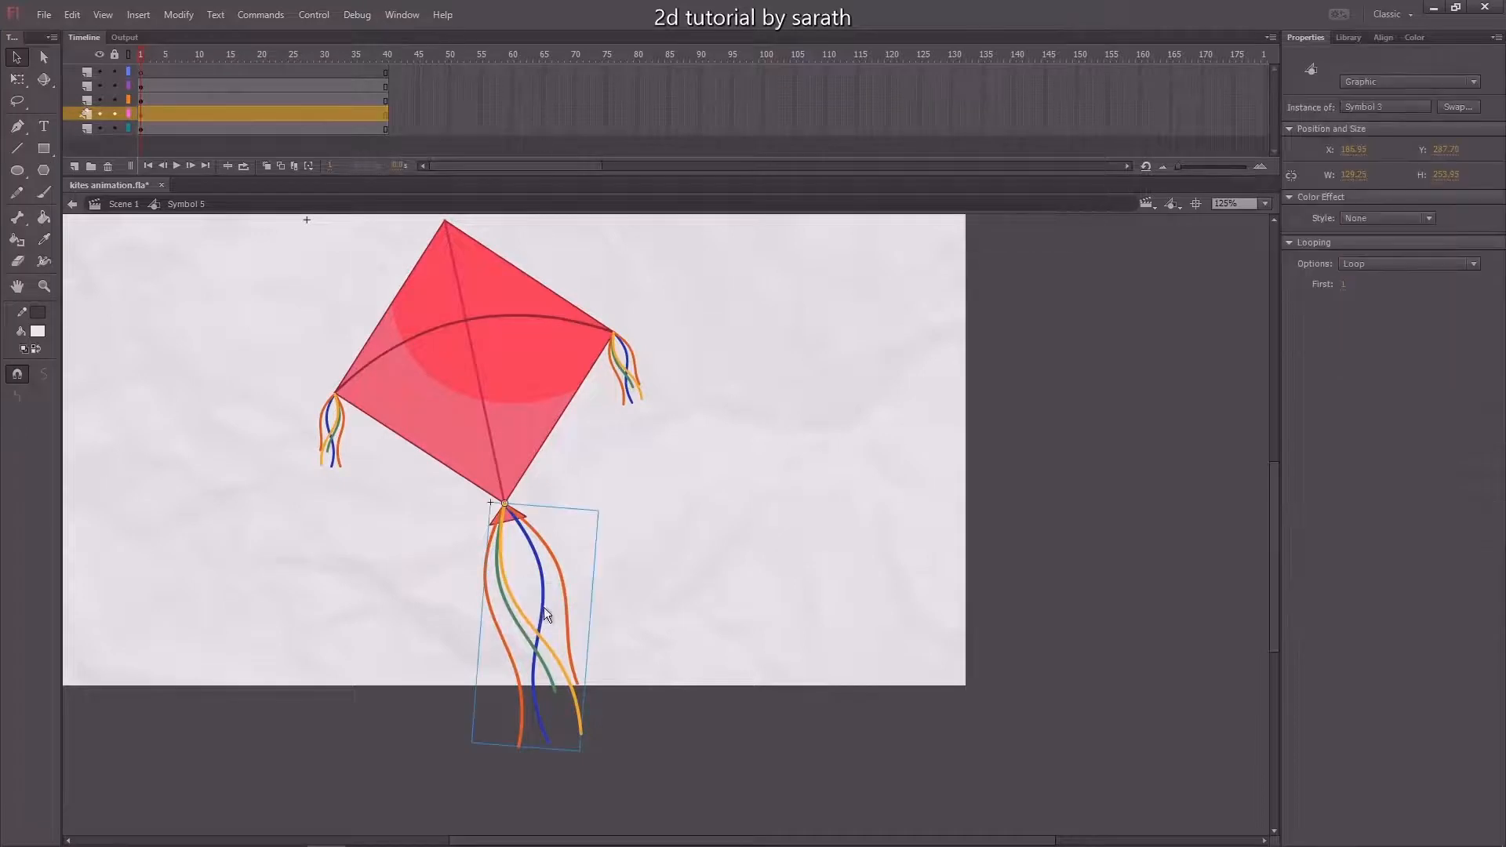
pyautogui.moveTo(545, 642); pyautogui.dragTo(691, 576)
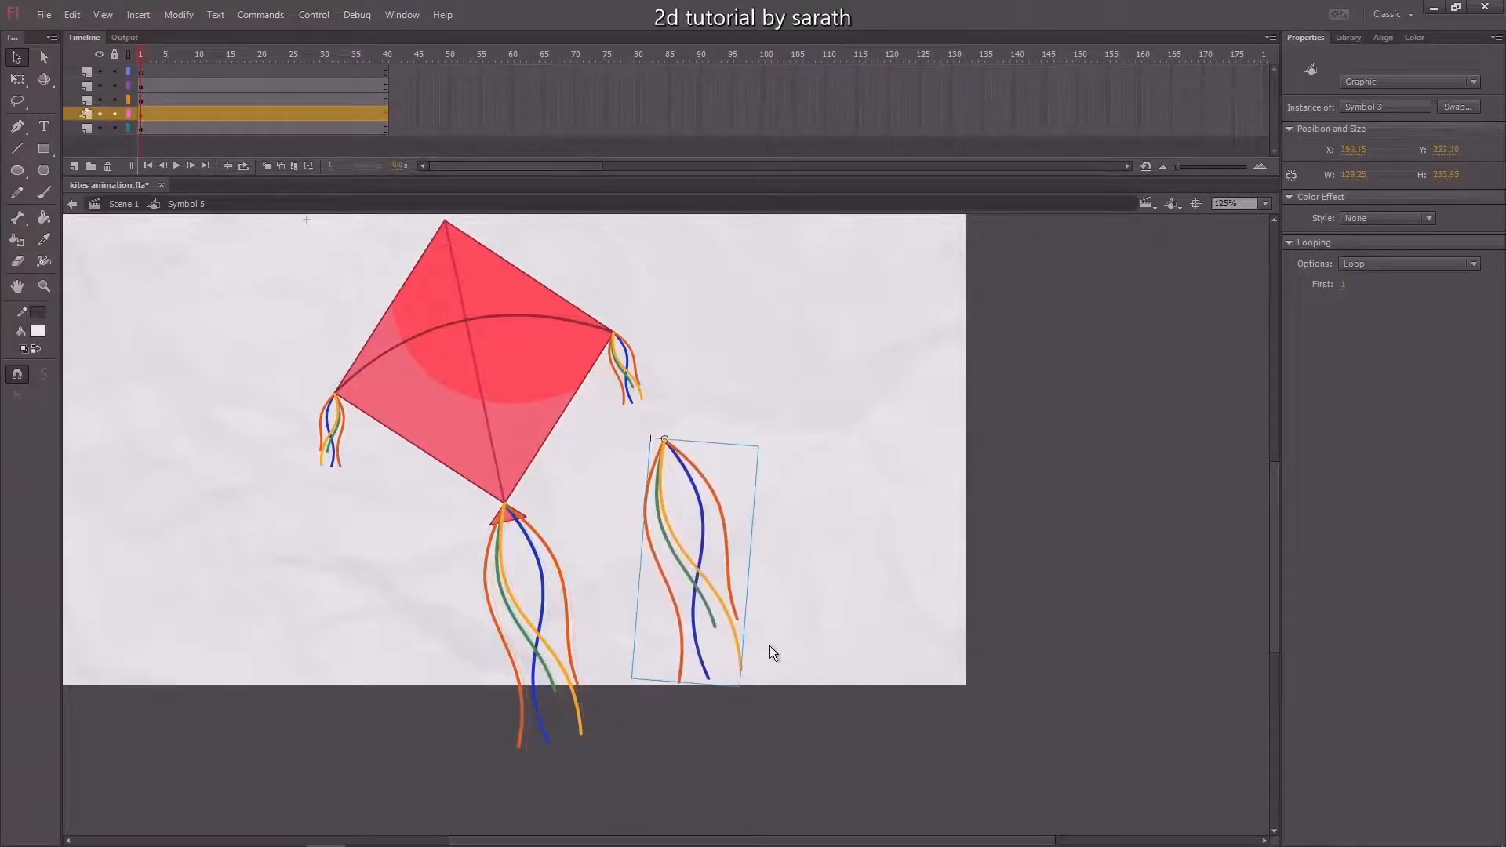
pyautogui.press('q')
pyautogui.moveTo(741, 687); pyautogui.dragTo(629, 449)
pyautogui.press('v')
pyautogui.hotkey('ctrl', '=')
pyautogui.hotkey('ctrl', '=')
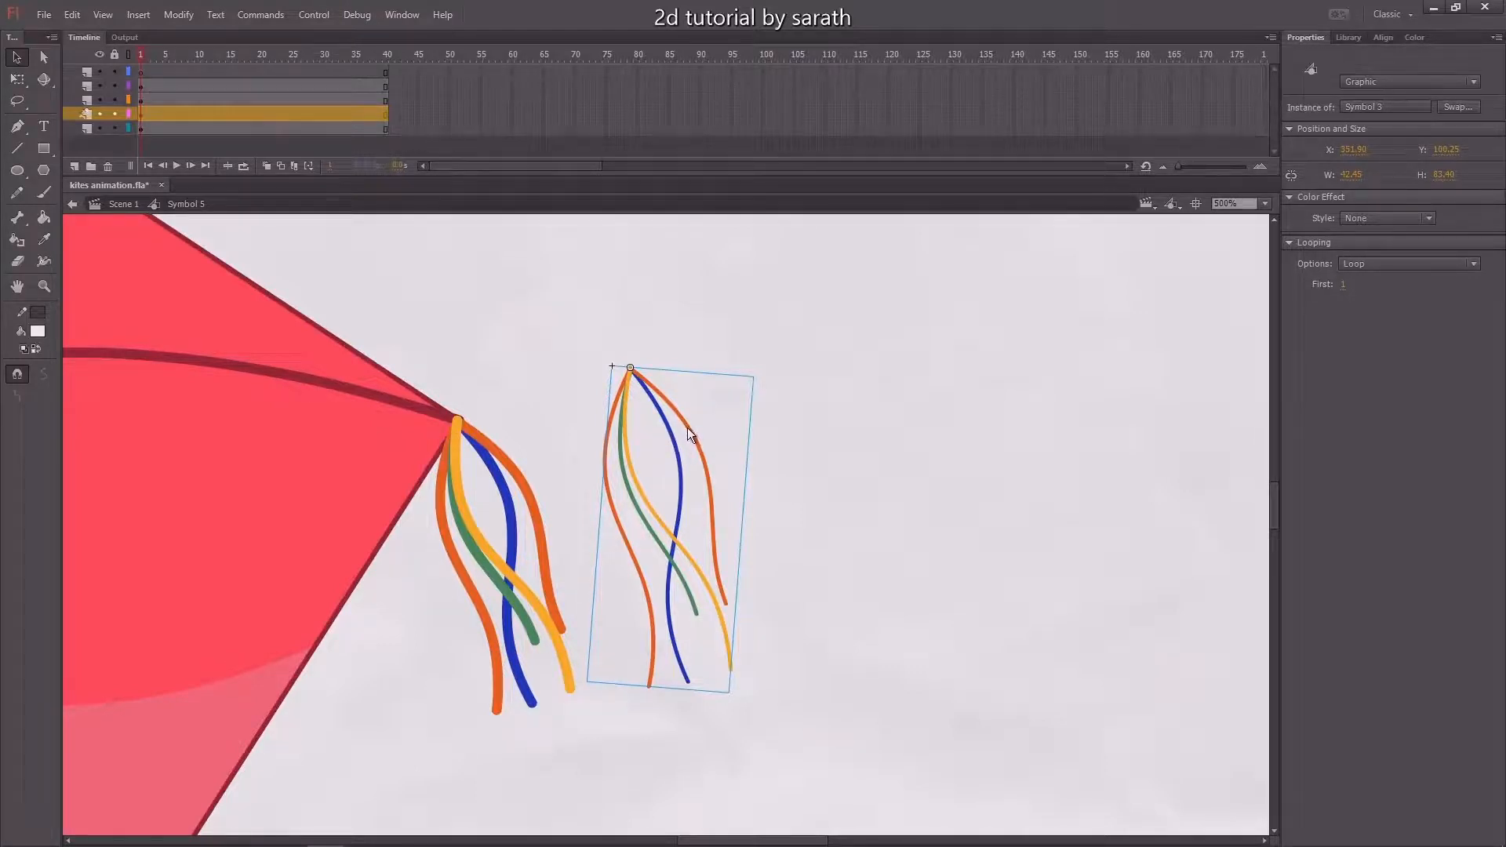
# Duplicate the scaled-down tail's symbol as Symbol 3 copy
pyautogui.rightClick(688, 427)
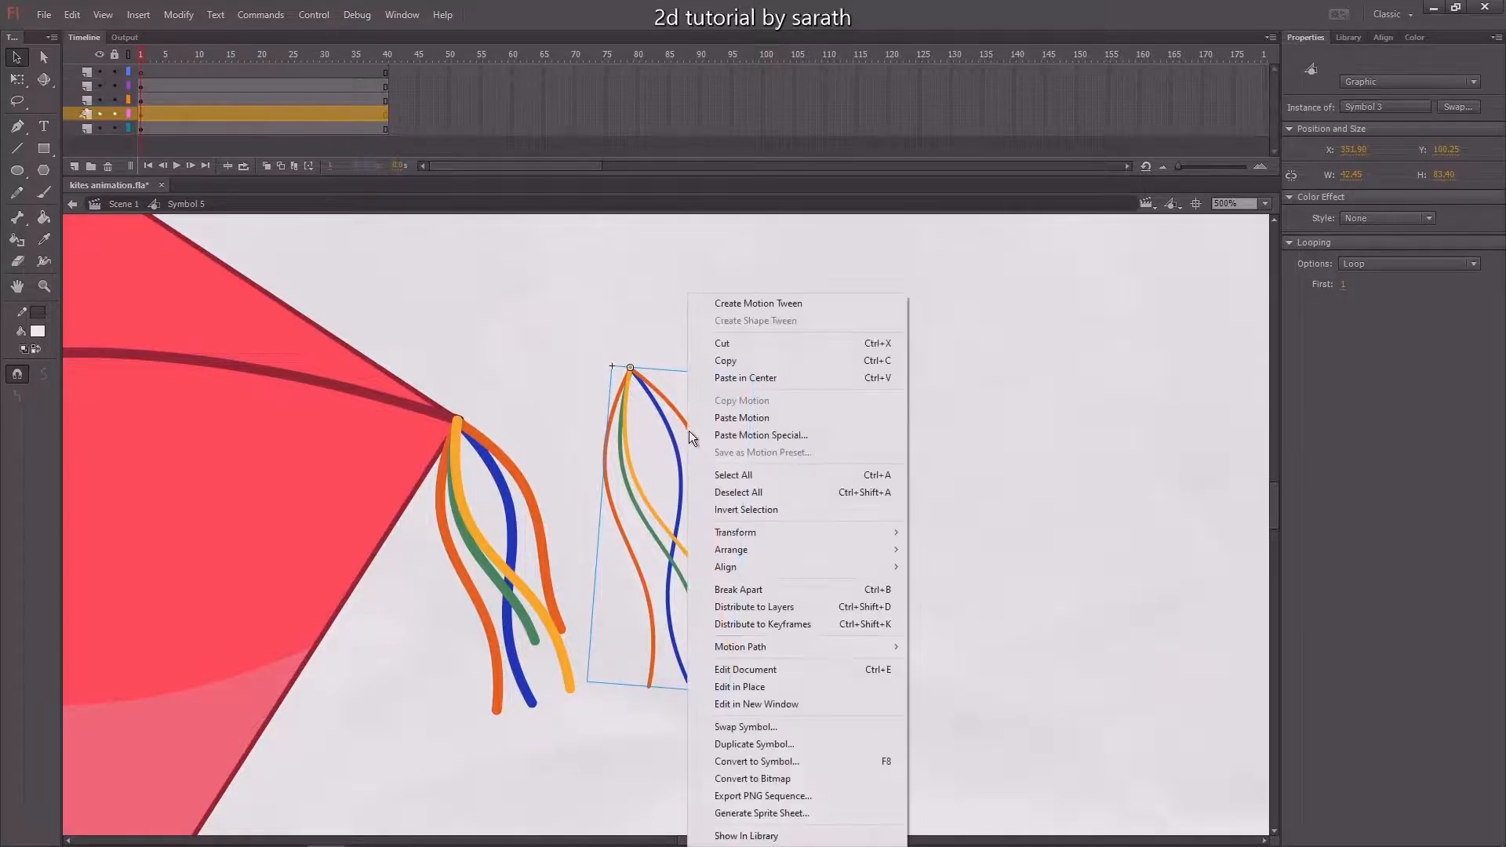
pyautogui.click(754, 746)
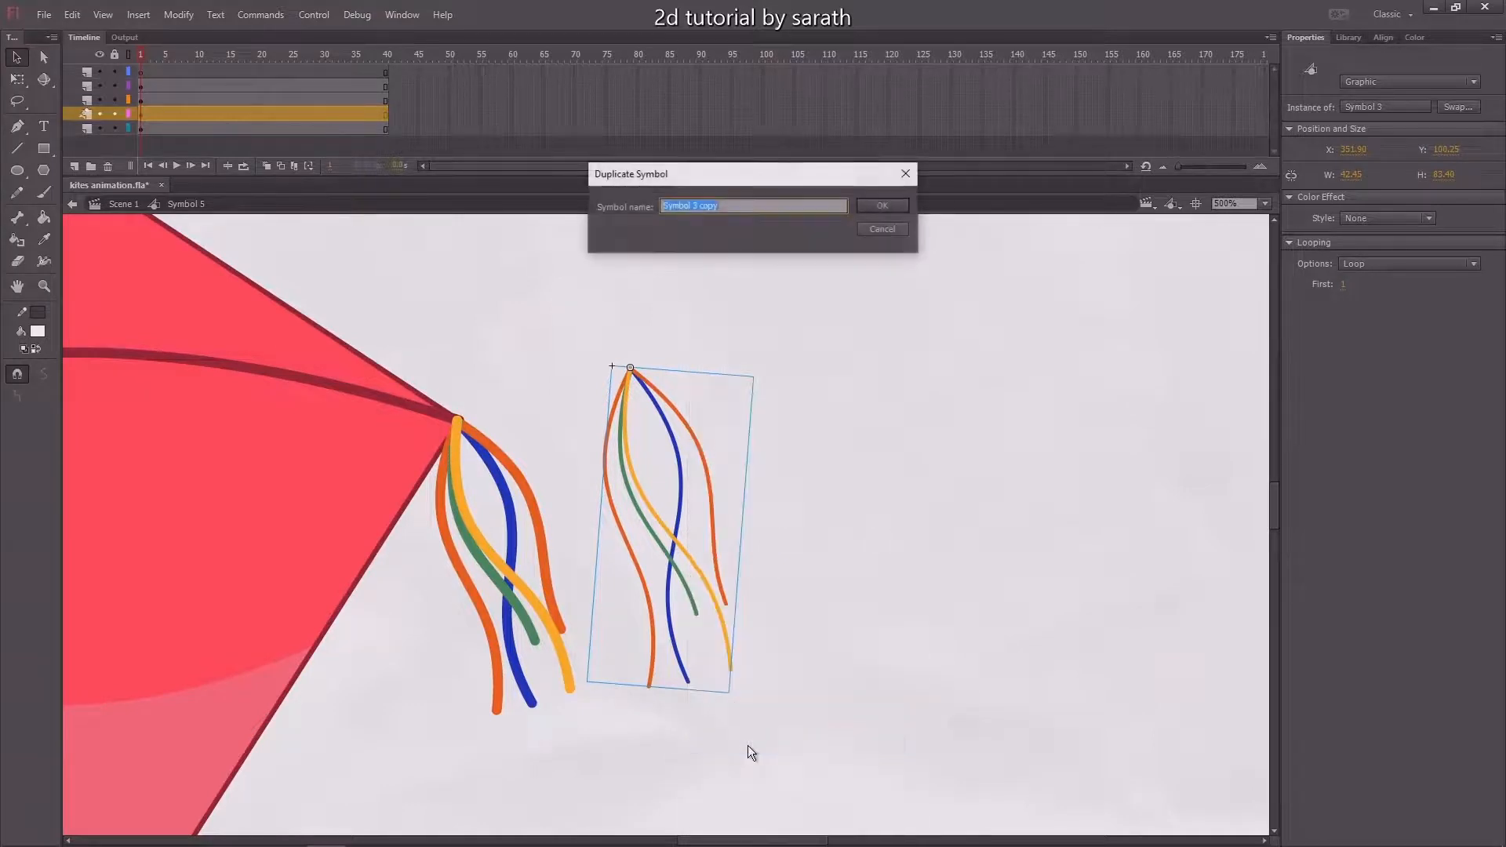
pyautogui.click(882, 206)
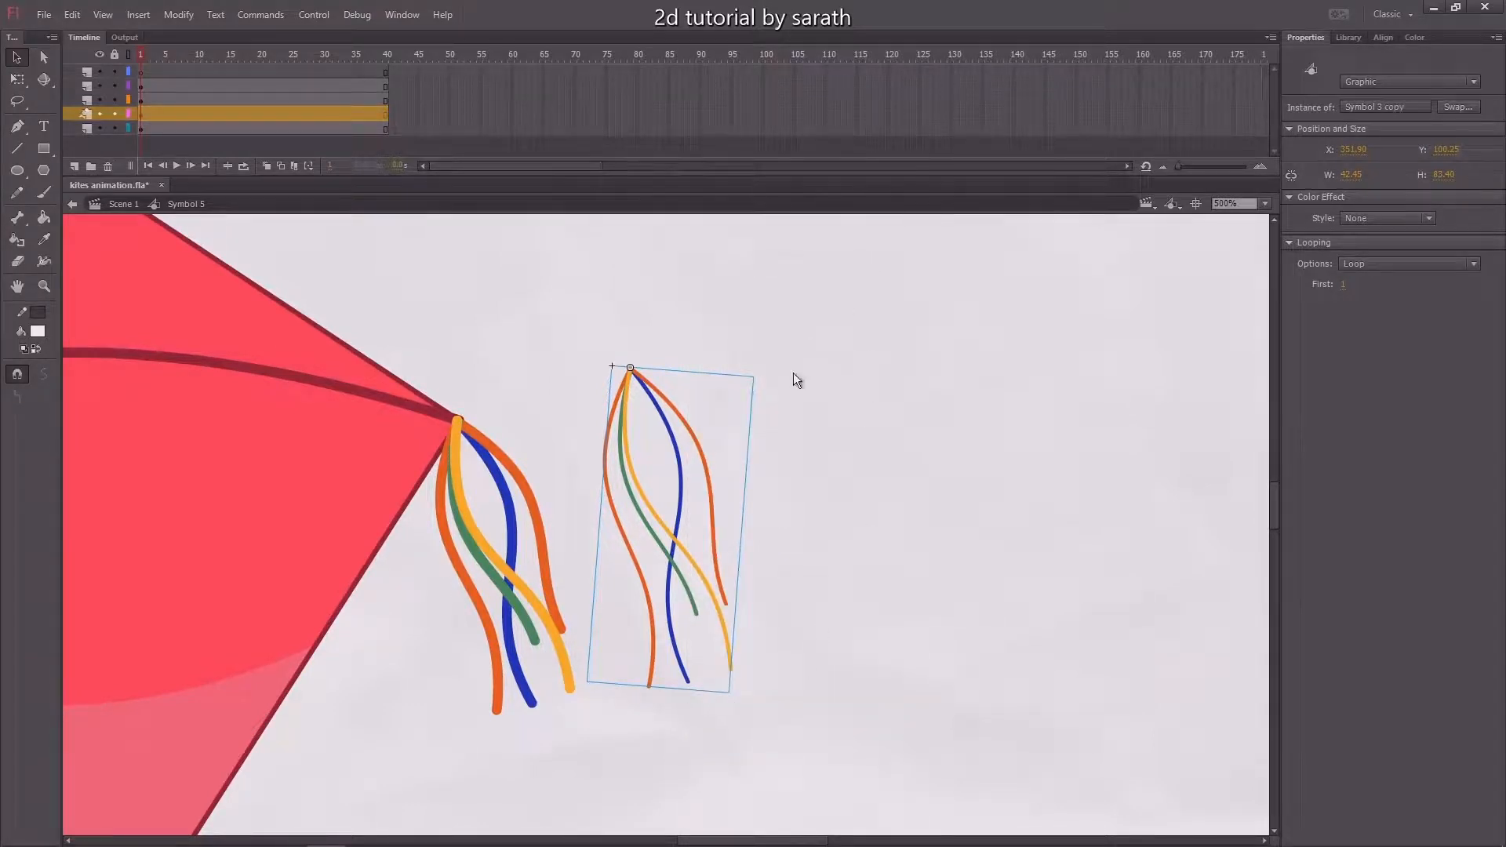
# Inside Symbol 3 copy, select the five strand layers and enable Edit Multiple Frames with Marker Range All
pyautogui.doubleClick(700, 526)
pyautogui.moveTo(171, 59); pyautogui.dragTo(81, 83)
pyautogui.click(82, 85)
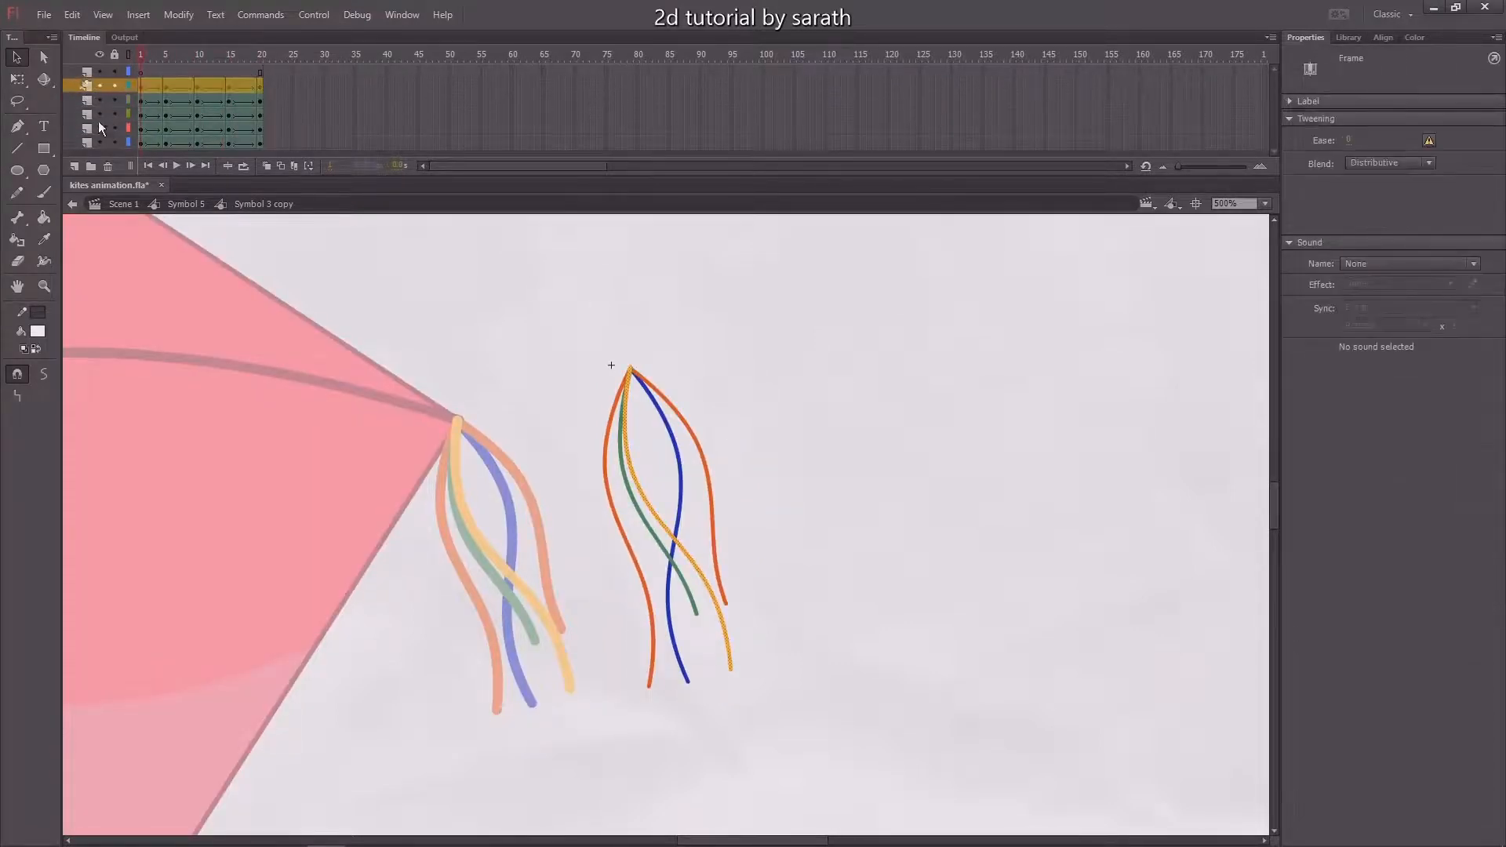
pyautogui.keyDown('shift'); pyautogui.click(88, 142); pyautogui.keyUp('shift')
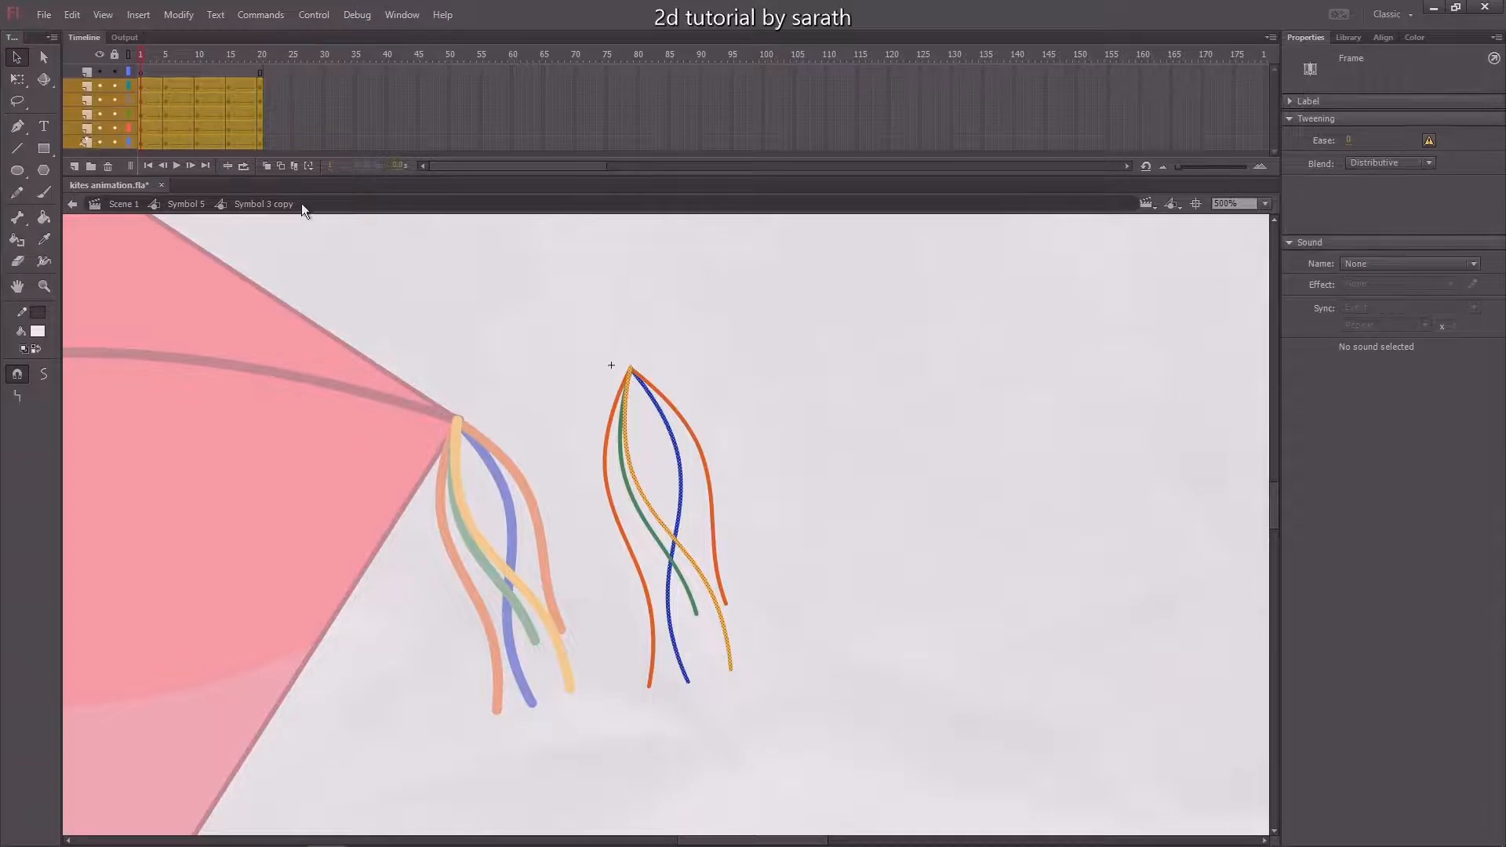
pyautogui.click(294, 166)
pyautogui.click(308, 166)
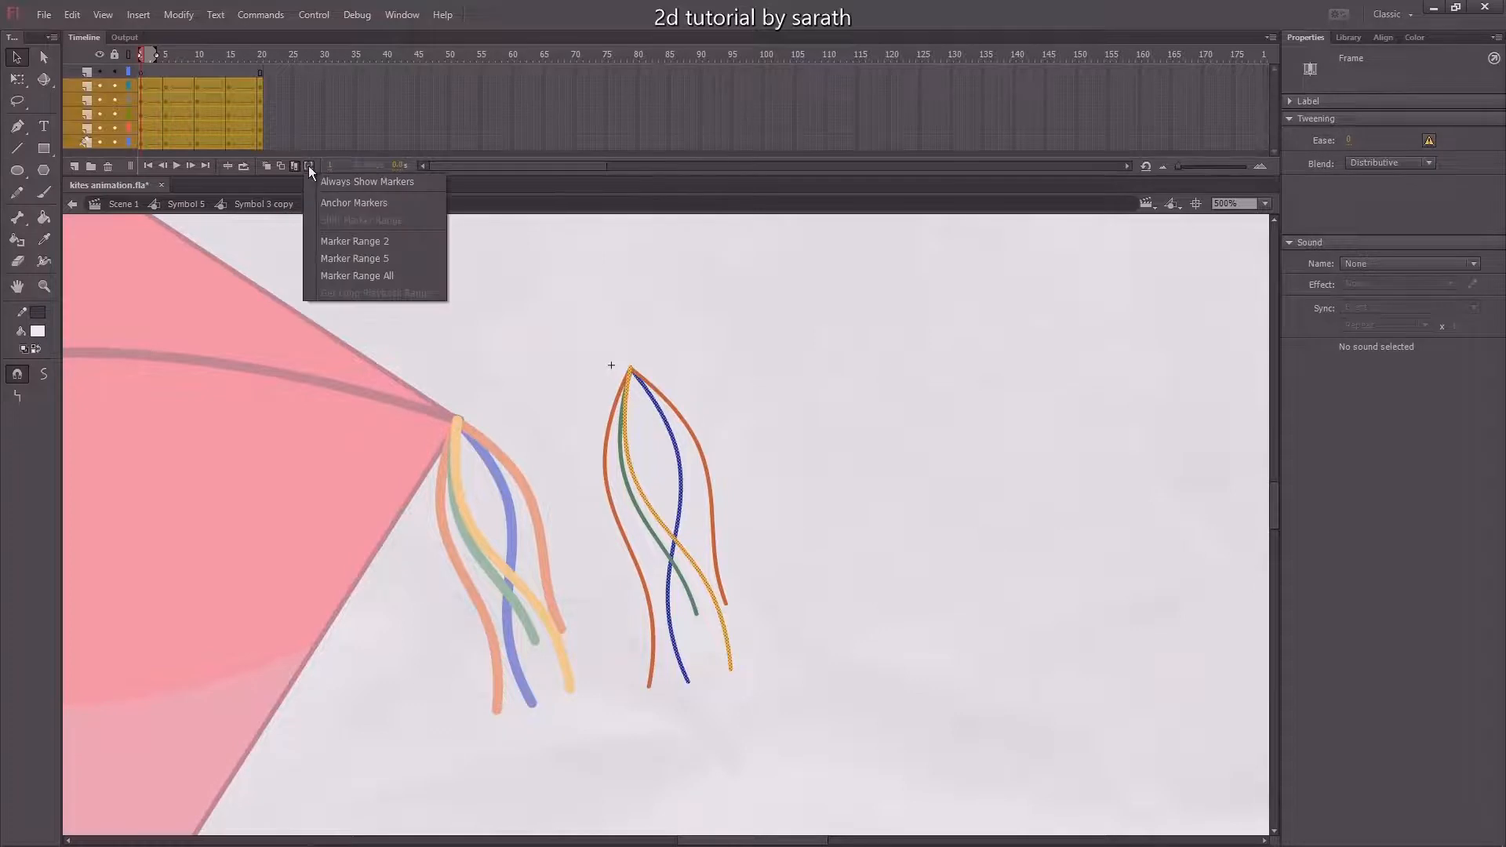
pyautogui.click(372, 278)
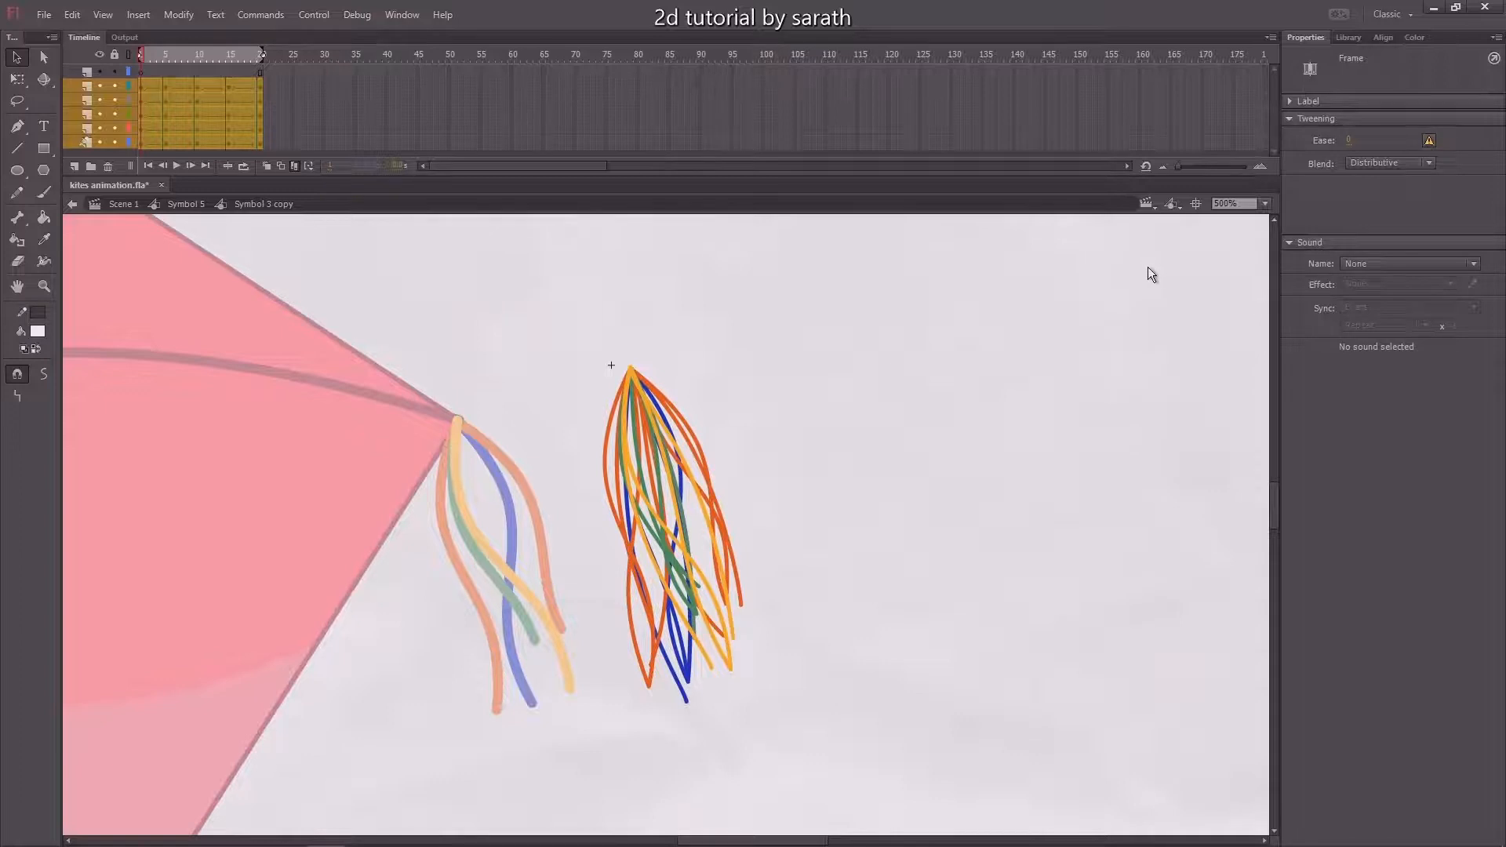
# Set the stroke of all strands to 6 across all frames, turn off Edit Multiple Frames and play the animation
pyautogui.click(654, 432)
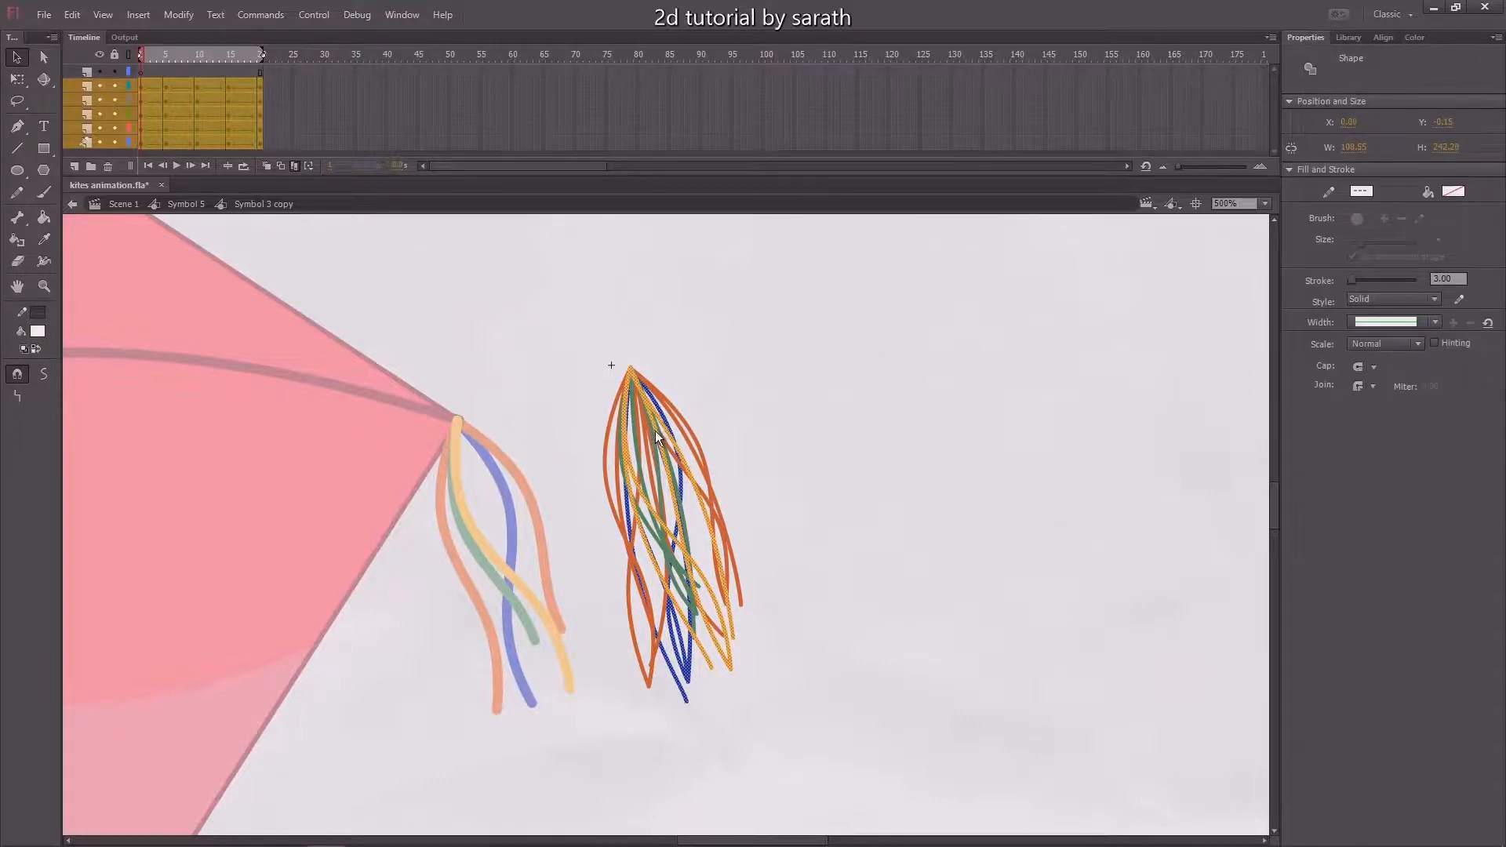
pyautogui.click(1449, 280)
pyautogui.write('6')
pyautogui.click(1062, 405)
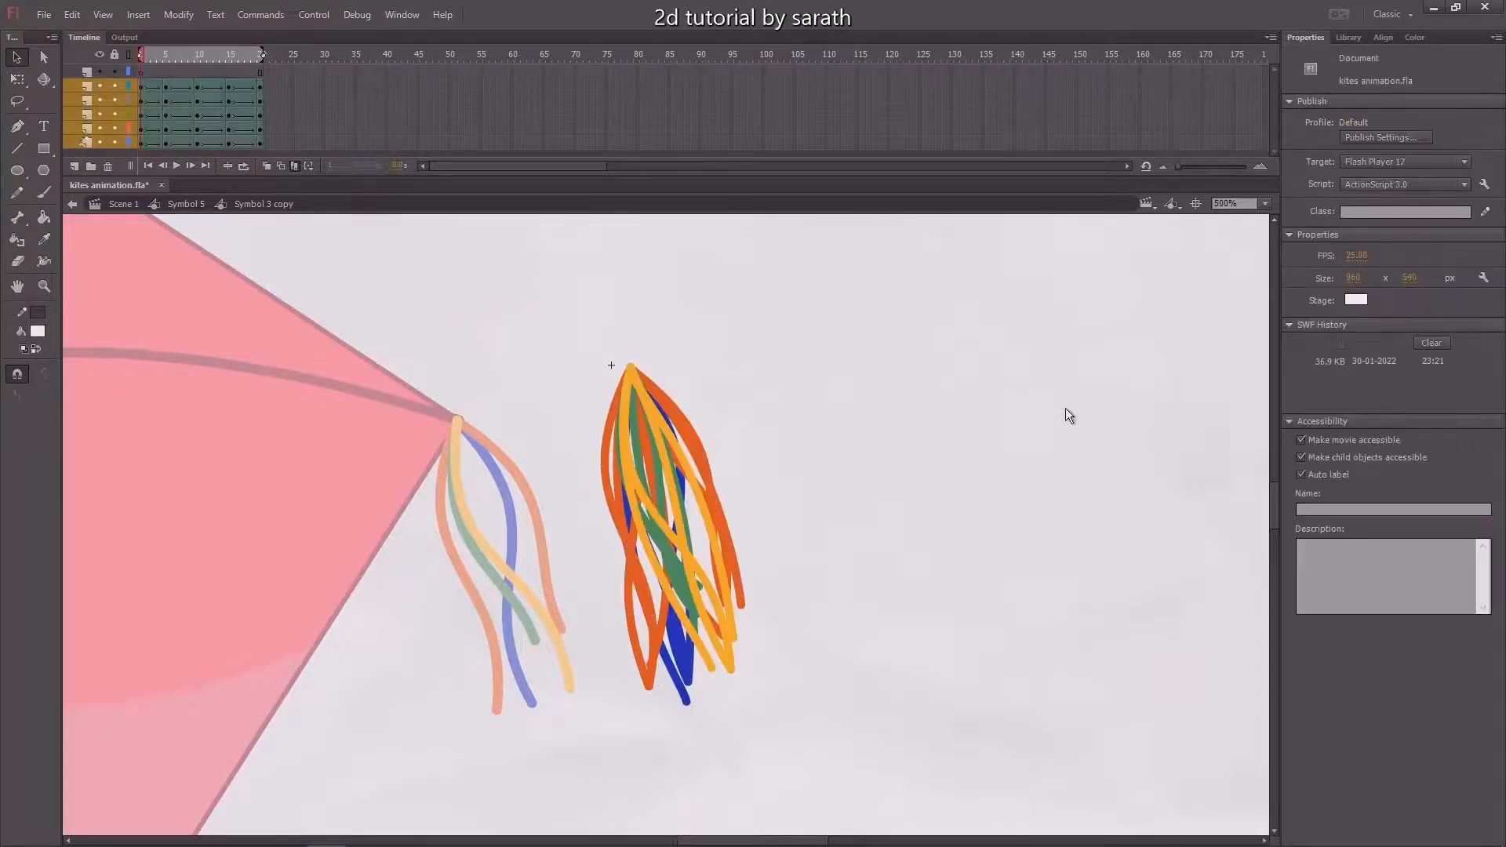
pyautogui.click(293, 167)
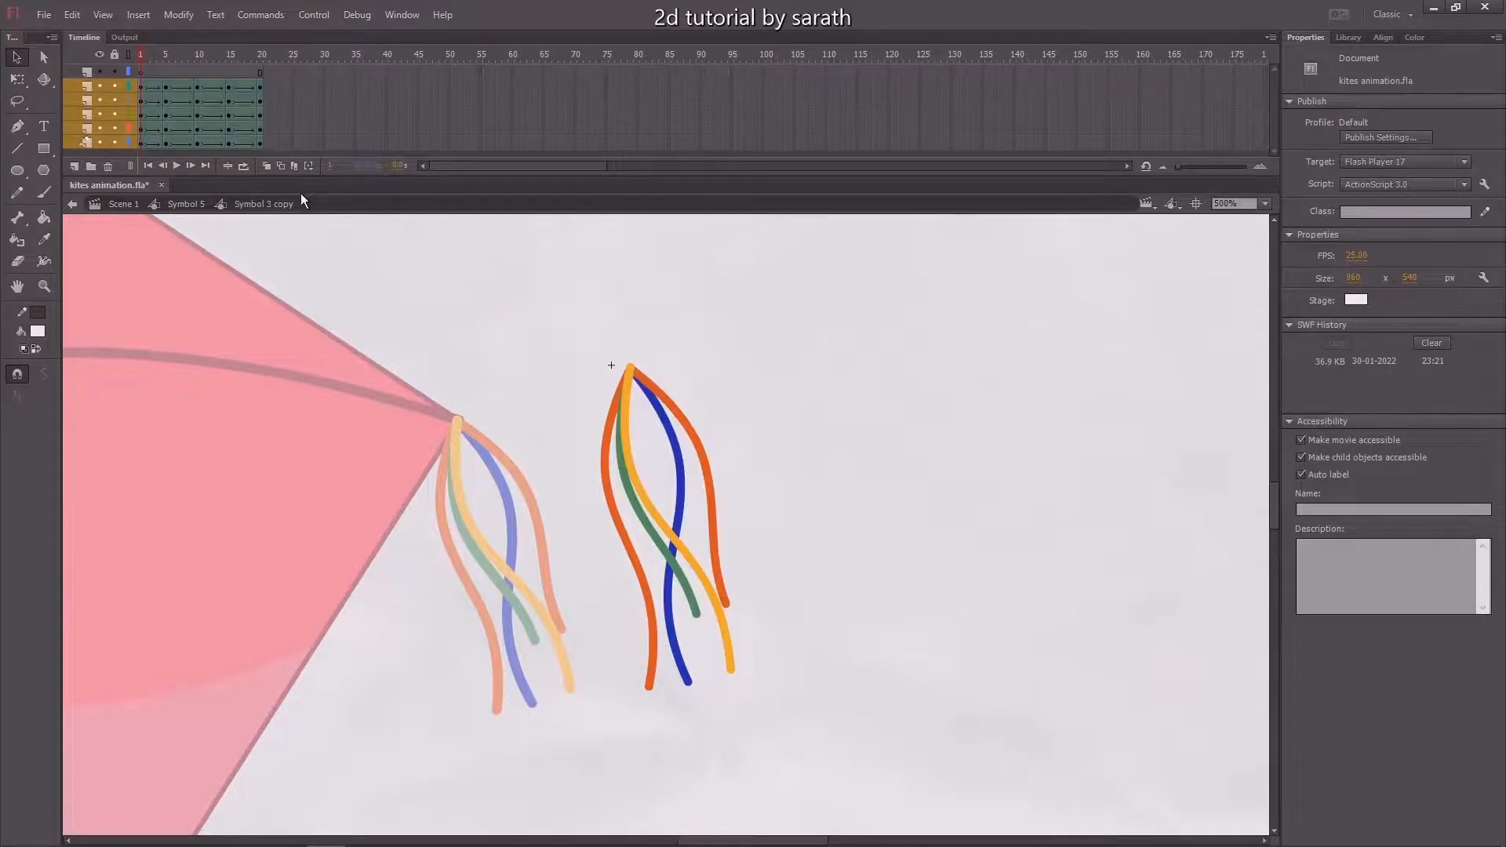
pyautogui.press('Return')
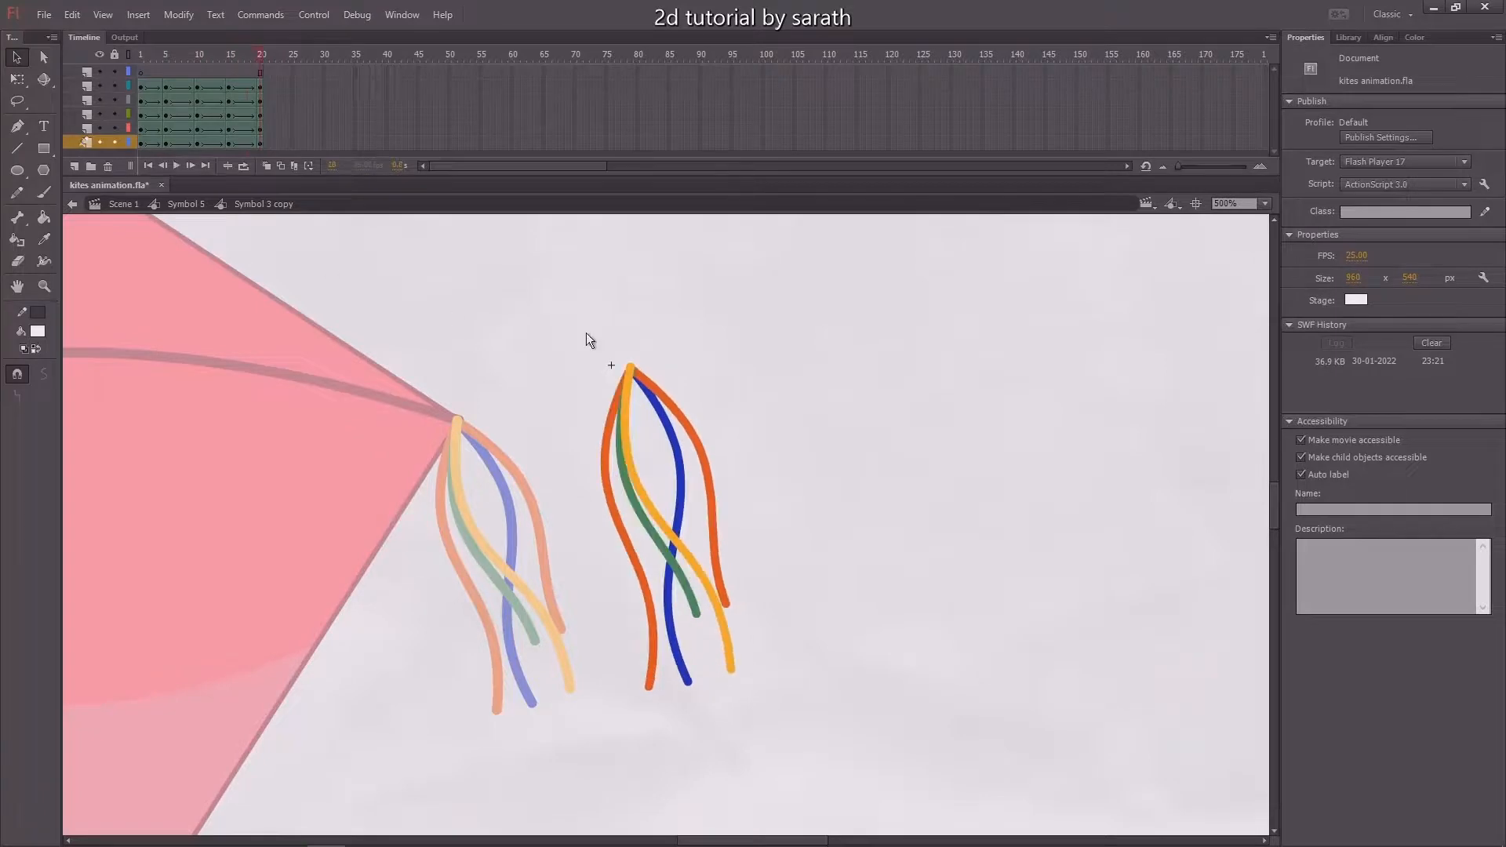
# Back in Symbol 5, replace the static tassel at the kite's right corner with the animated small tail and delete the old tassel
pyautogui.doubleClick(673, 355)
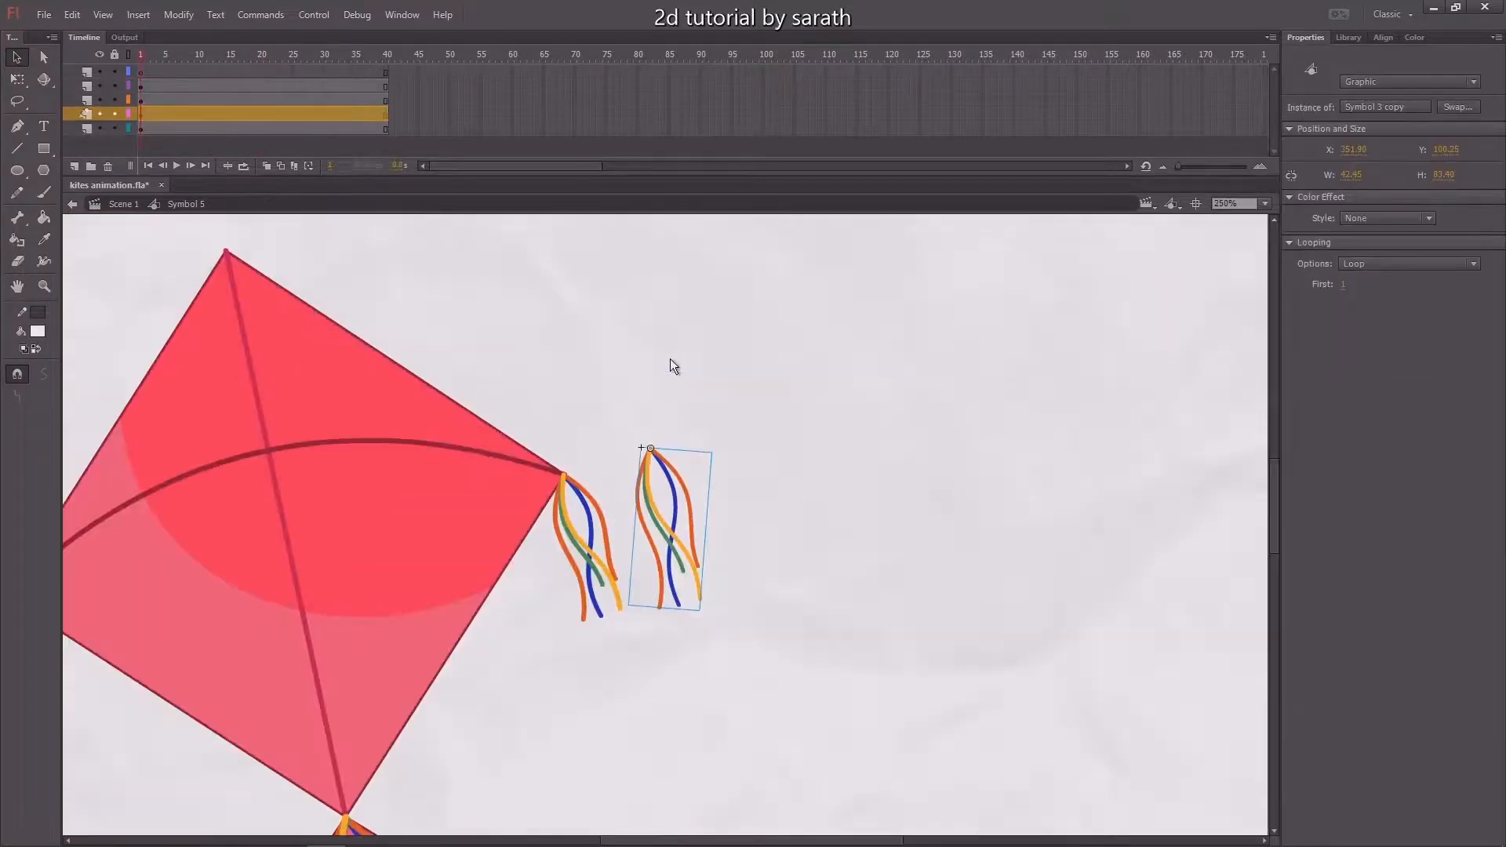
pyautogui.hotkey('ctrl', '=')
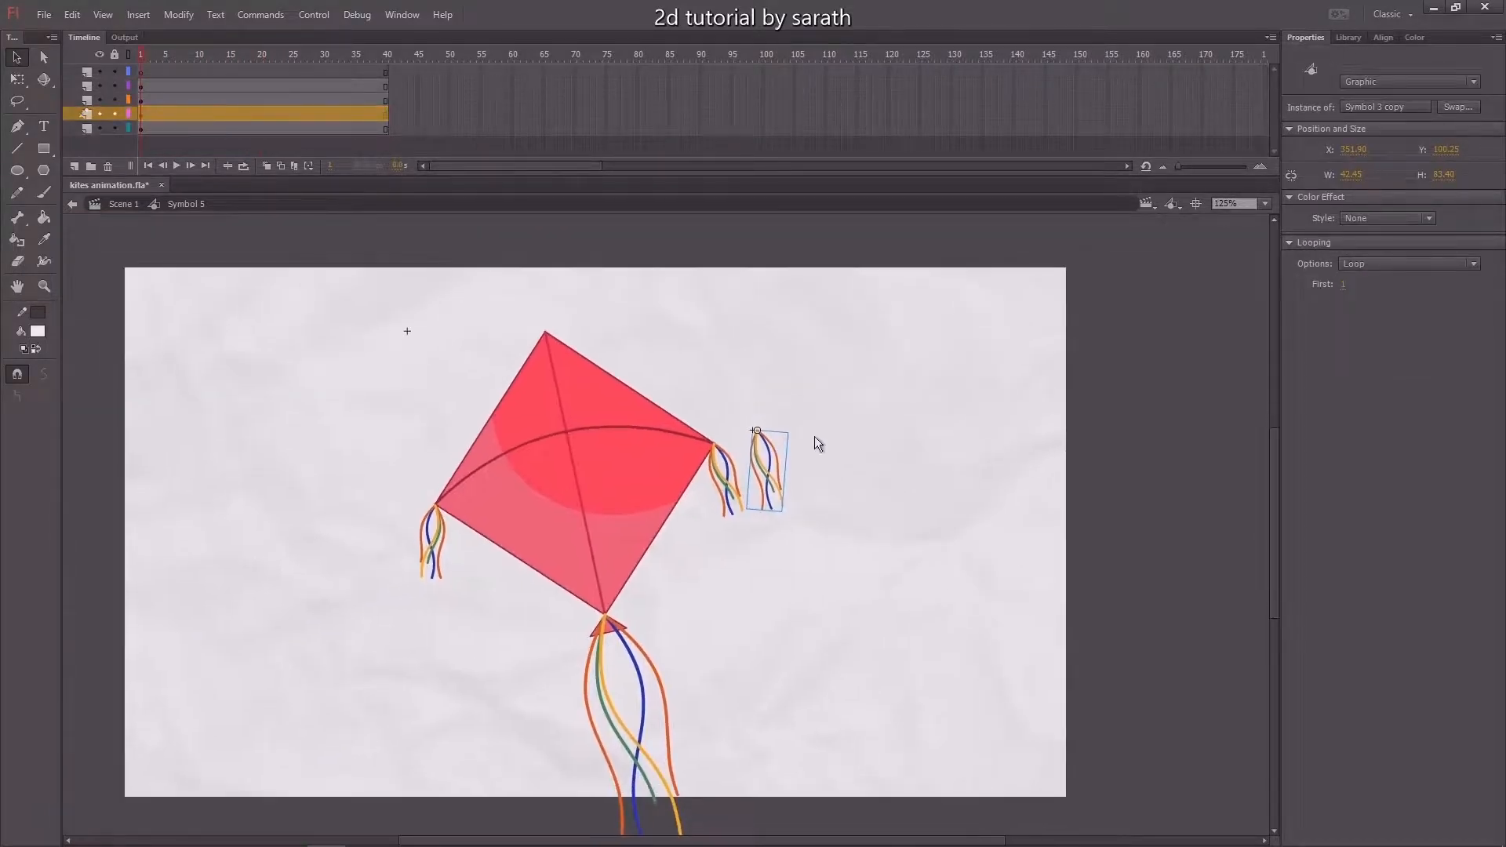
pyautogui.hotkey('ctrl', '=')
pyautogui.moveTo(656, 533); pyautogui.dragTo(800, 548)
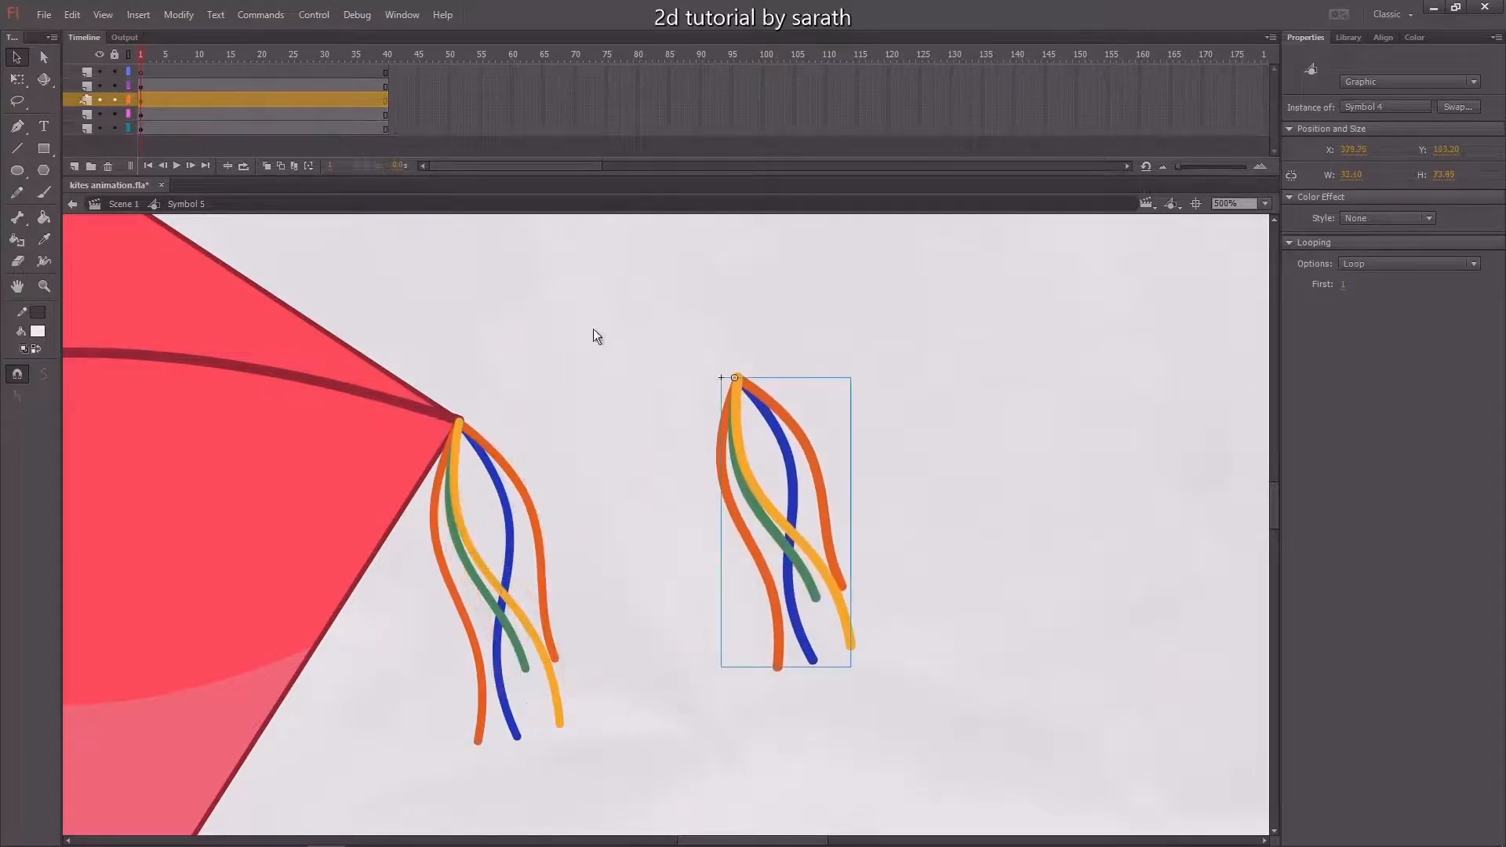
pyautogui.press('Return')
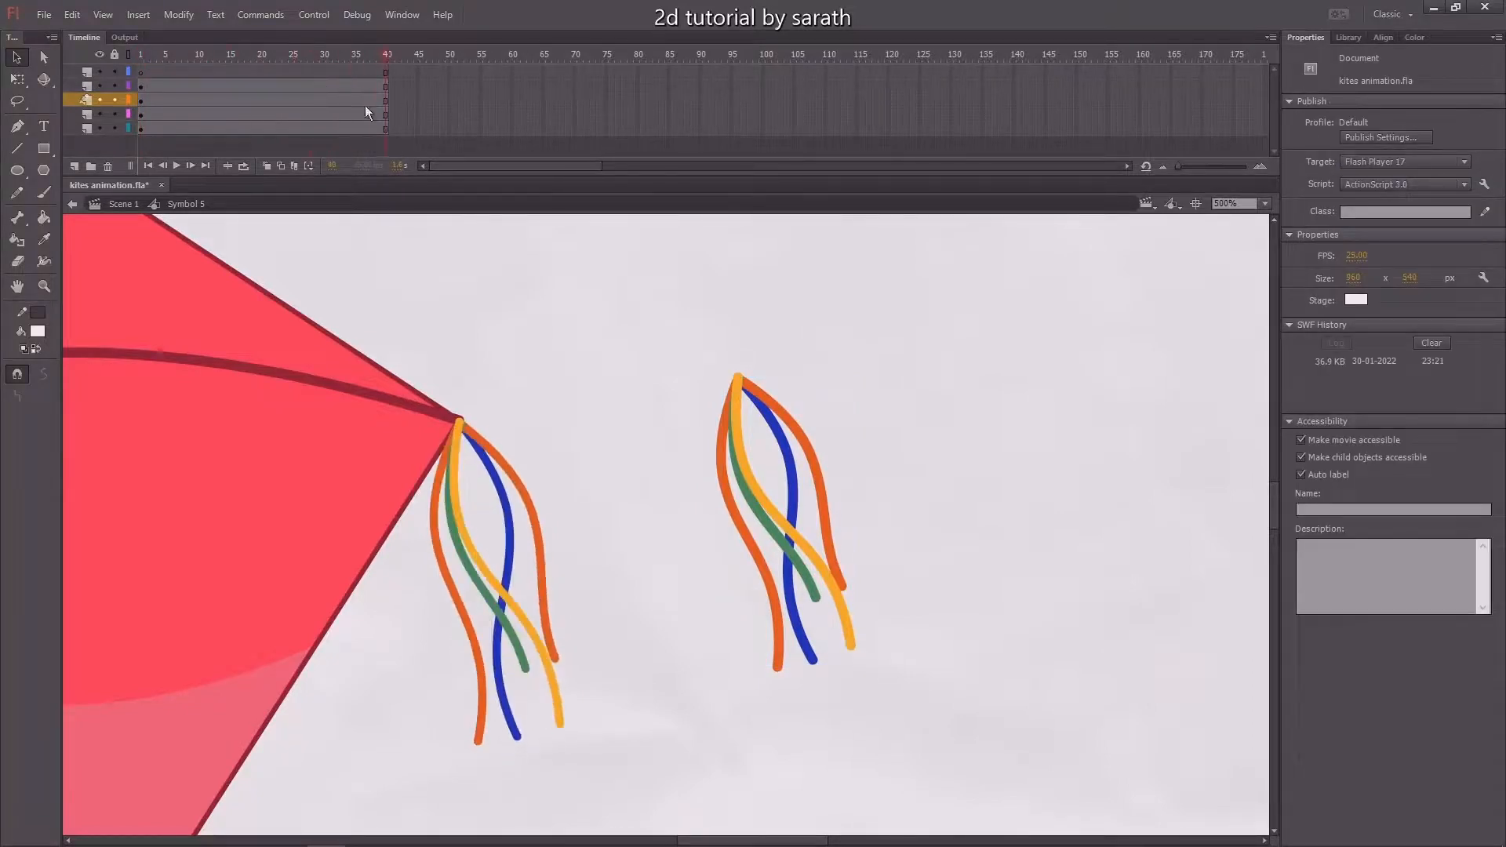
pyautogui.click(731, 469)
pyautogui.press('Delete')
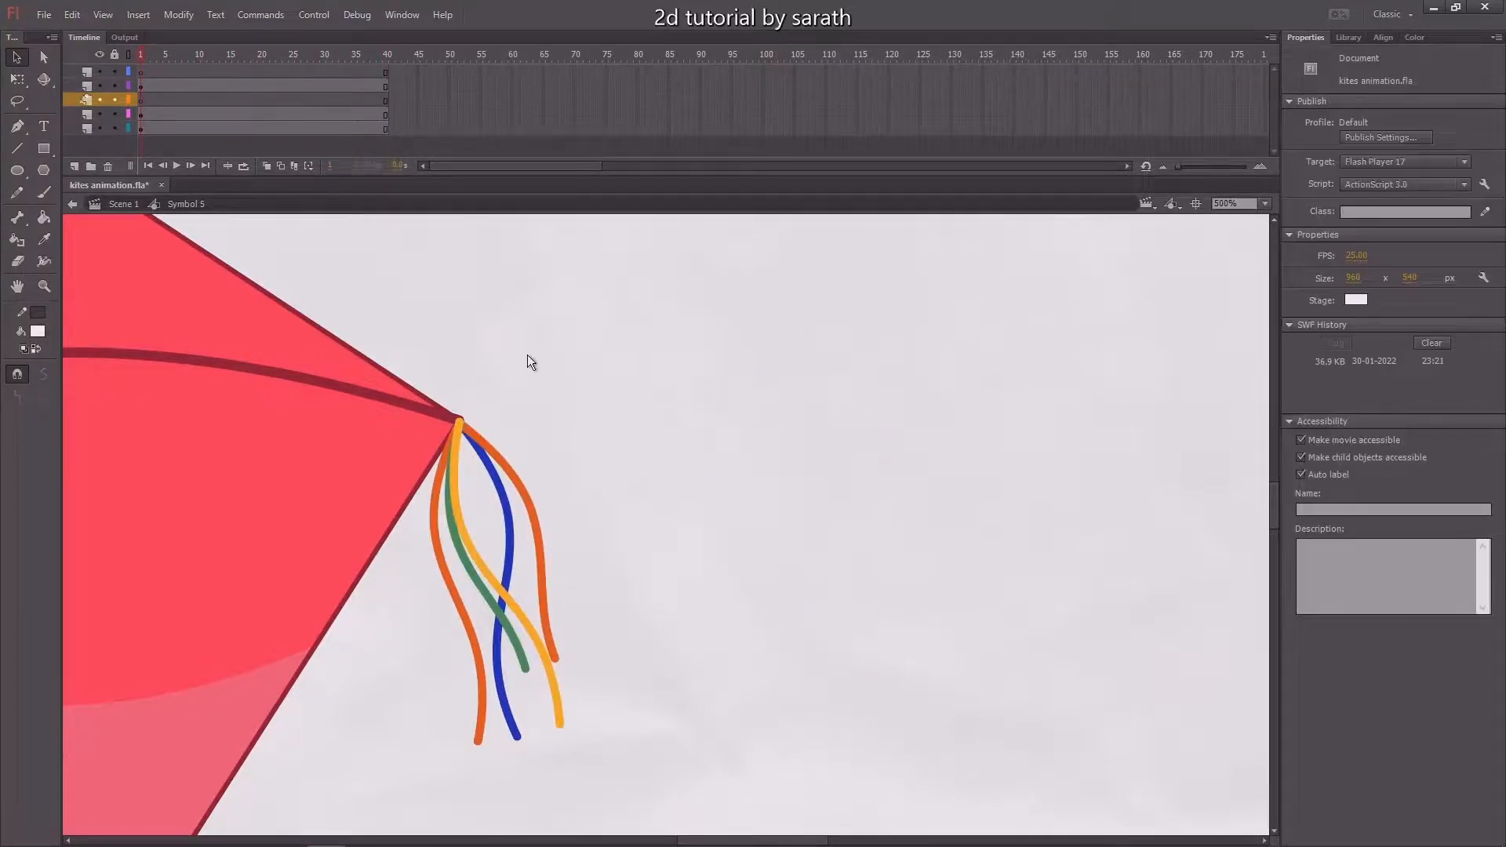
# Duplicate the animated tassel at the kite's right corner and place one at the left corner
pyautogui.moveTo(472, 360); pyautogui.dragTo(1114, 303)
pyautogui.hotkey('ctrl', '-')
pyautogui.click(908, 564)
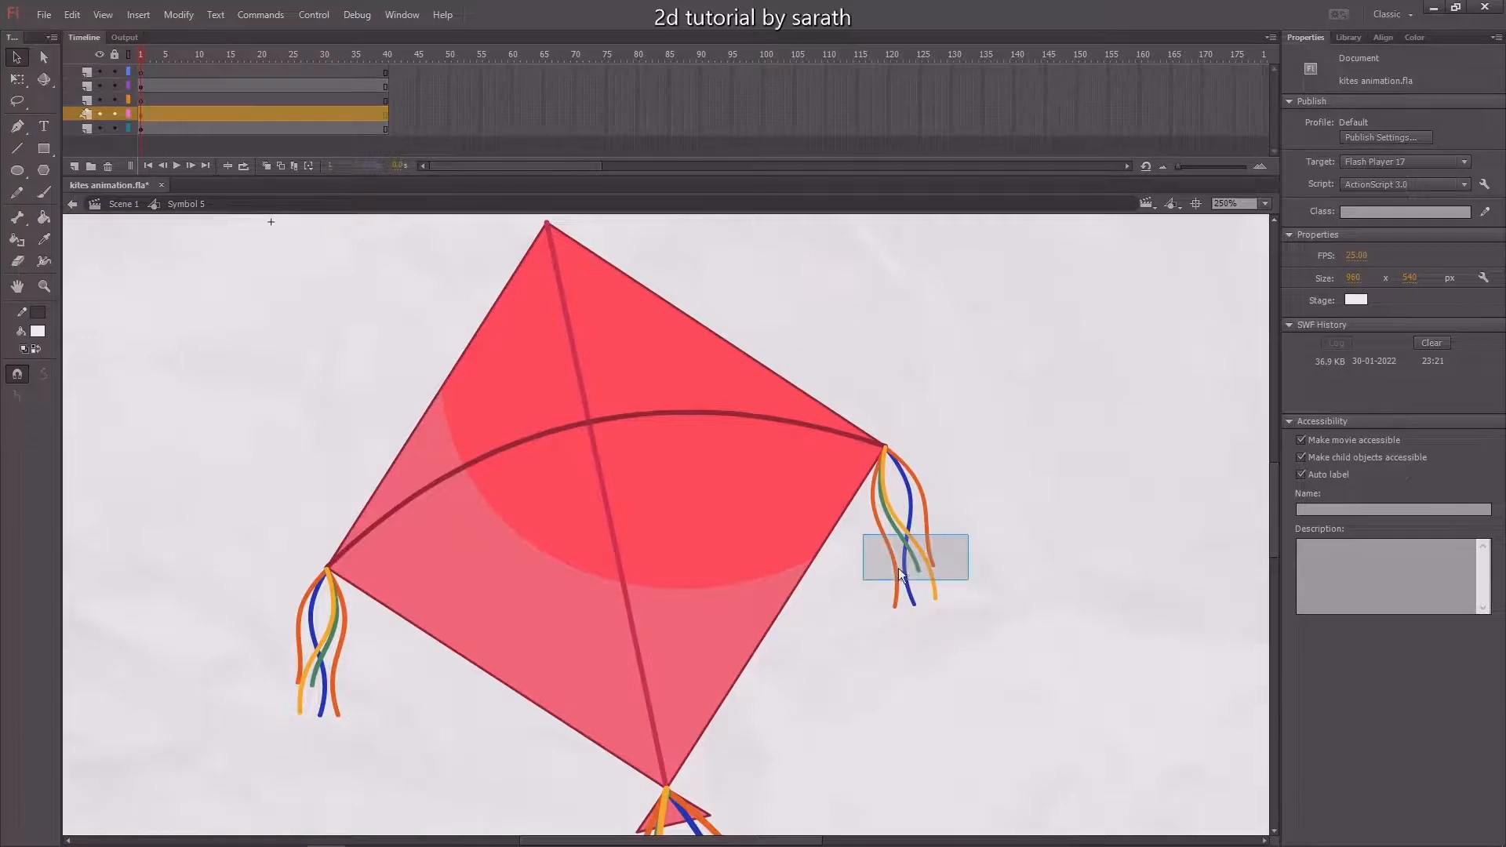
pyautogui.hotkey('ctrl', 'd')
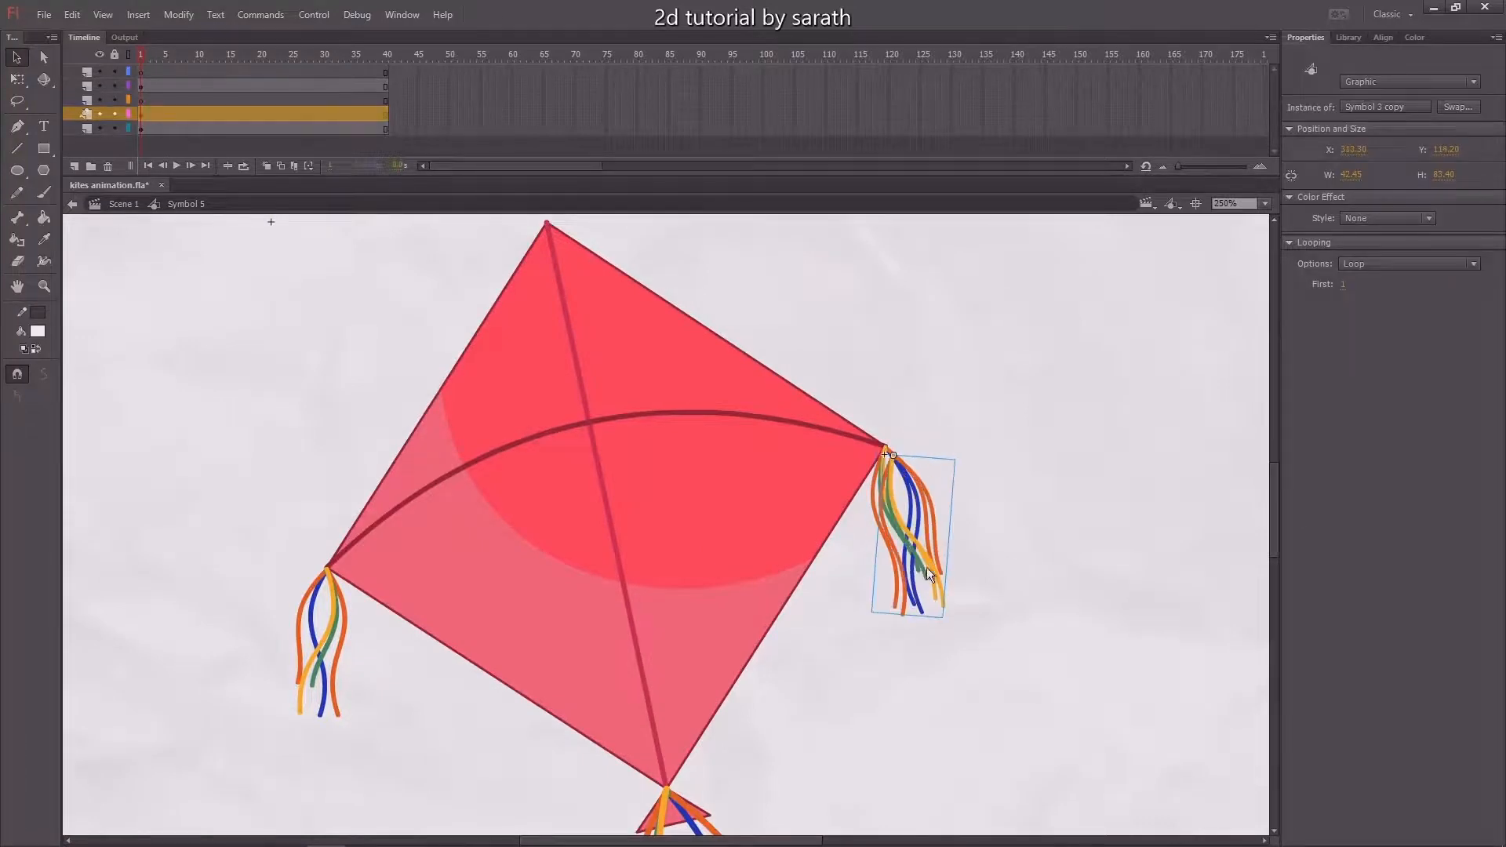
pyautogui.moveTo(931, 571); pyautogui.dragTo(372, 691)
# Delete the old static tassel at the kite's left corner and select the animated one there
pyautogui.click(317, 703)
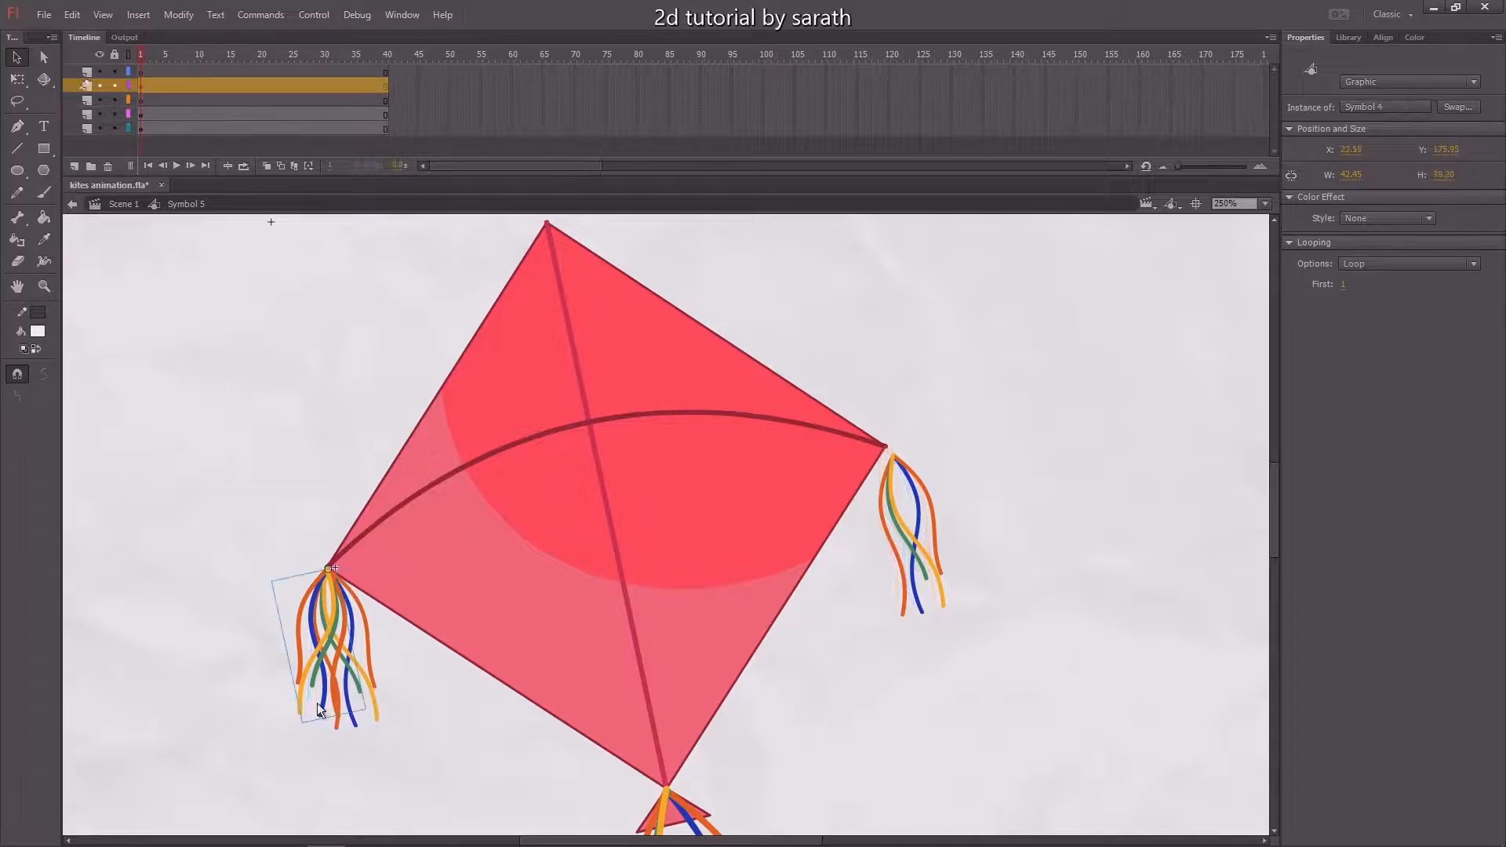
pyautogui.press('Delete')
pyautogui.click(351, 669)
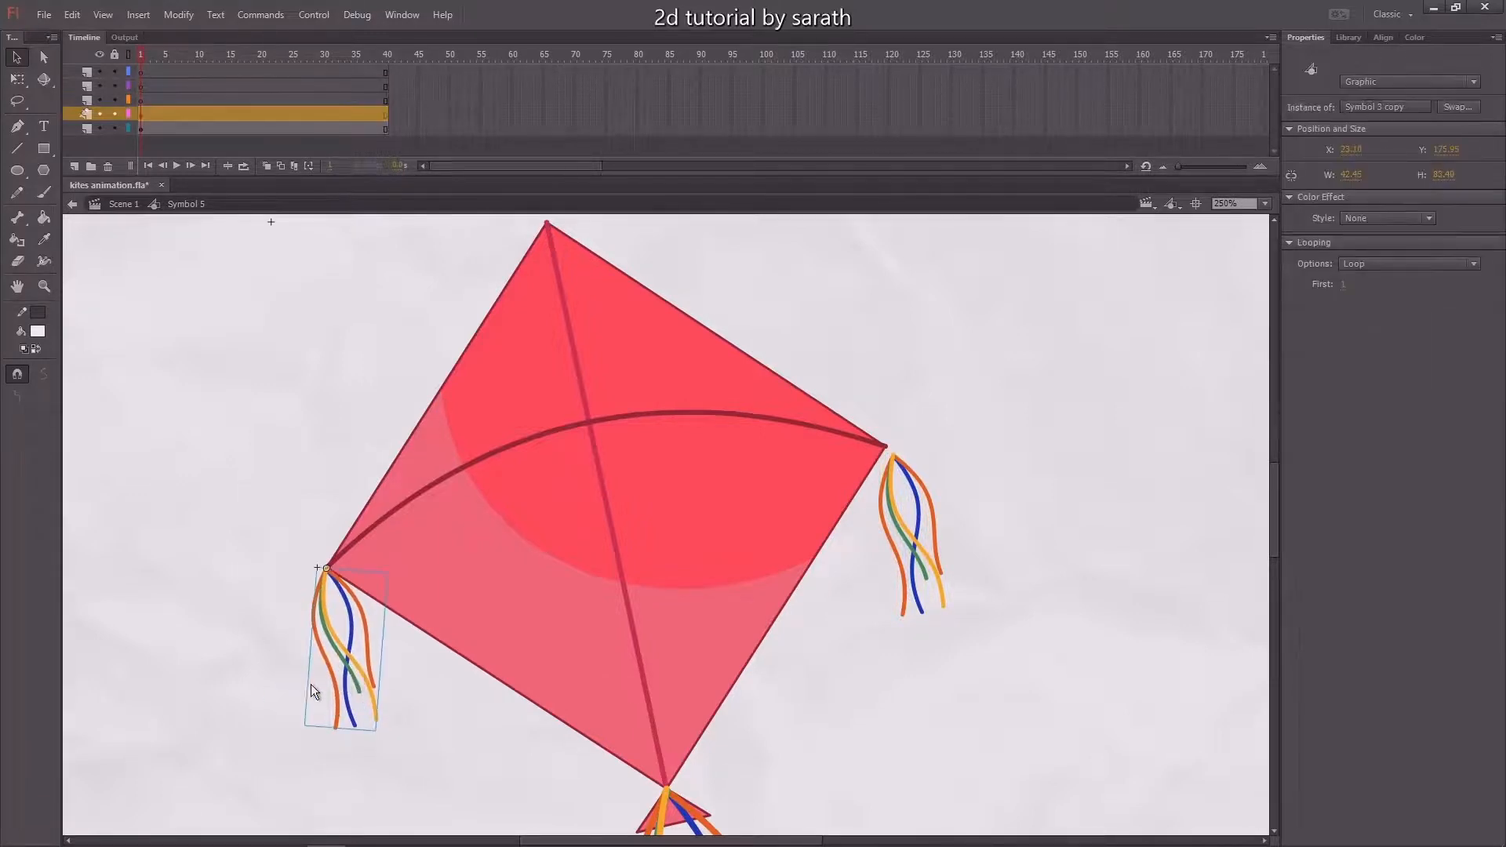
# Play the Symbol 5 animation to check the tassels at both side corners
pyautogui.click(288, 690)
pyautogui.hotkey('ctrl', '-')
pyautogui.press('Return')
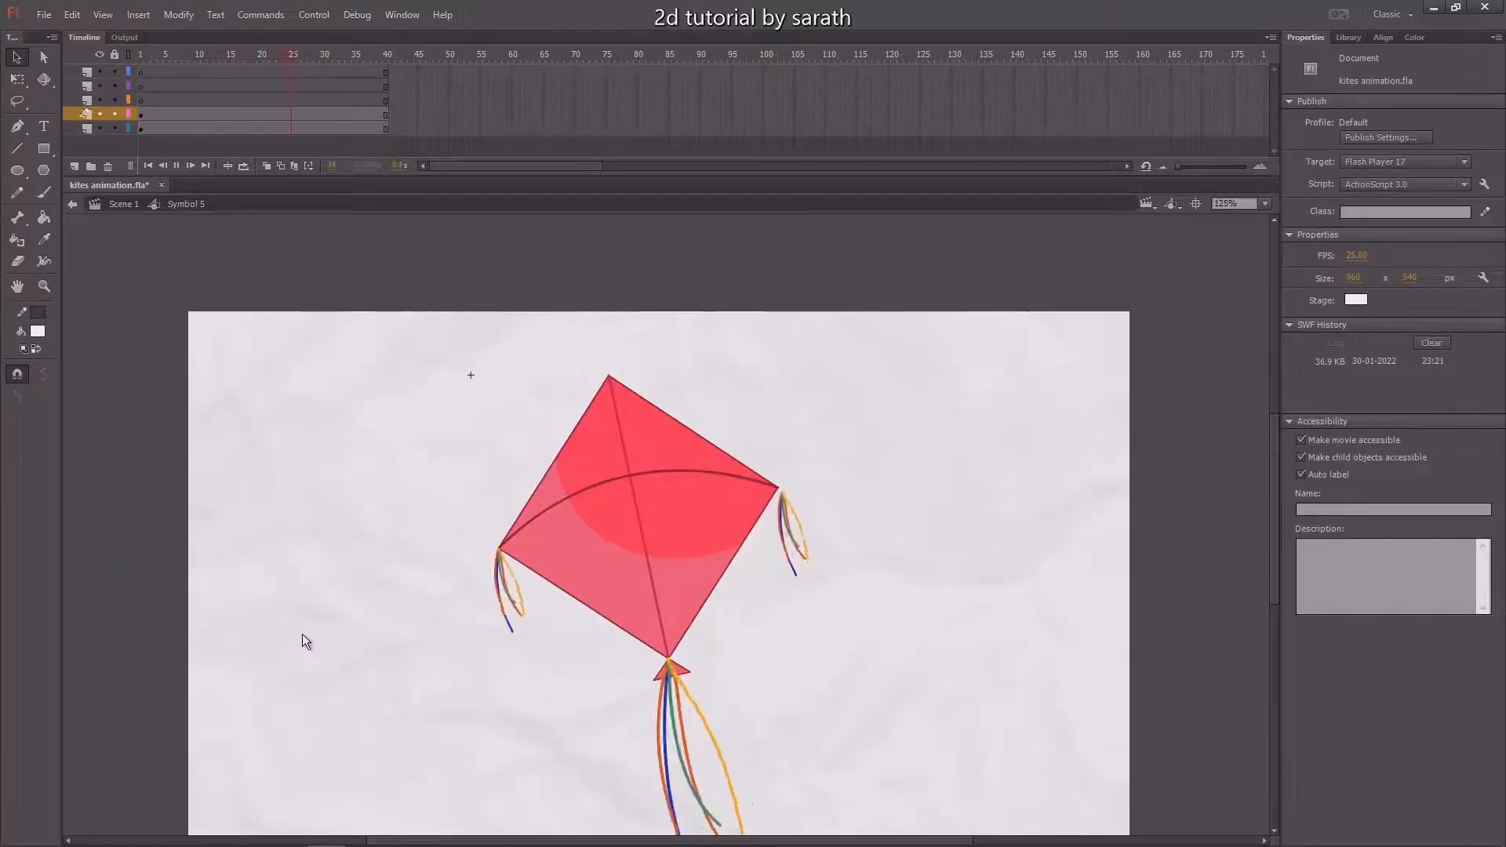
pyautogui.click(142, 57)
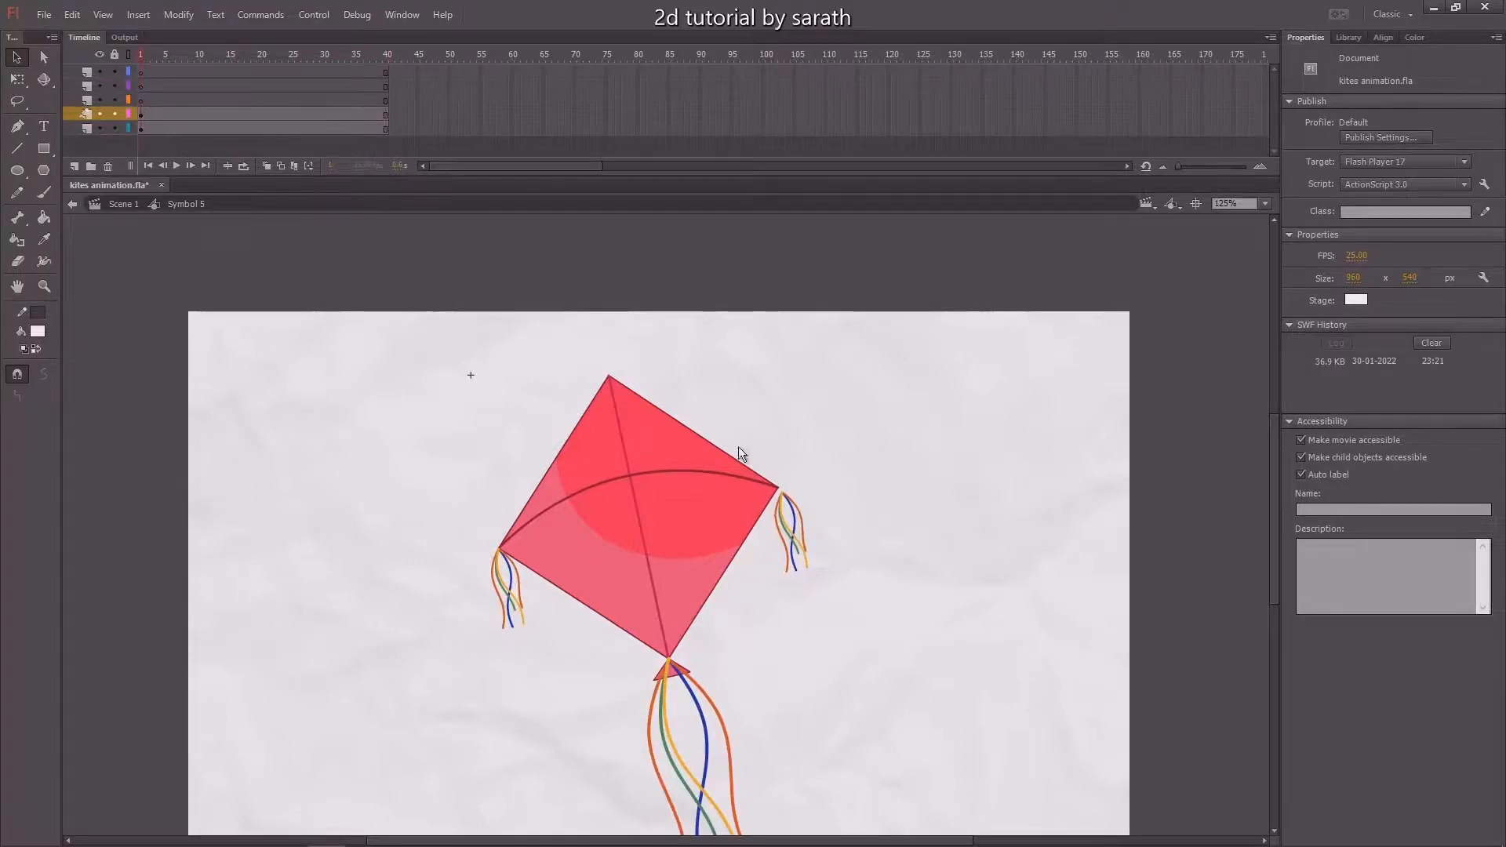
# Move the animated tassel at the kite's right corner so it attaches exactly to the corner, and preview the animation
pyautogui.moveTo(850, 503); pyautogui.dragTo(767, 562)
pyautogui.hotkey('ctrl', '=')
pyautogui.click(953, 520)
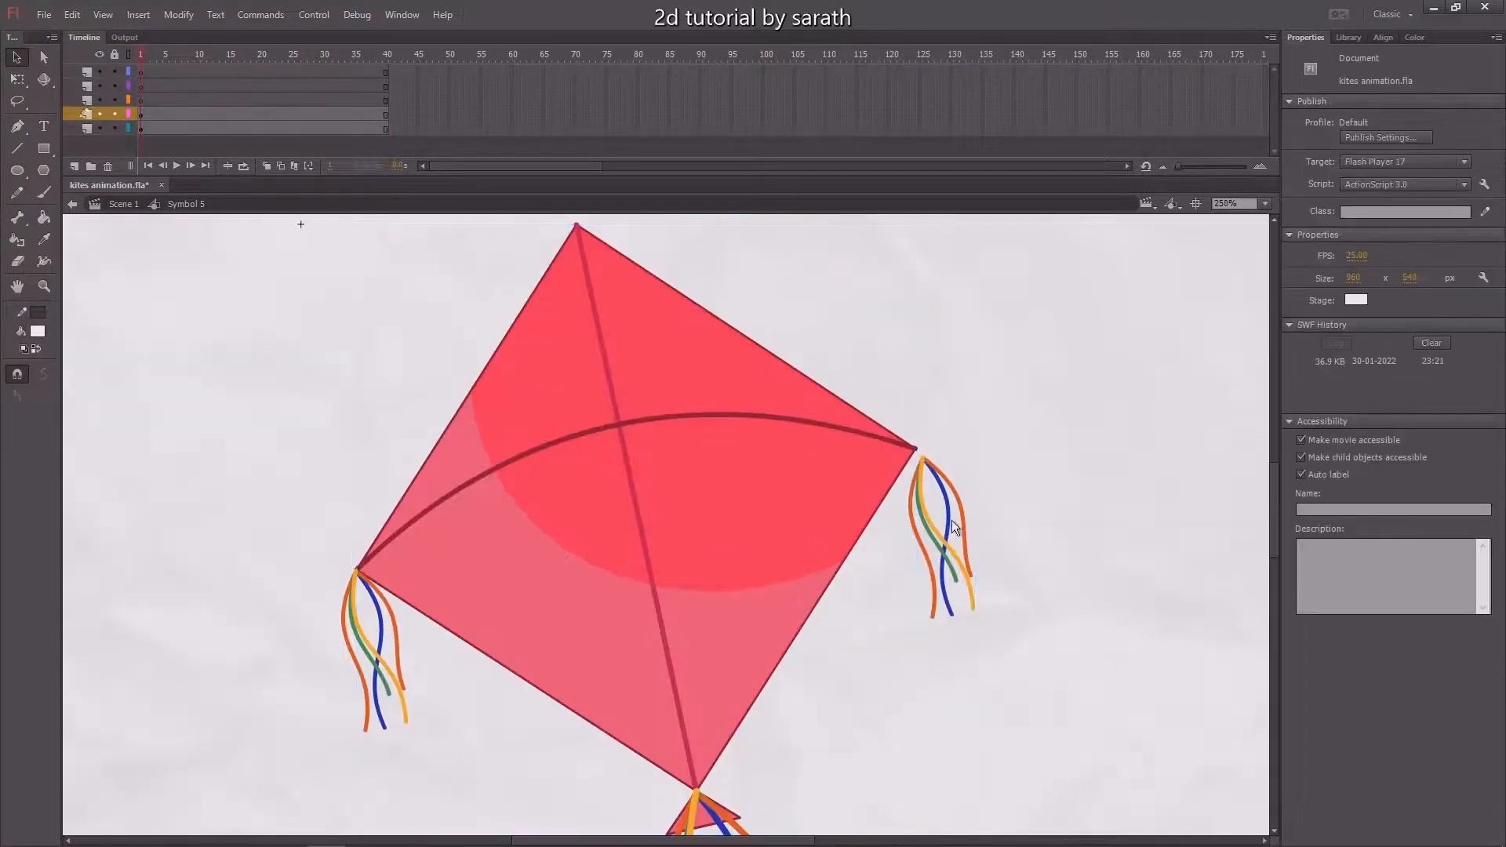
pyautogui.click(939, 507)
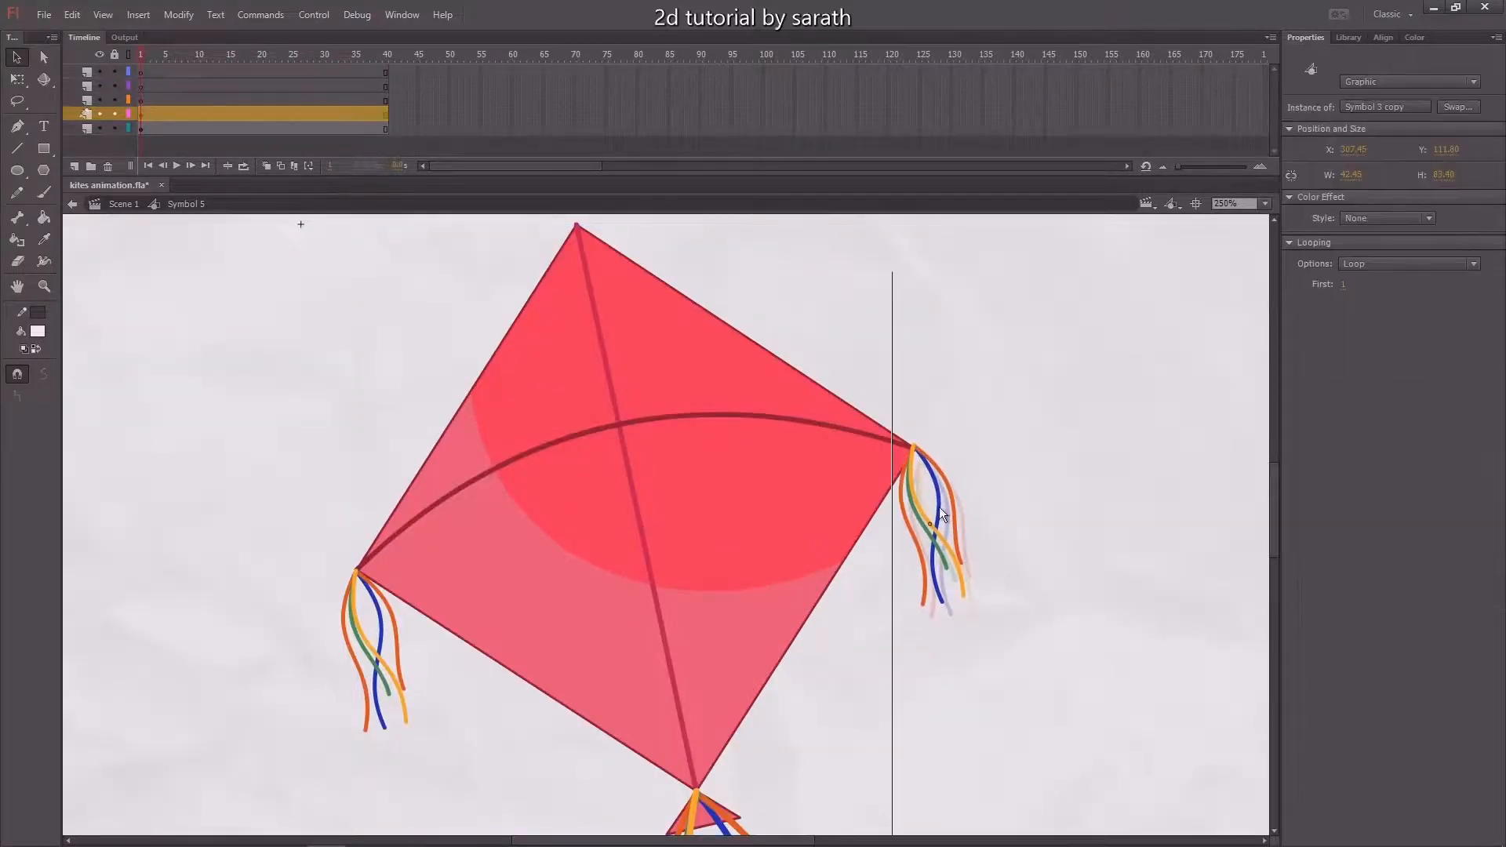
pyautogui.click(1012, 510)
pyautogui.hotkey('ctrl', '2')
pyautogui.press('Return')
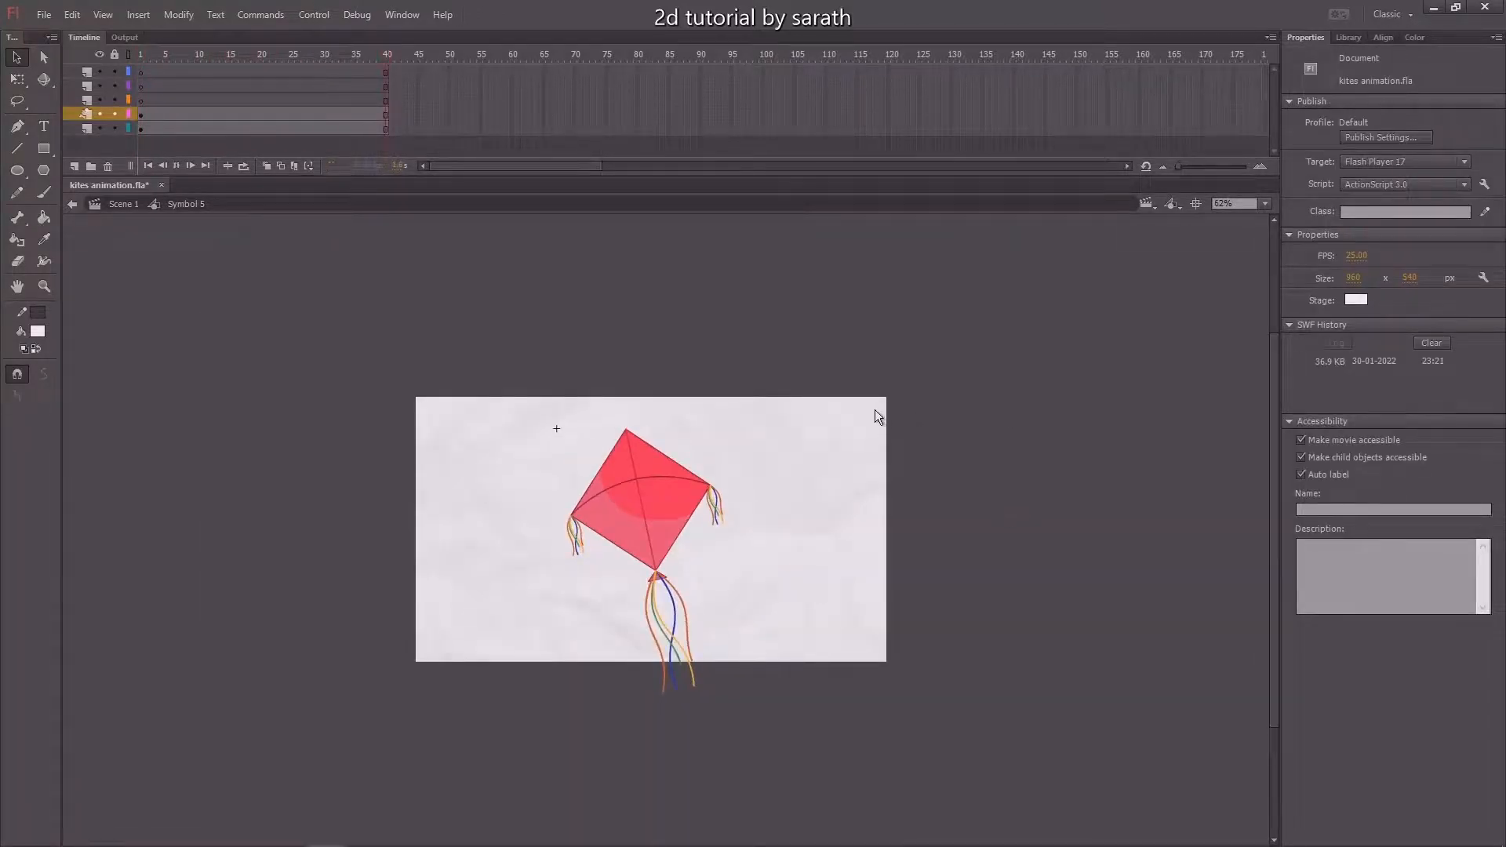
# Stop playback and delete the three unused layers at the top of Symbol 5's layer stack
pyautogui.press('Return')
pyautogui.click(86, 71)
pyautogui.keyDown('shift'); pyautogui.click(86, 101); pyautogui.keyUp('shift')
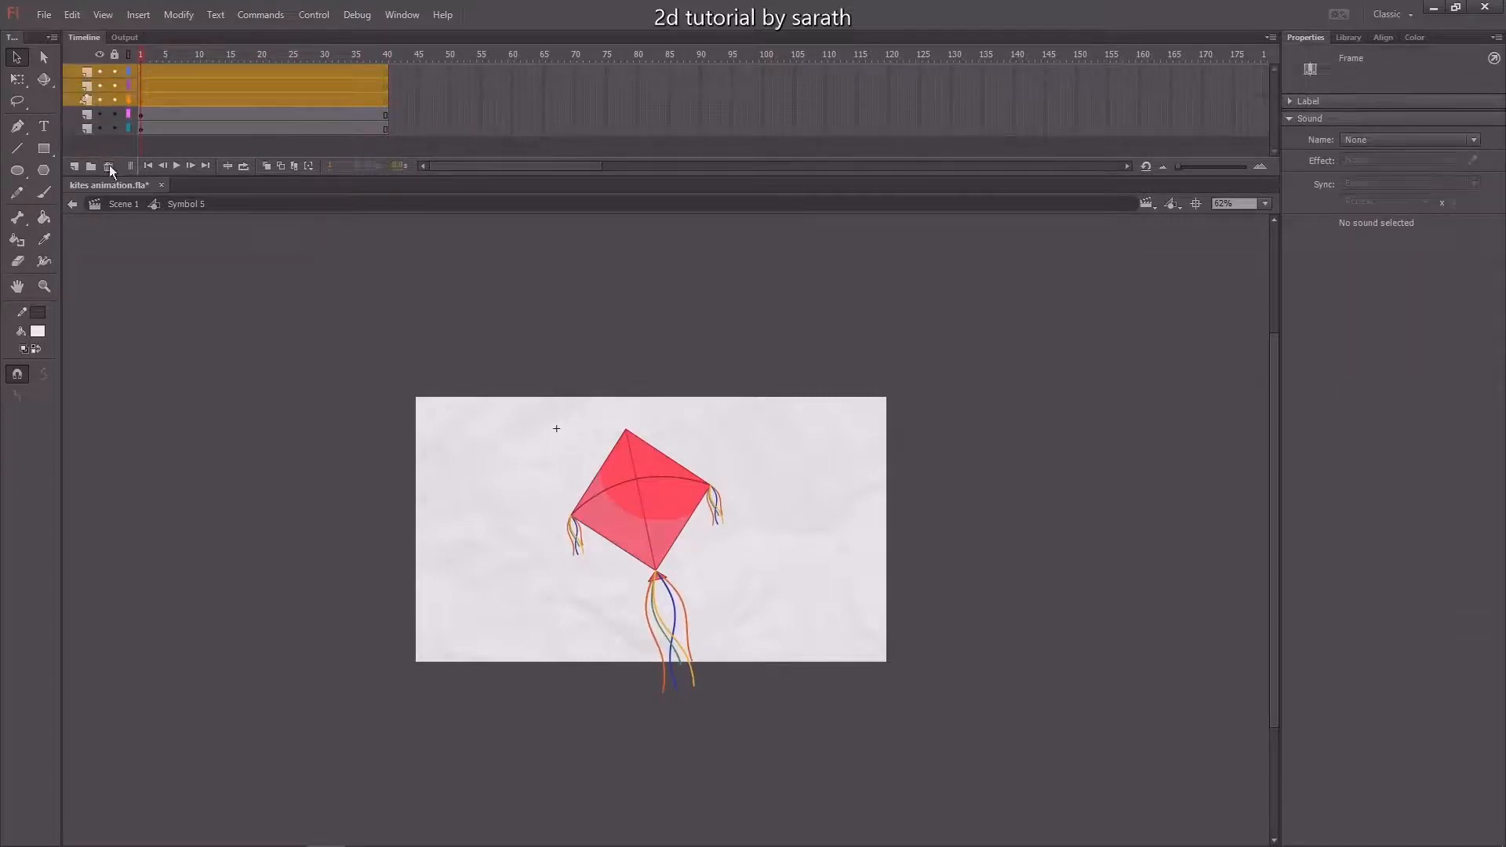
pyautogui.click(108, 165)
# Select the kite body, bottom tail and both side tassels and distribute them to separate layers
pyautogui.moveTo(787, 422); pyautogui.dragTo(441, 695)
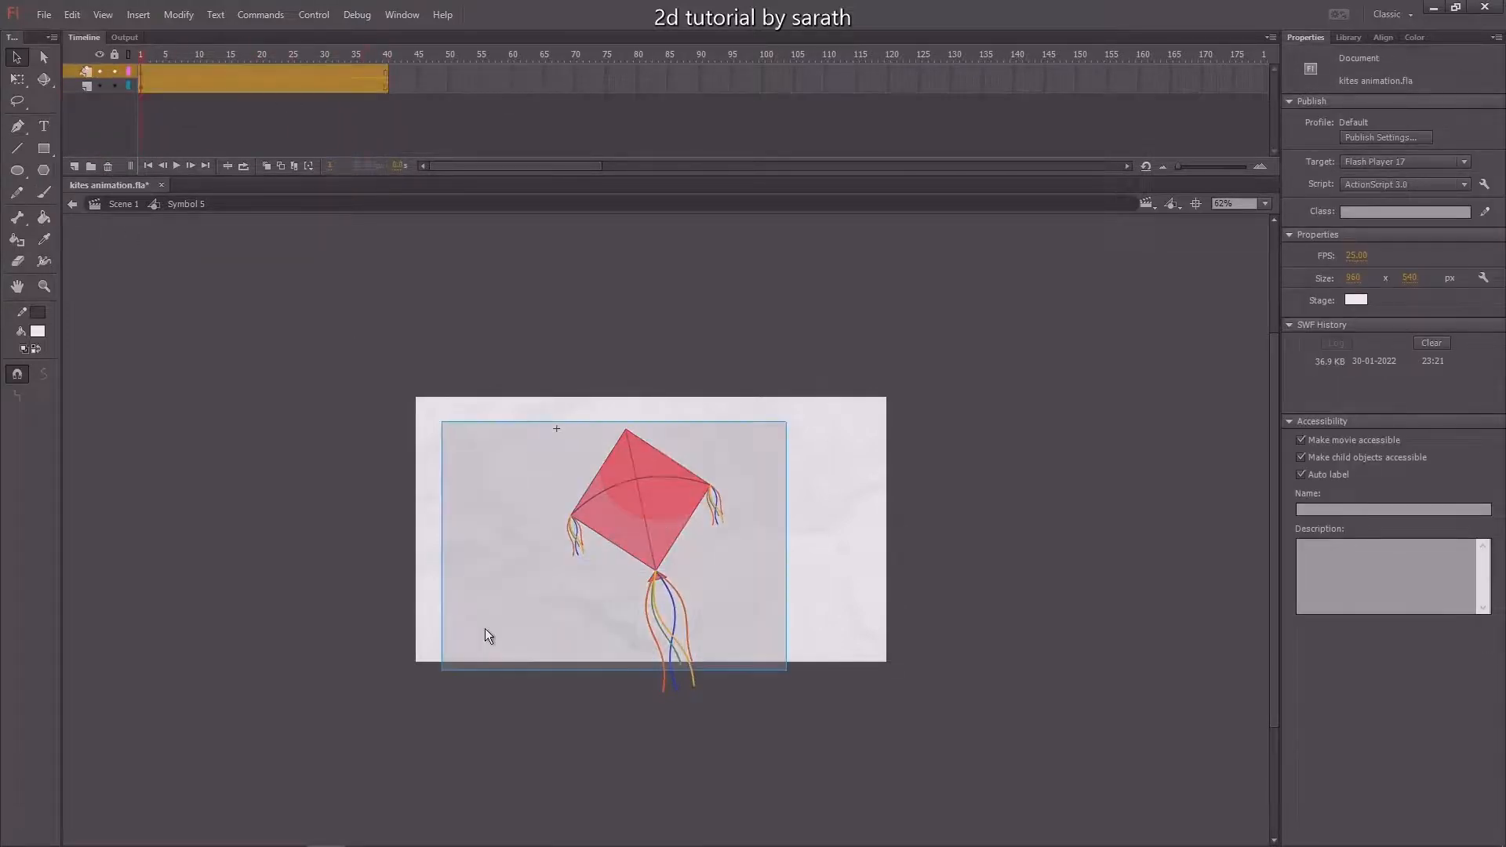
pyautogui.hotkey('ctrl', '=')
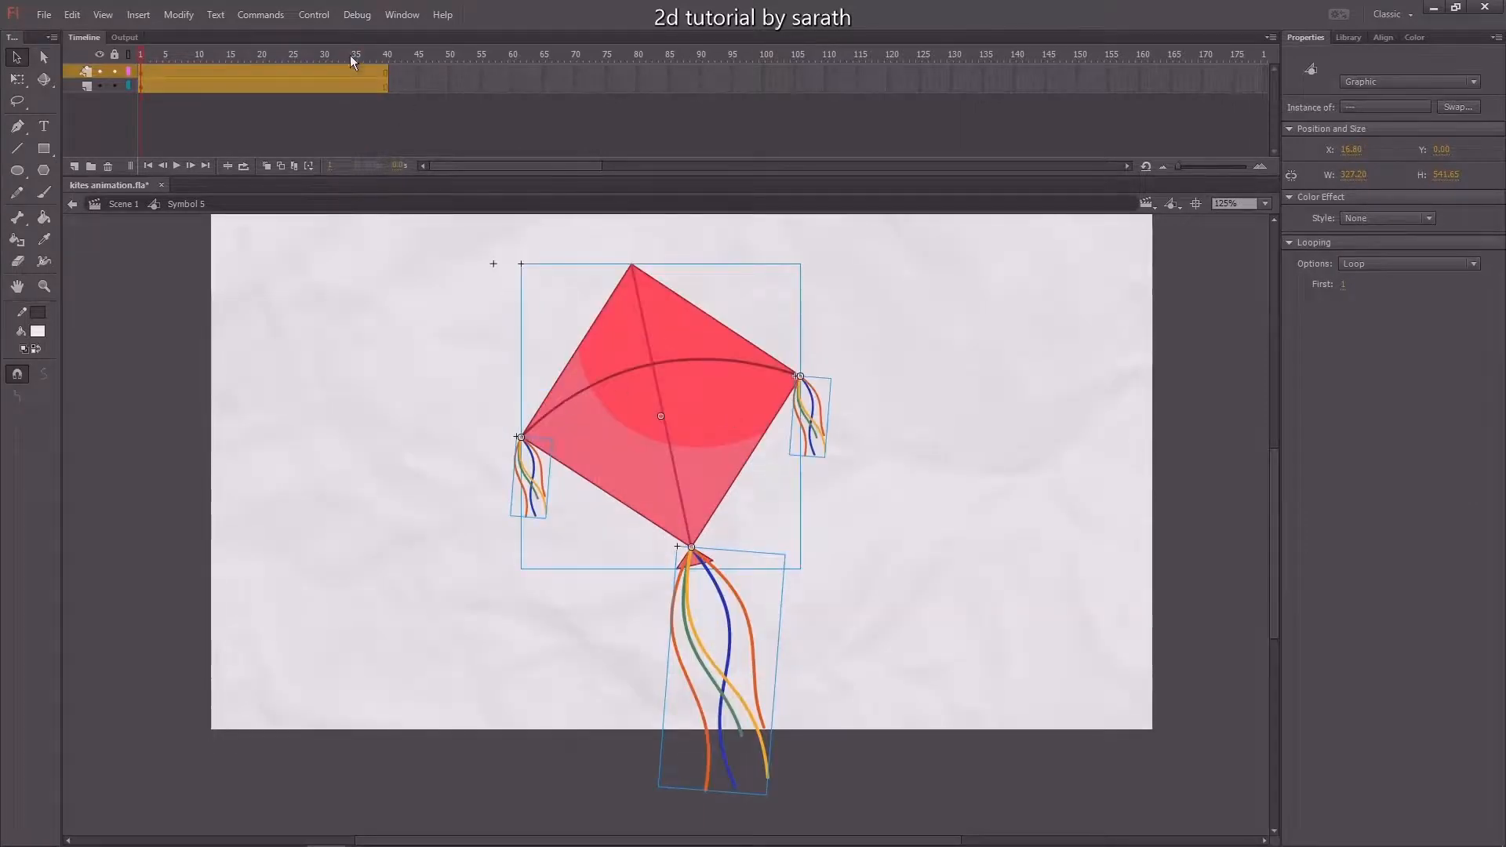
pyautogui.moveTo(347, 55); pyautogui.dragTo(478, 133)
pyautogui.moveTo(477, 516); pyautogui.dragTo(473, 520)
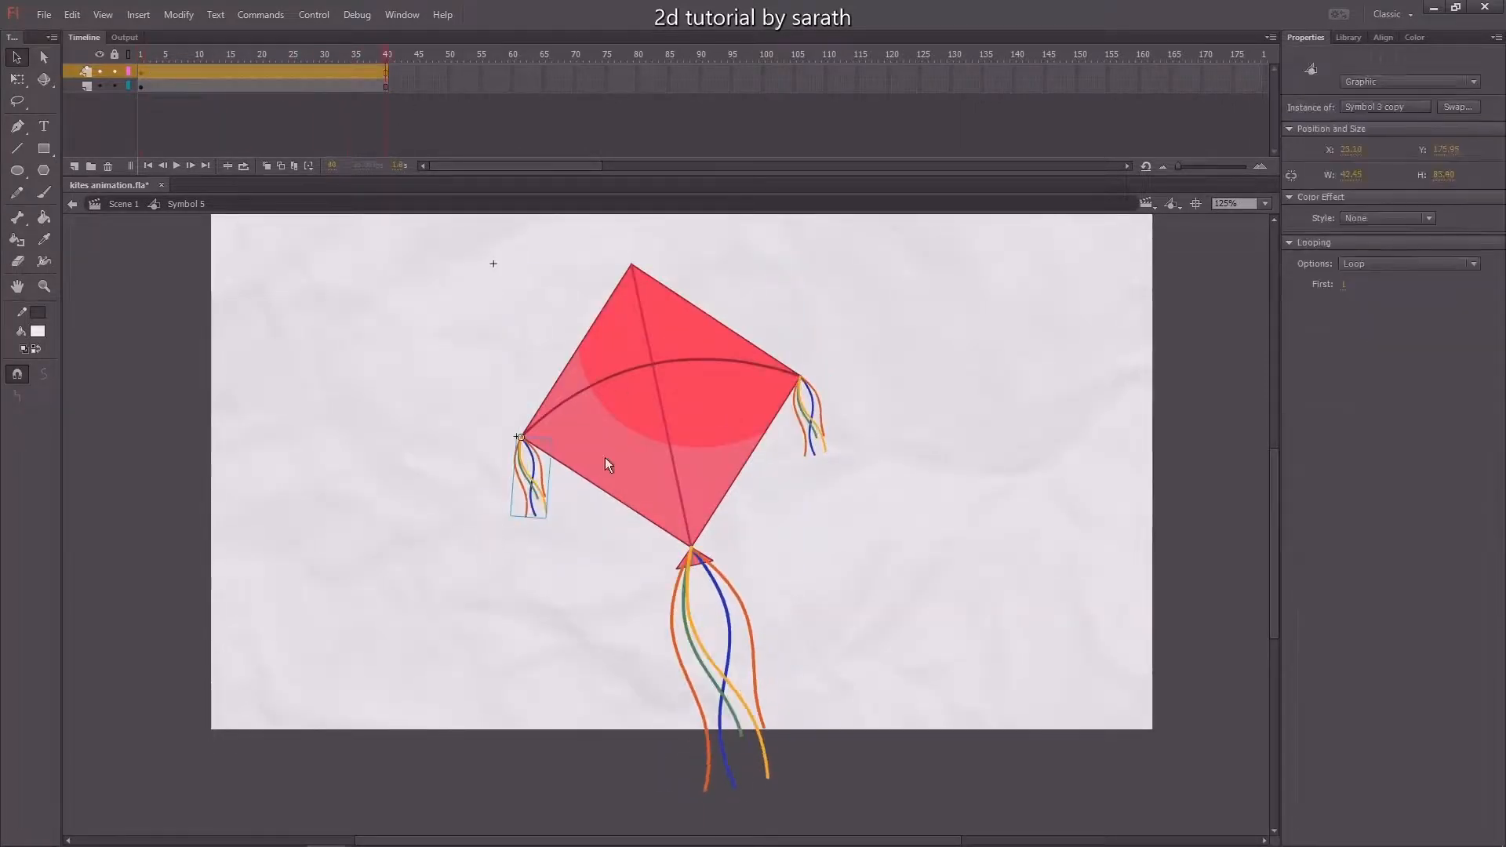
pyautogui.hotkey('ctrl', 'a')
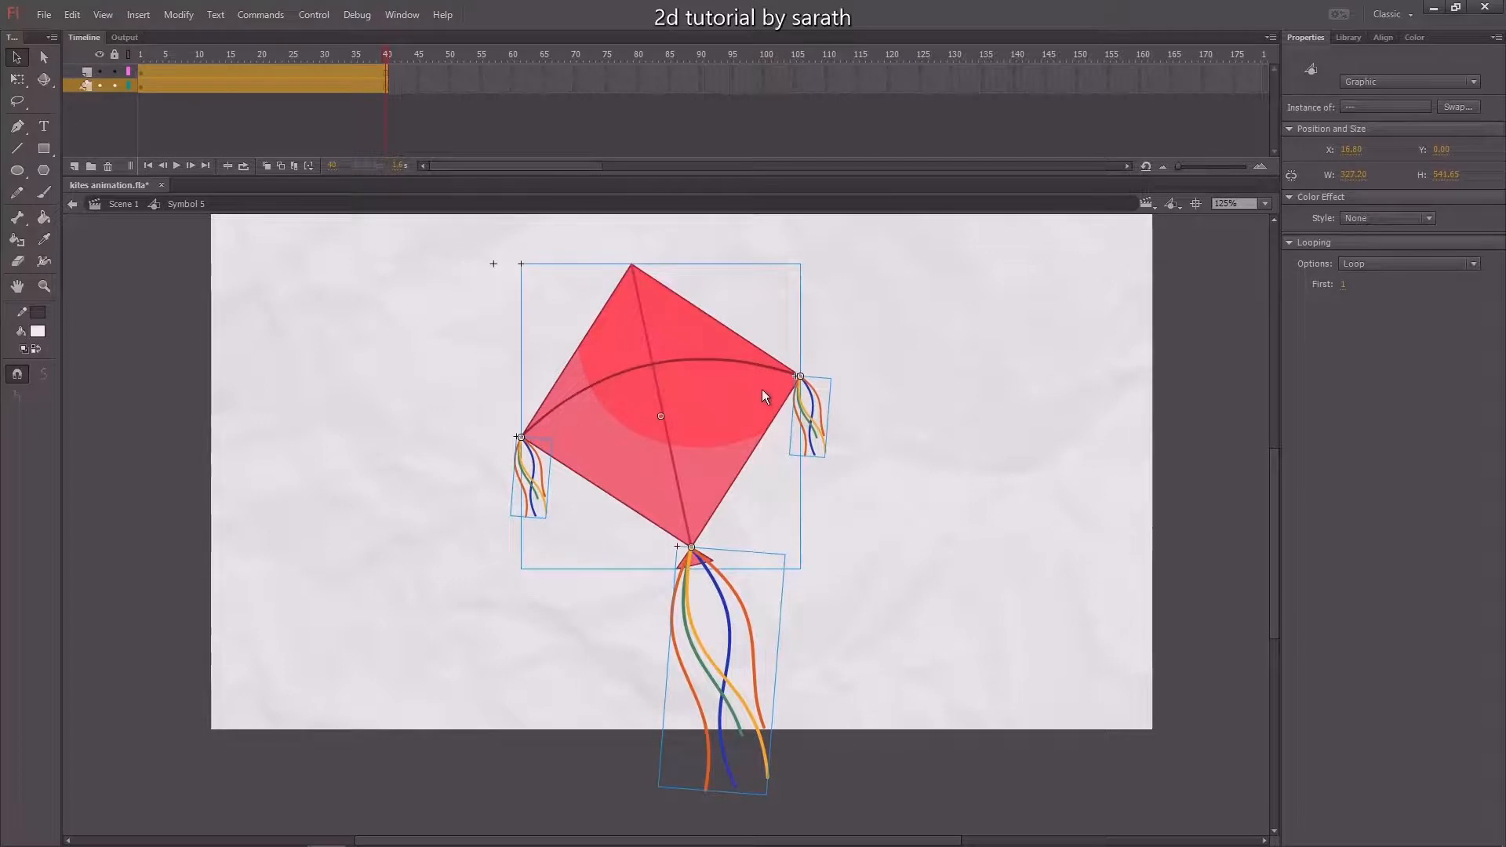
pyautogui.rightClick(760, 390)
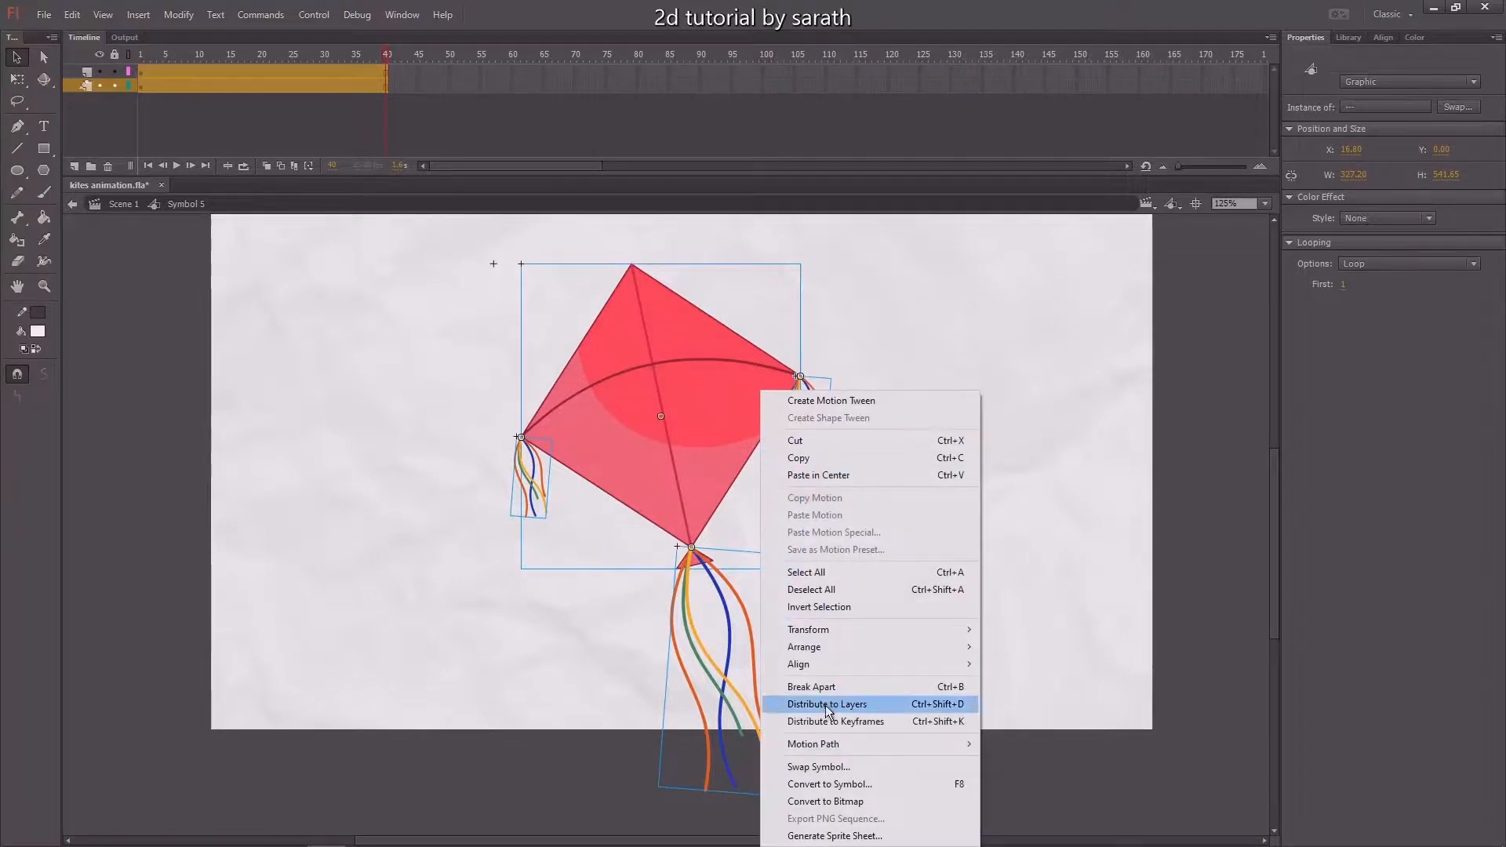
pyautogui.click(824, 704)
# Delete the two leftover empty layers above the newly distributed kite part layers
pyautogui.moveTo(314, 57); pyautogui.dragTo(138, 76)
pyautogui.click(79, 73)
pyautogui.keyDown('shift'); pyautogui.click(81, 85); pyautogui.keyUp('shift')
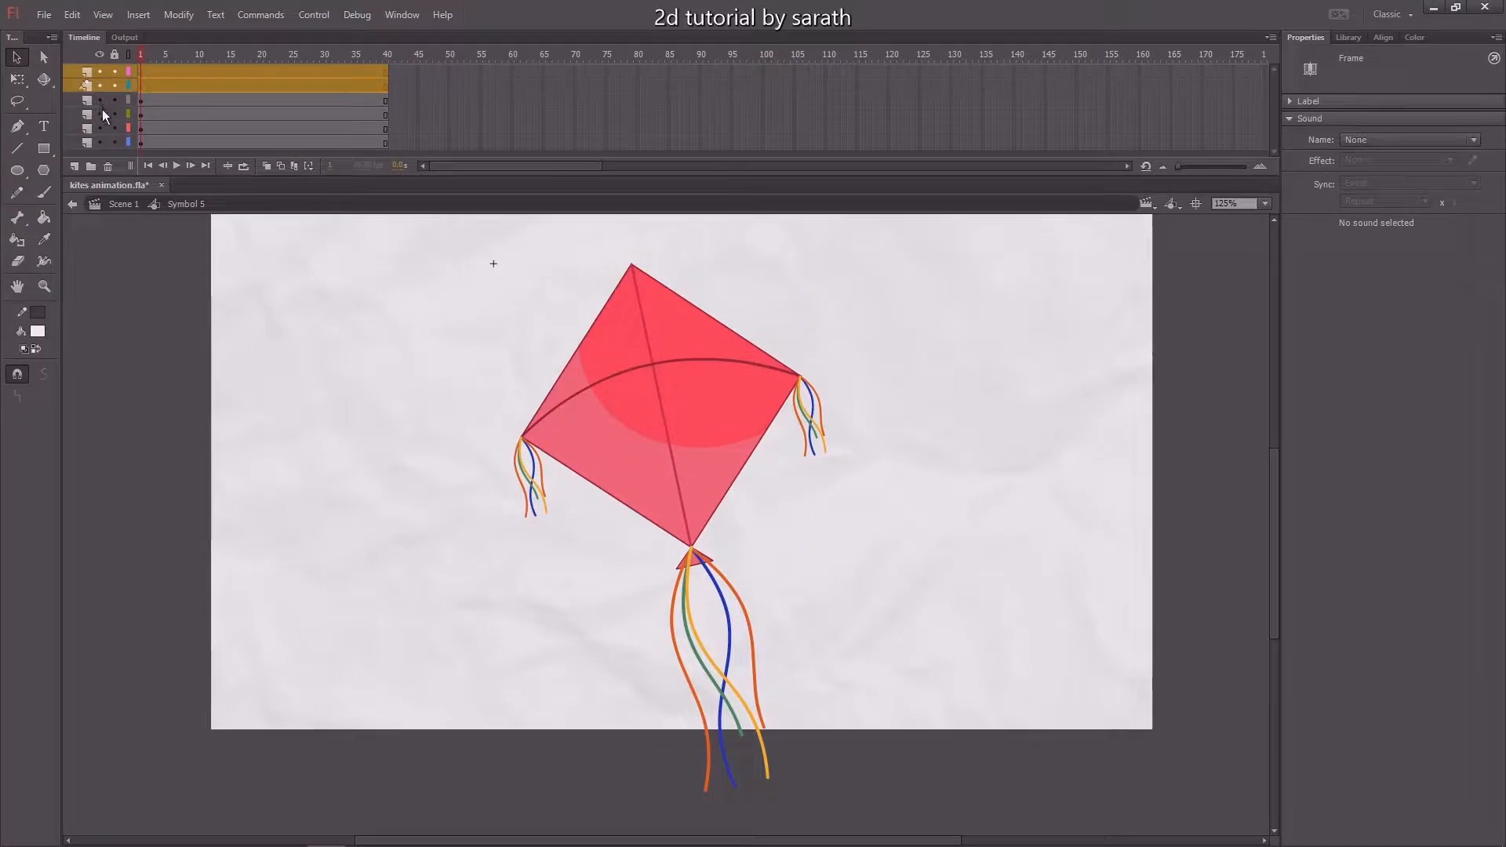
pyautogui.click(109, 166)
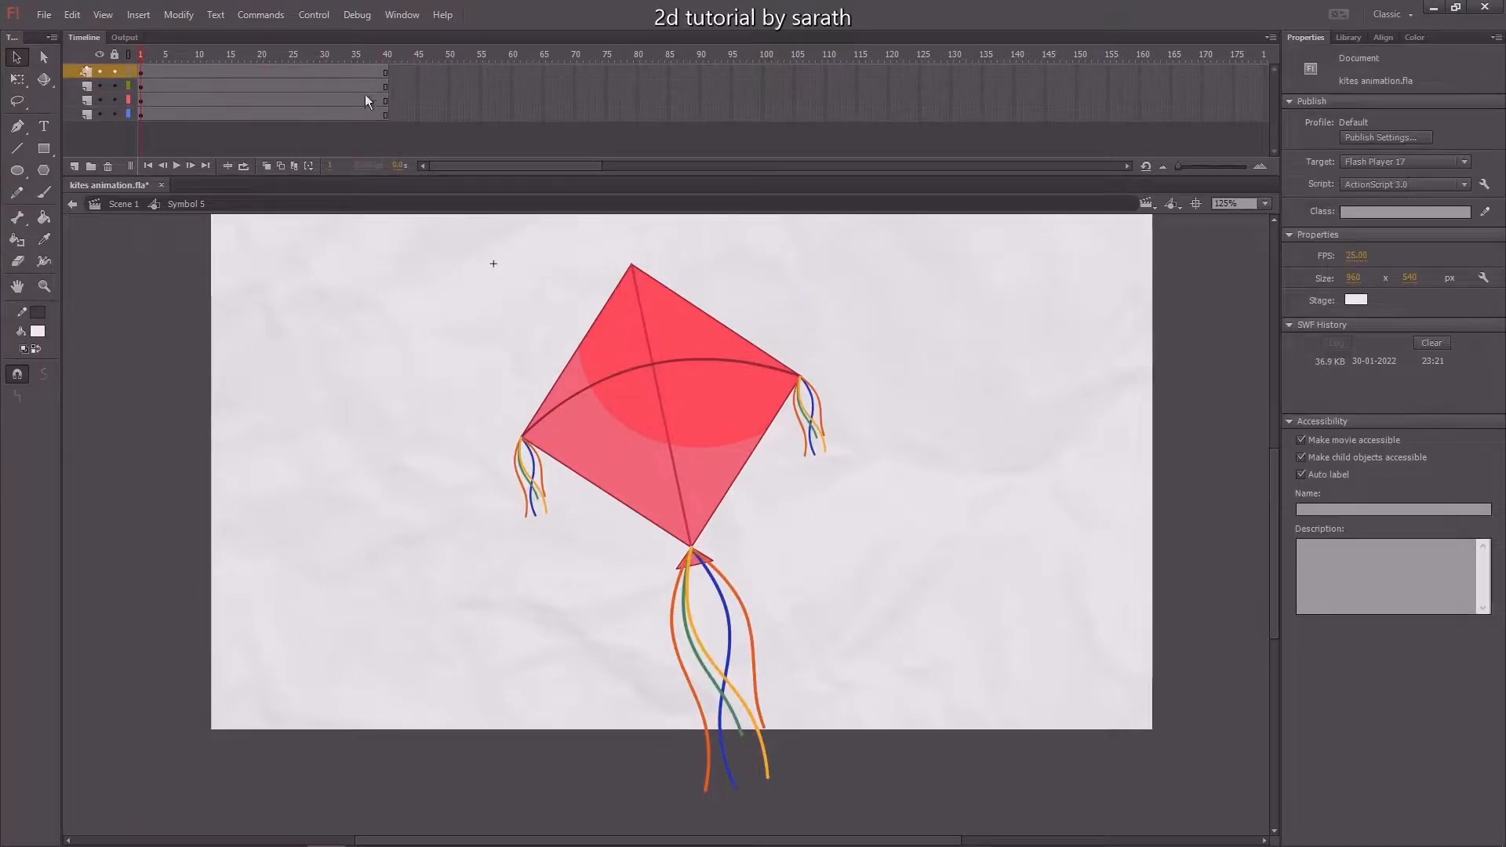
# Insert keyframes on all four kite part layers at frames 40 and 20
pyautogui.moveTo(387, 71); pyautogui.dragTo(387, 115)
pyautogui.press('F6')
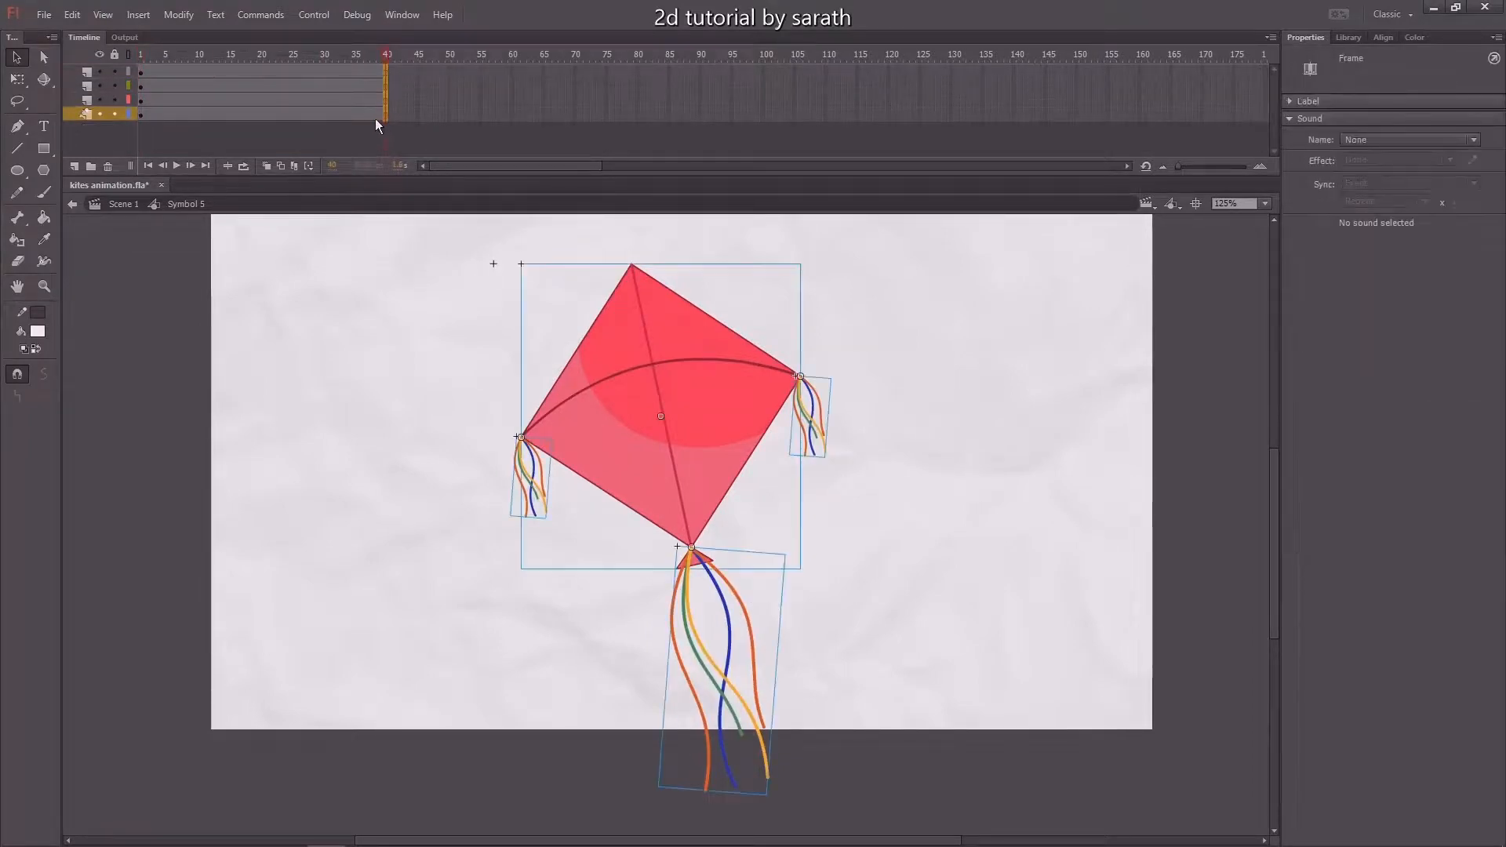
pyautogui.click(261, 73)
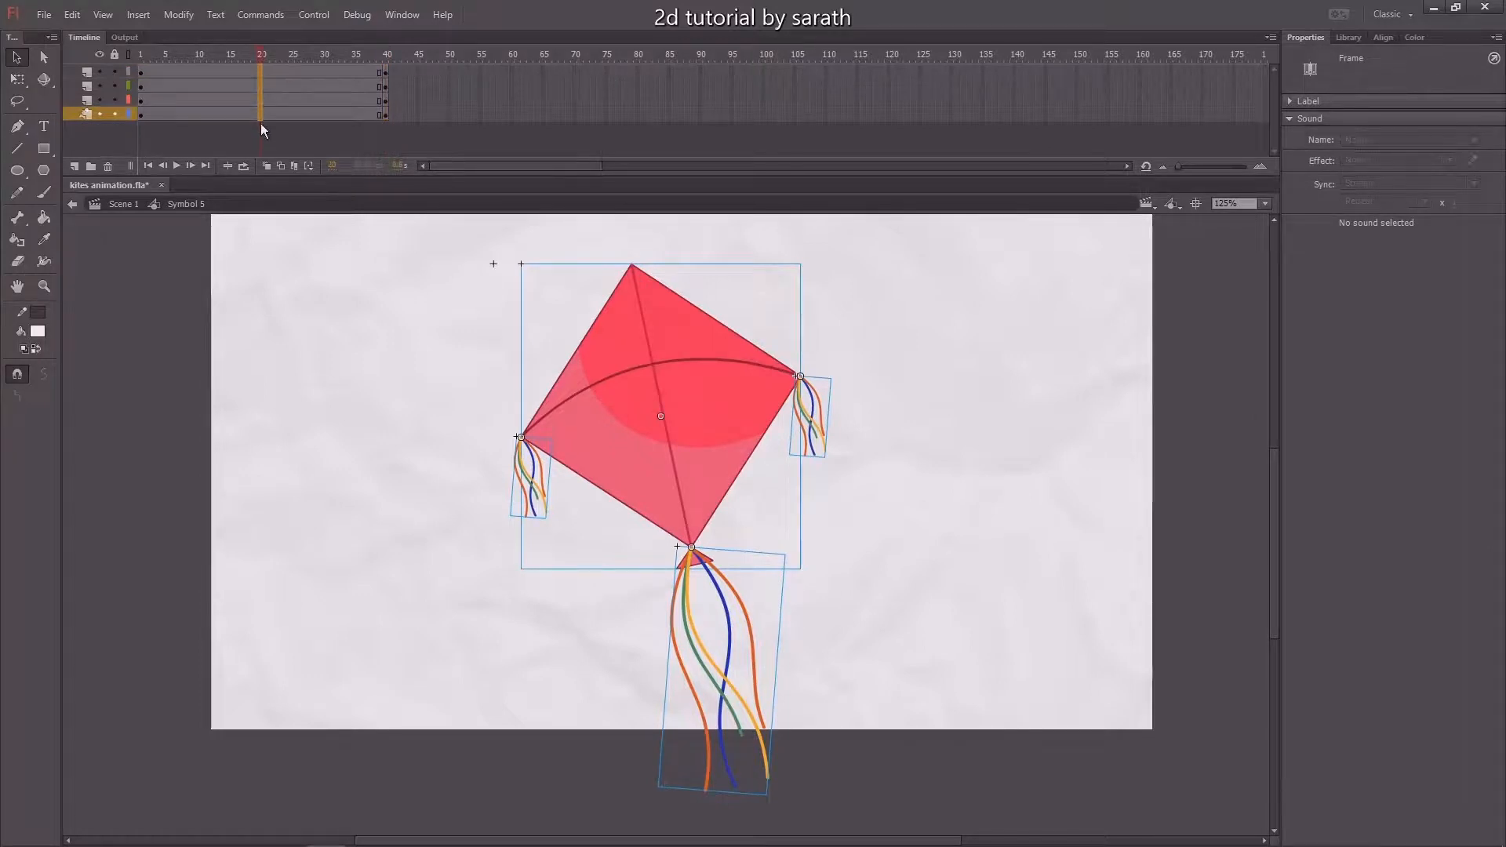
pyautogui.press('F6')
pyautogui.press('Return')
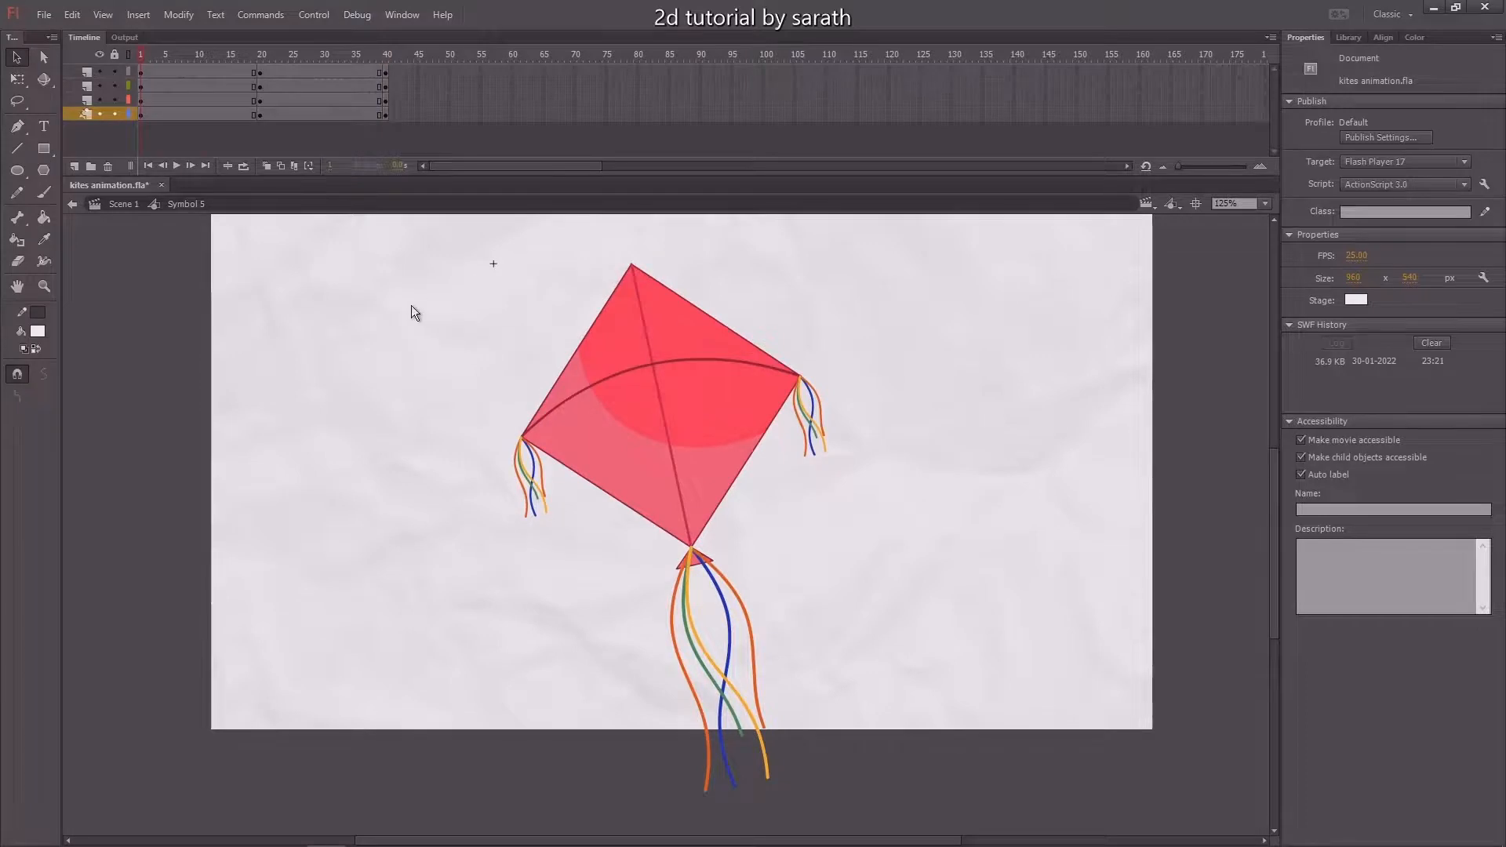
# At frame 1, shift the whole kite with its tail and tassels 8 px to the left
pyautogui.moveTo(413, 304); pyautogui.dragTo(899, 726)
pyautogui.press('Left')
pyautogui.press('Left')
pyautogui.press('Left')
pyautogui.press('Left')
pyautogui.press('Left')
pyautogui.press('Left')
pyautogui.press('Left')
pyautogui.press('Left')
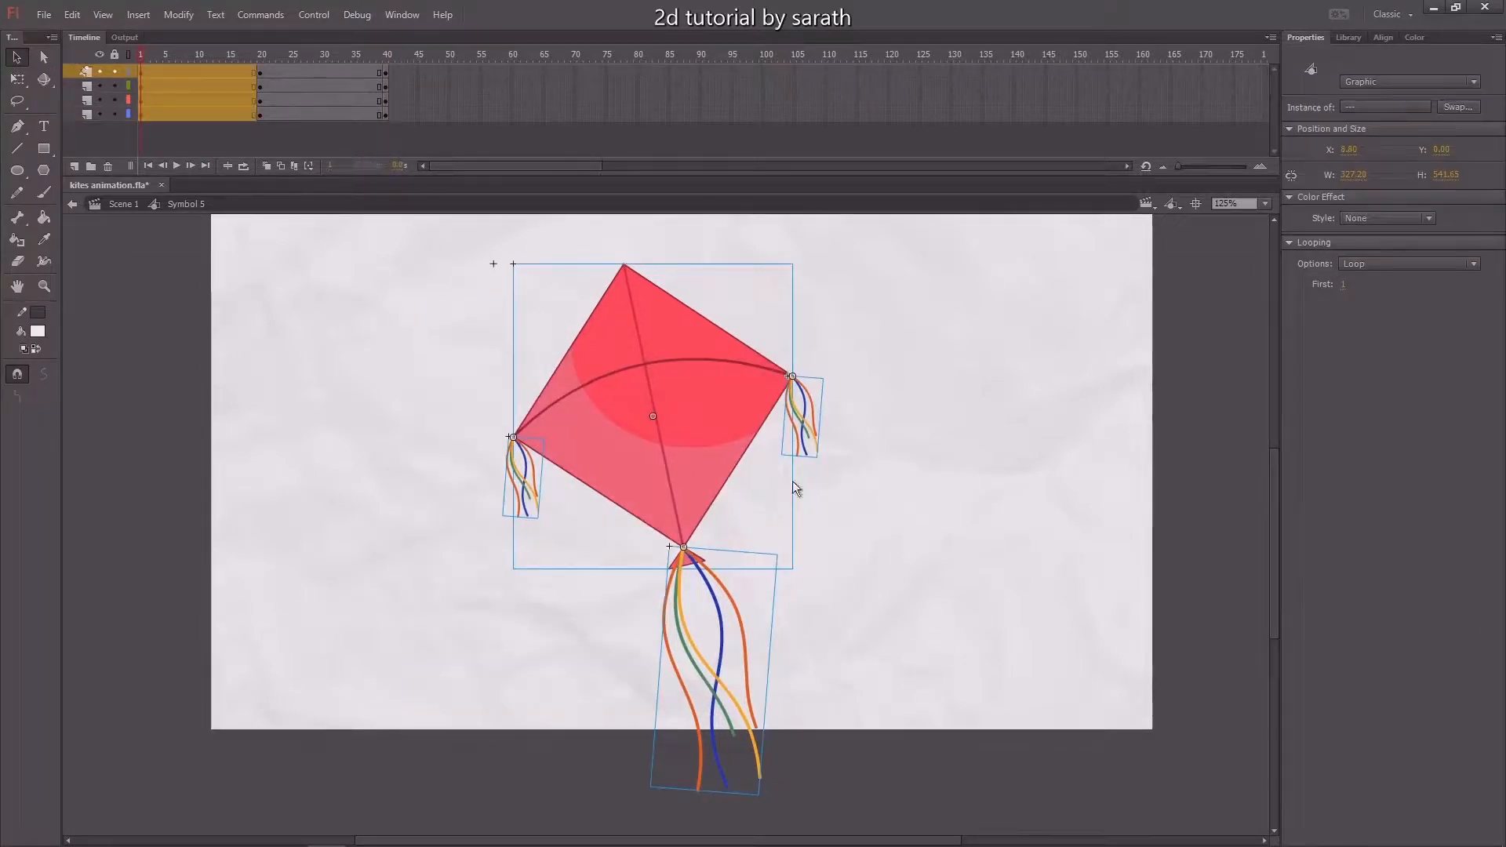
# Shift all kite parts left at frame 40 to match their frame 1 position
pyautogui.click(261, 56)
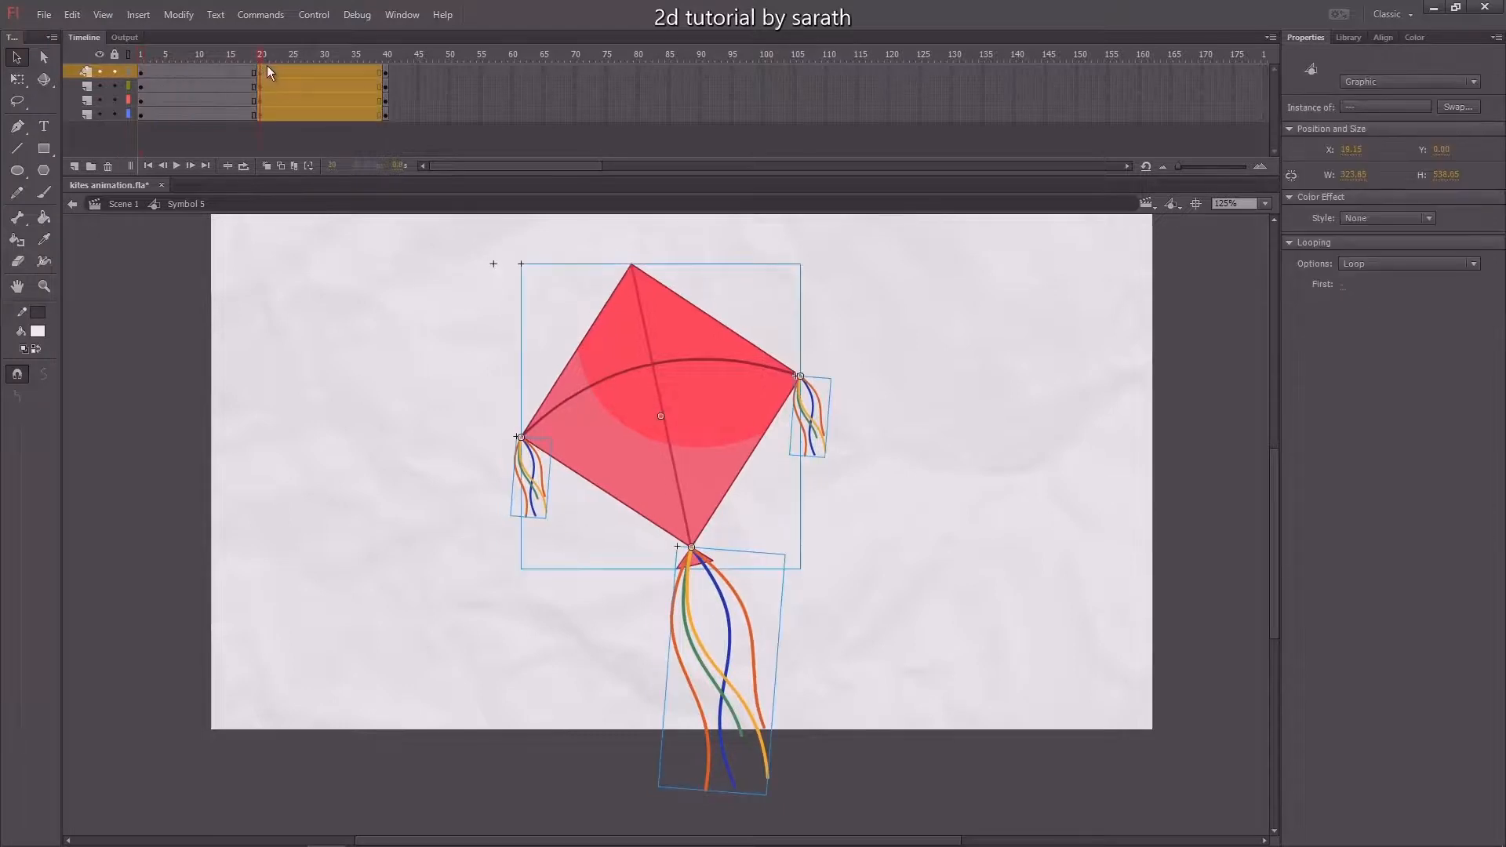
pyautogui.click(386, 60)
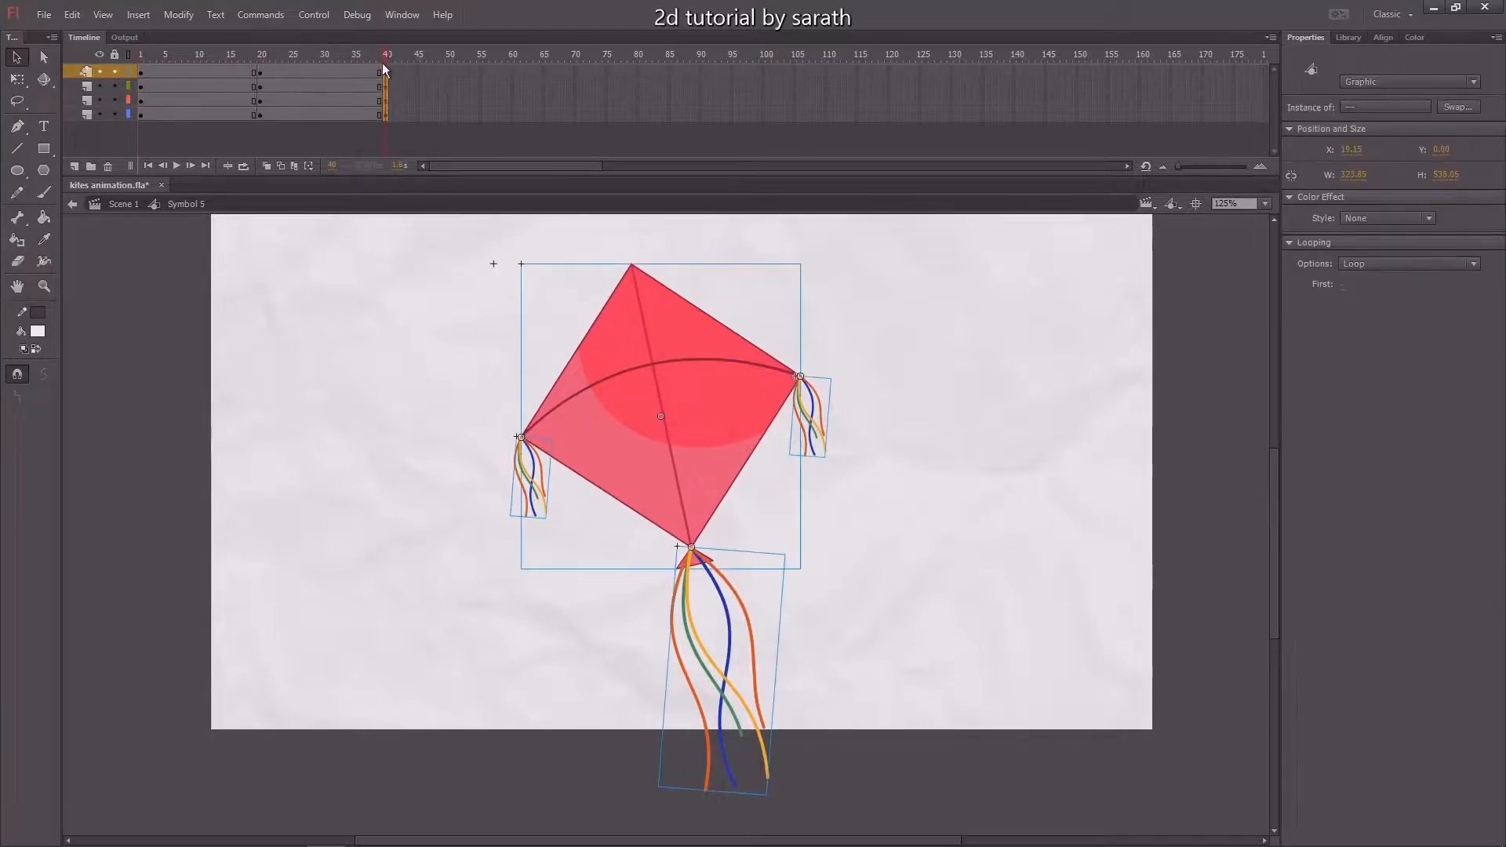
pyautogui.moveTo(150, 59)
pyautogui.mouseDown()
pyautogui.moveTo(379, 75)
pyautogui.moveTo(142, 55)
pyautogui.mouseUp()
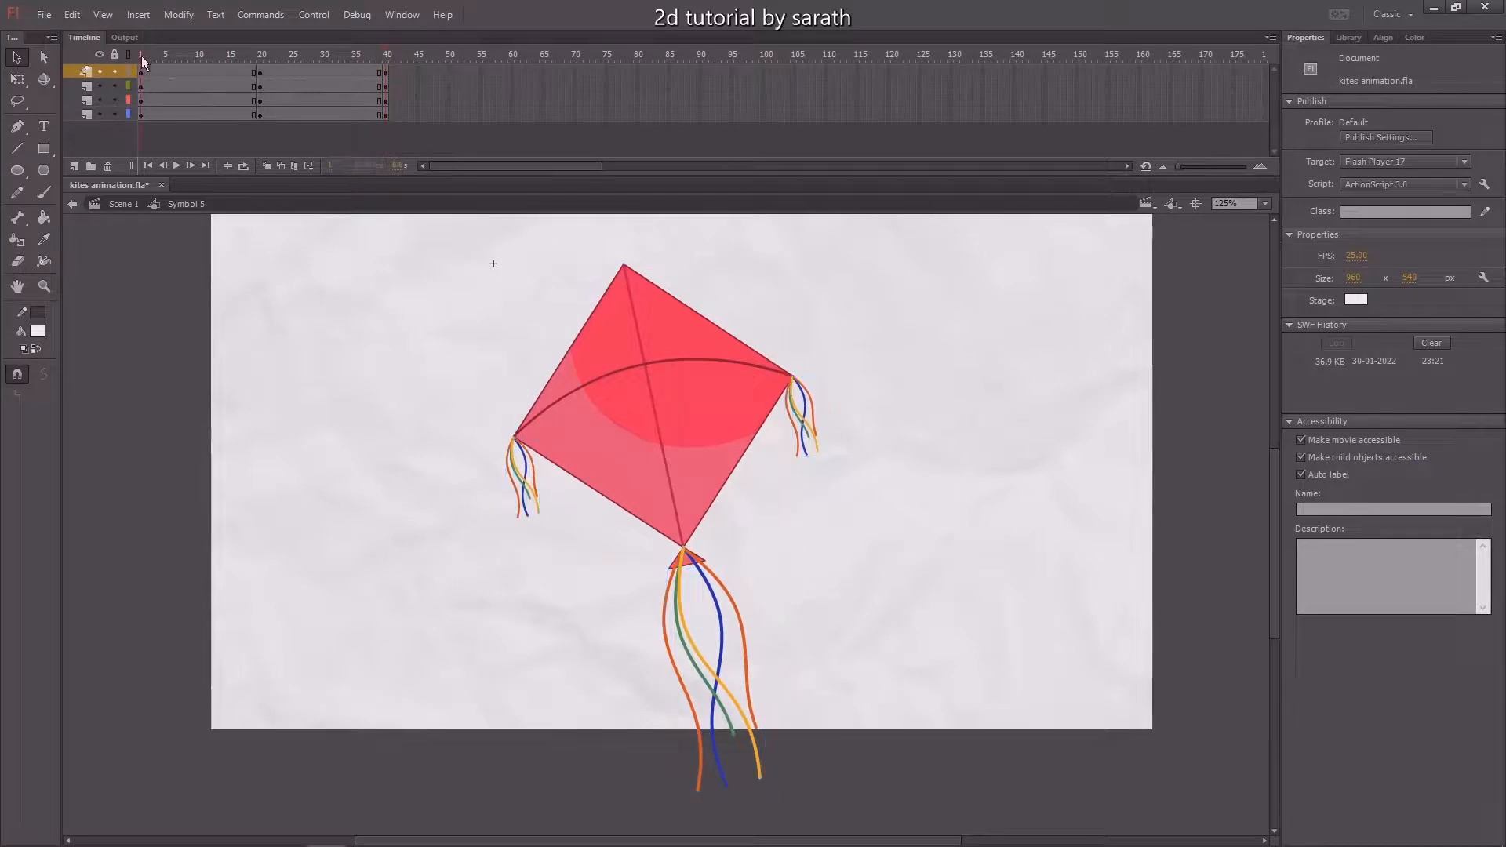
# Create classic tweens across all four layers with Sync enabled and play the animation
pyautogui.keyDown('shift'); pyautogui.click(75, 117); pyautogui.keyUp('shift')
pyautogui.rightClick(306, 85)
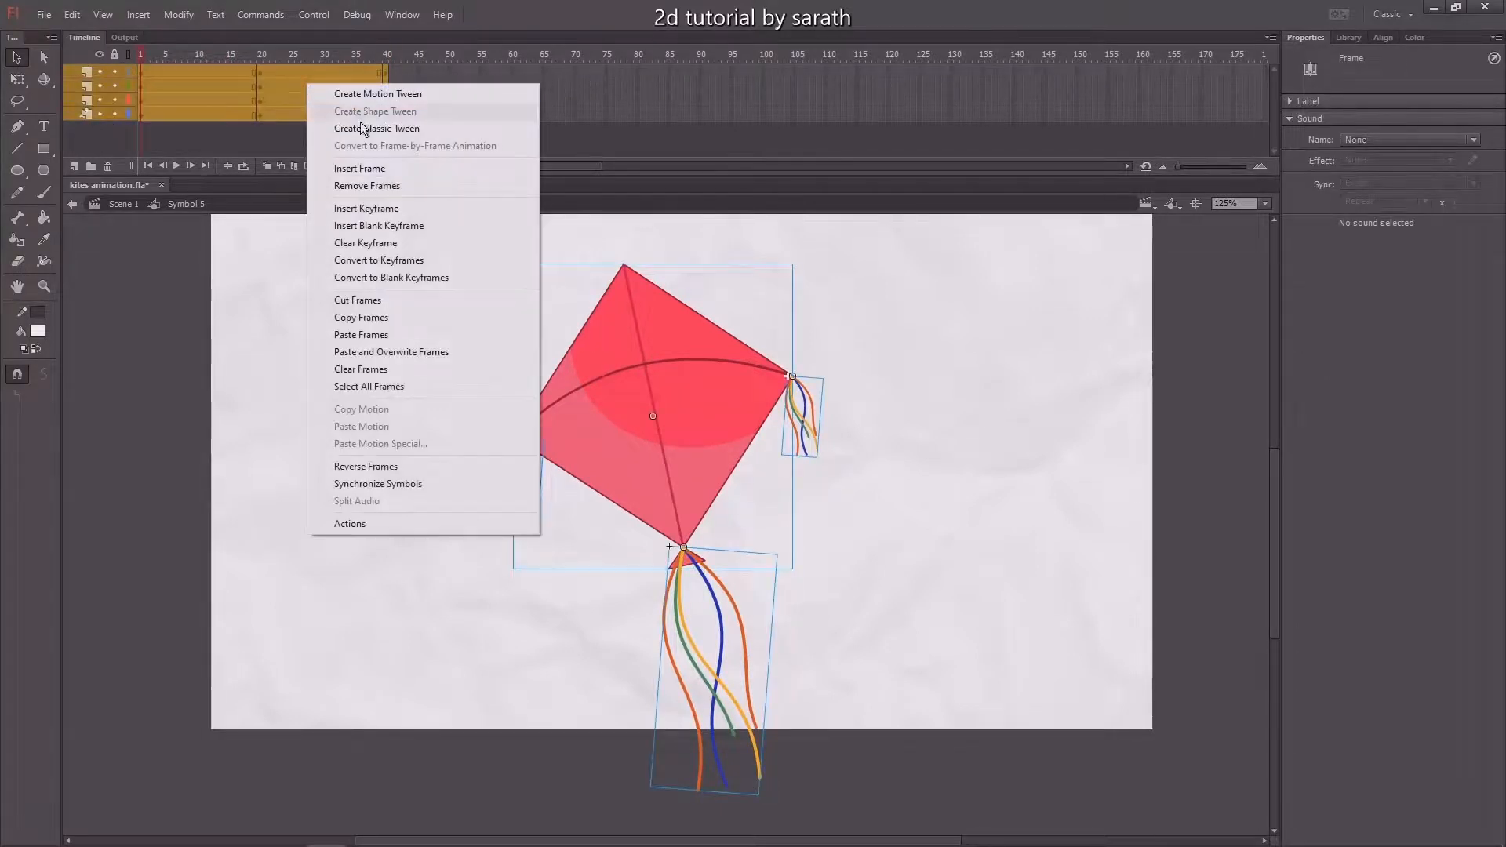
pyautogui.click(362, 130)
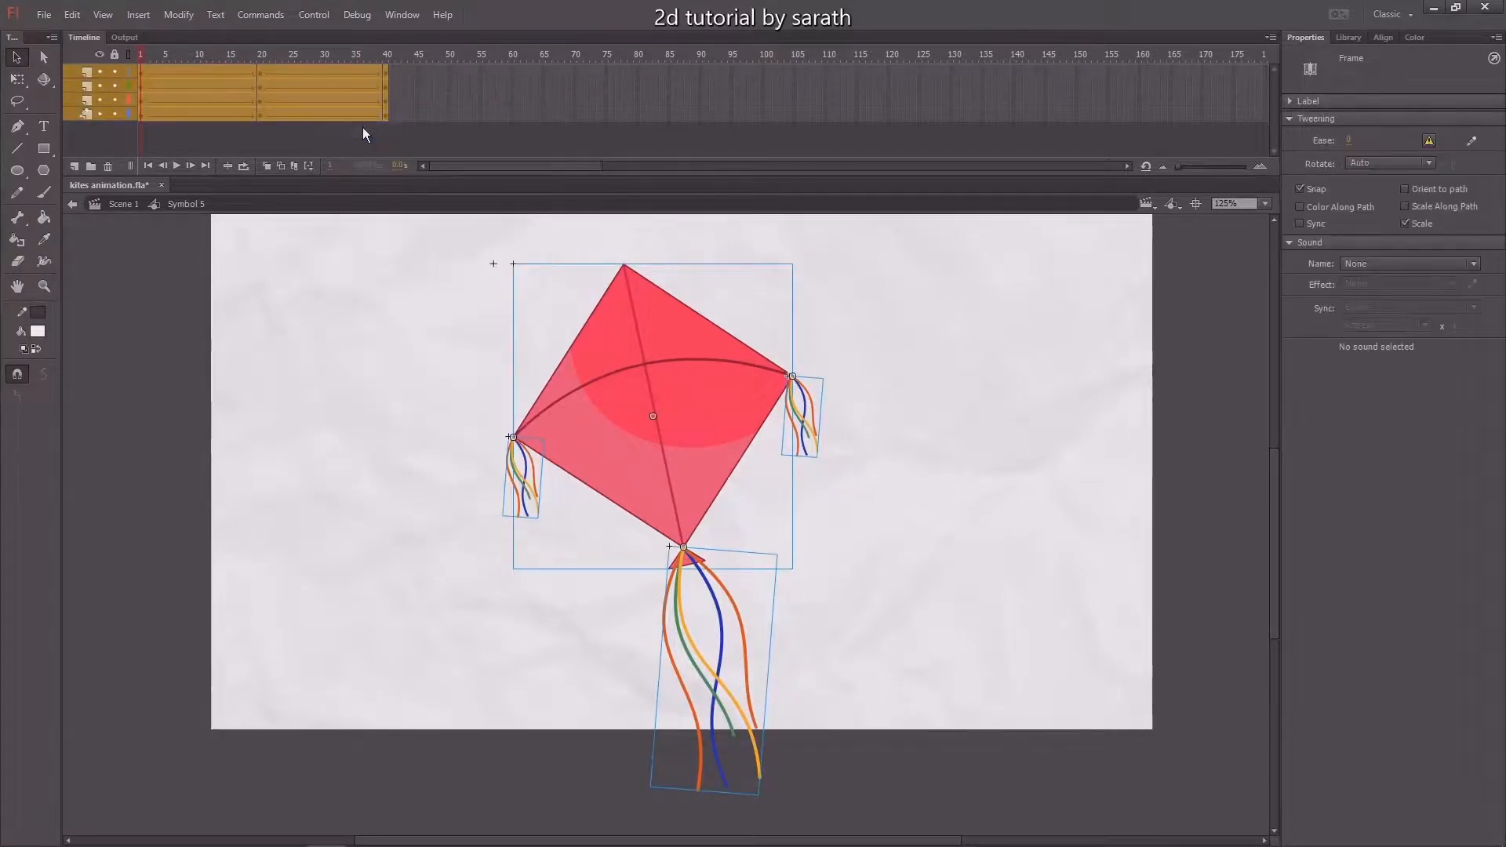
pyautogui.click(1301, 223)
pyautogui.moveTo(262, 58); pyautogui.dragTo(347, 81)
pyautogui.press('Return')
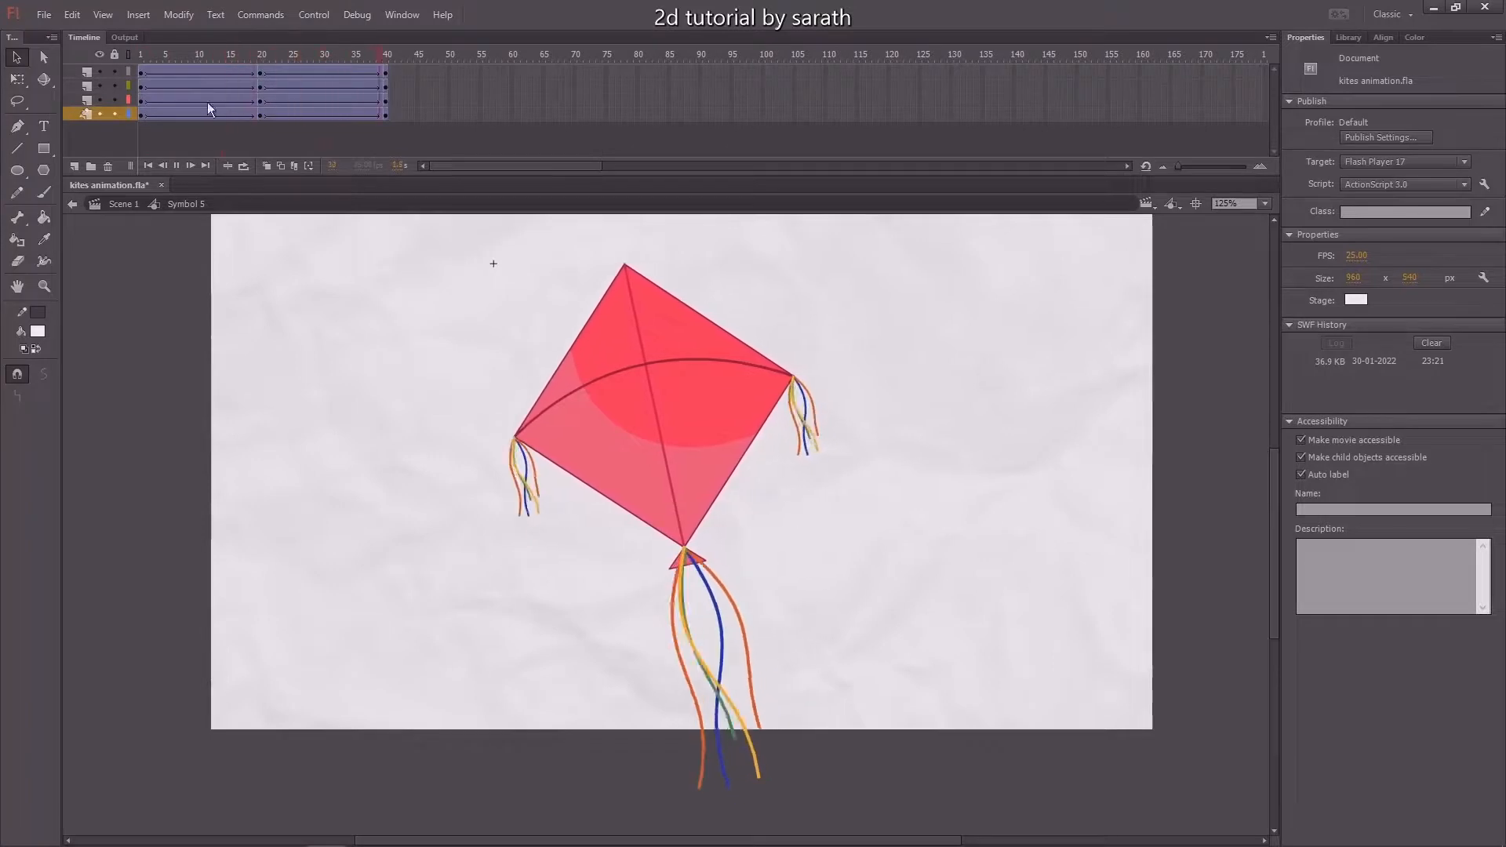
# Insert keyframes on all four layers at frames 10 and 30
pyautogui.click(196, 73)
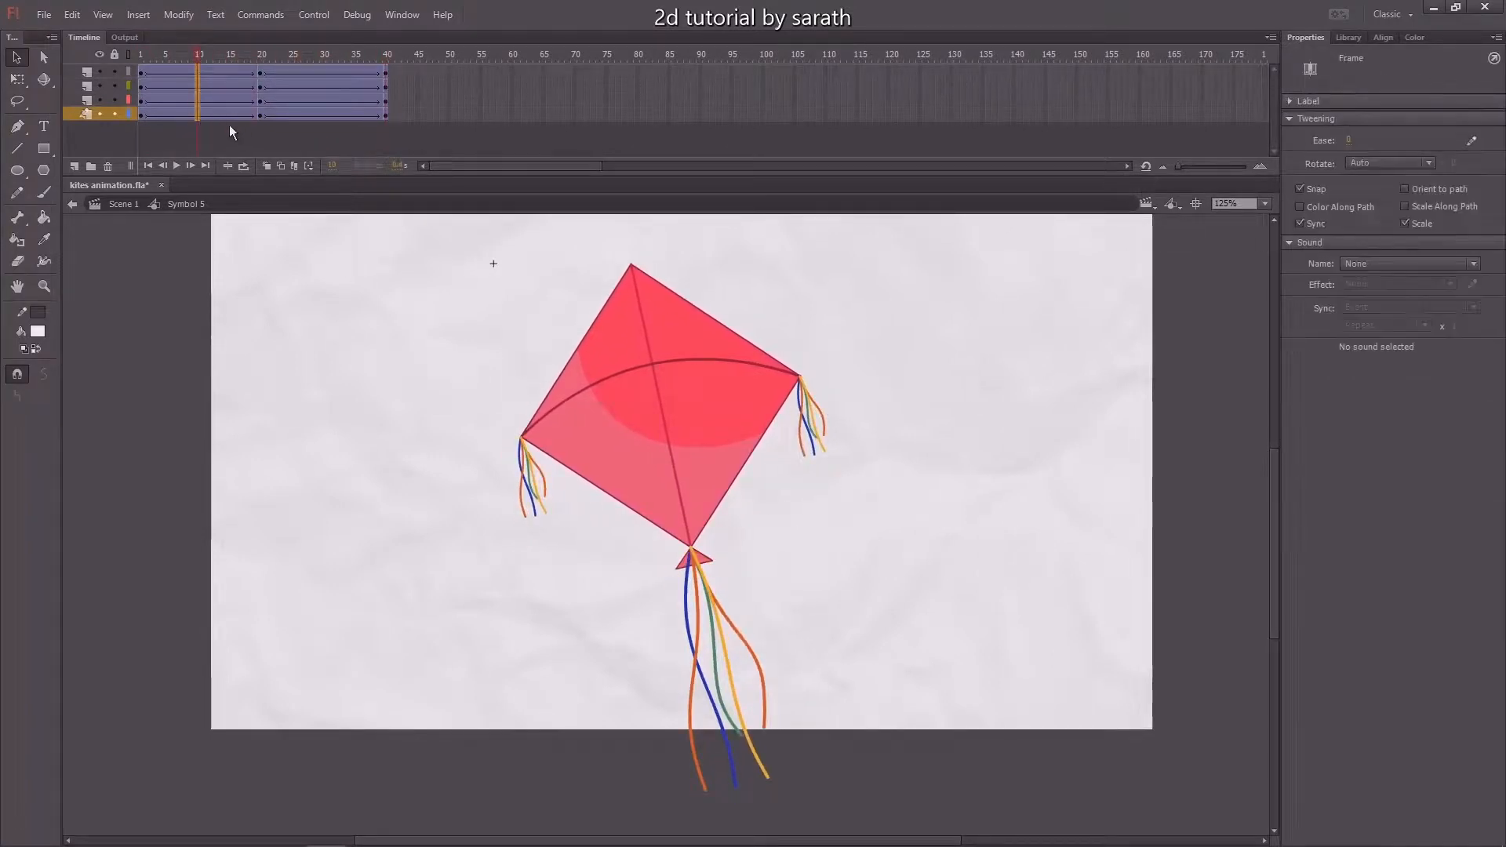
pyautogui.moveTo(322, 72); pyautogui.dragTo(322, 119)
pyautogui.press('F6')
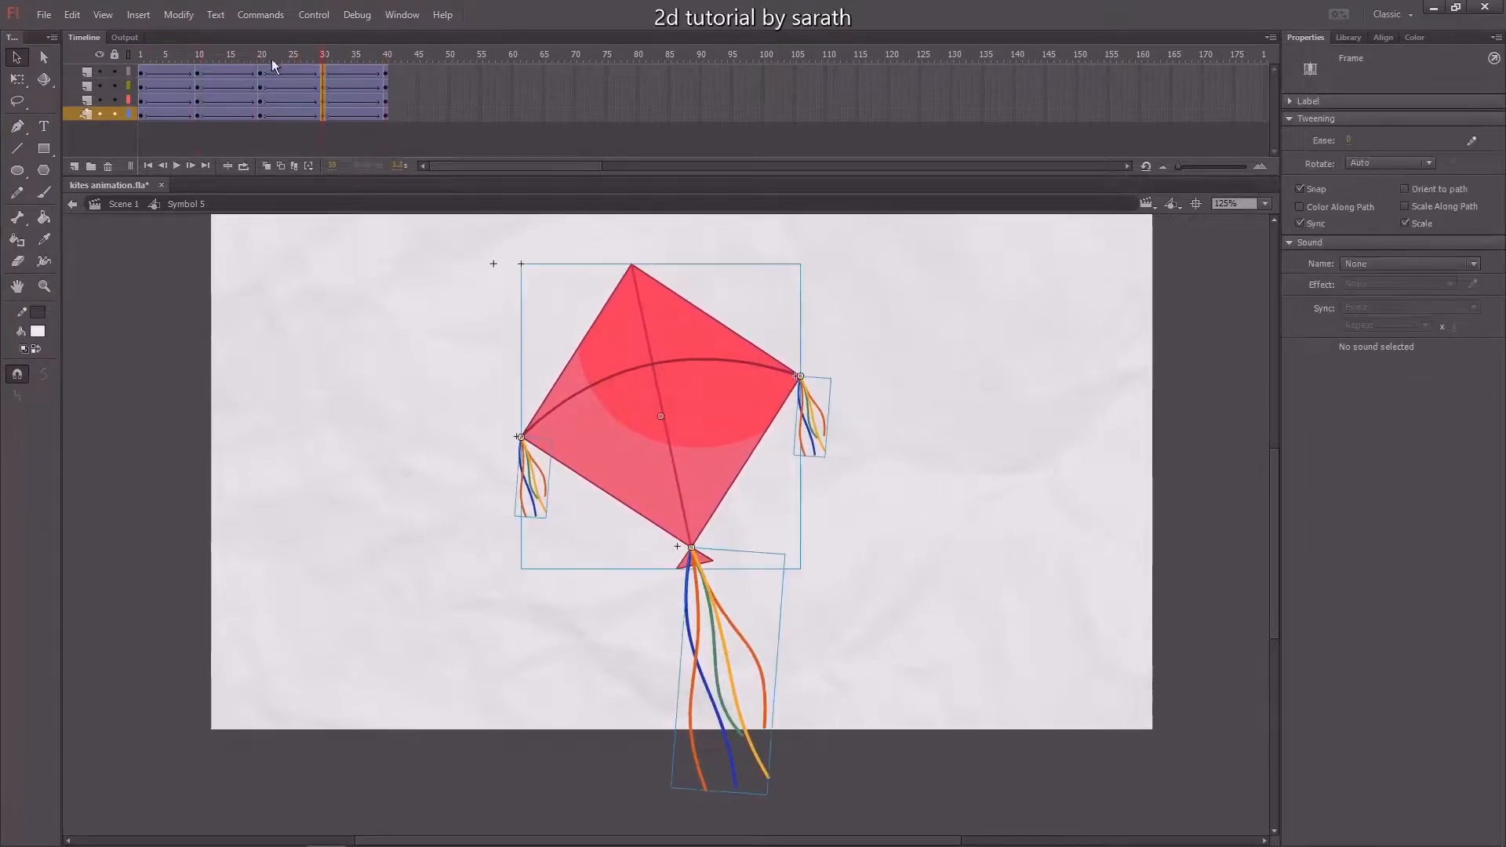
# At frame 10, rotate the kite body and side tassels slightly clockwise about the kite's bottom tip, with object snapping turned off
pyautogui.moveTo(271, 59); pyautogui.dragTo(197, 86)
pyautogui.click(199, 58)
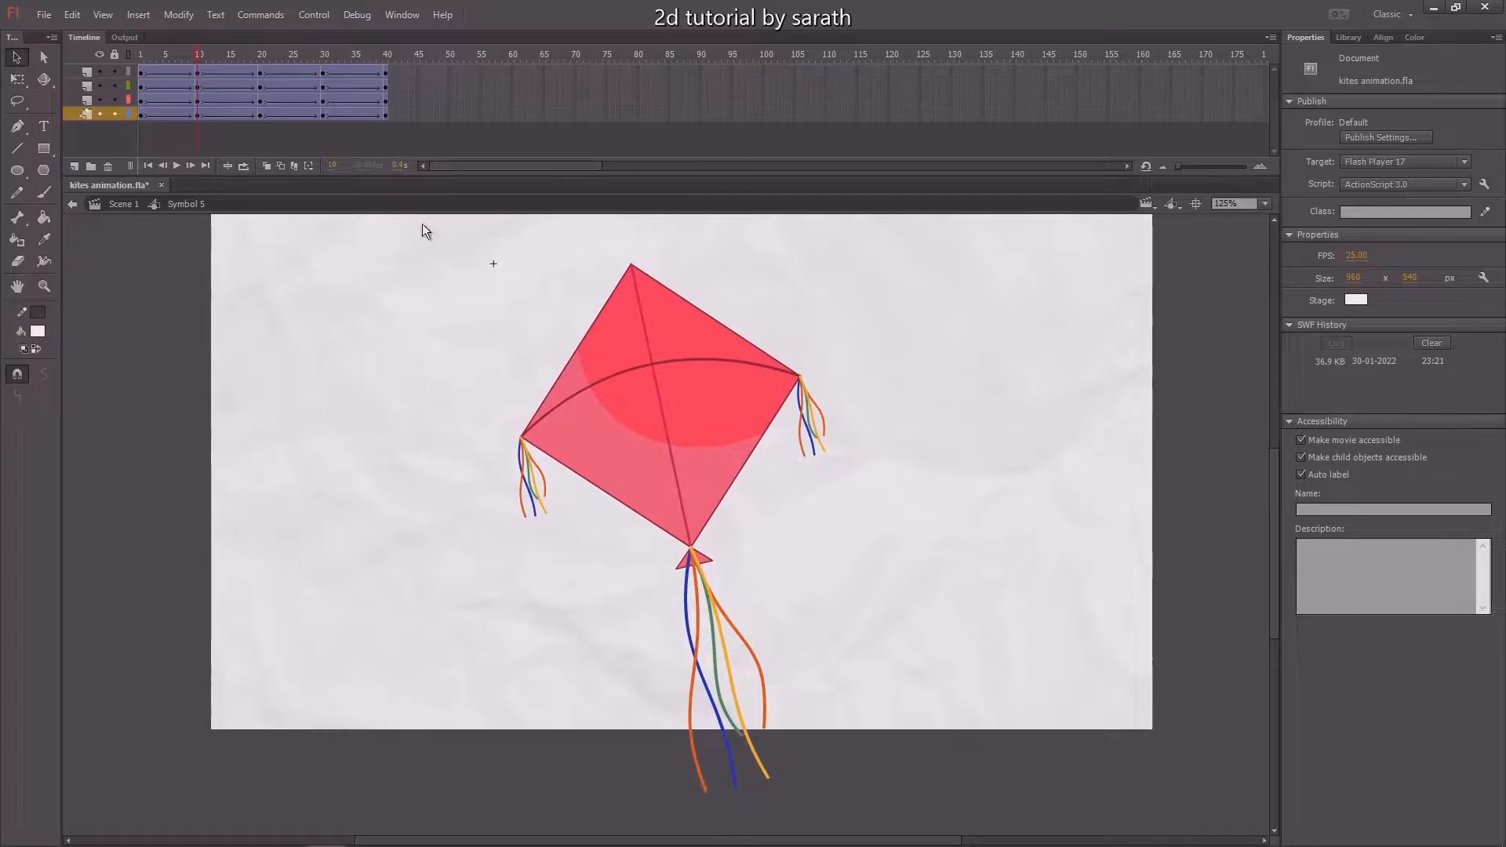
pyautogui.moveTo(688, 428); pyautogui.dragTo(884, 440)
pyautogui.press('q')
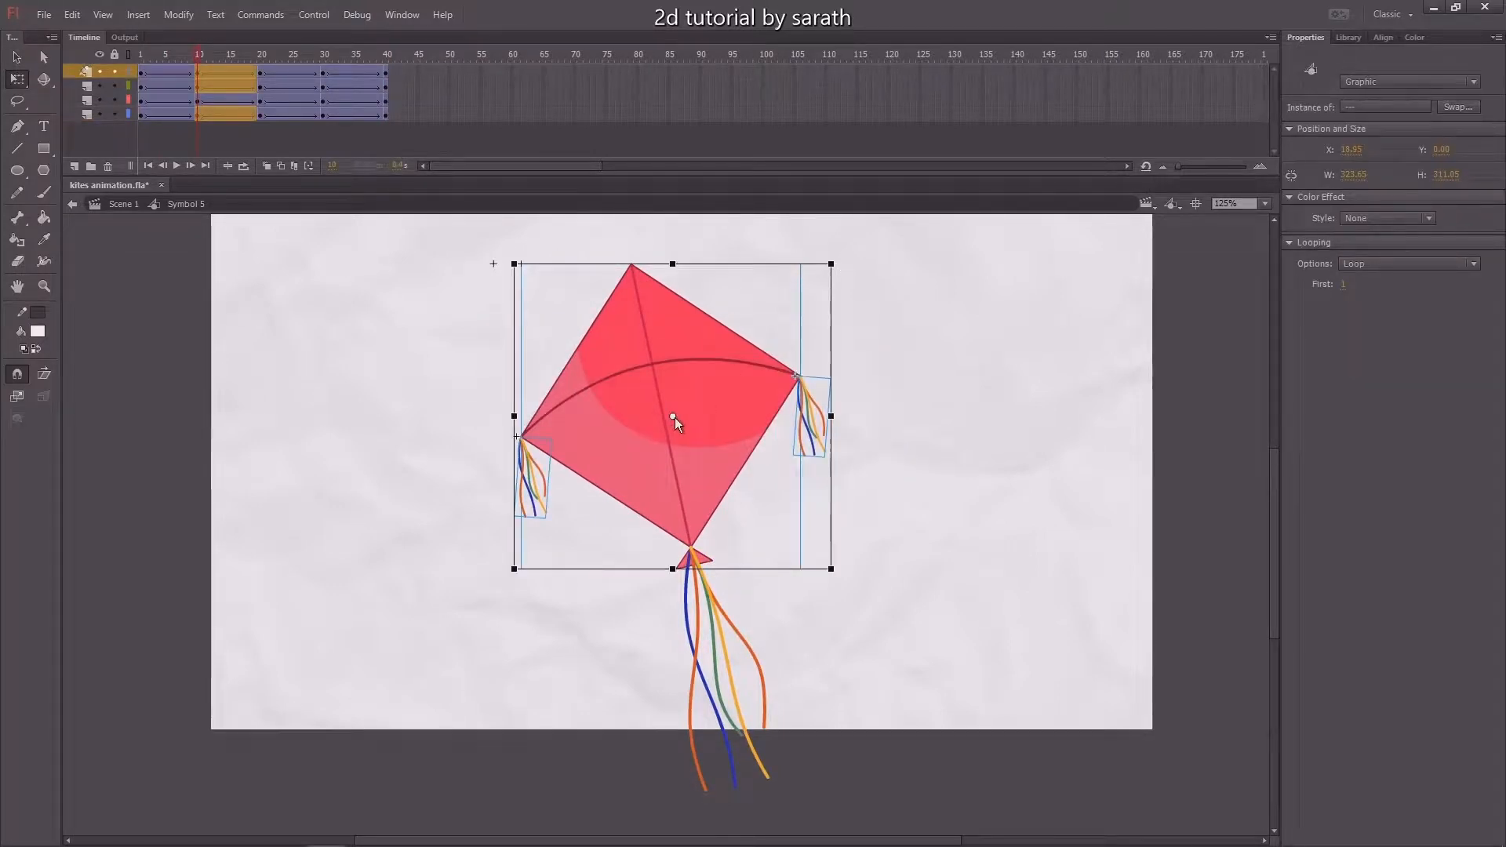
pyautogui.moveTo(675, 419); pyautogui.dragTo(691, 547)
pyautogui.click(17, 374)
pyautogui.moveTo(838, 262); pyautogui.dragTo(838, 290)
# At frame 30, rotate the kite body and side tassels slightly counterclockwise about the bottom tip, and play the animation
pyautogui.click(146, 70)
pyautogui.moveTo(145, 69); pyautogui.dragTo(325, 78)
pyautogui.moveTo(429, 292); pyautogui.dragTo(840, 439)
pyautogui.moveTo(675, 422); pyautogui.dragTo(694, 551)
pyautogui.moveTo(838, 263); pyautogui.dragTo(833, 263)
pyautogui.moveTo(320, 58); pyautogui.dragTo(107, 106)
pyautogui.press('Return')
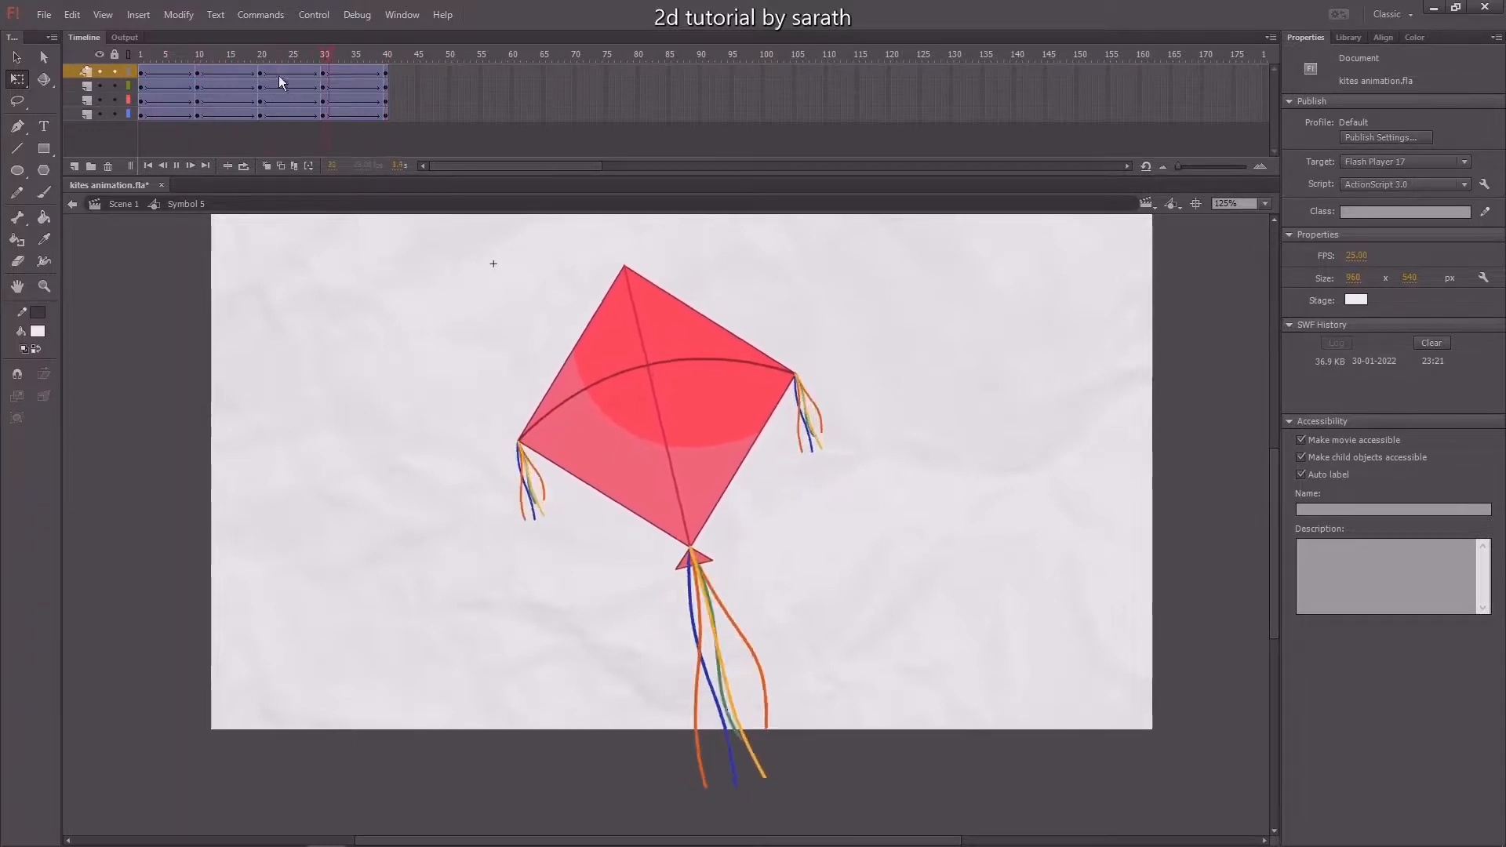
# Open the kite body symbol from frame 1 for editing and insert a keyframe at frame 3
pyautogui.click(140, 97)
pyautogui.press('v')
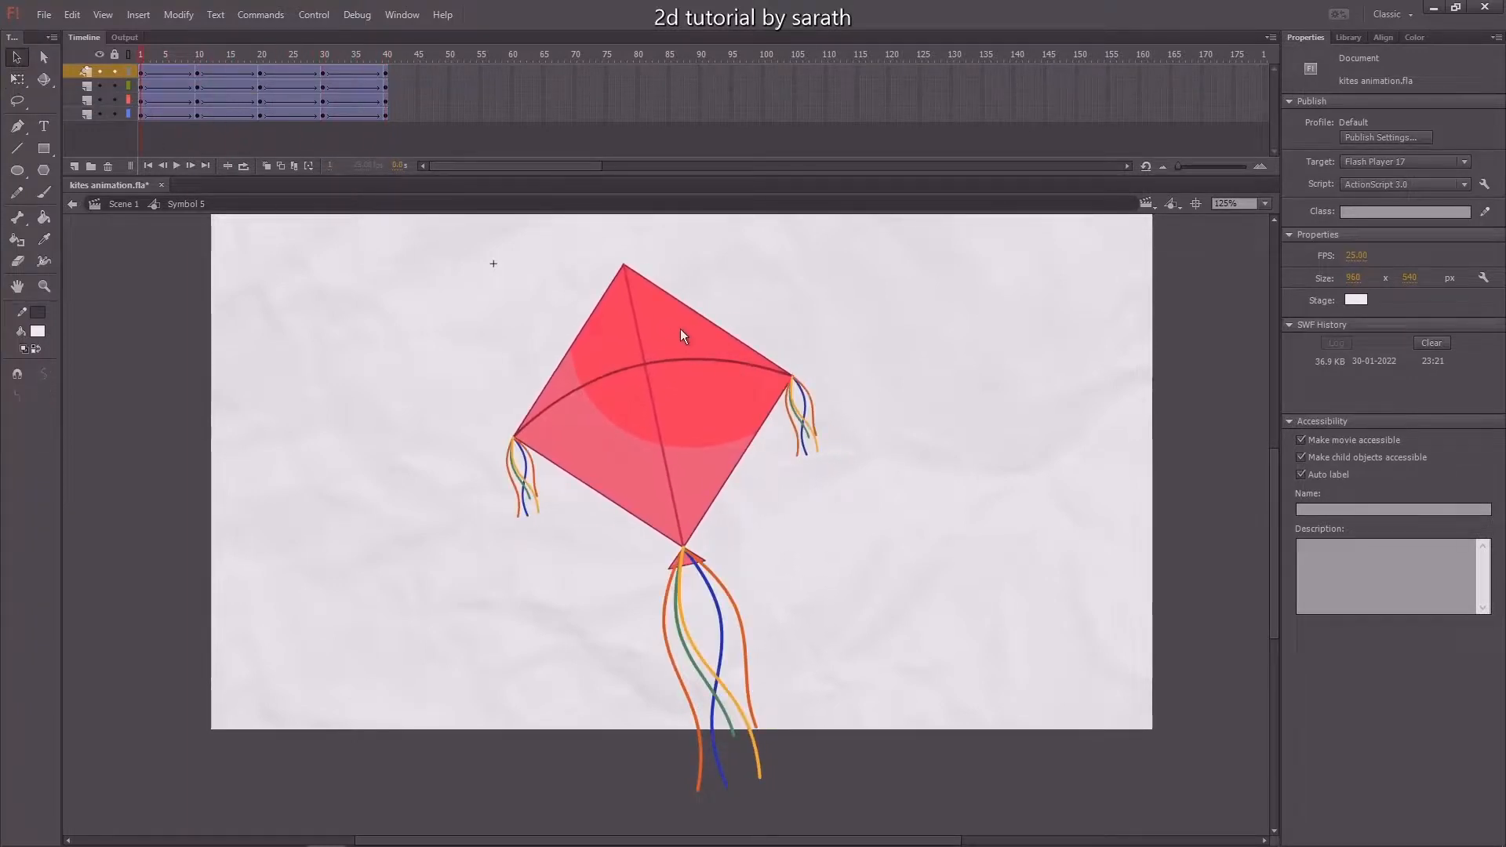
pyautogui.click(686, 331)
pyautogui.doubleClick(689, 342)
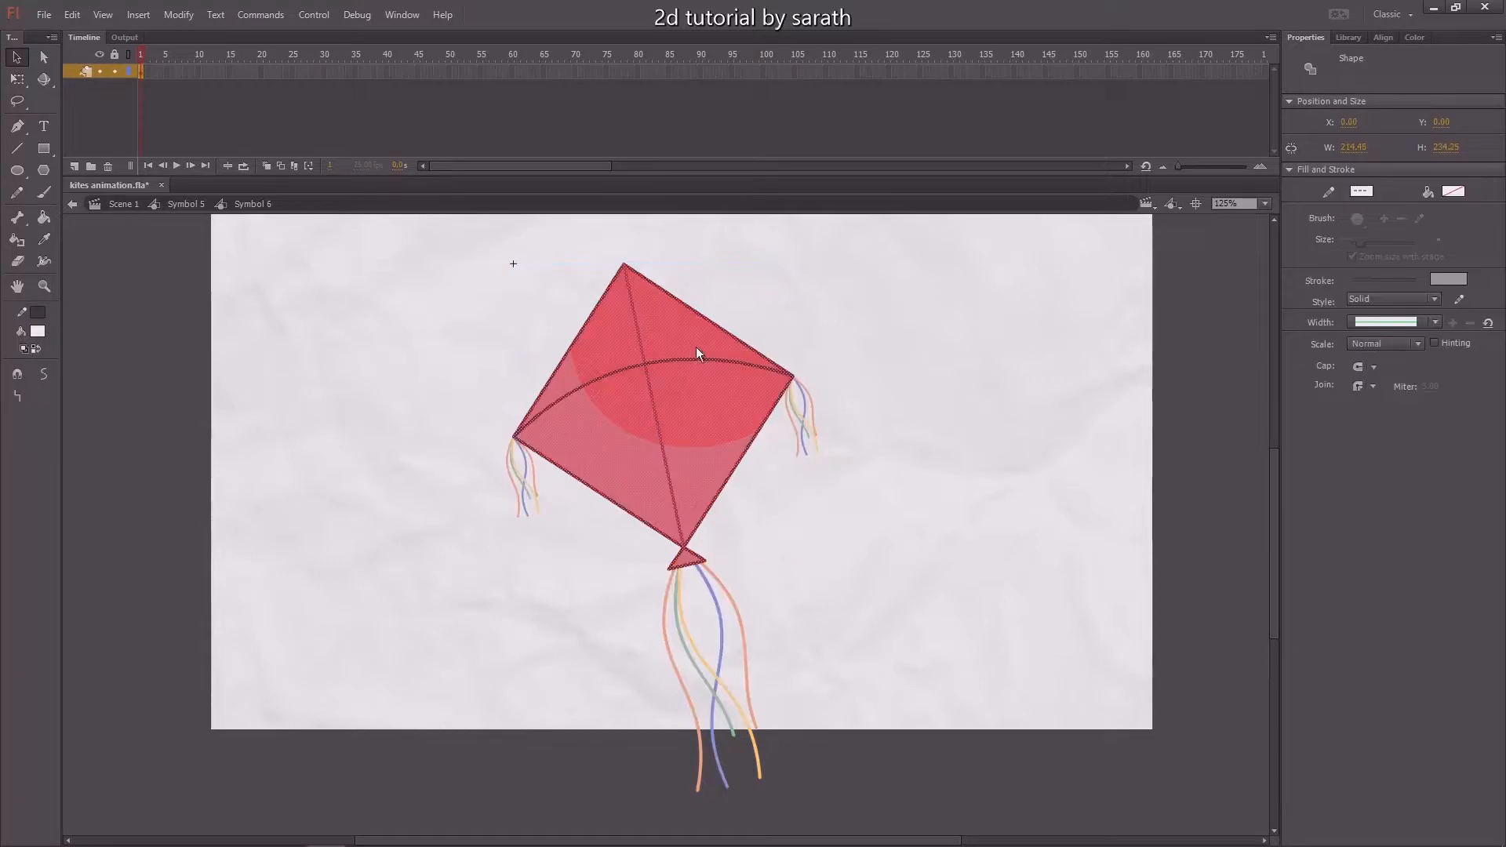
pyautogui.hotkey('ctrl', 'a')
pyautogui.click(154, 71)
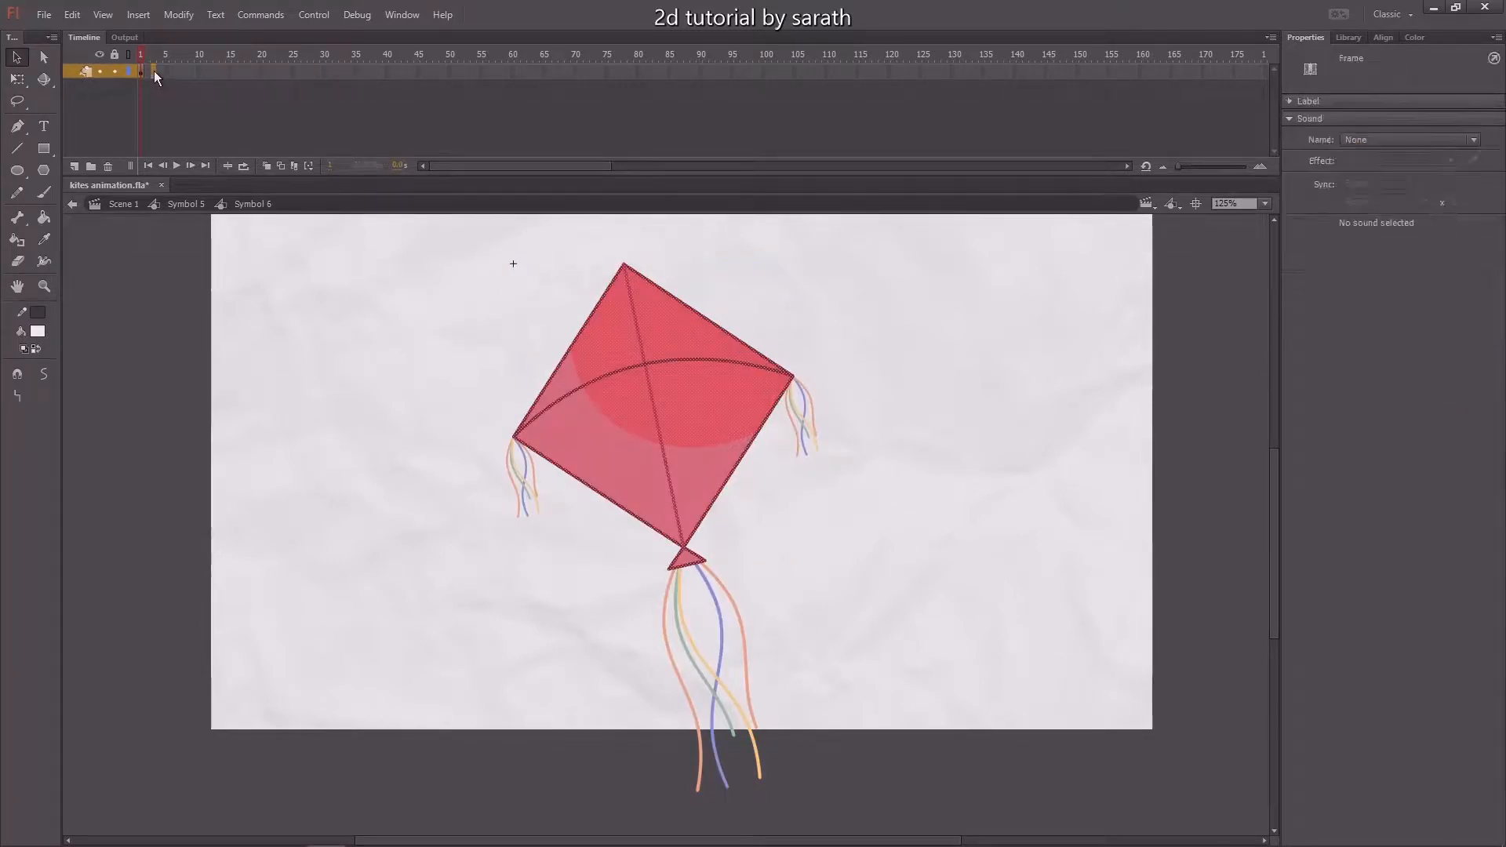
pyautogui.press('F6')
pyautogui.click(153, 76)
# Compare the kite body drawing between frames 1 and 3 of its symbol
pyautogui.hotkey('ctrl', '=')
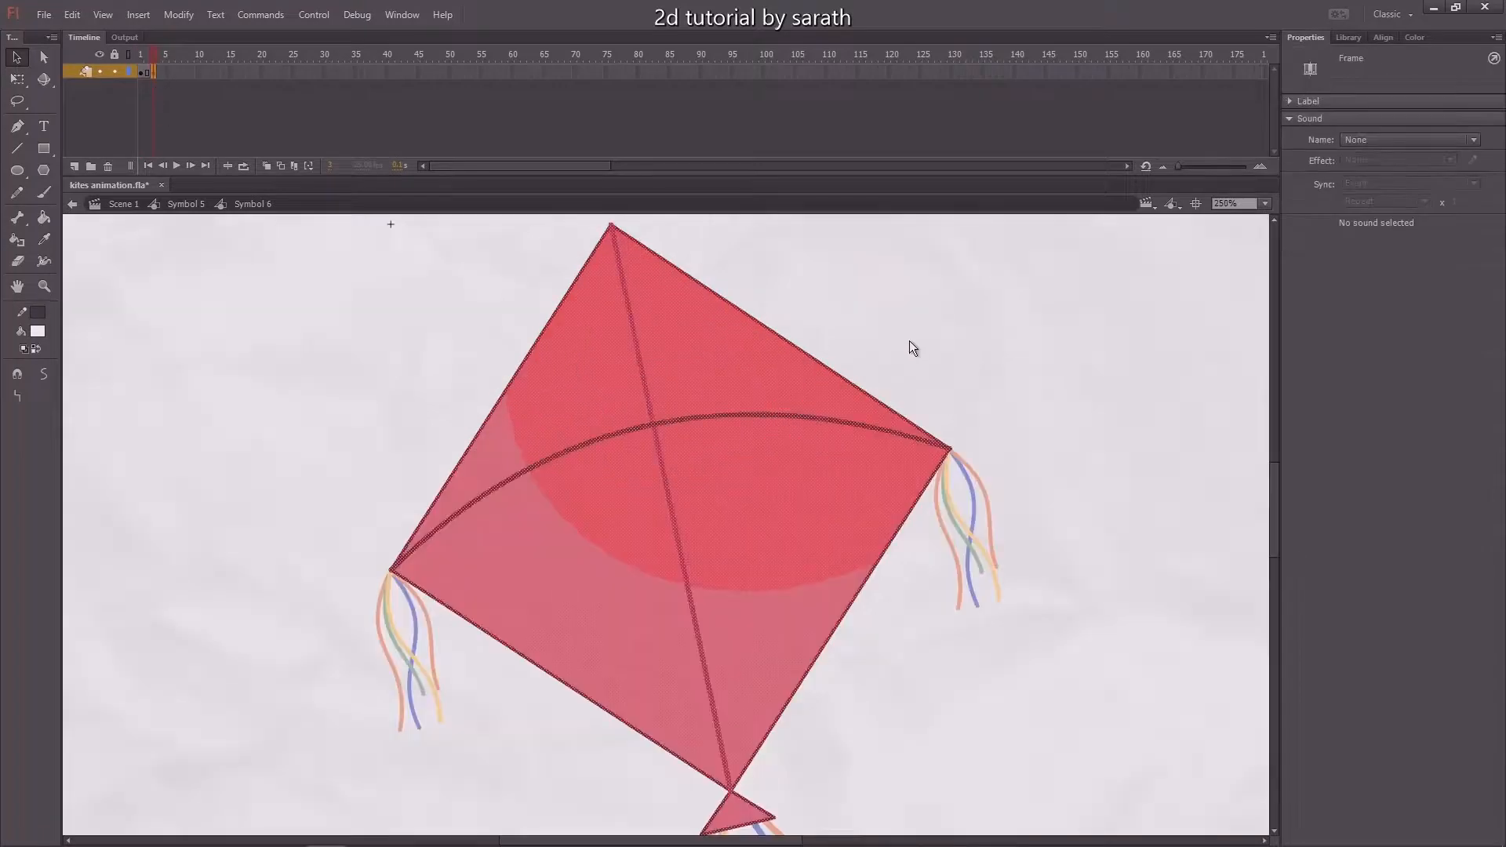
pyautogui.click(857, 345)
pyautogui.moveTo(852, 316); pyautogui.dragTo(808, 318)
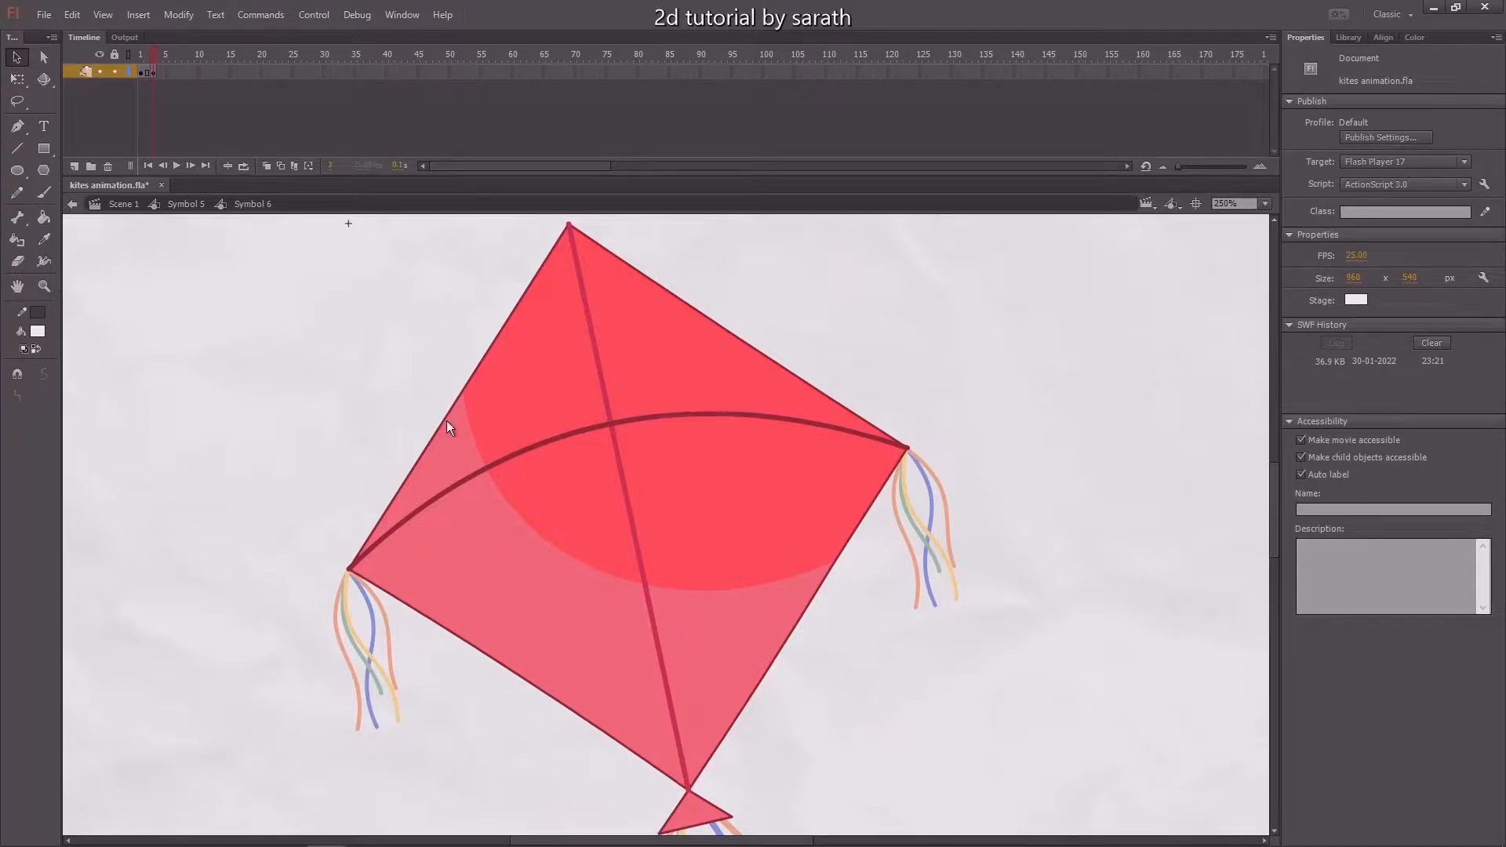
pyautogui.click(138, 69)
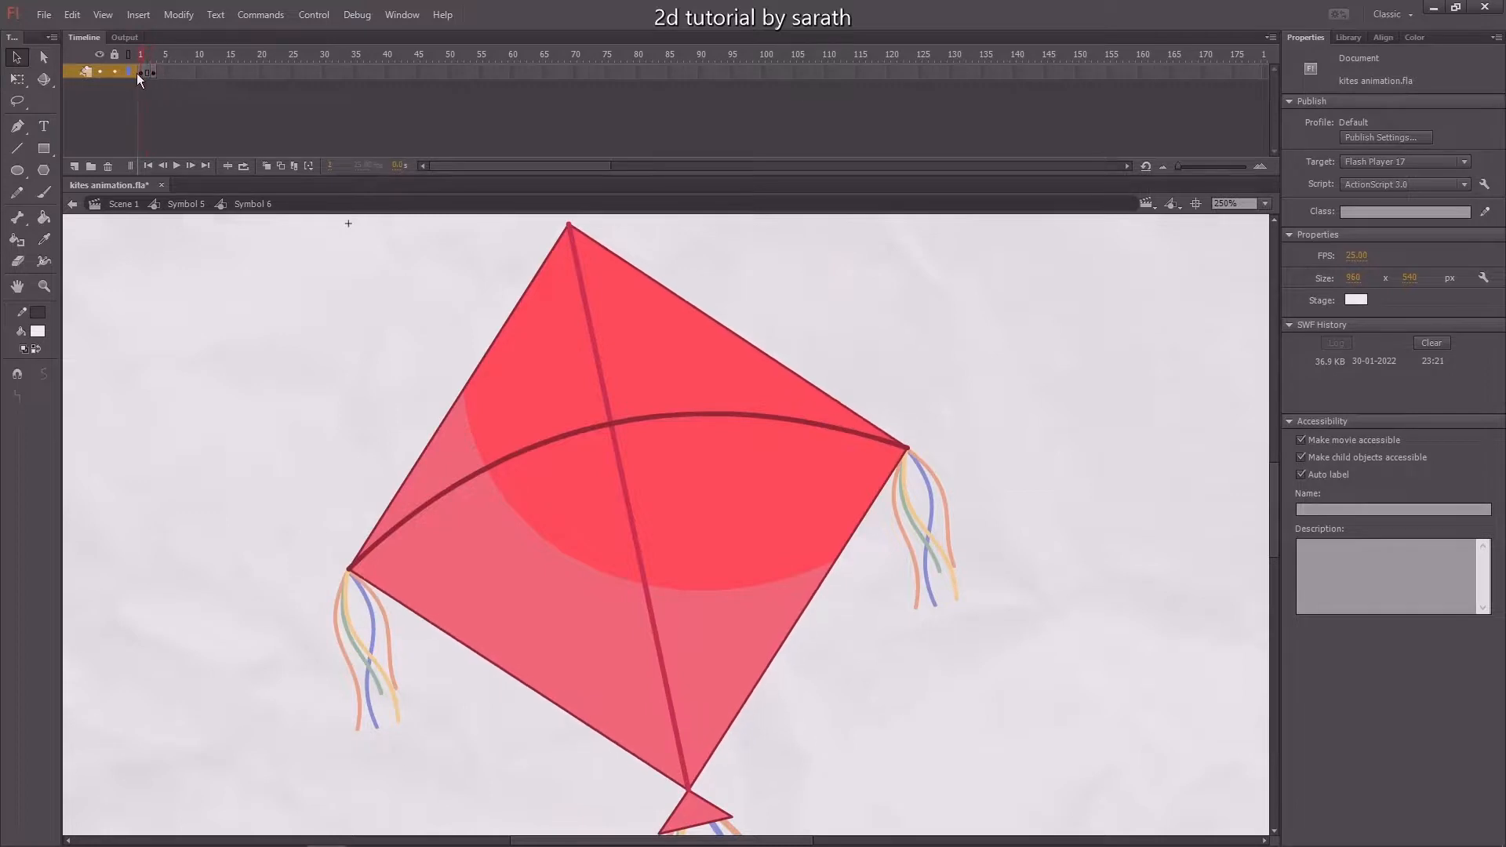
pyautogui.click(153, 72)
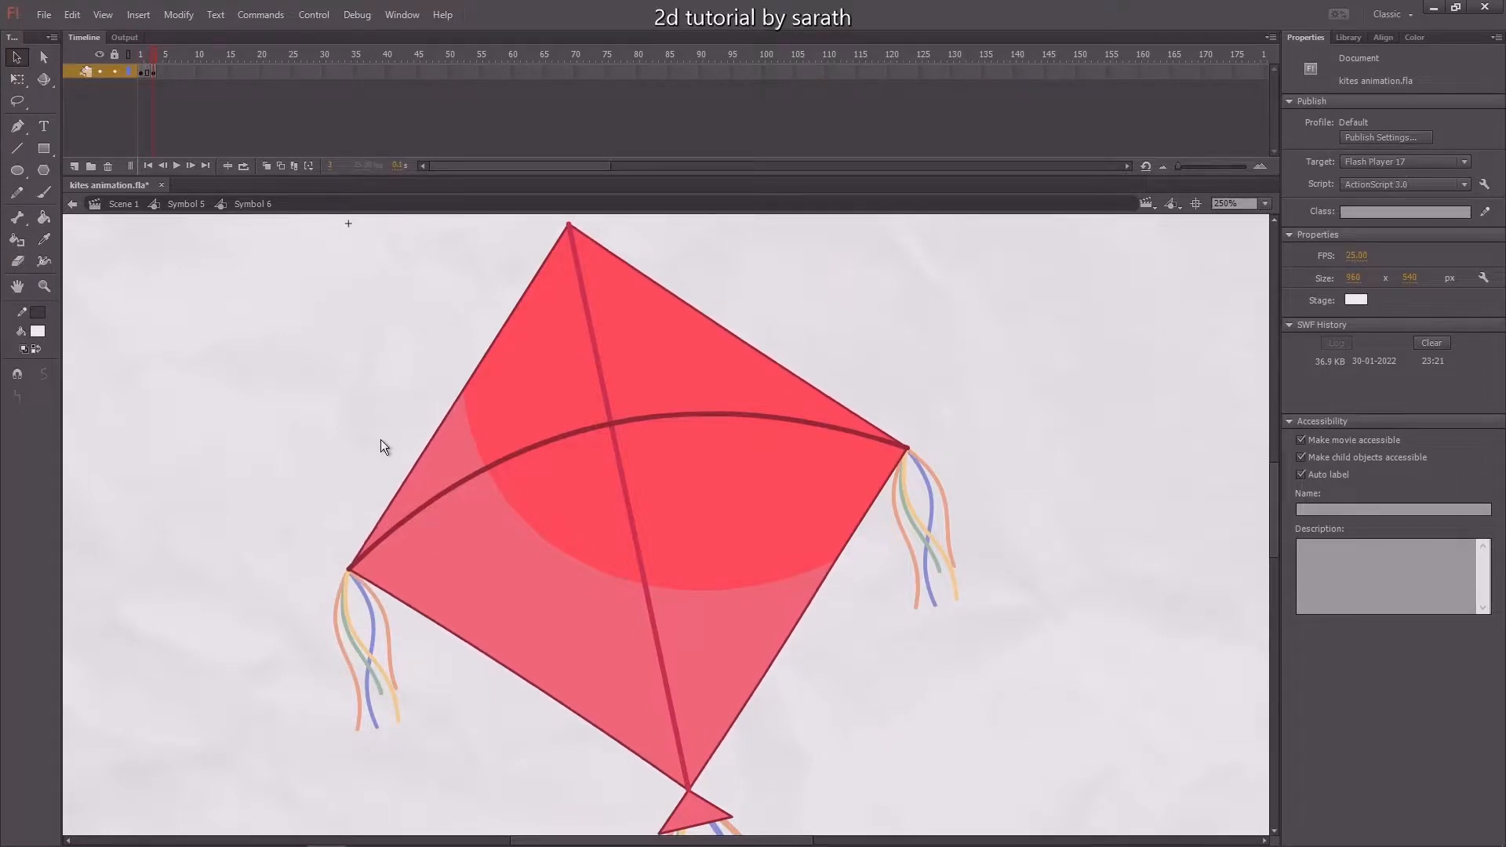
# Return to Symbol 5 and play the kite animation from frame 1 to check the movement
pyautogui.hotkey('ctrl', '-')
pyautogui.doubleClick(355, 408)
pyautogui.press('Return')
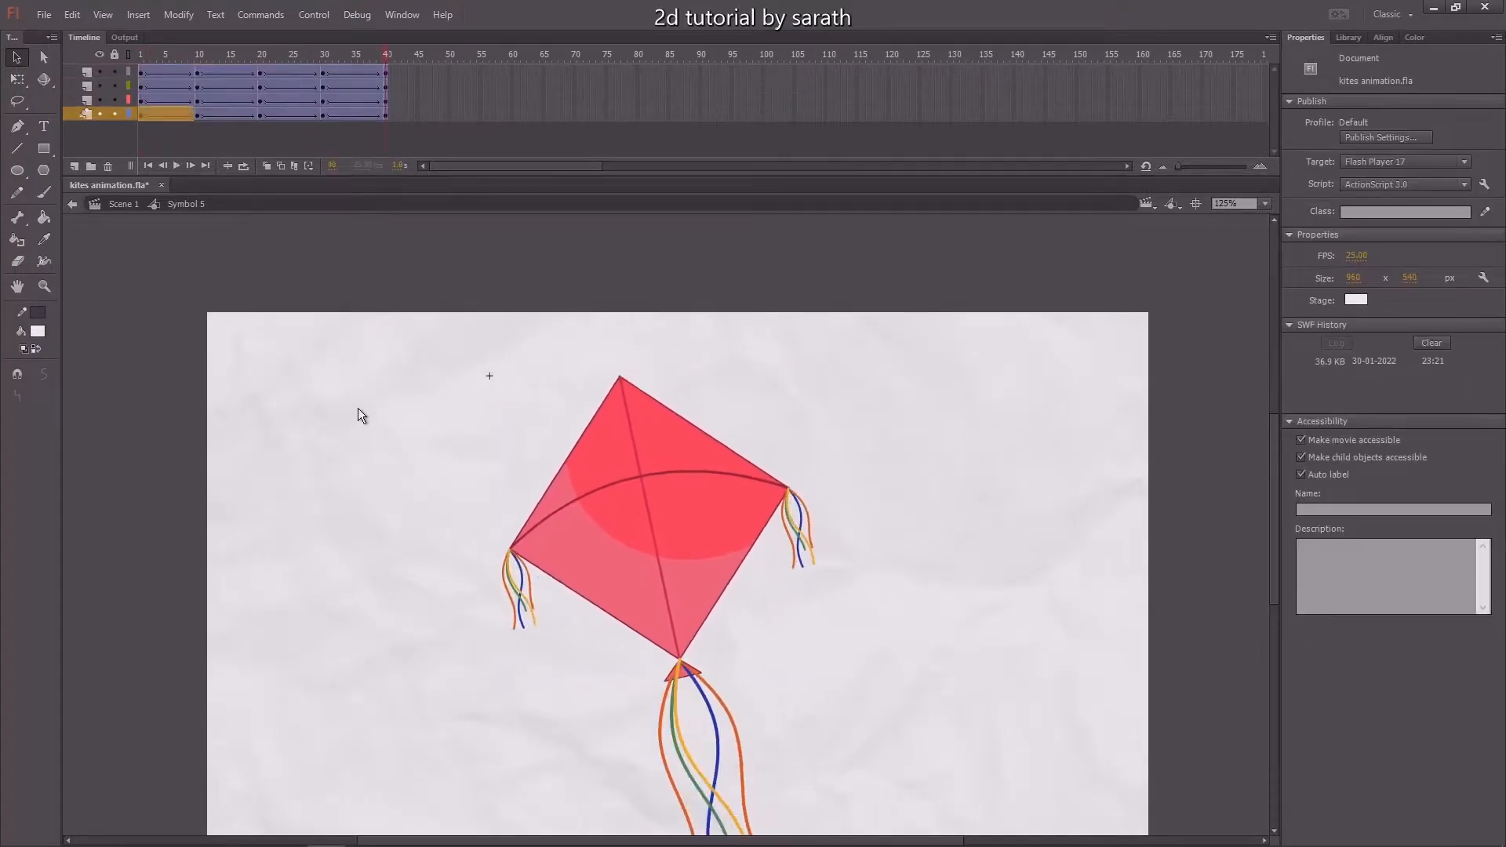
pyautogui.moveTo(239, 57); pyautogui.dragTo(142, 81)
pyautogui.hotkey('ctrl', '=')
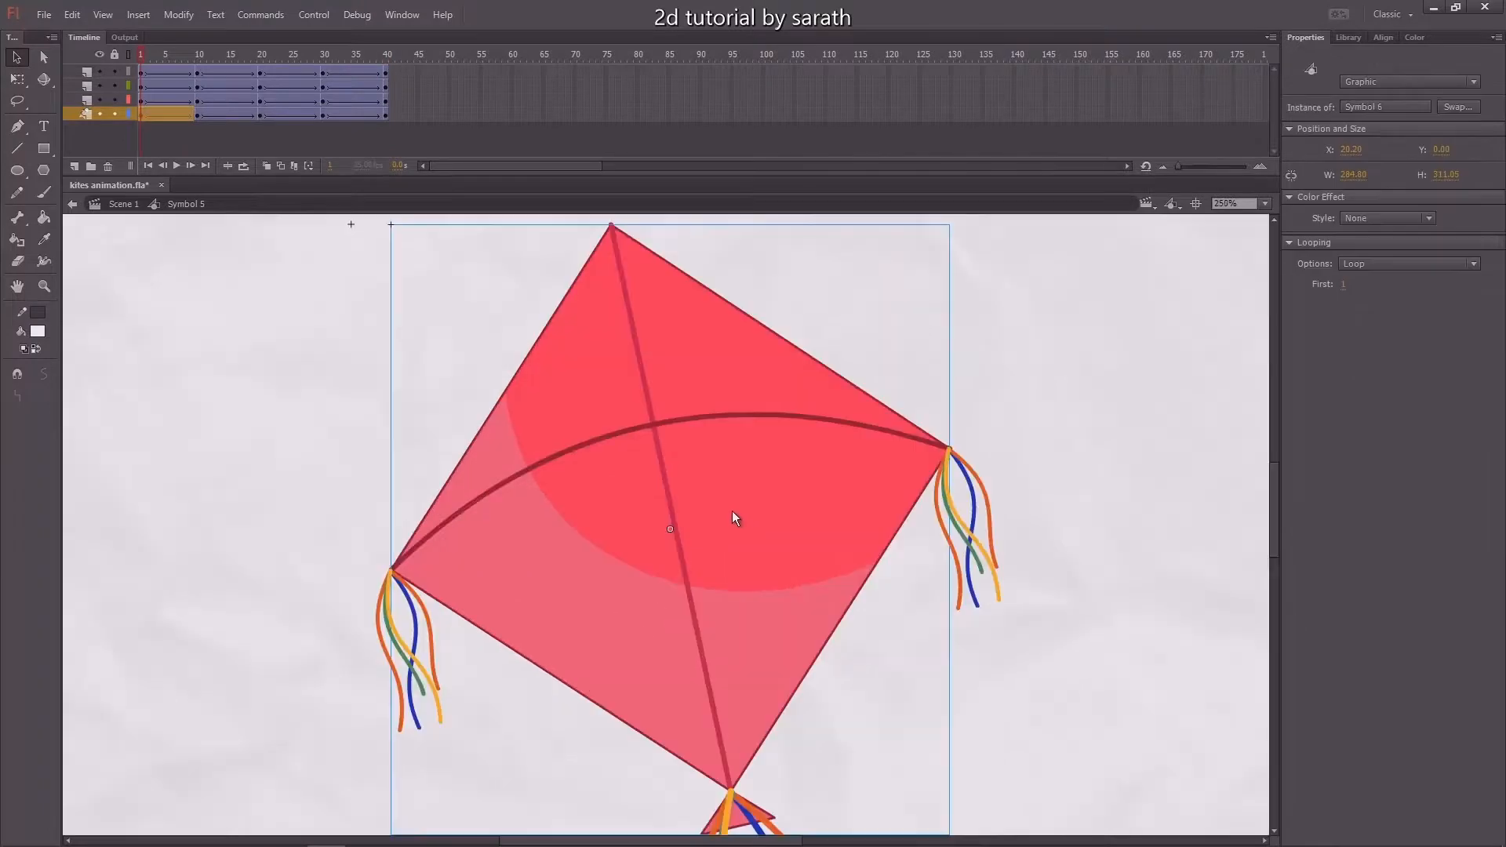
pyautogui.press('Return')
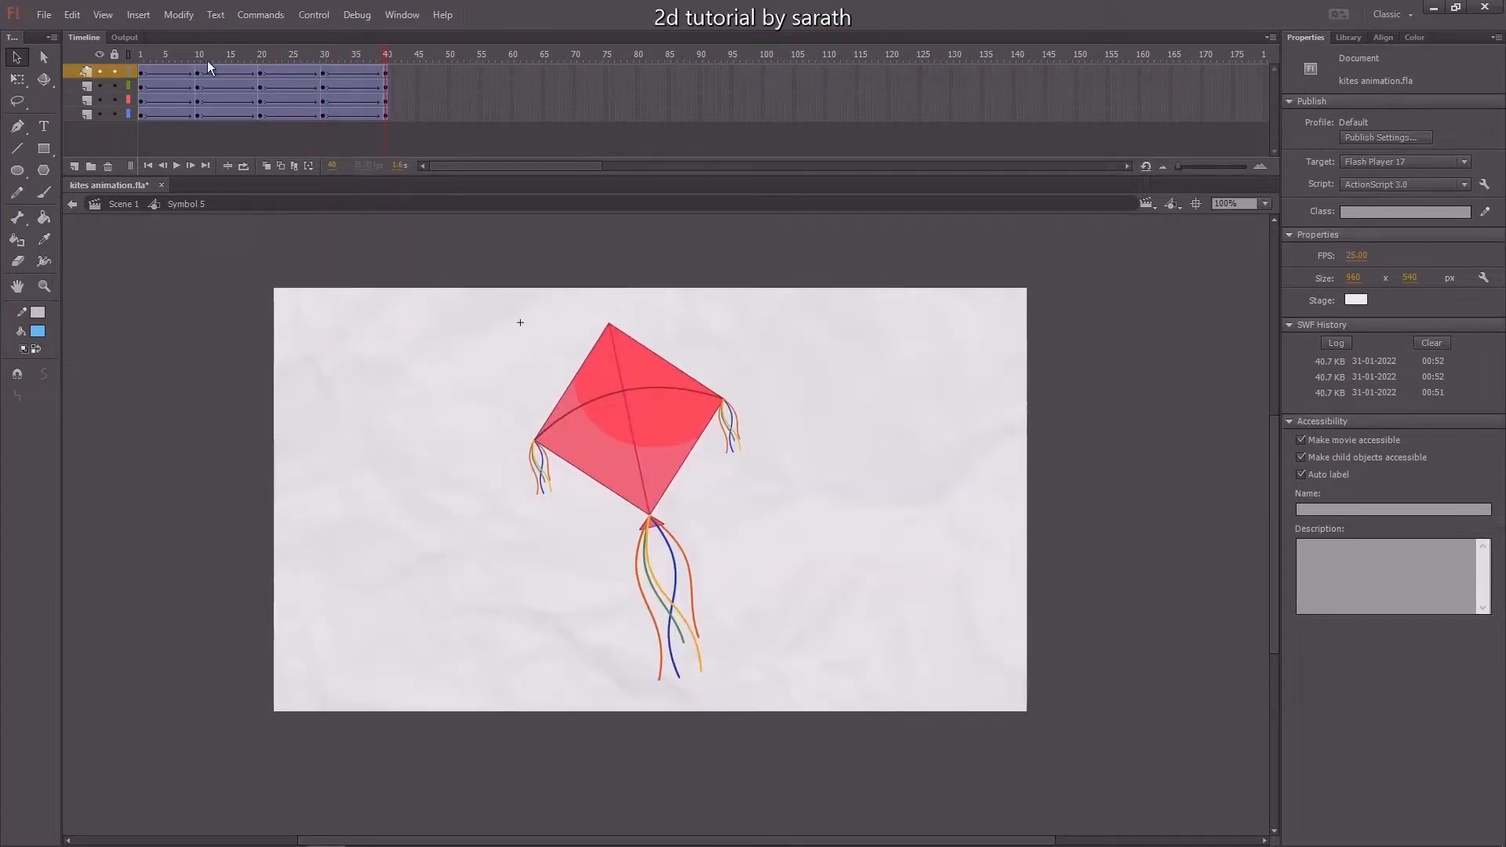
# Add a new layer and draw a straight string from the crossing of the kite's spars to below the stage's lower edge
pyautogui.click(75, 167)
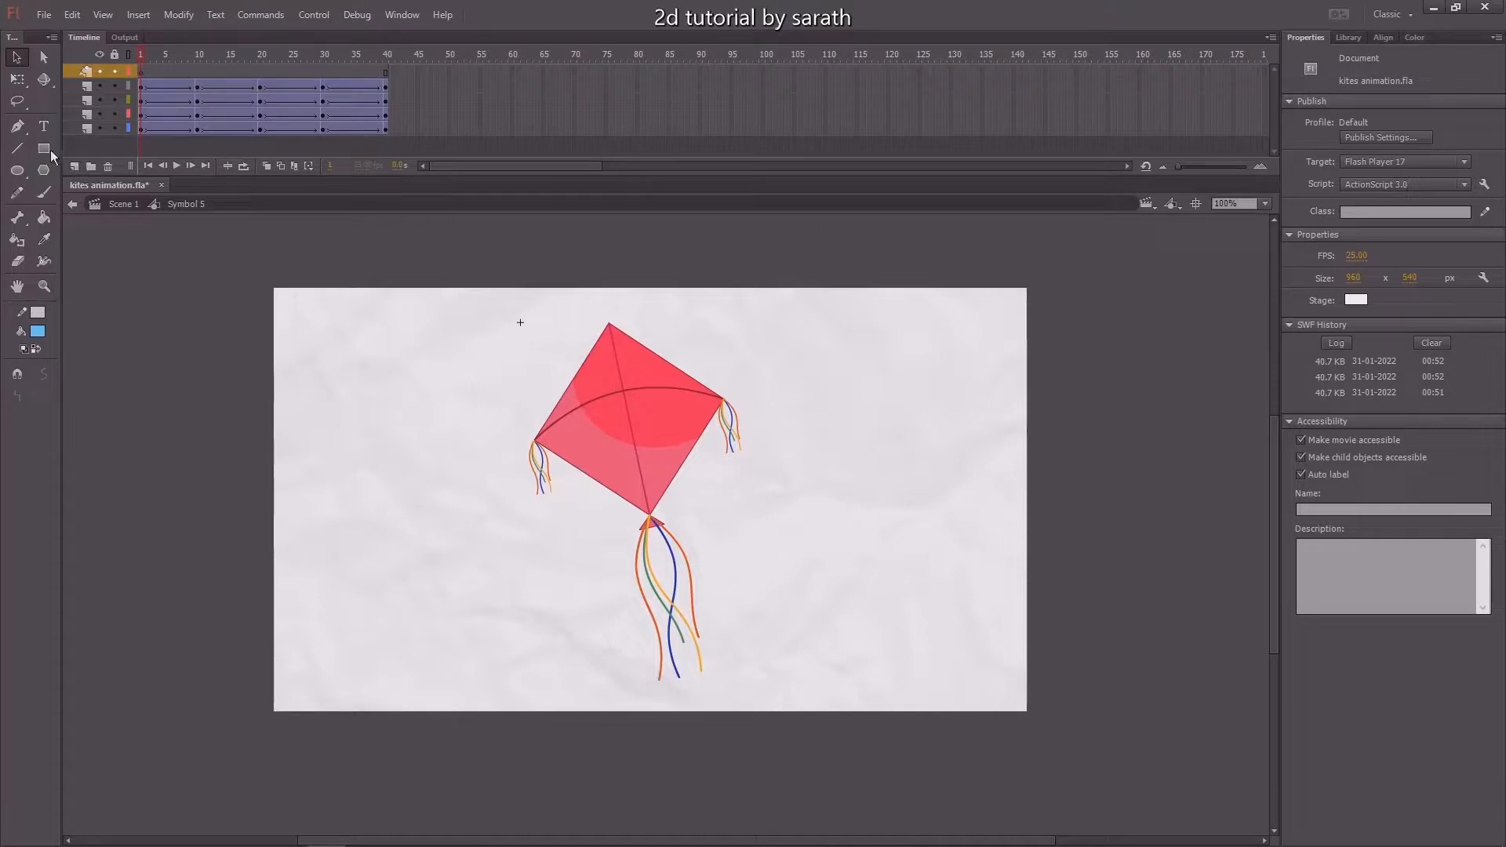
pyautogui.click(17, 149)
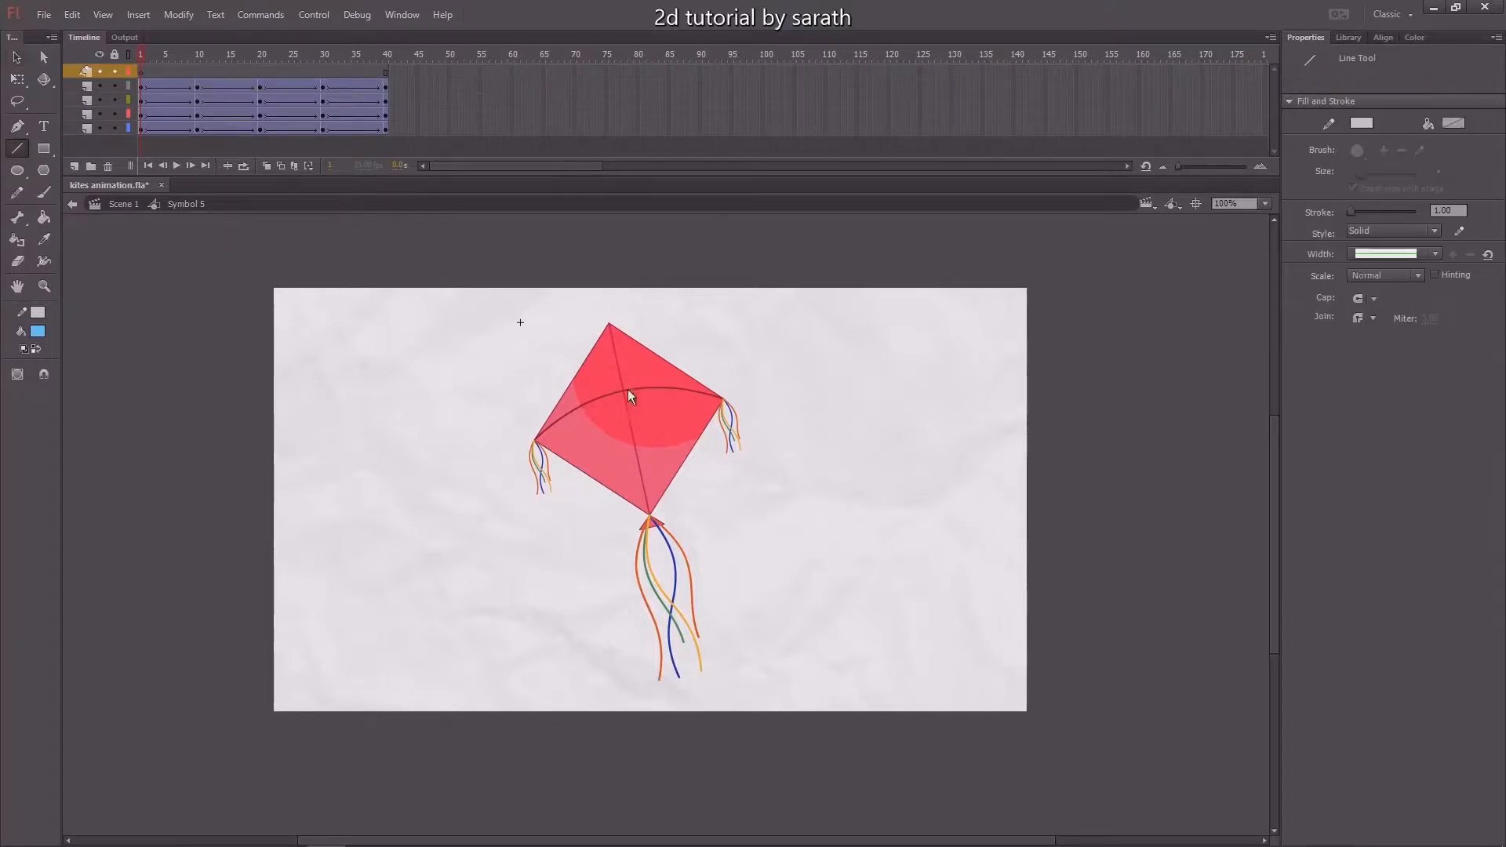
pyautogui.scroll(-3, 628, 390)
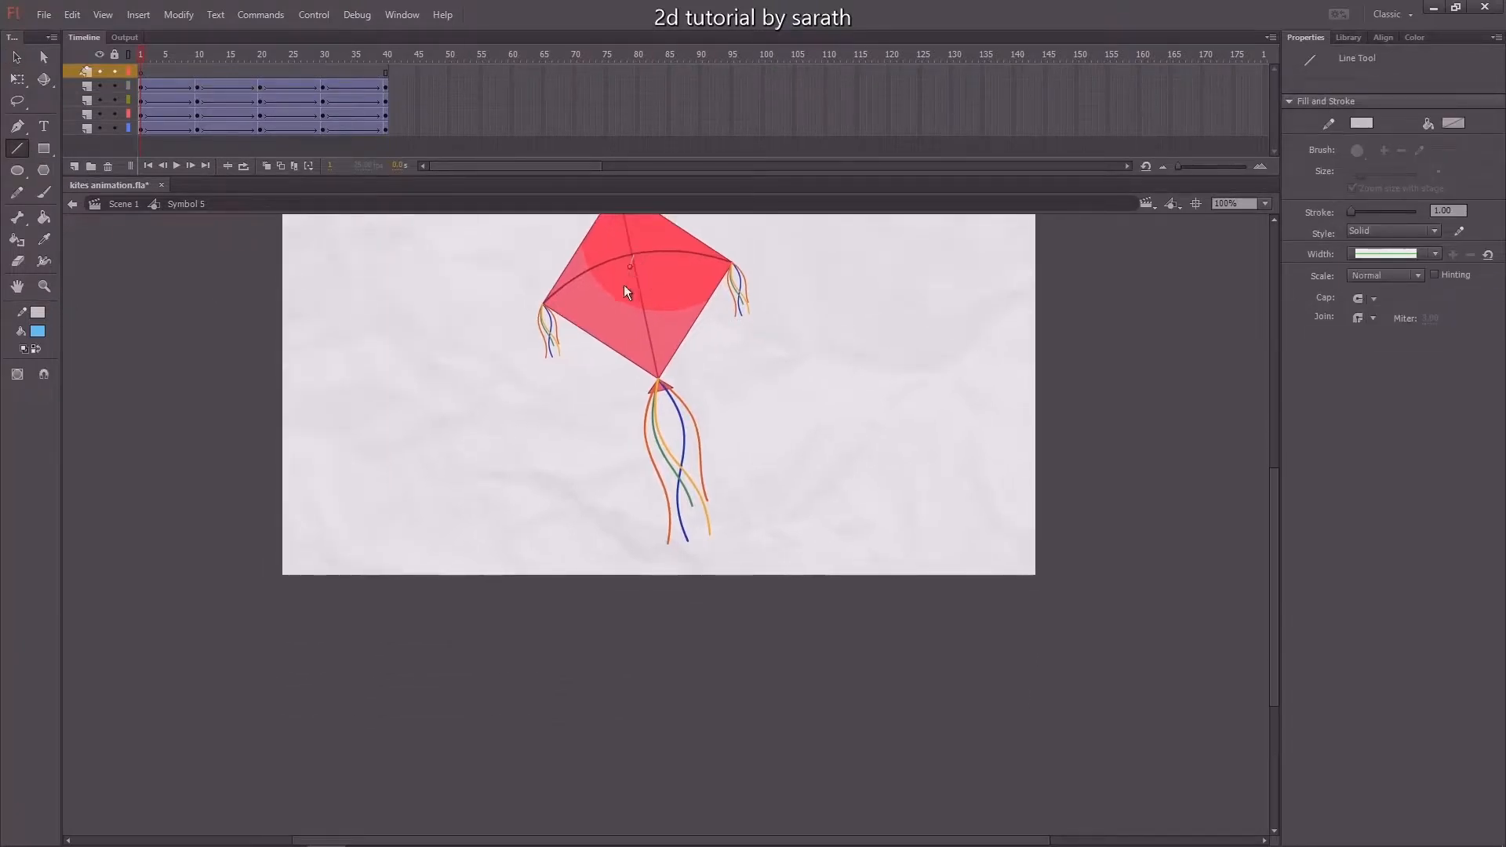
pyautogui.moveTo(590, 418); pyautogui.dragTo(473, 632)
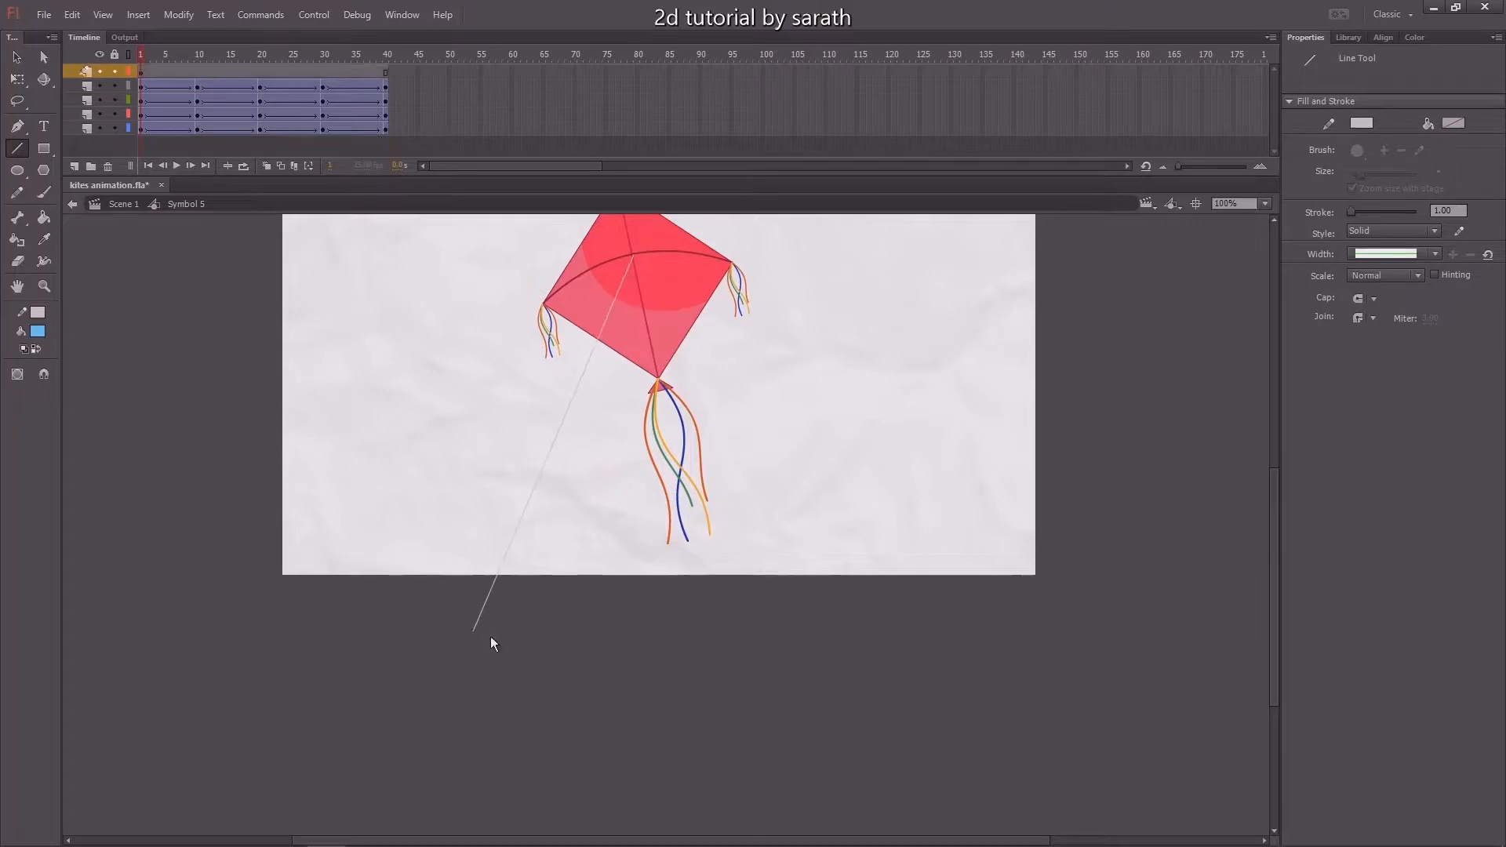
# Move the string's top end exactly onto the crossing of the kite's two spars
pyautogui.press('v')
pyautogui.click(628, 272)
pyautogui.scroll(2, 526, 393)
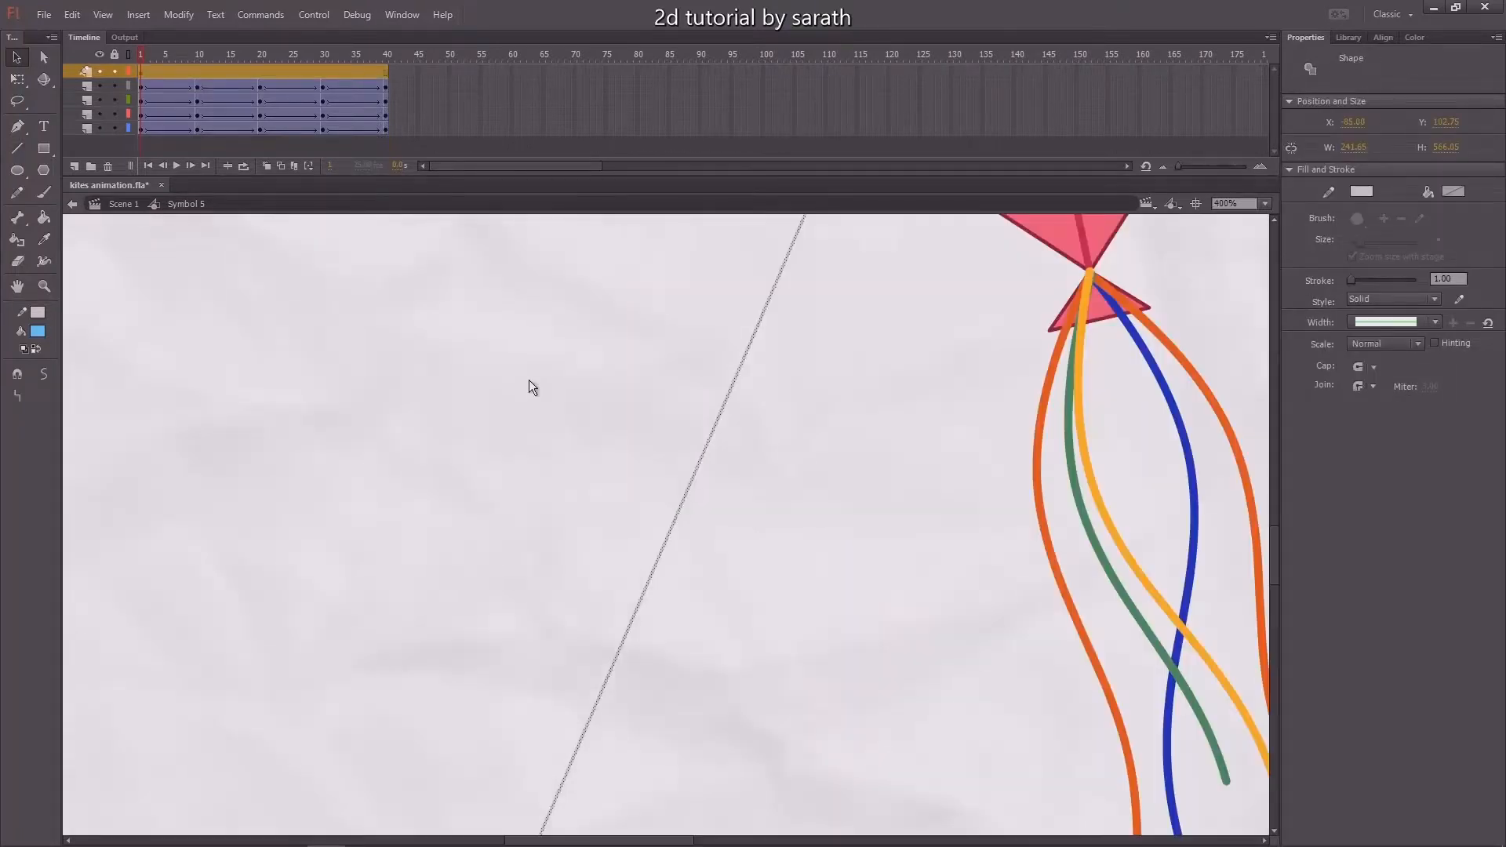
pyautogui.moveTo(619, 218); pyautogui.dragTo(375, 592)
pyautogui.moveTo(545, 226); pyautogui.dragTo(391, 441)
pyautogui.click(351, 370)
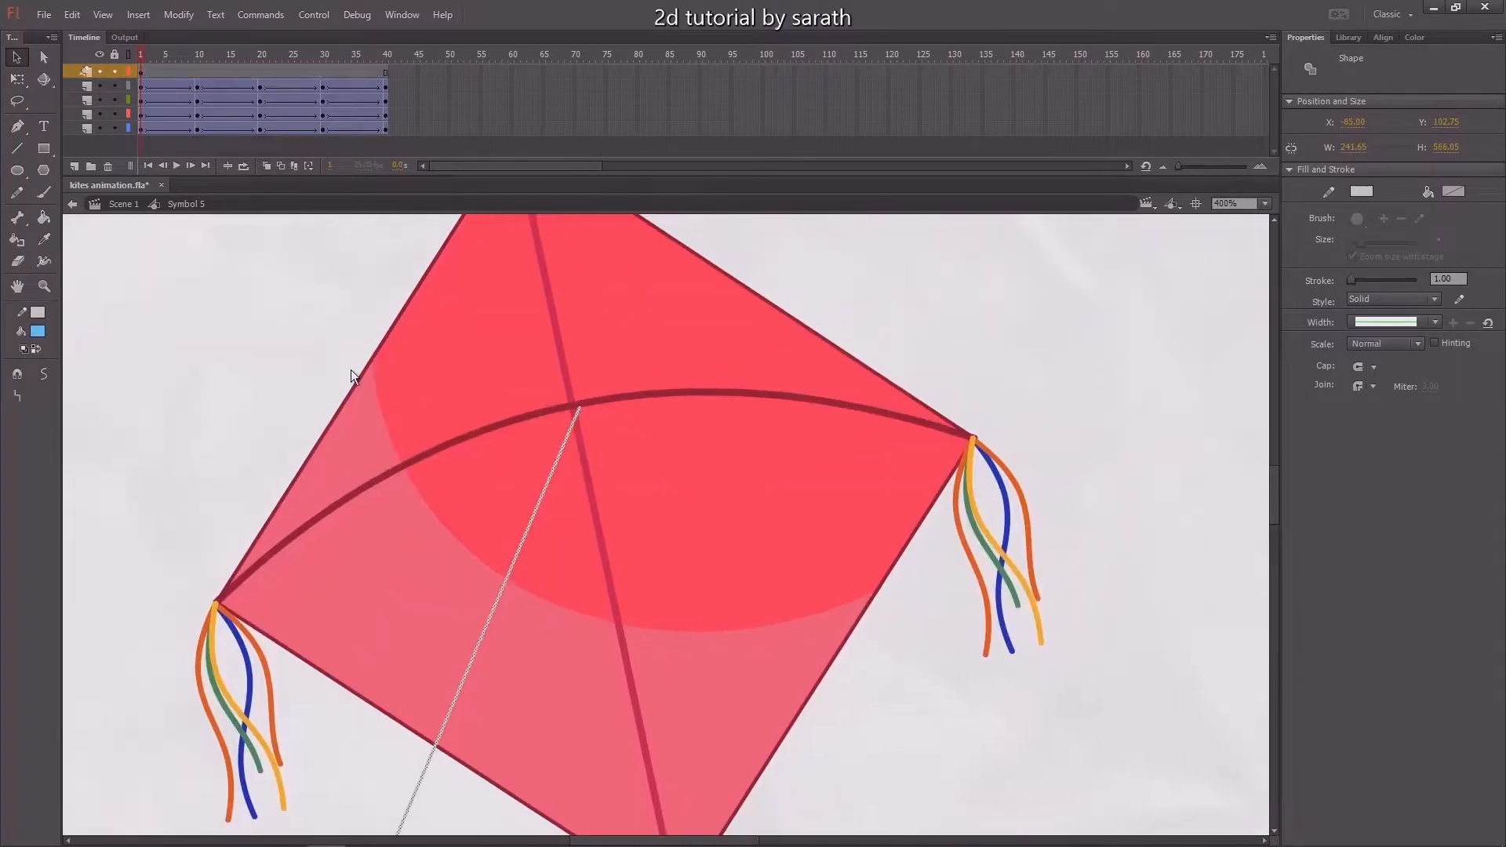
pyautogui.moveTo(579, 411); pyautogui.dragTo(573, 410)
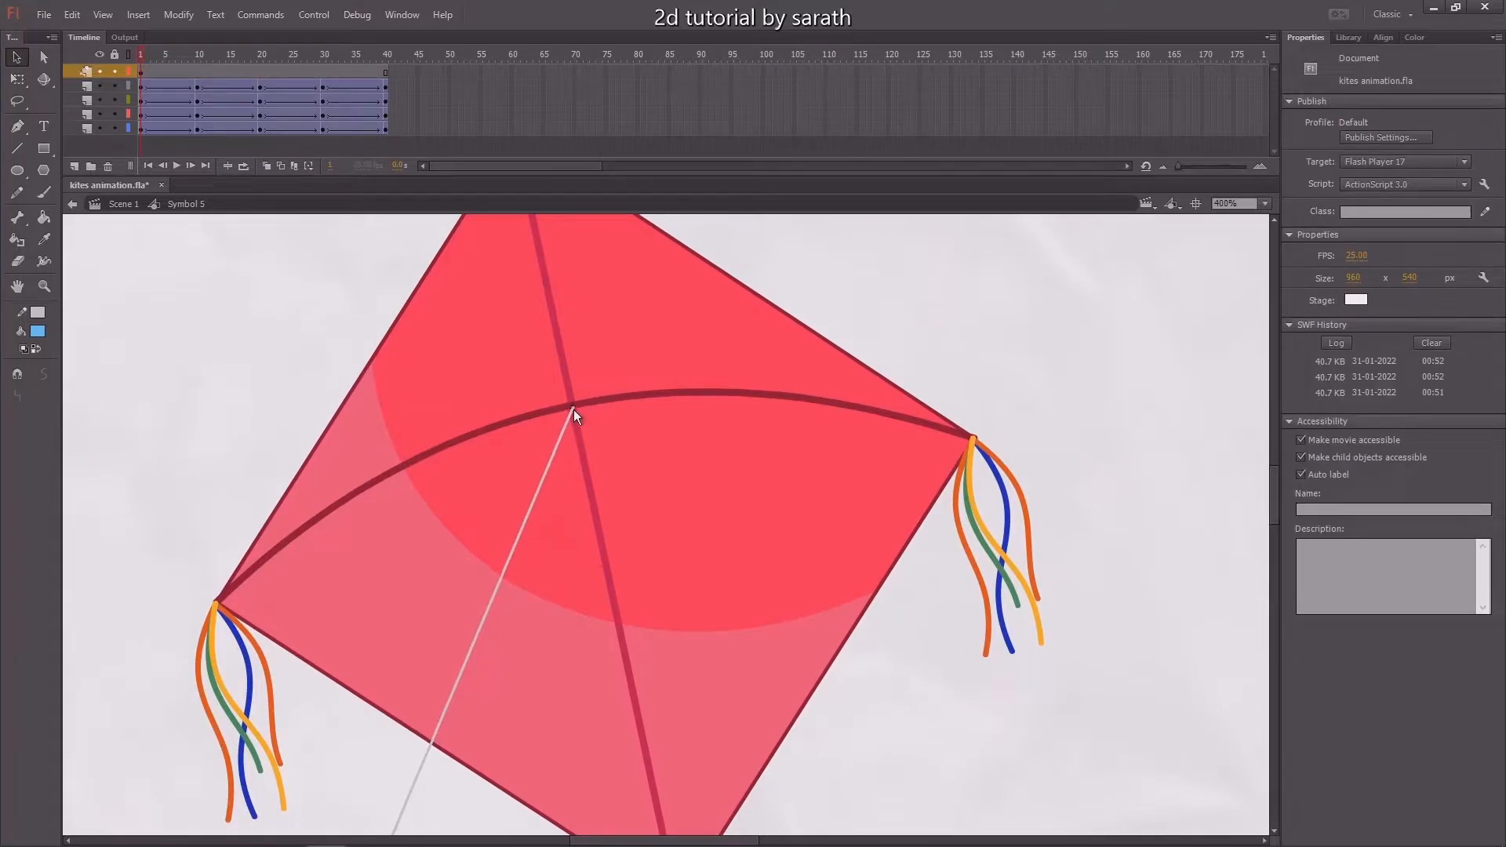
# Give the string a light grey #CCCCCC stroke and set its stroke size to 0.10
pyautogui.click(562, 447)
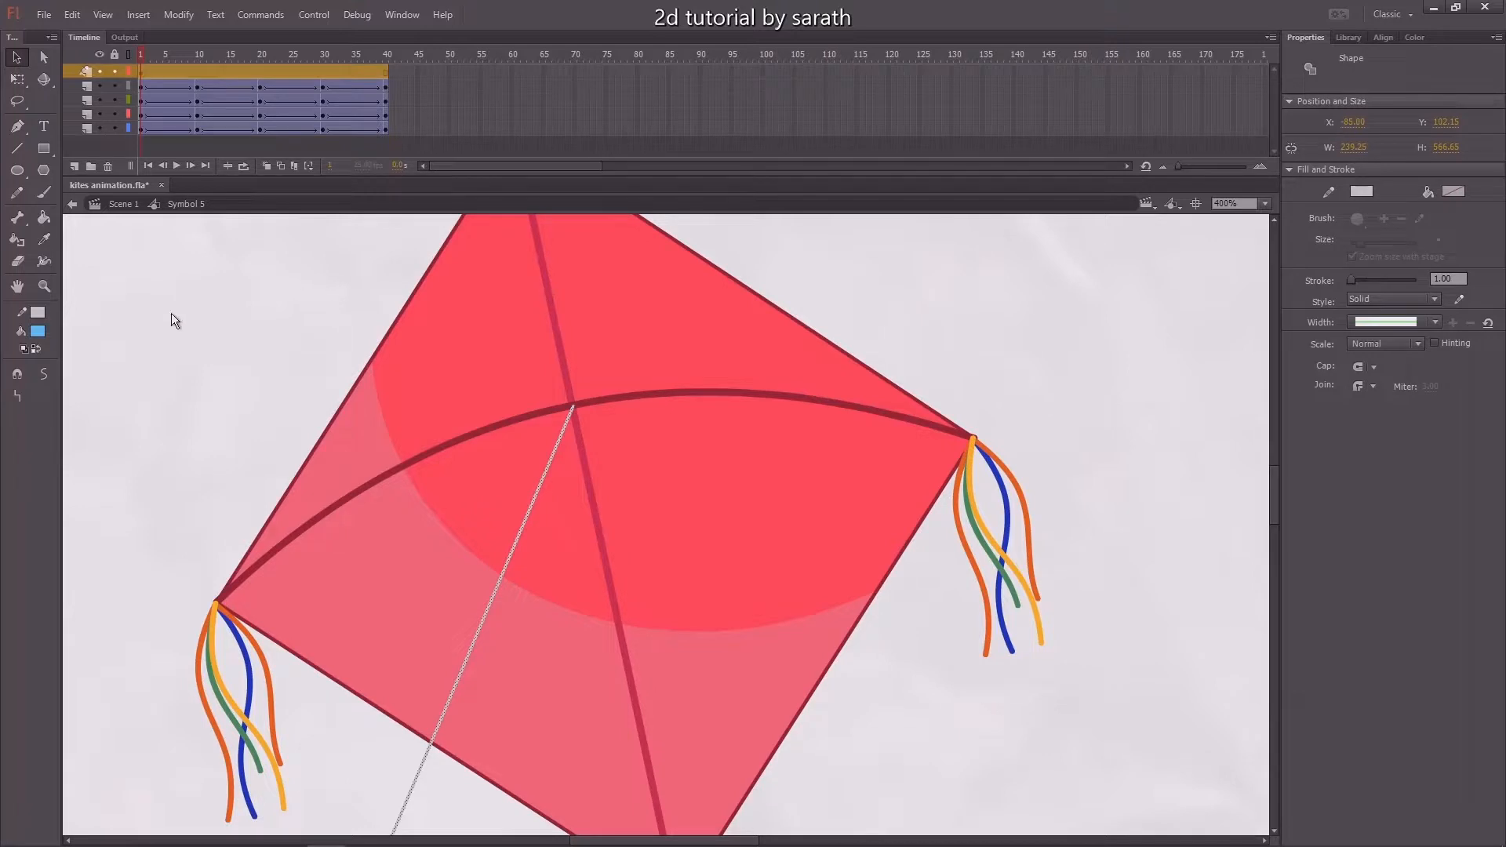
pyautogui.click(38, 314)
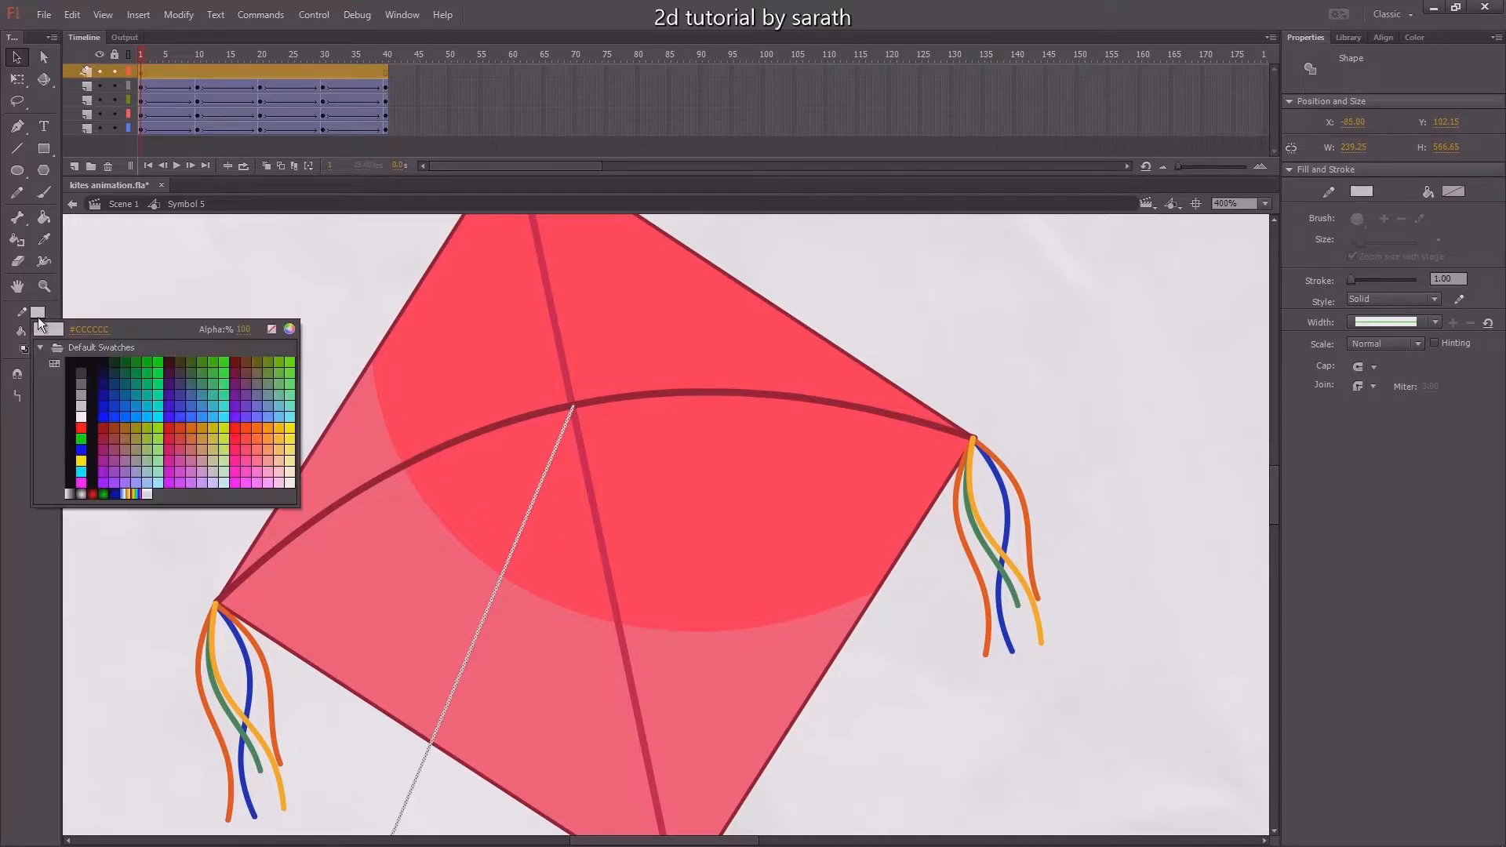
pyautogui.click(82, 406)
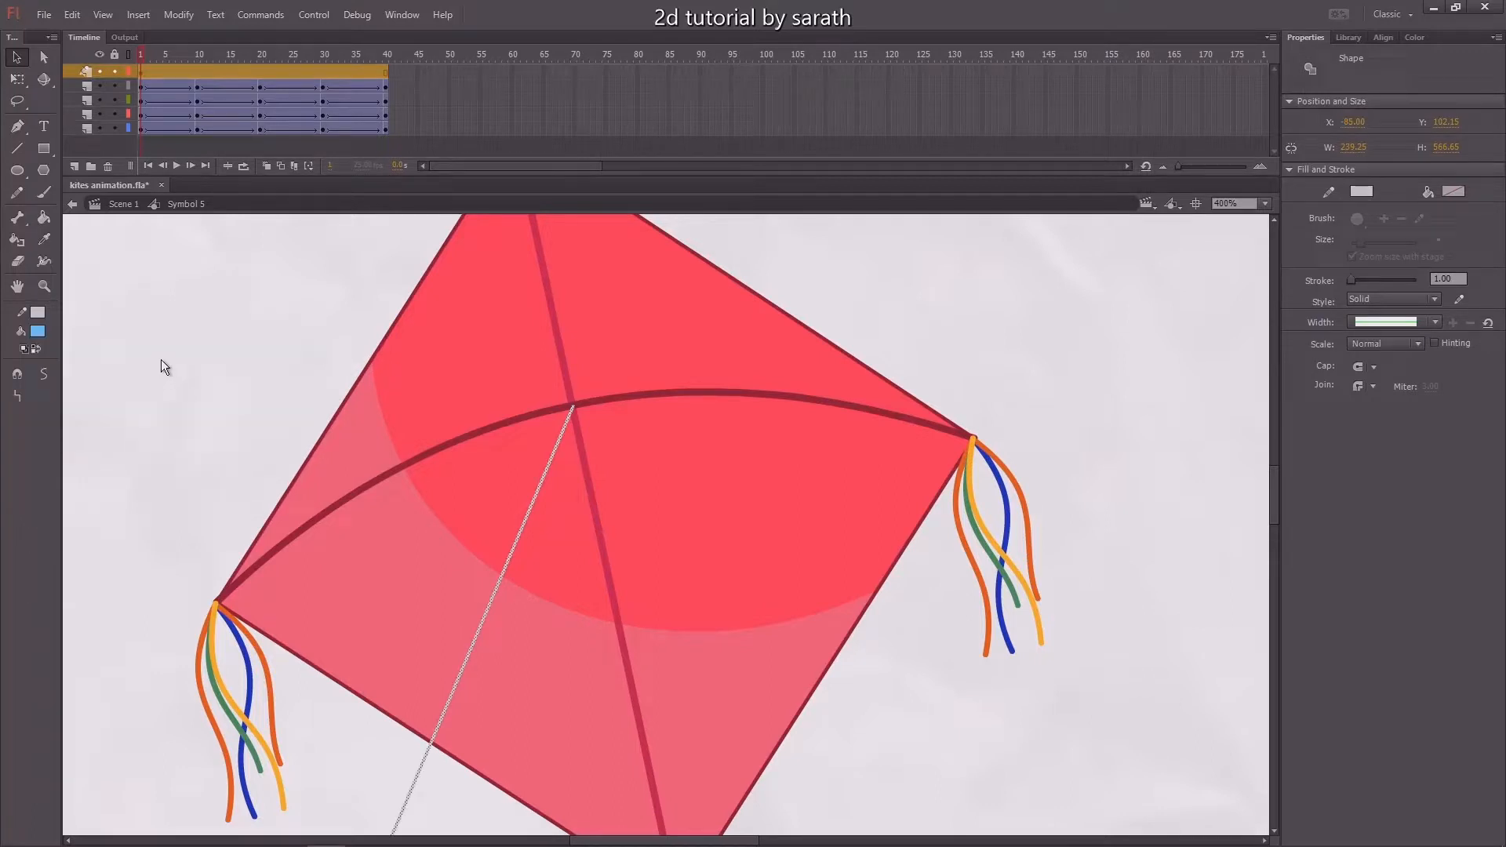
pyautogui.click(162, 361)
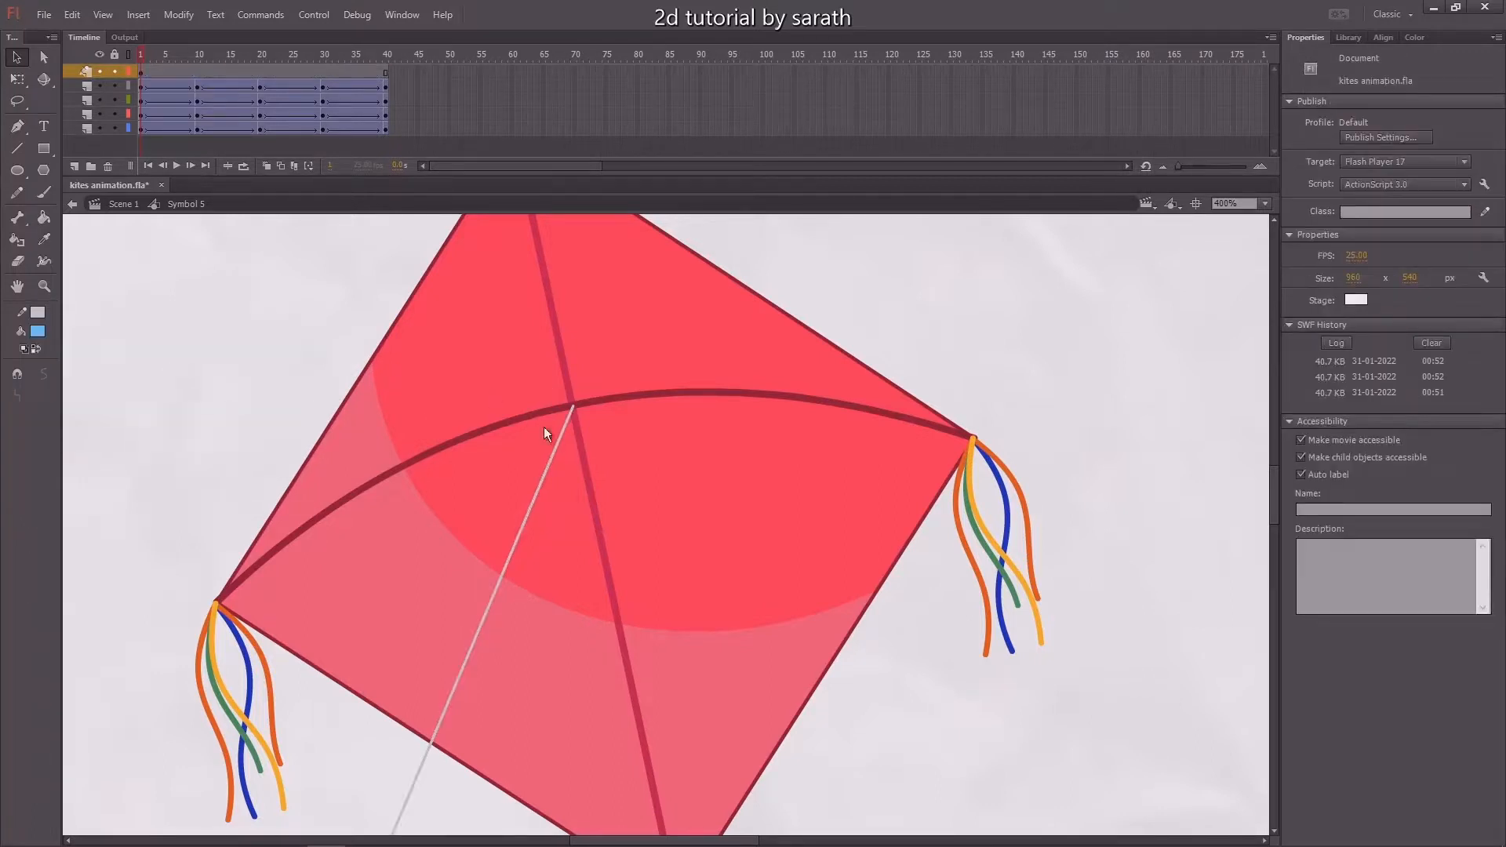
pyautogui.click(569, 440)
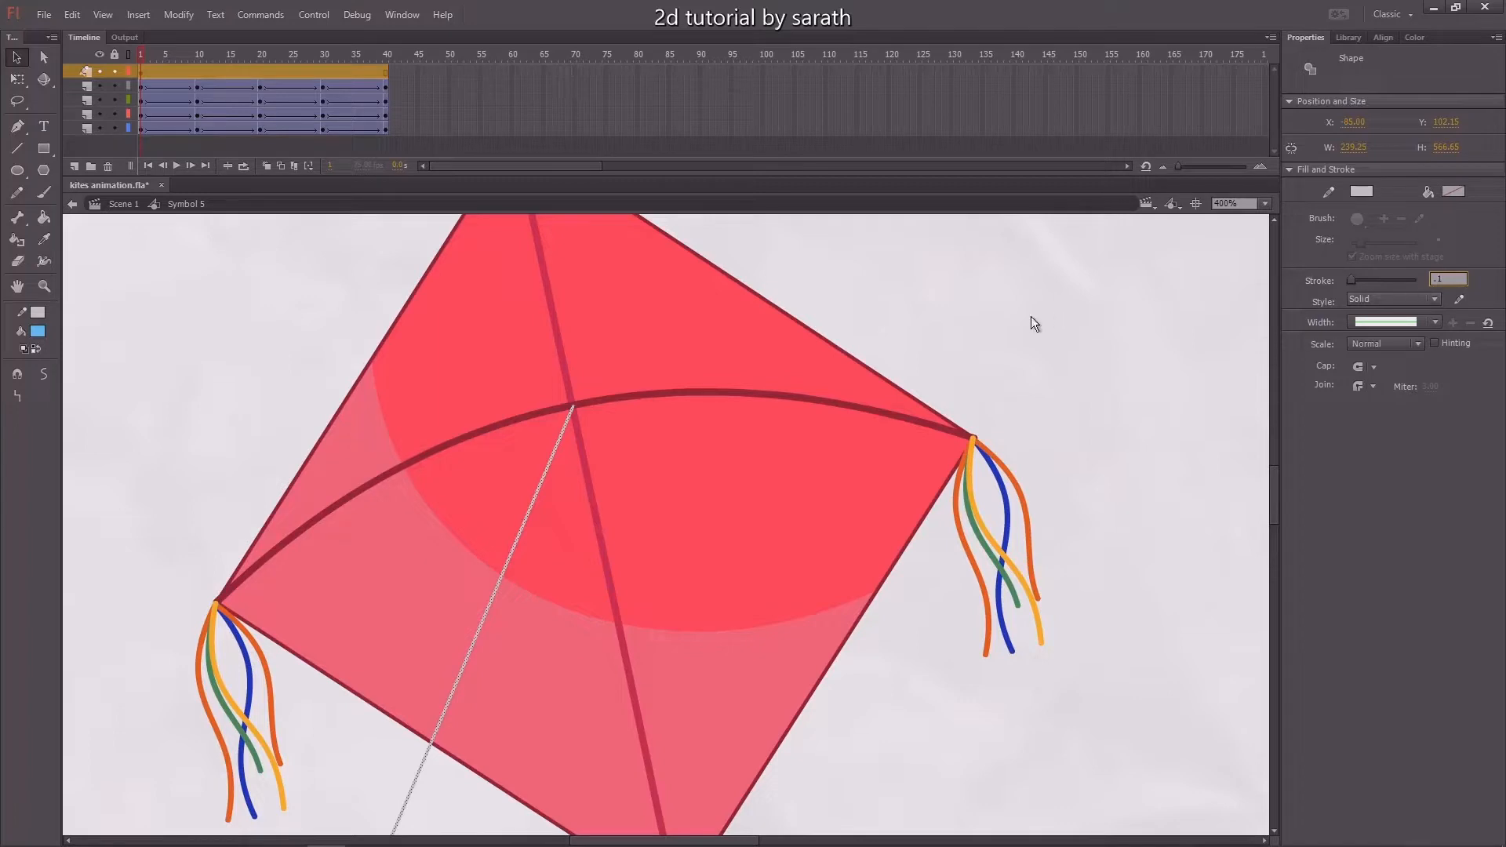
pyautogui.click(1031, 337)
pyautogui.hotkey('ctrl', '1')
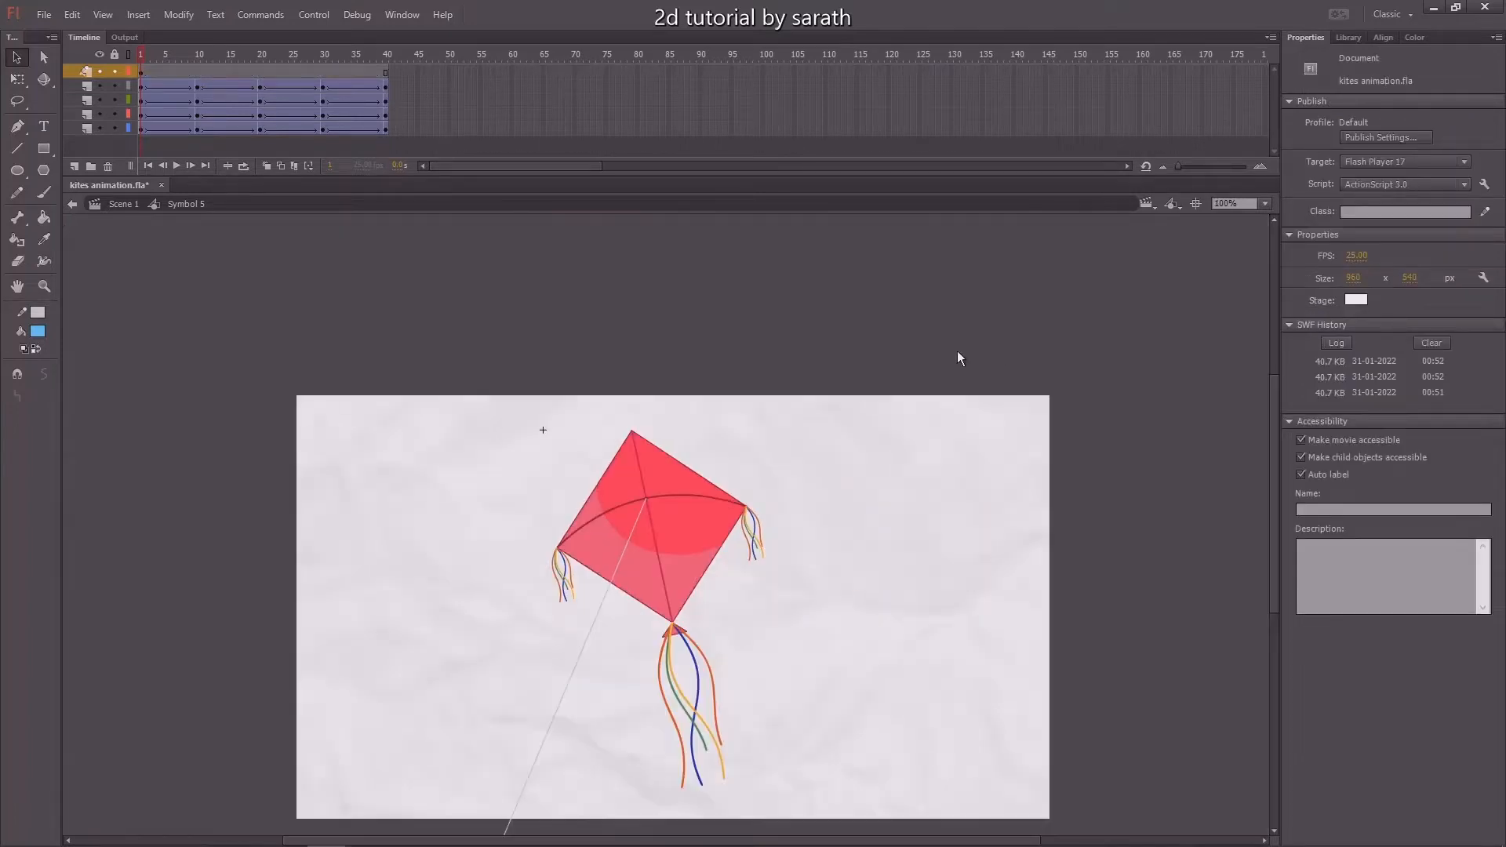
pyautogui.scroll(-3, 876, 265)
# Lock the four kite layers and insert keyframes on the string layer at frames 10, 20, 30 and 40
pyautogui.click(617, 444)
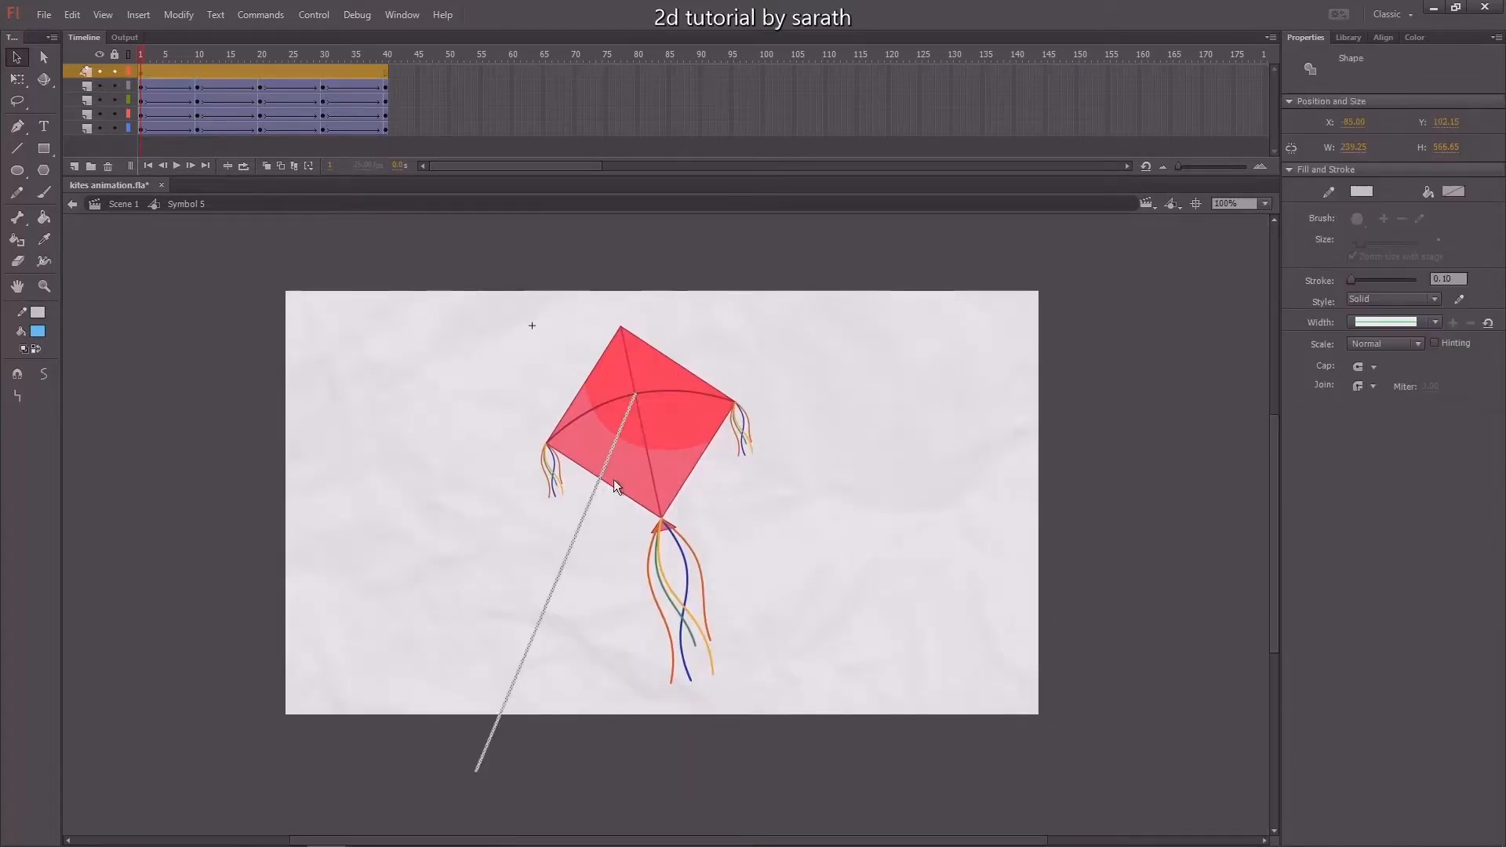
pyautogui.hotkey('ctrl', '4')
pyautogui.moveTo(572, 336); pyautogui.dragTo(306, 693)
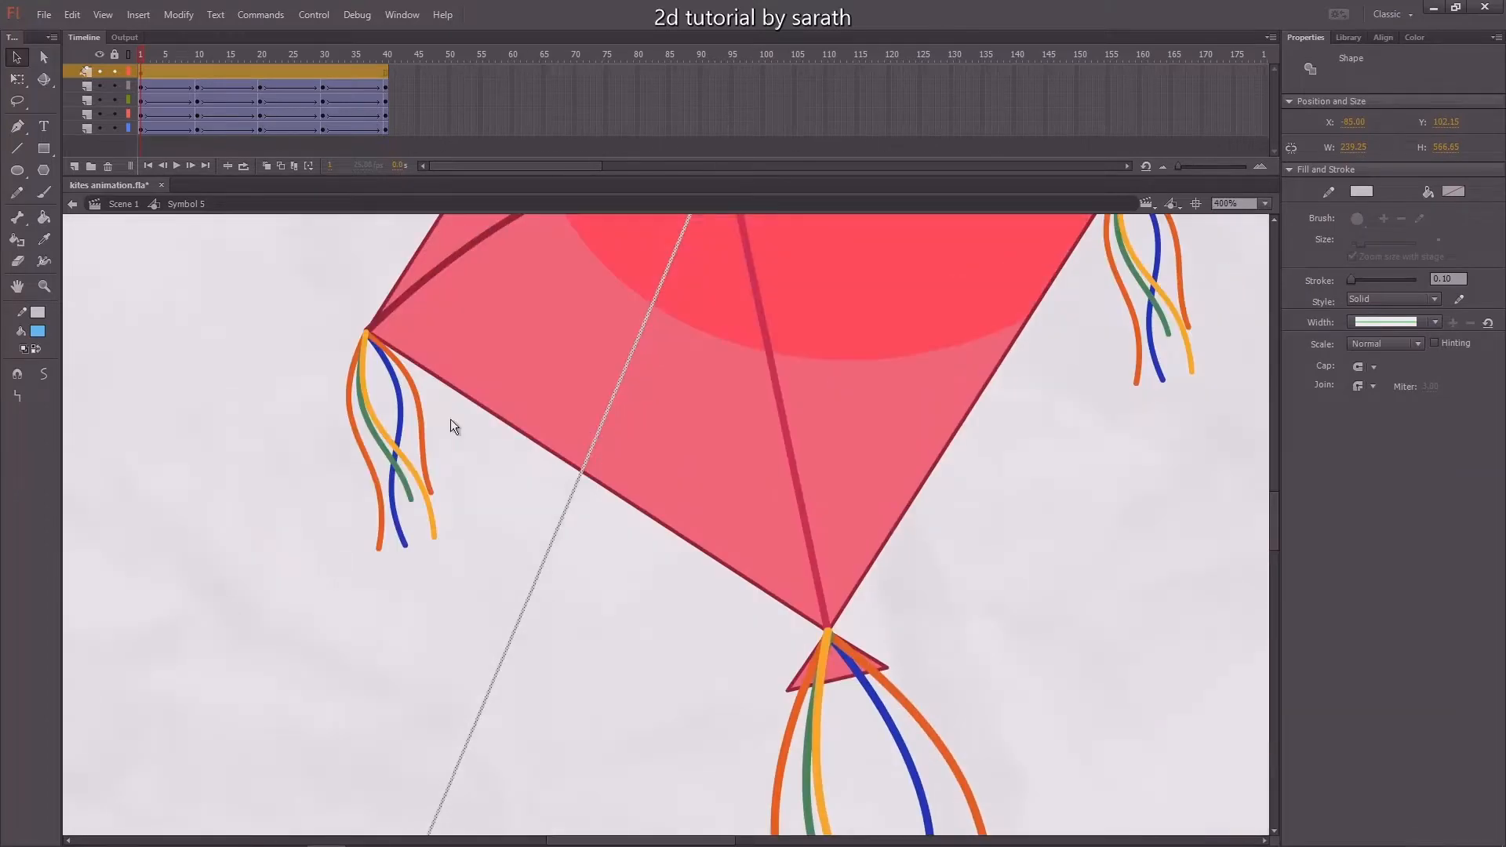
pyautogui.moveTo(550, 259); pyautogui.dragTo(401, 464)
pyautogui.click(308, 303)
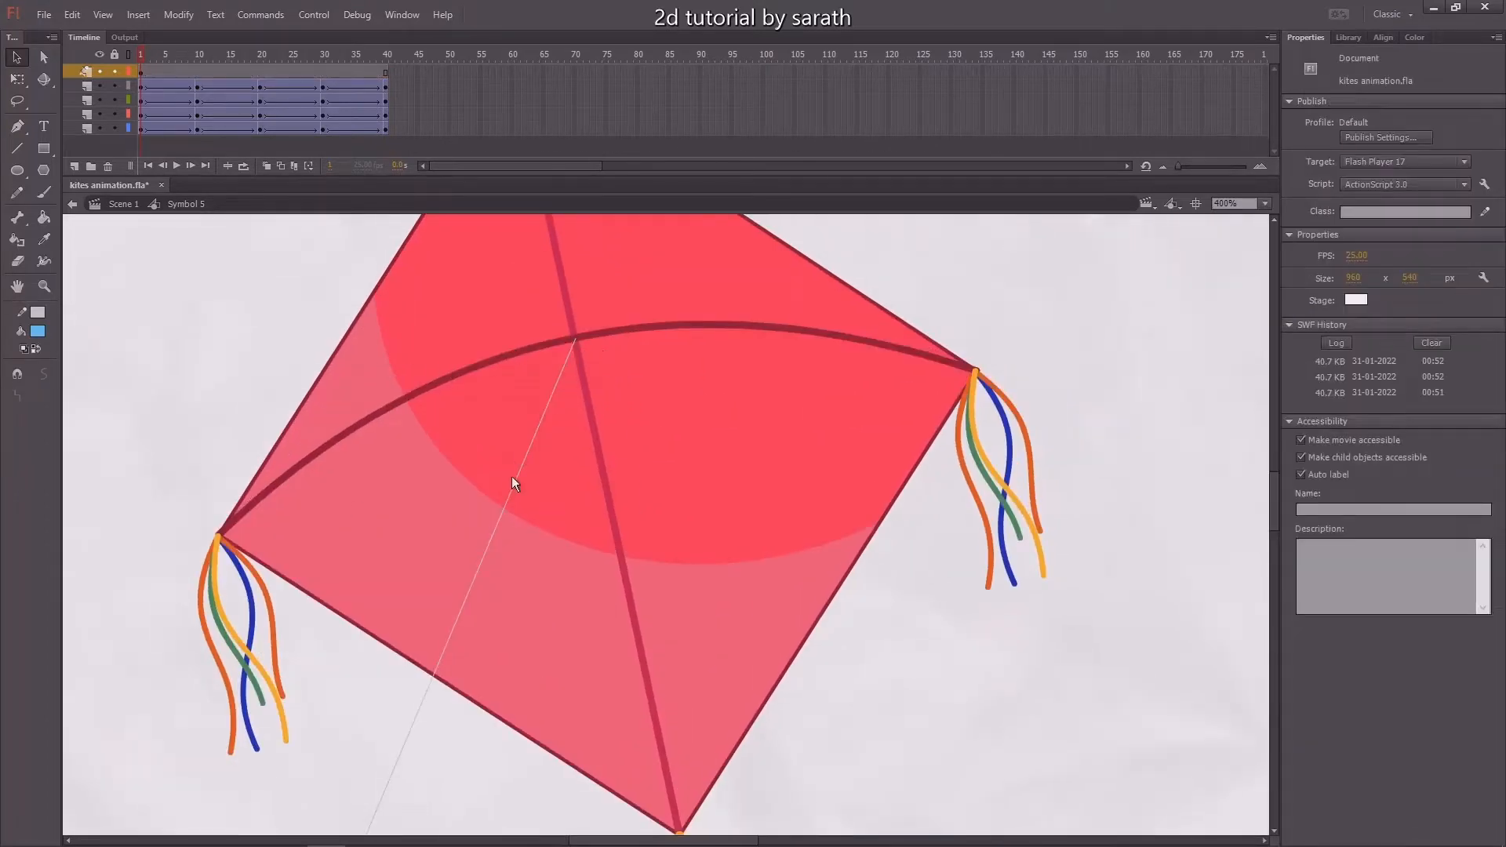
pyautogui.click(385, 72)
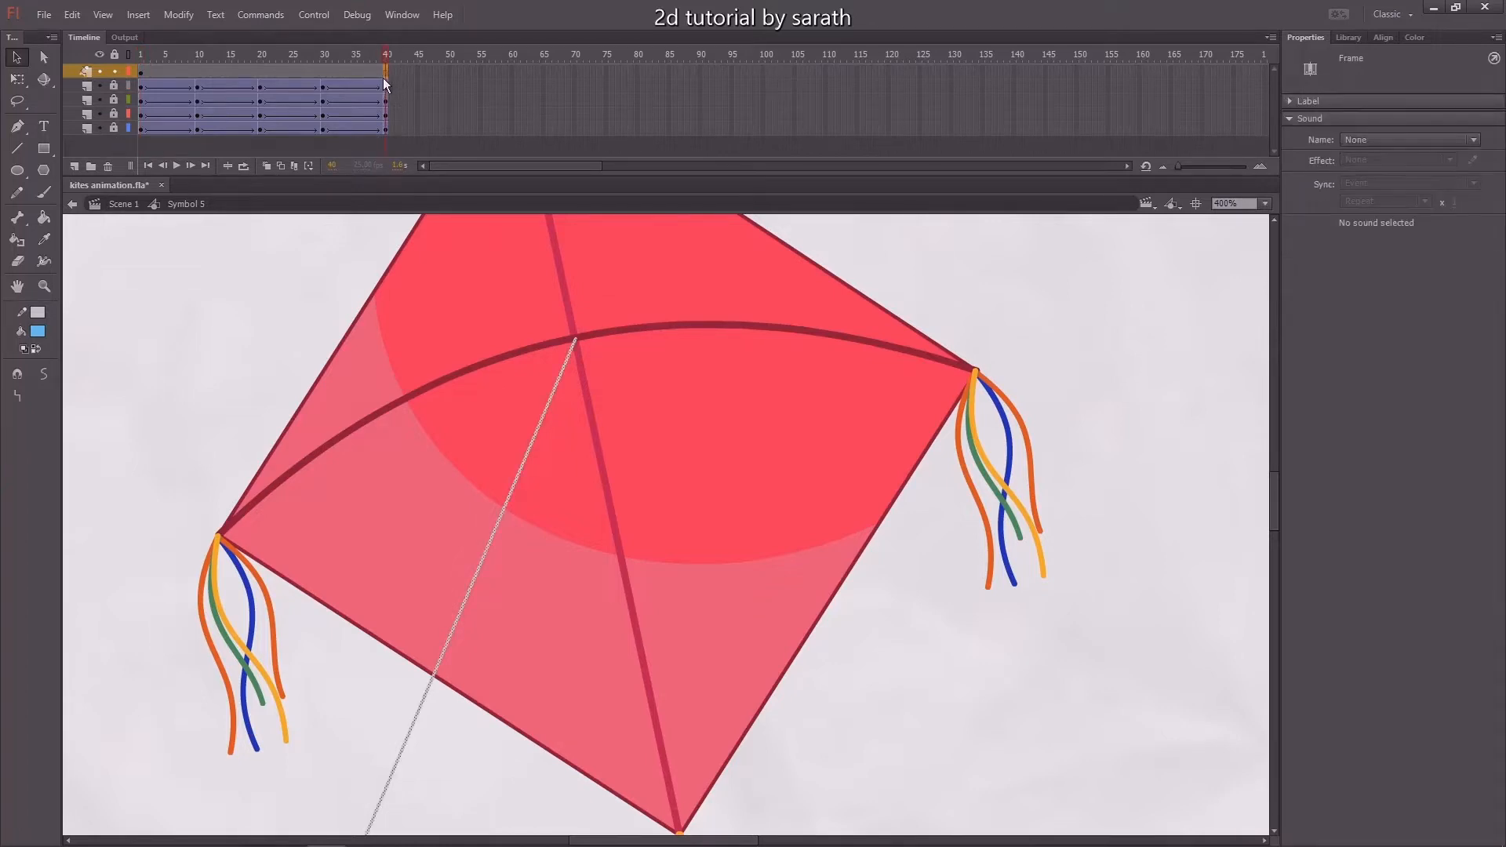
pyautogui.click(321, 85)
pyautogui.click(261, 72)
pyautogui.press('F6')
pyautogui.click(196, 78)
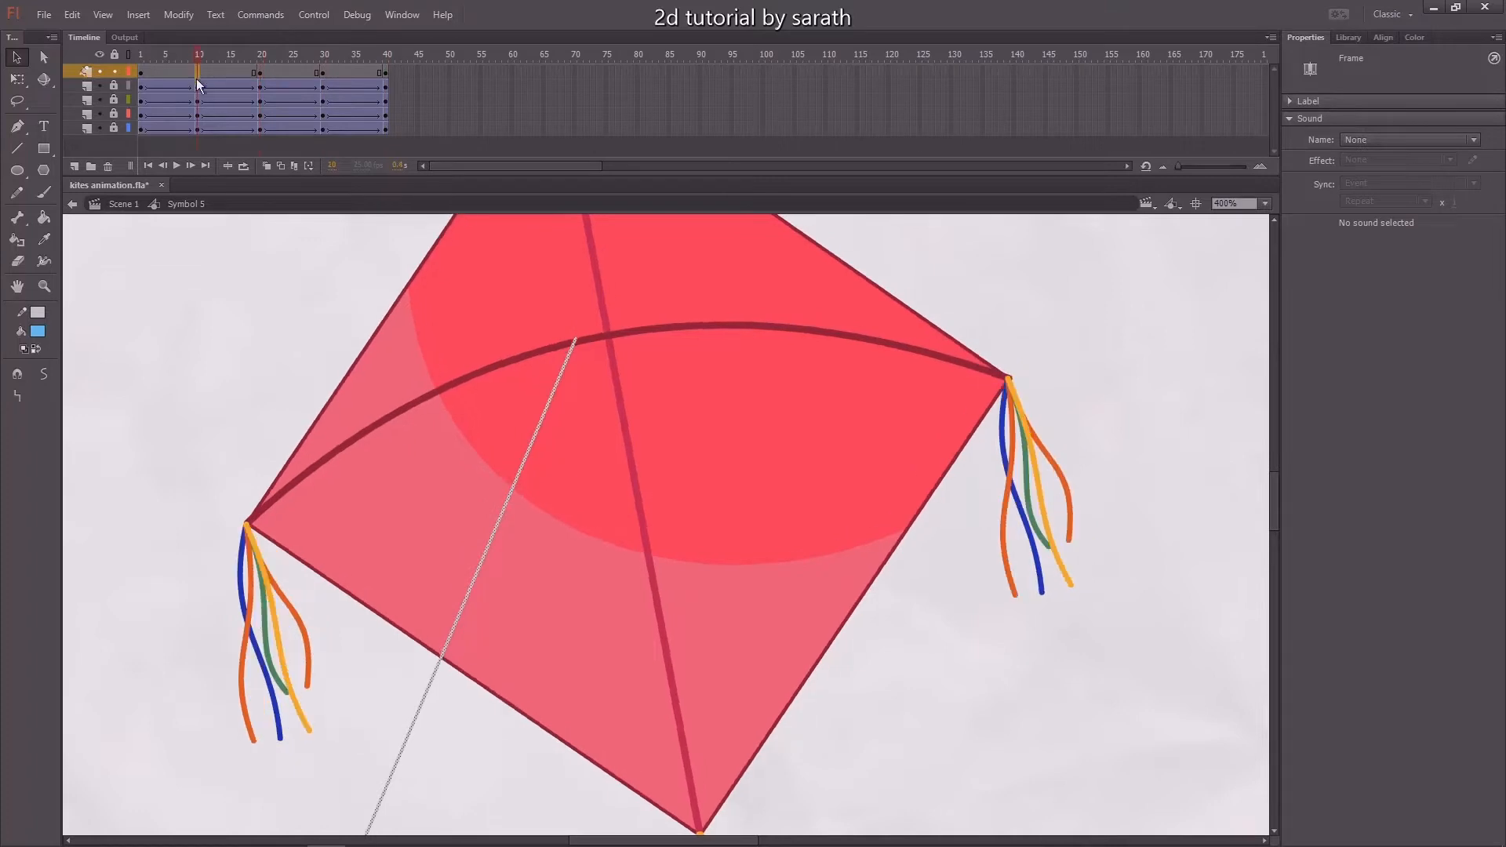
# At frame 10, move the string's top end onto the crossing of the kite's spars
pyautogui.moveTo(323, 298); pyautogui.dragTo(275, 352)
pyautogui.moveTo(195, 57); pyautogui.dragTo(104, 74)
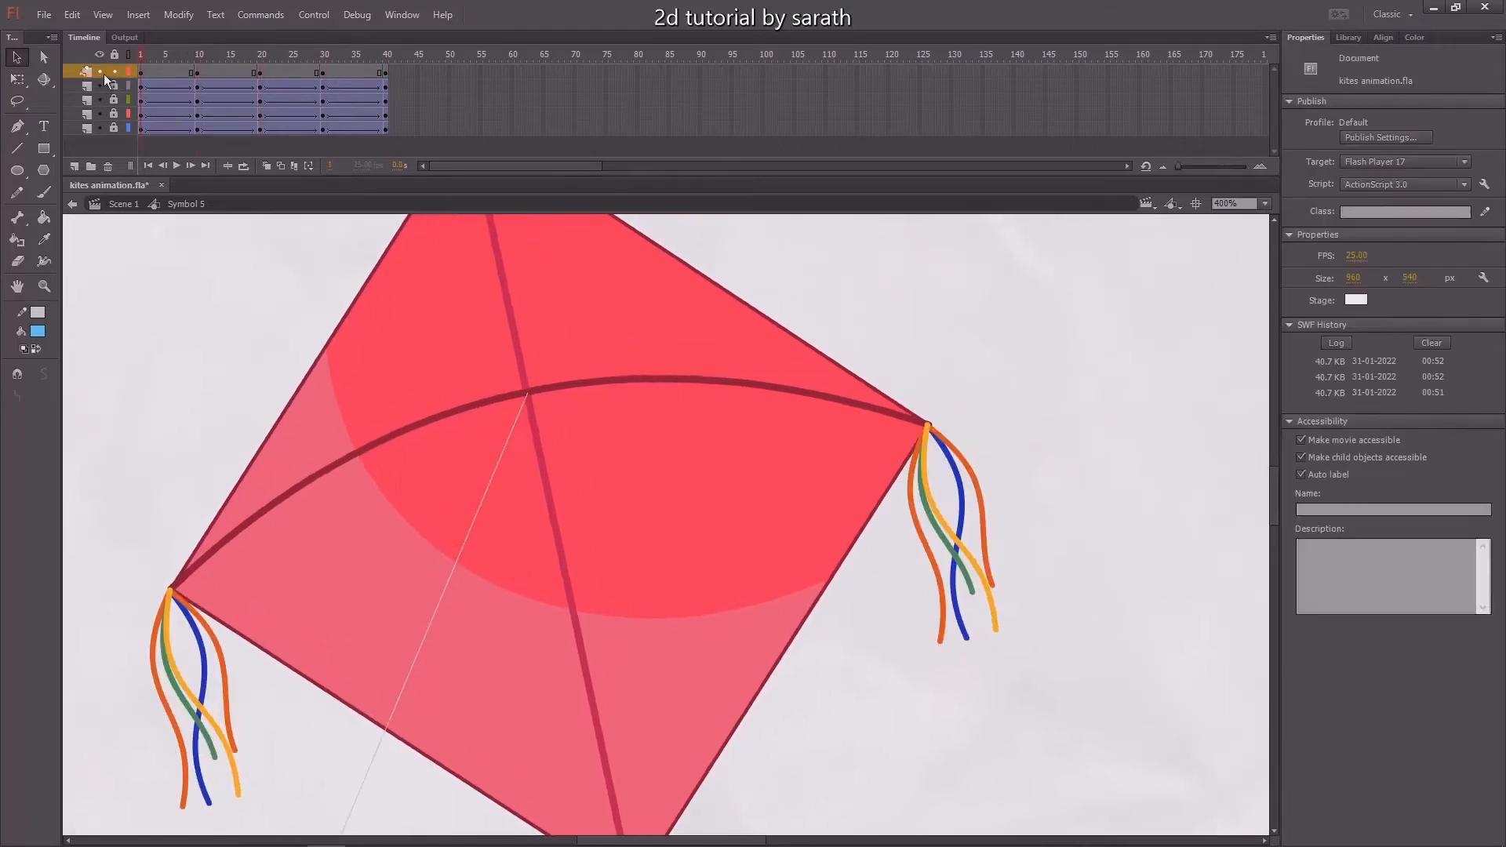
pyautogui.click(204, 82)
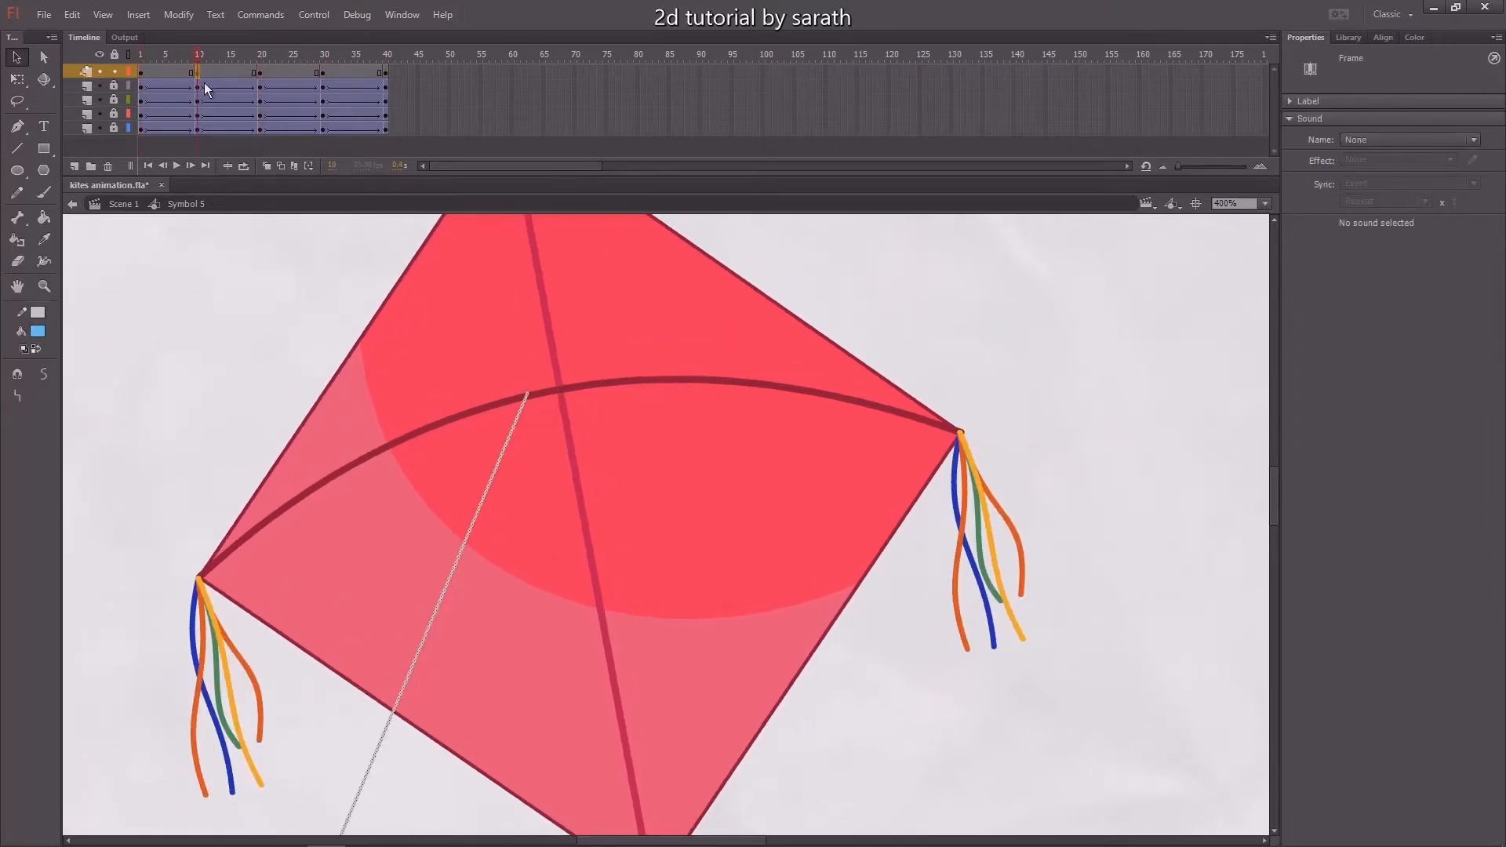
pyautogui.click(356, 308)
pyautogui.moveTo(529, 397); pyautogui.dragTo(560, 394)
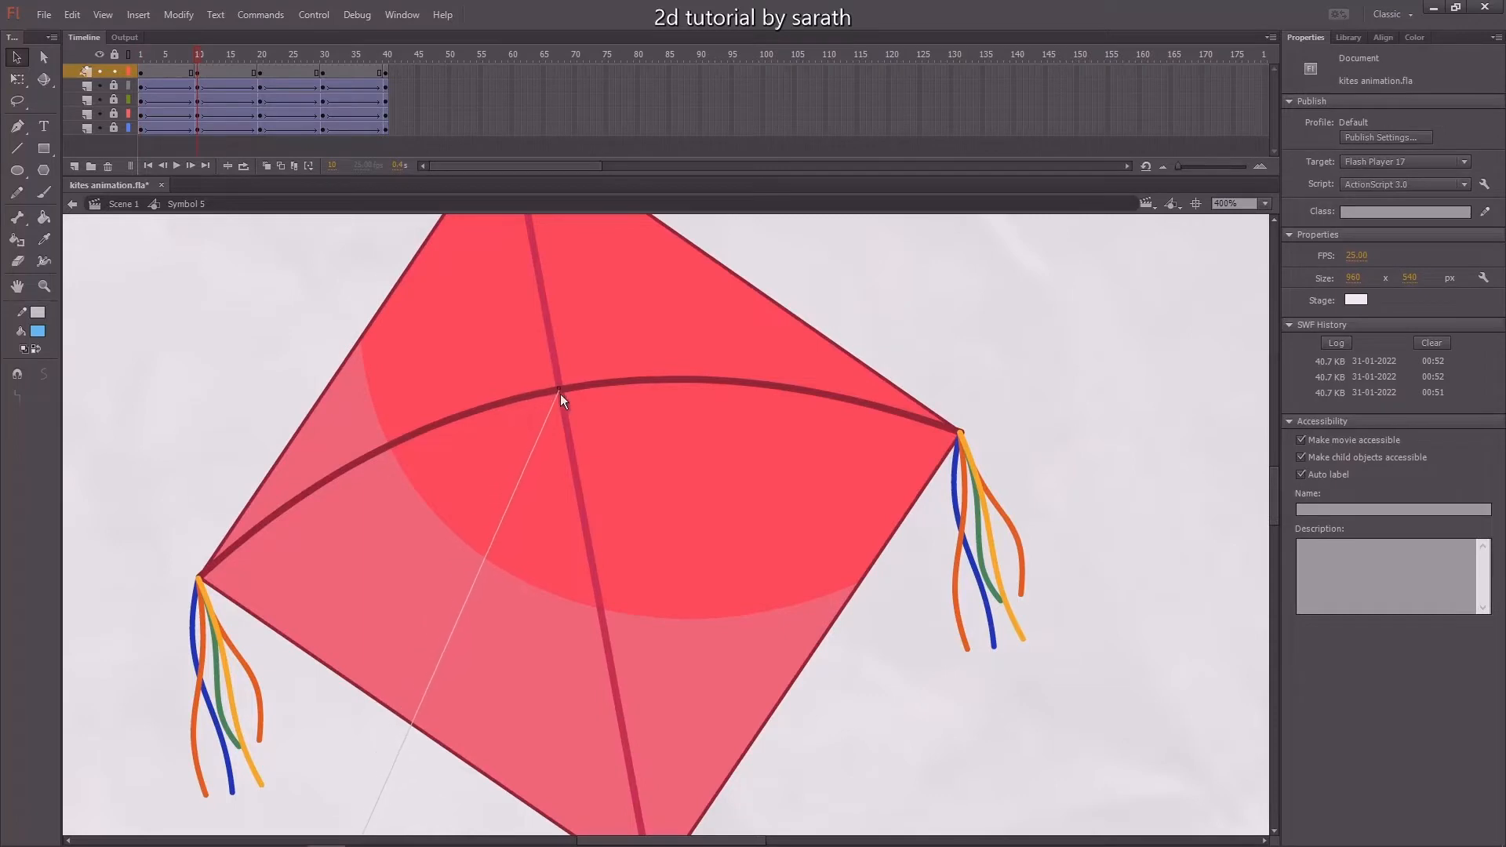
# At frames 20 and 30, move the string's top end onto the spar crossing, and check its position at frame 40
pyautogui.click(261, 73)
pyautogui.click(355, 265)
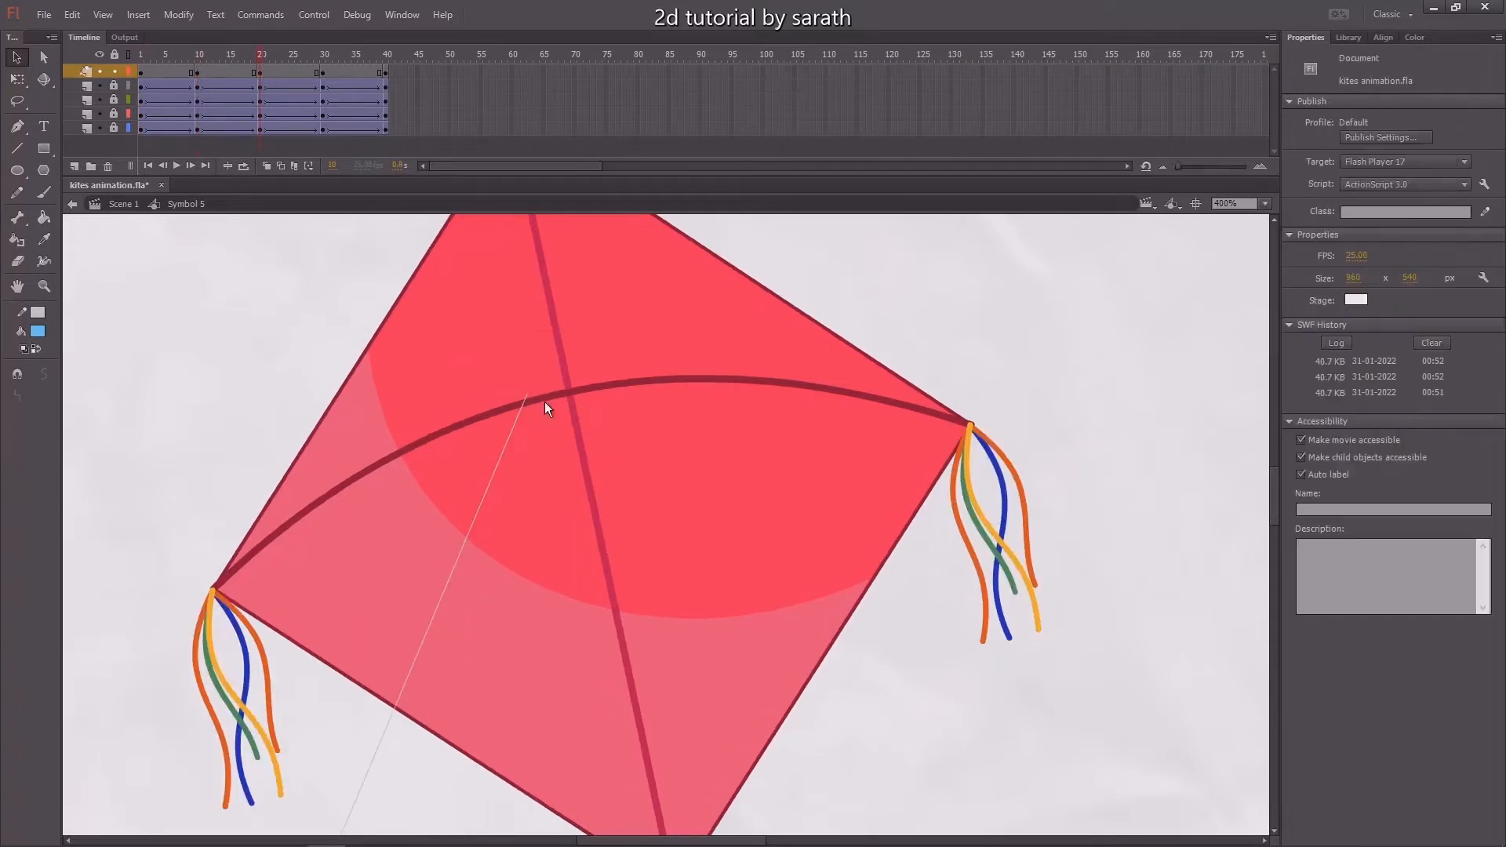
pyautogui.moveTo(529, 395); pyautogui.dragTo(571, 397)
pyautogui.click(325, 72)
pyautogui.click(252, 326)
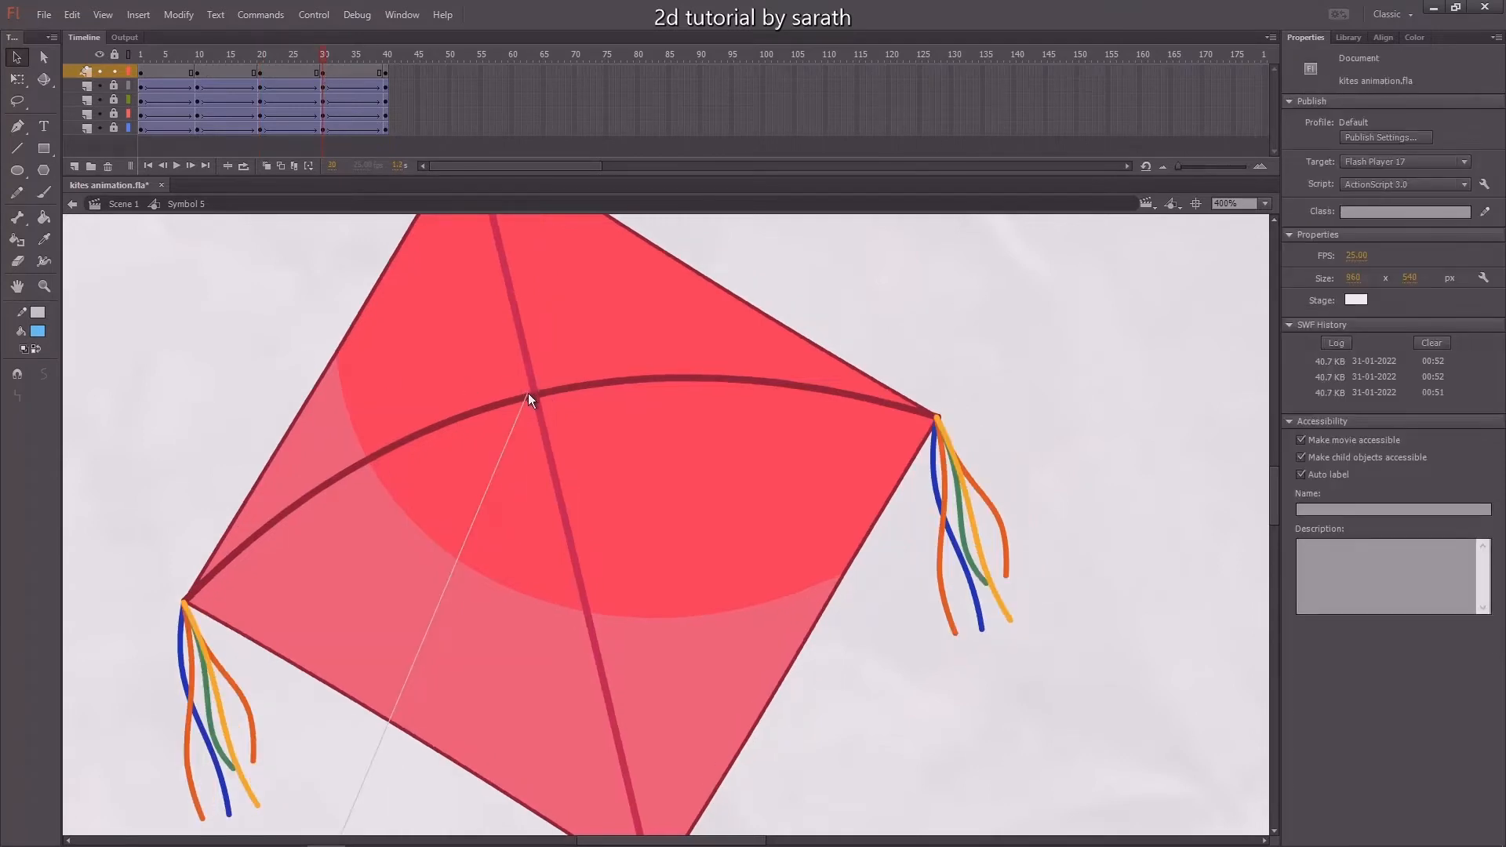
pyautogui.moveTo(530, 397); pyautogui.dragTo(534, 403)
pyautogui.click(396, 60)
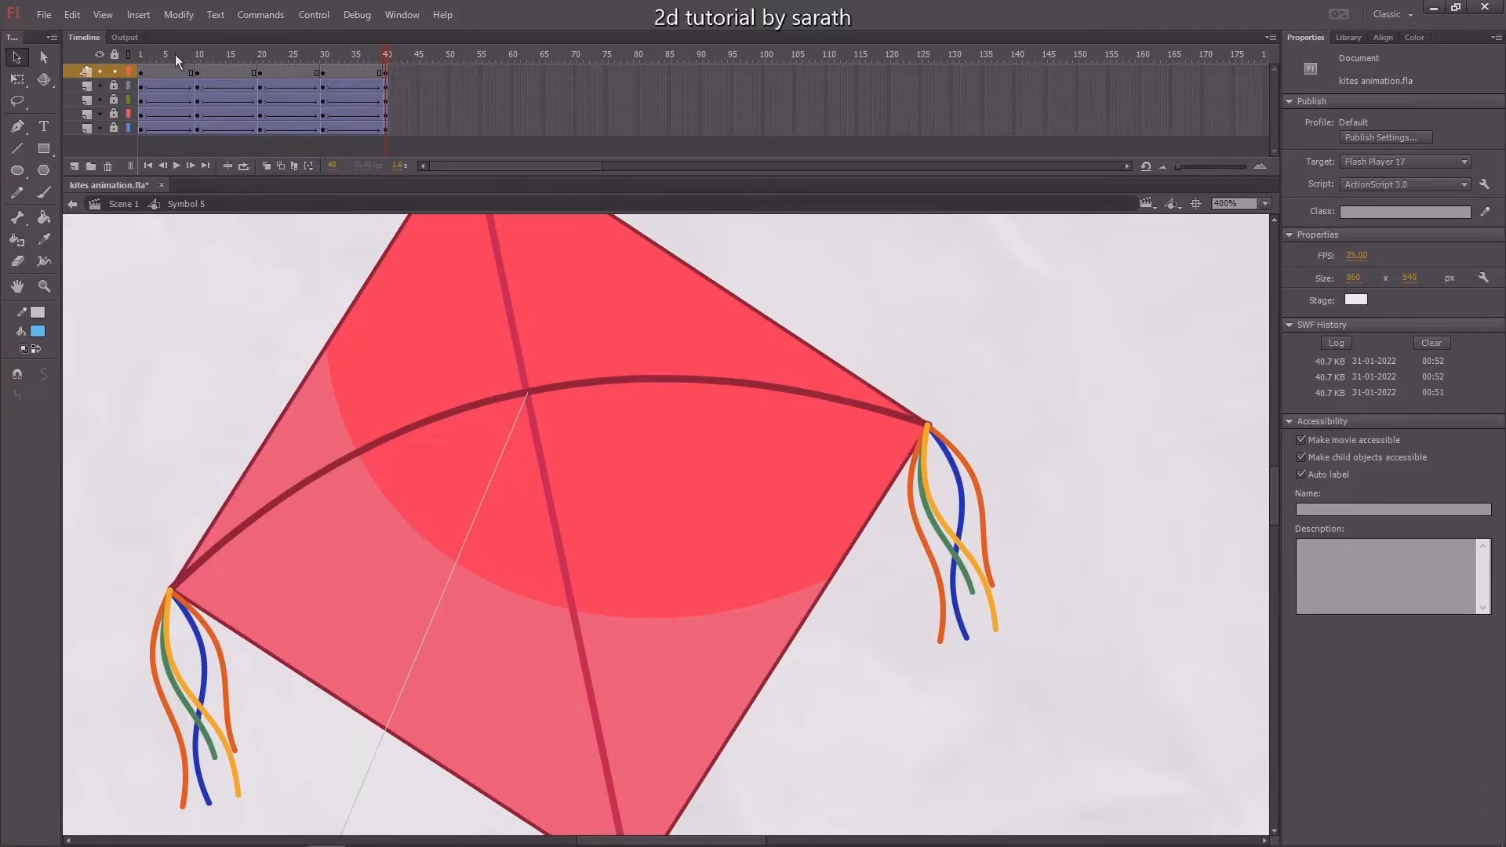
pyautogui.press('Return')
# Create shape tweens across the whole string layer and play the animation from frame 1
pyautogui.click(80, 73)
pyautogui.rightClick(237, 74)
pyautogui.click(288, 101)
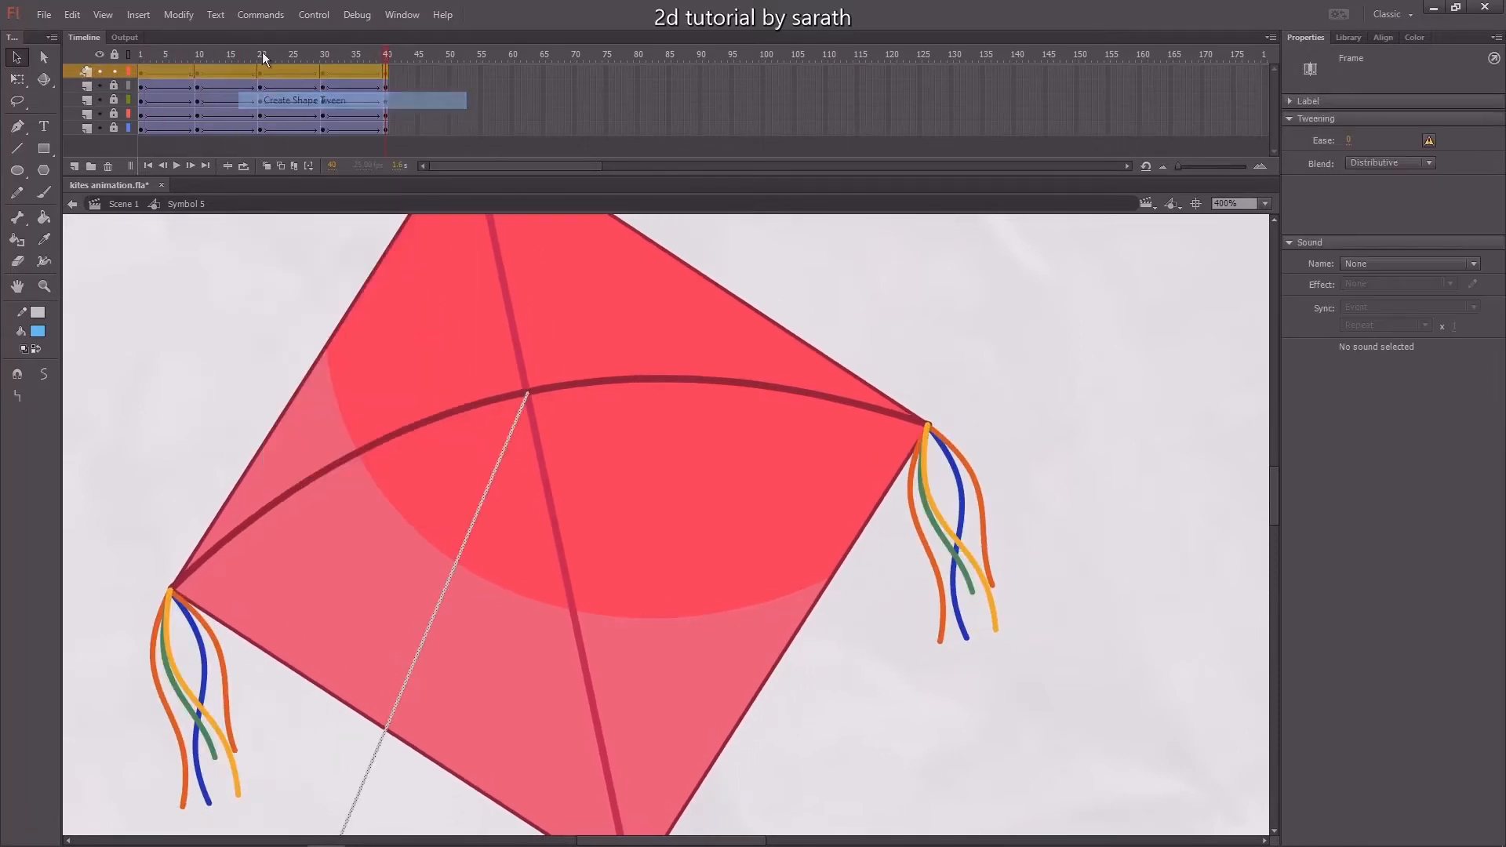
pyautogui.moveTo(261, 57); pyautogui.dragTo(17, 85)
pyautogui.hotkey('ctrl', '1')
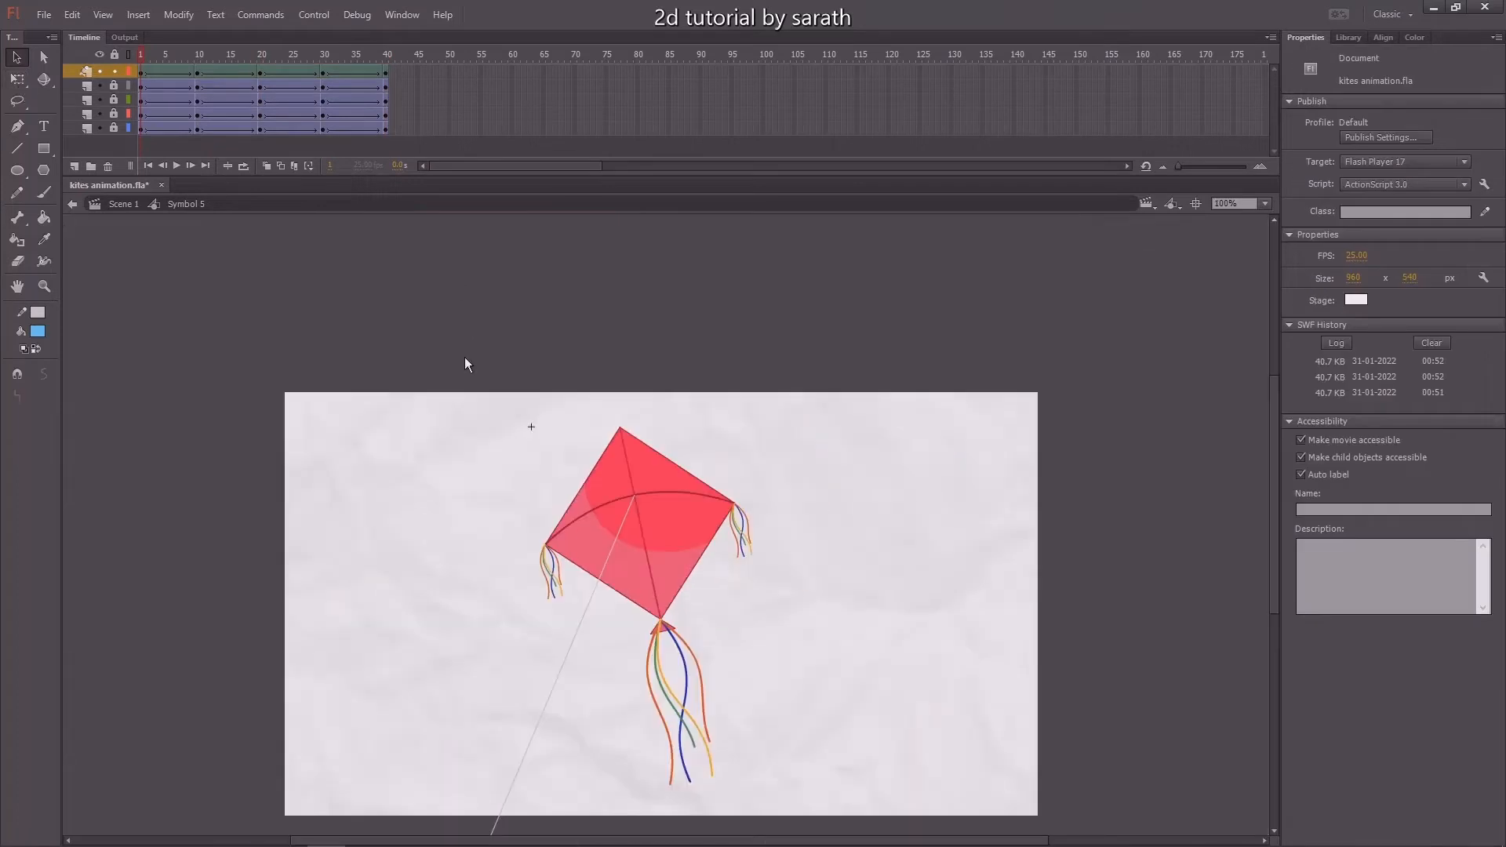
pyautogui.scroll(-2, 467, 330)
pyautogui.press('Return')
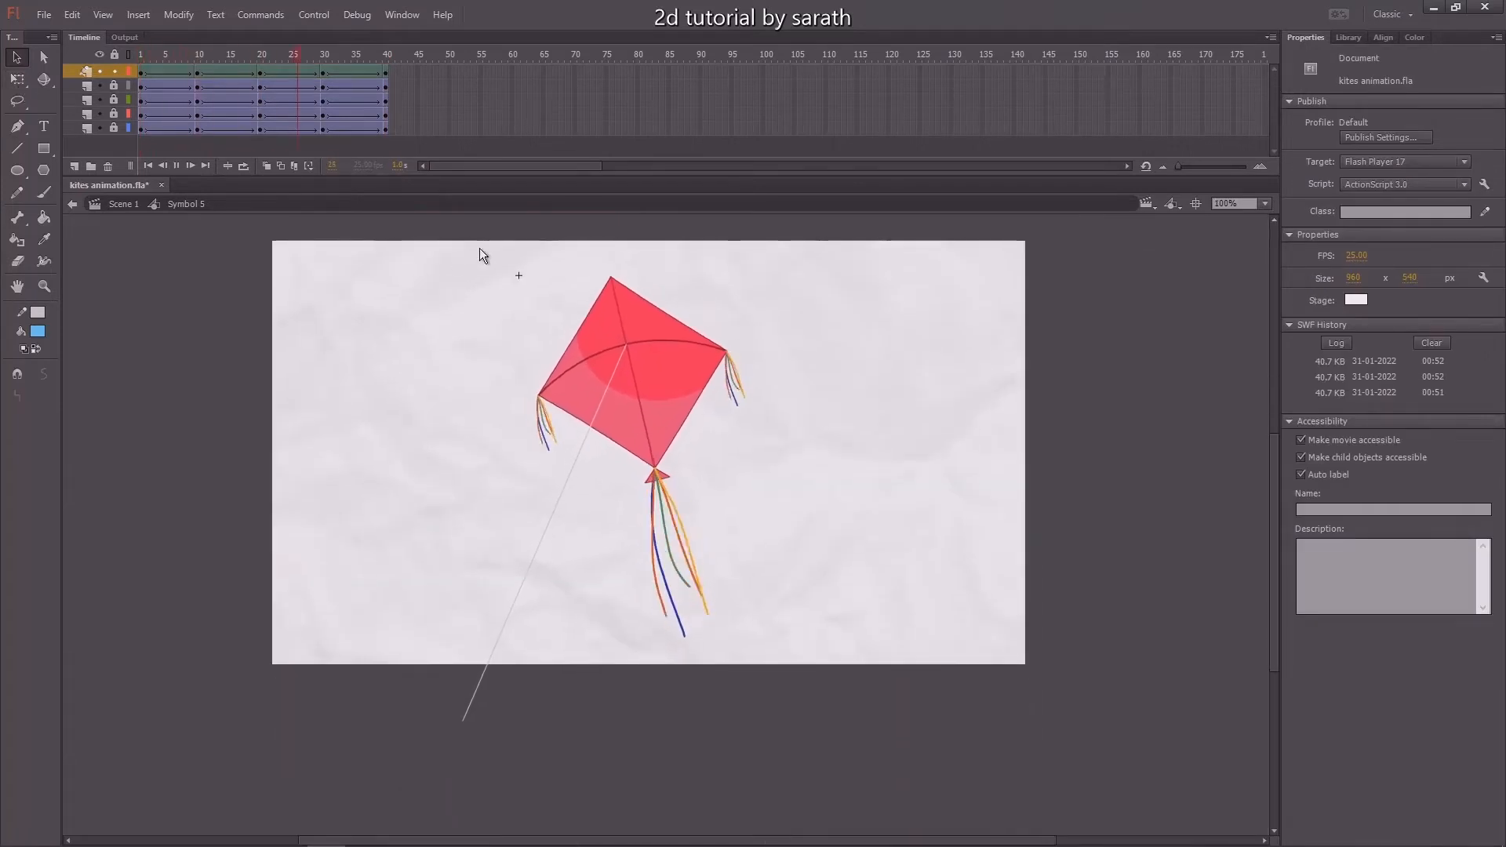
# Return to Scene 1, play the timeline, and test the movie in a maximized preview window before closing it
pyautogui.click(116, 203)
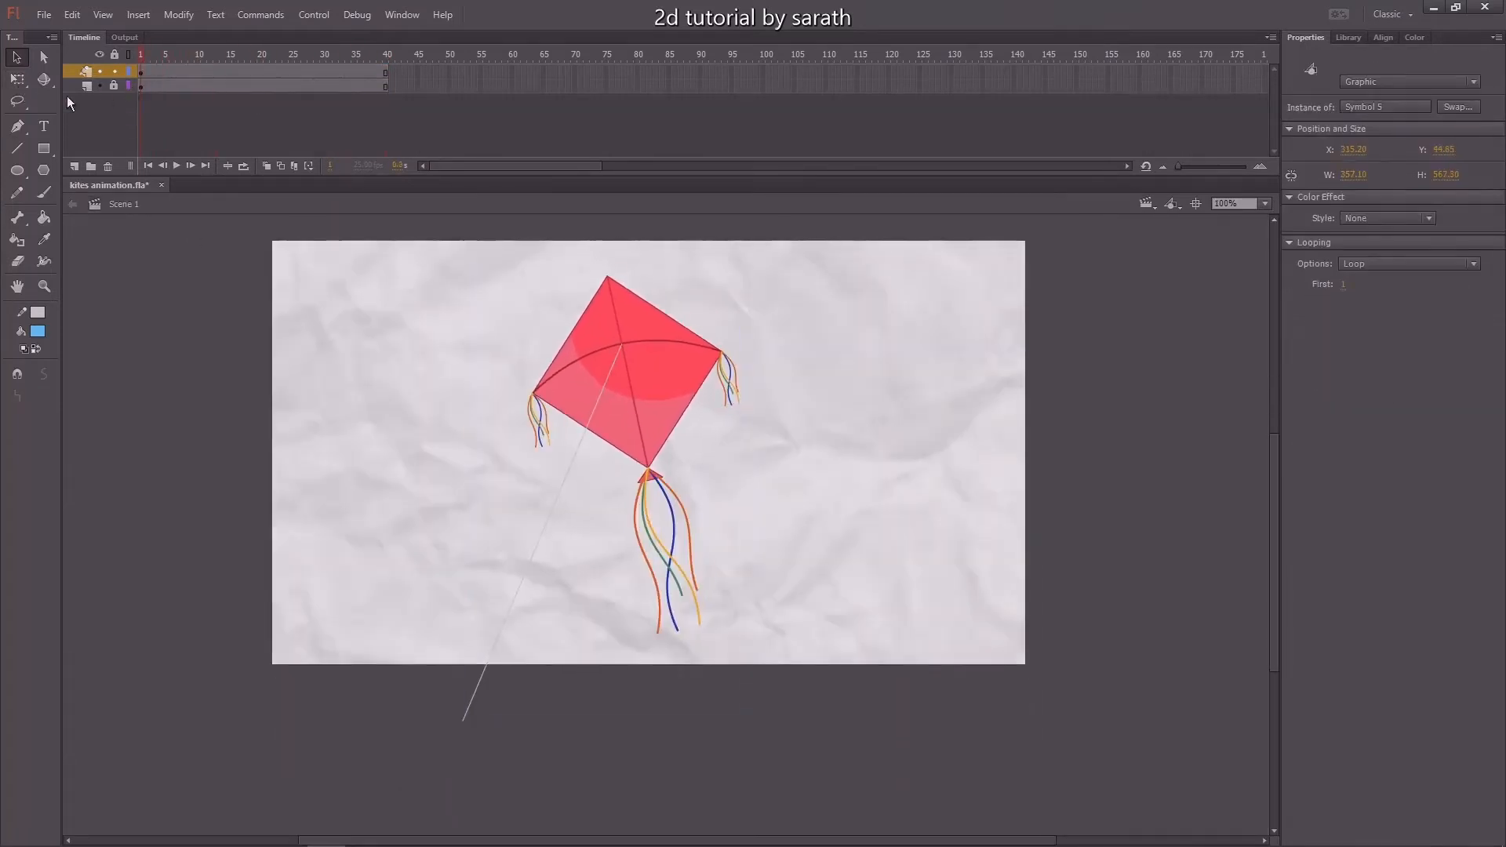
pyautogui.press('Return')
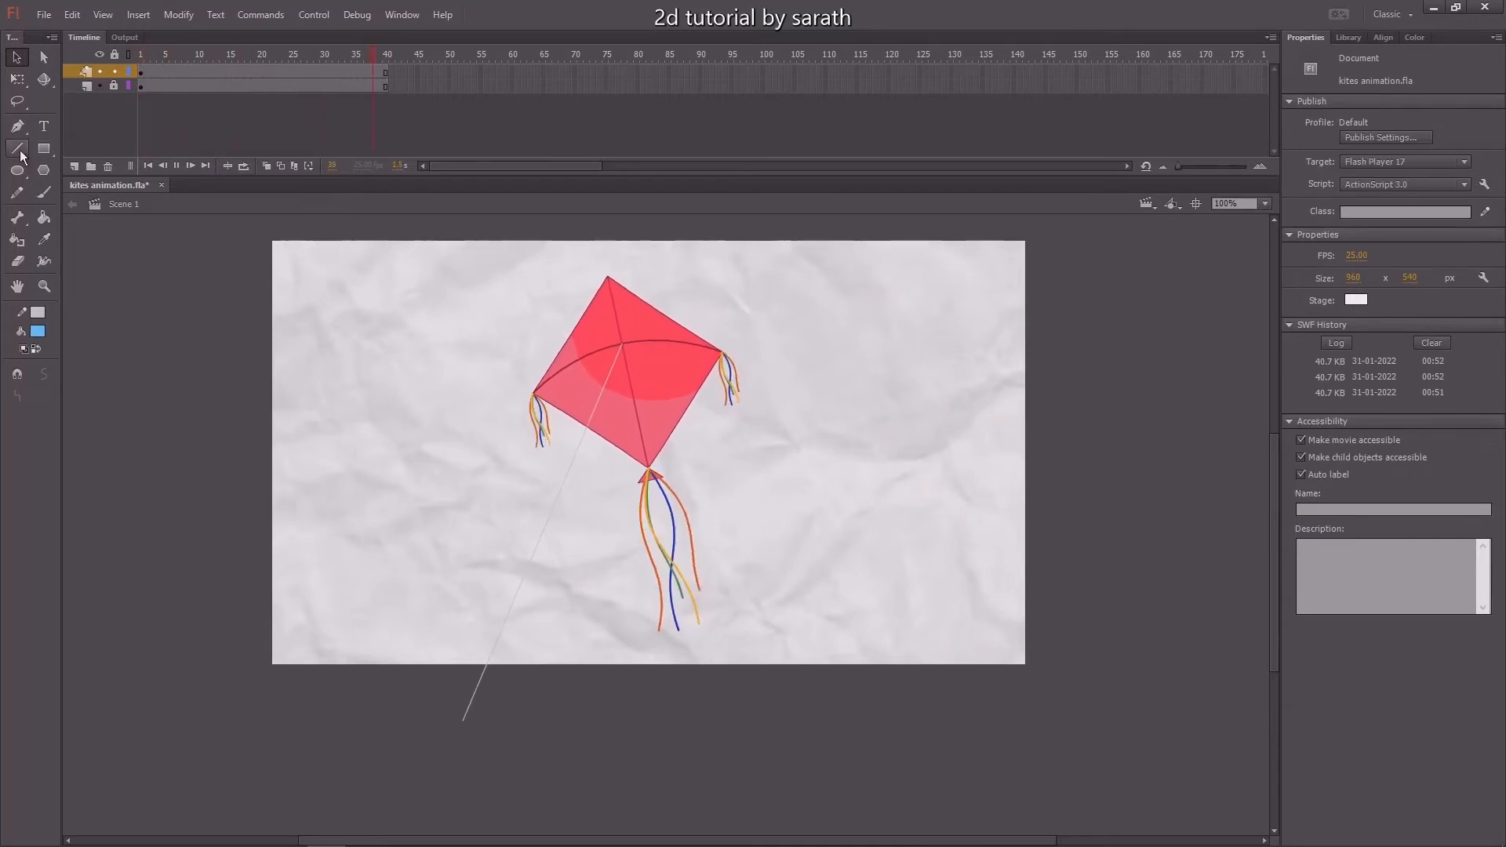
pyautogui.hotkey('ctrl', 'Return')
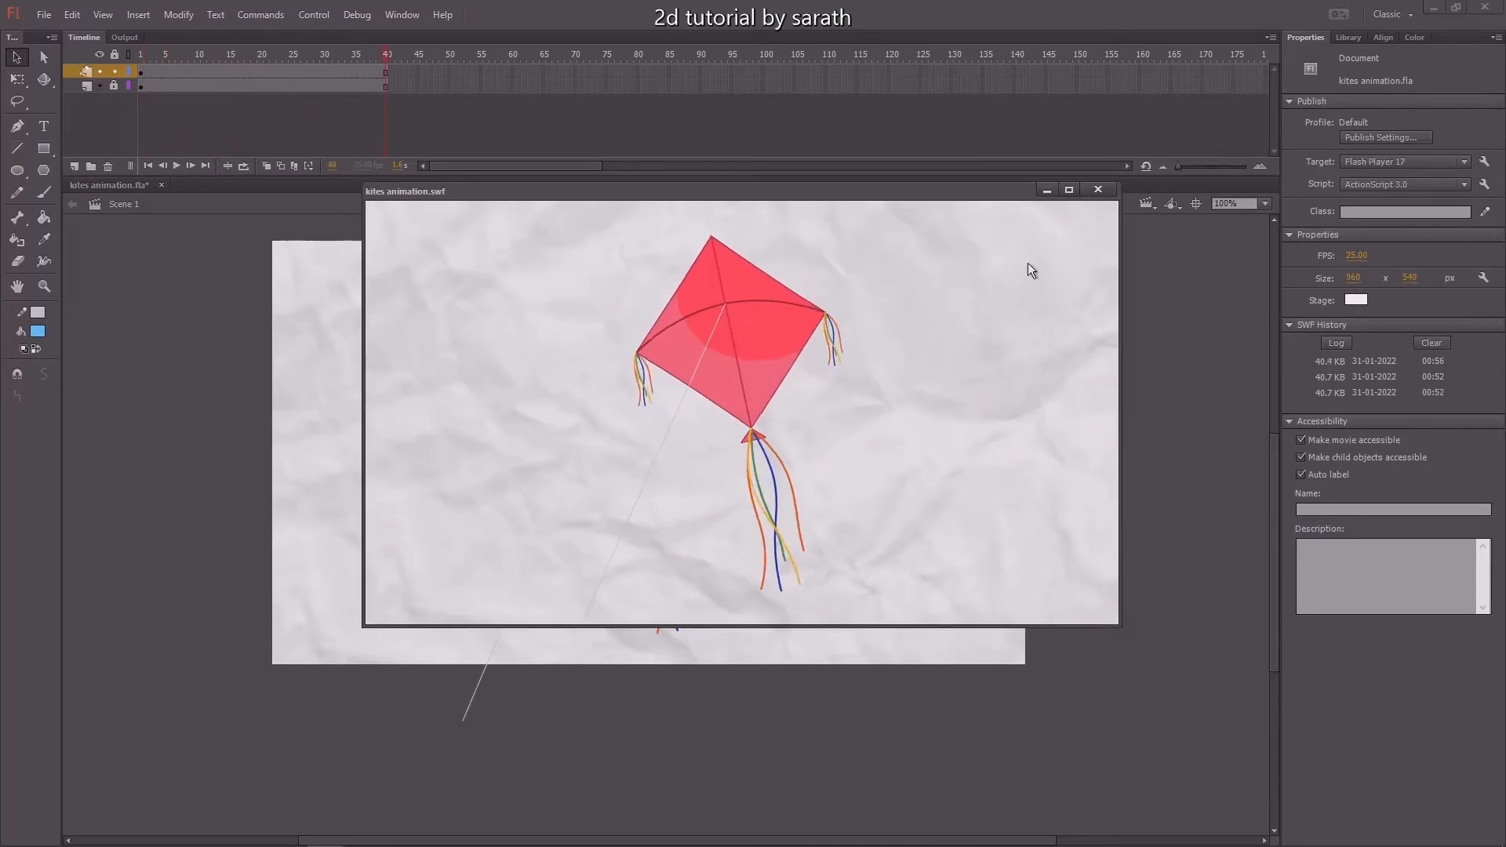
pyautogui.click(1070, 189)
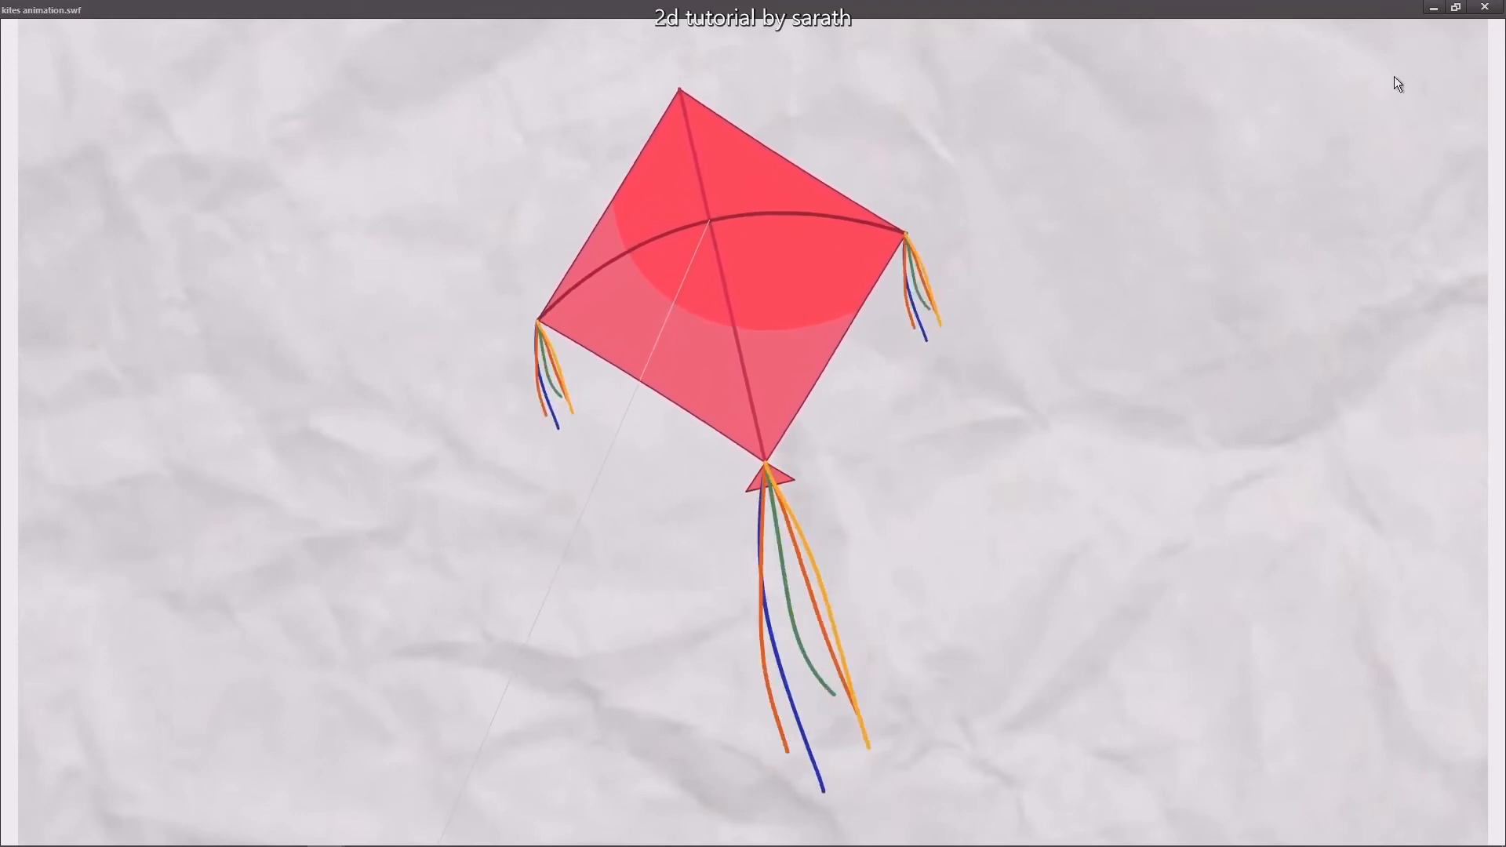
pyautogui.click(1485, 9)
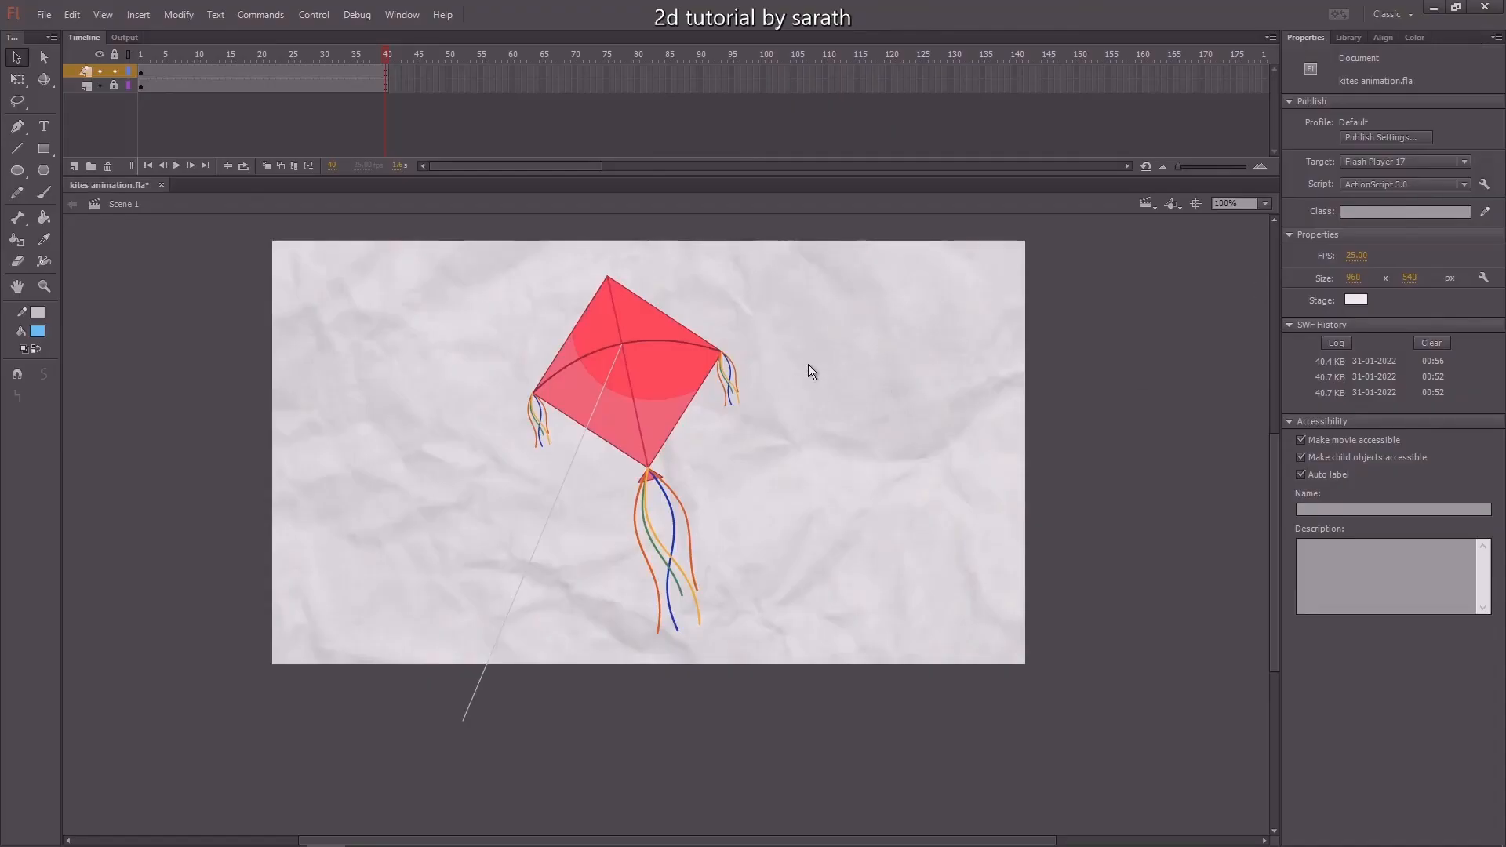